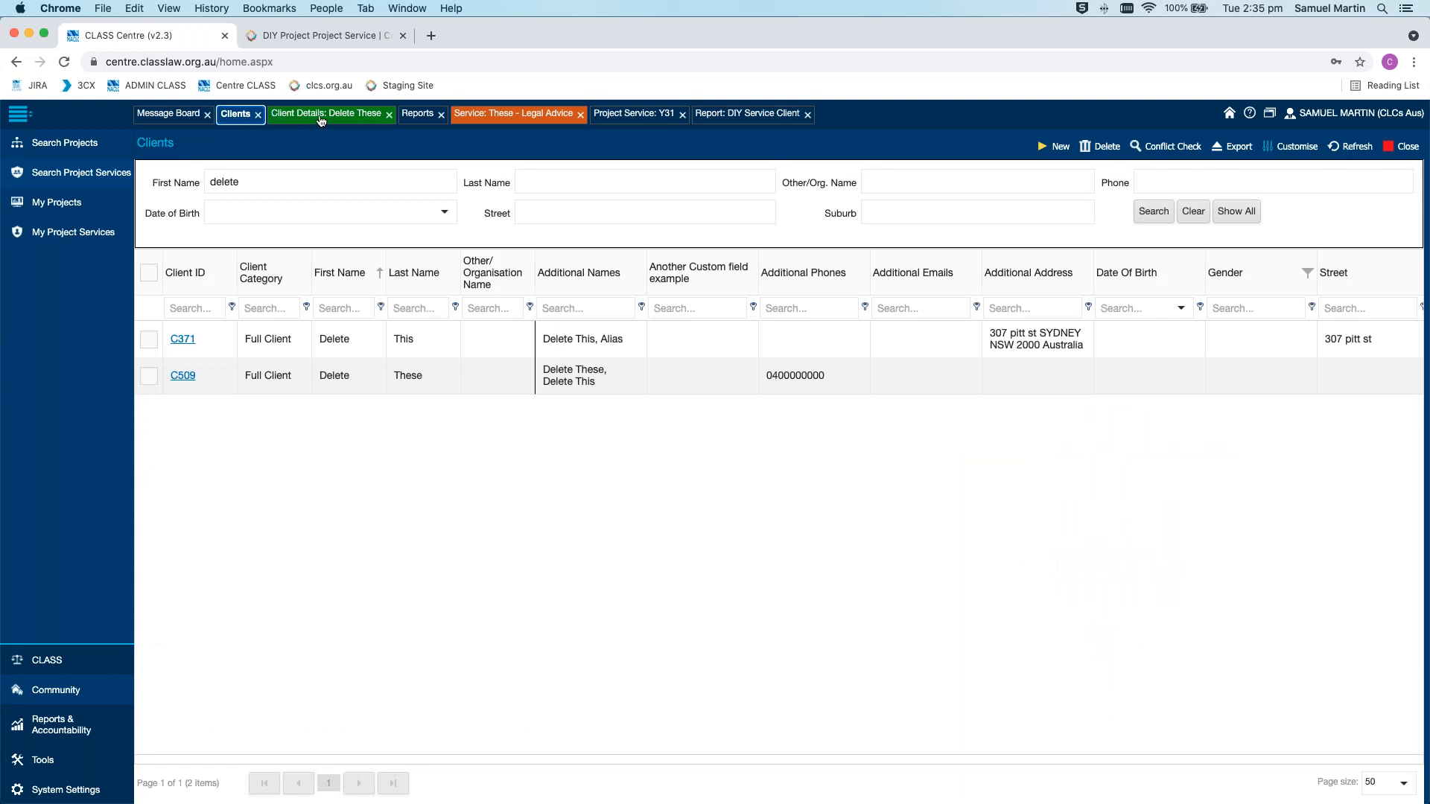
Review the open client's record and the list of services recorded for that client
click(333, 120)
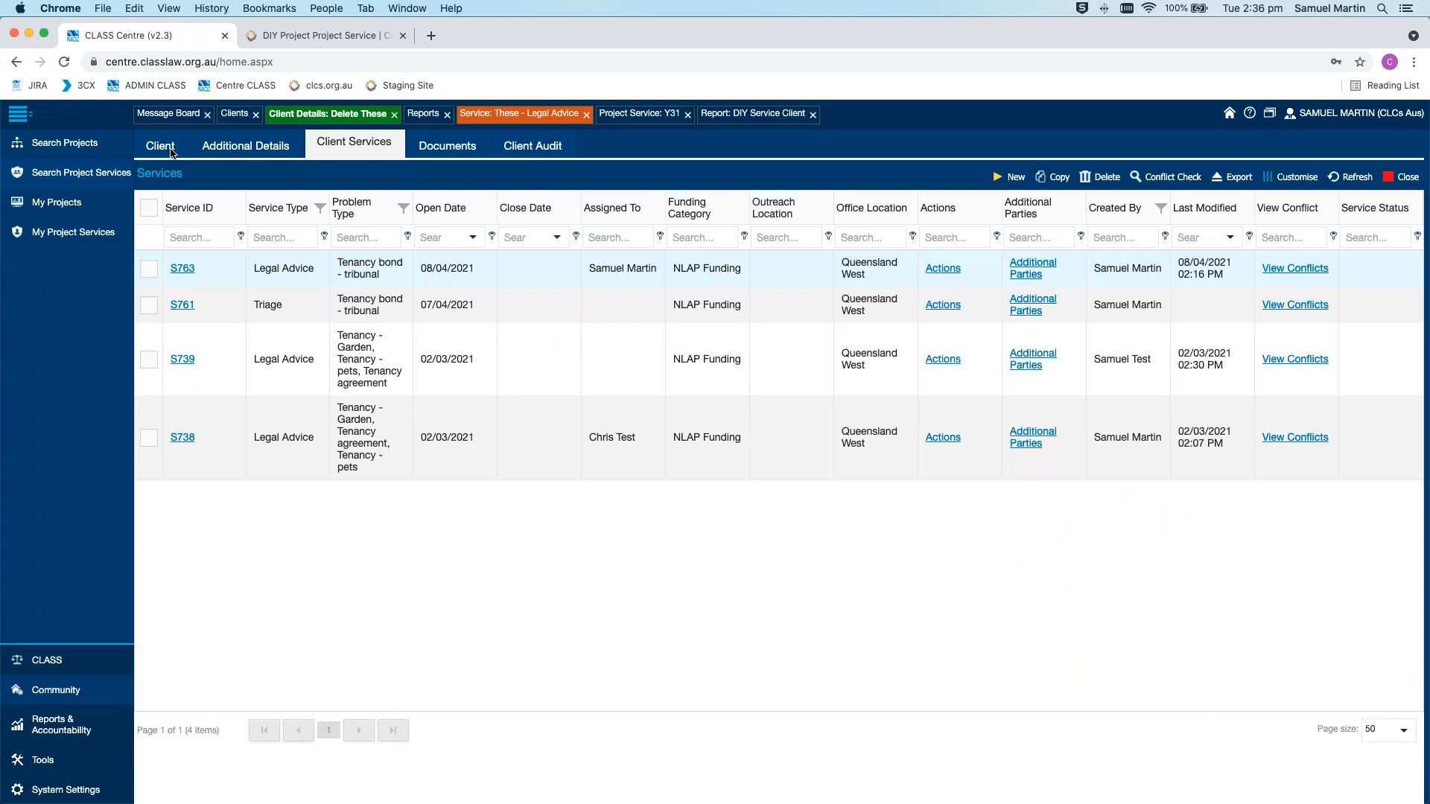
click(160, 146)
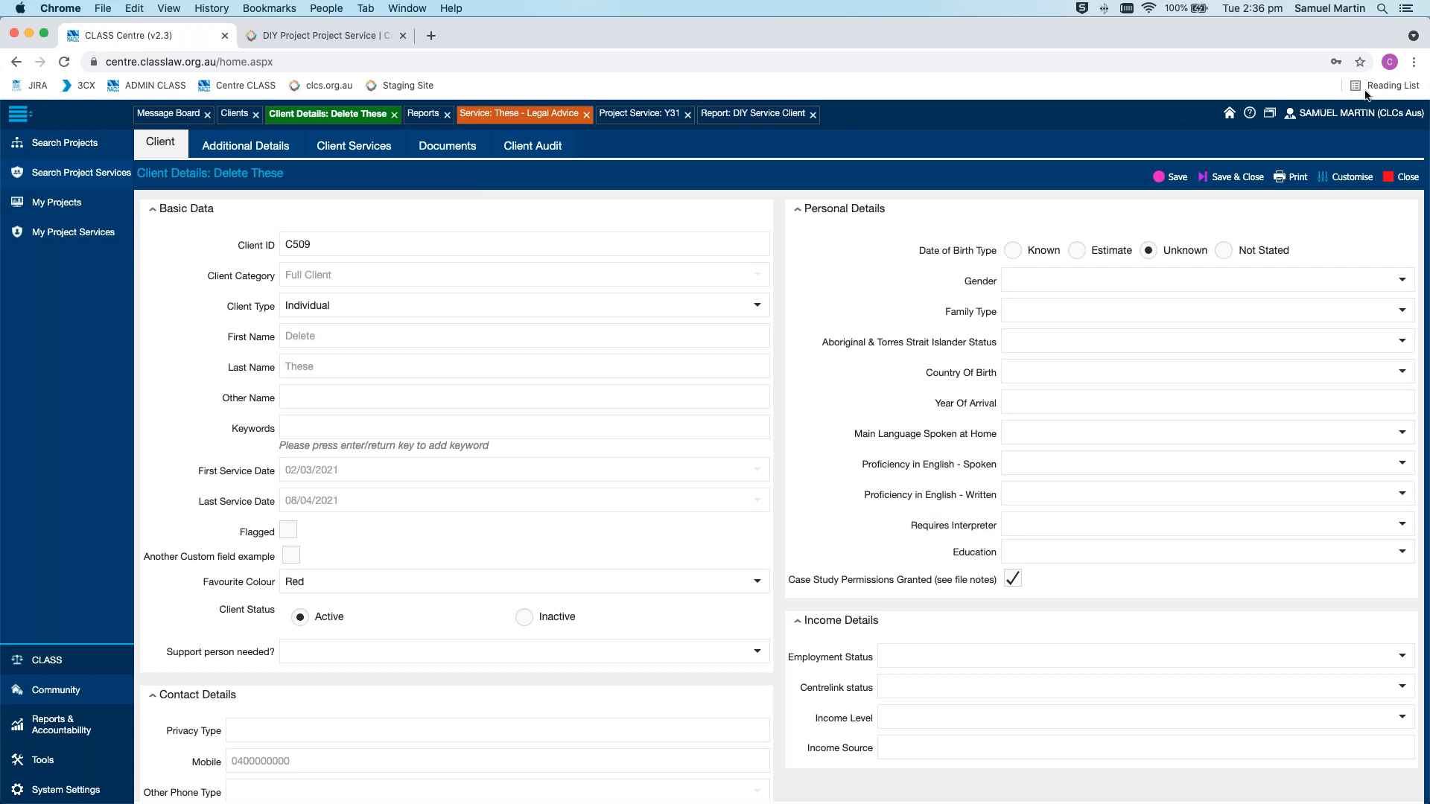
click(1423, 117)
click(382, 148)
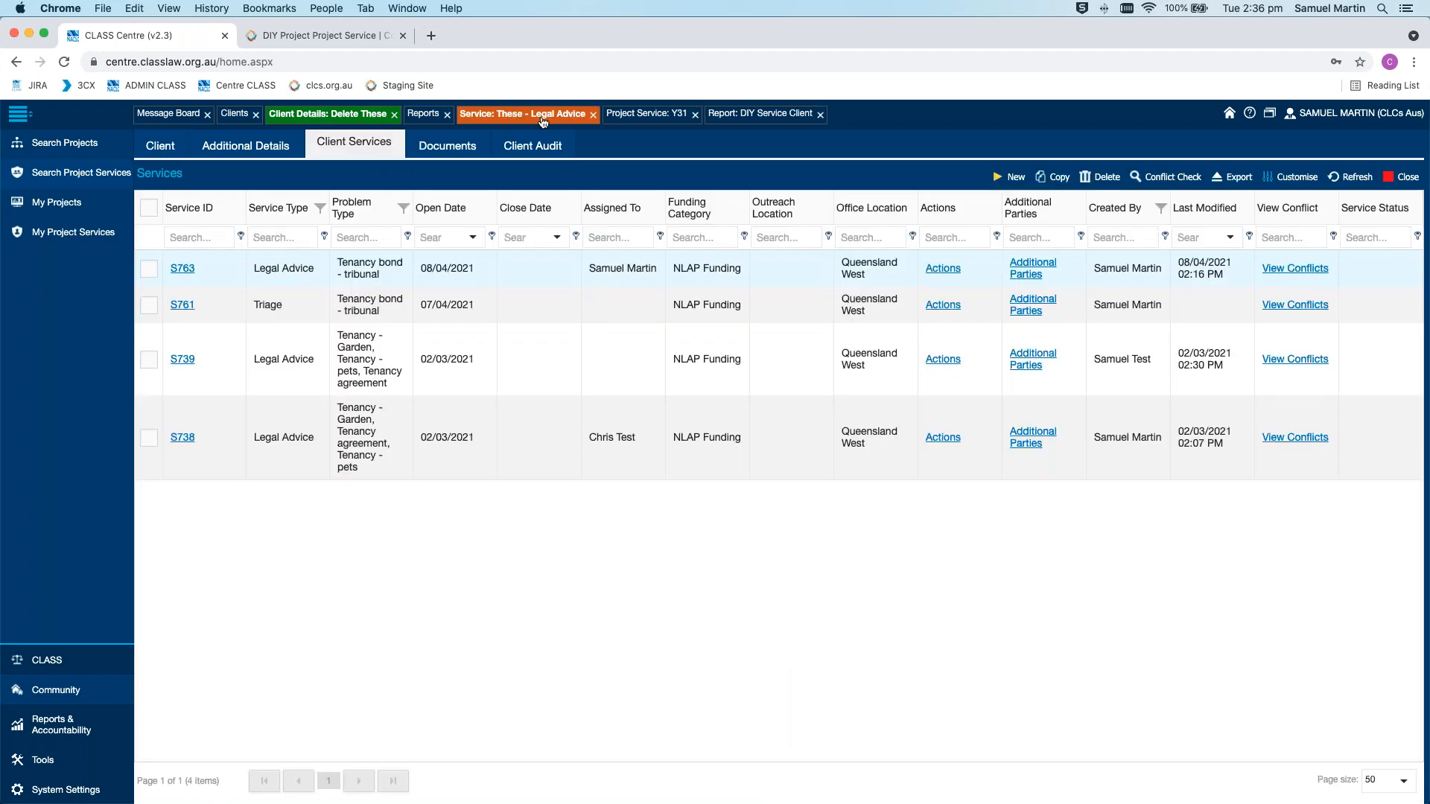
Show the client's Legal Advice service record and highlight the Disability Discrimination Area field name
click(541, 118)
click(1171, 238)
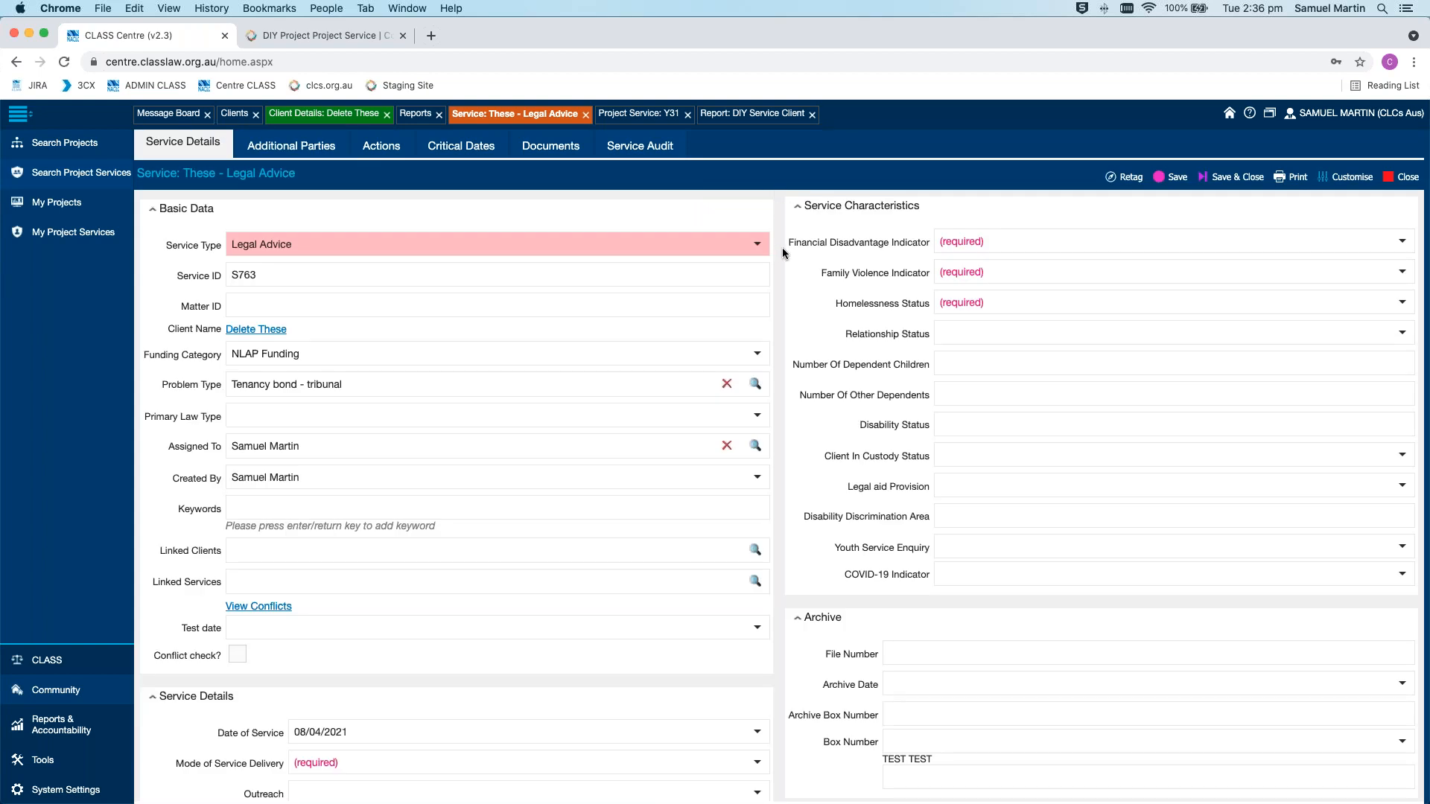
scroll(782, 248, down, 2)
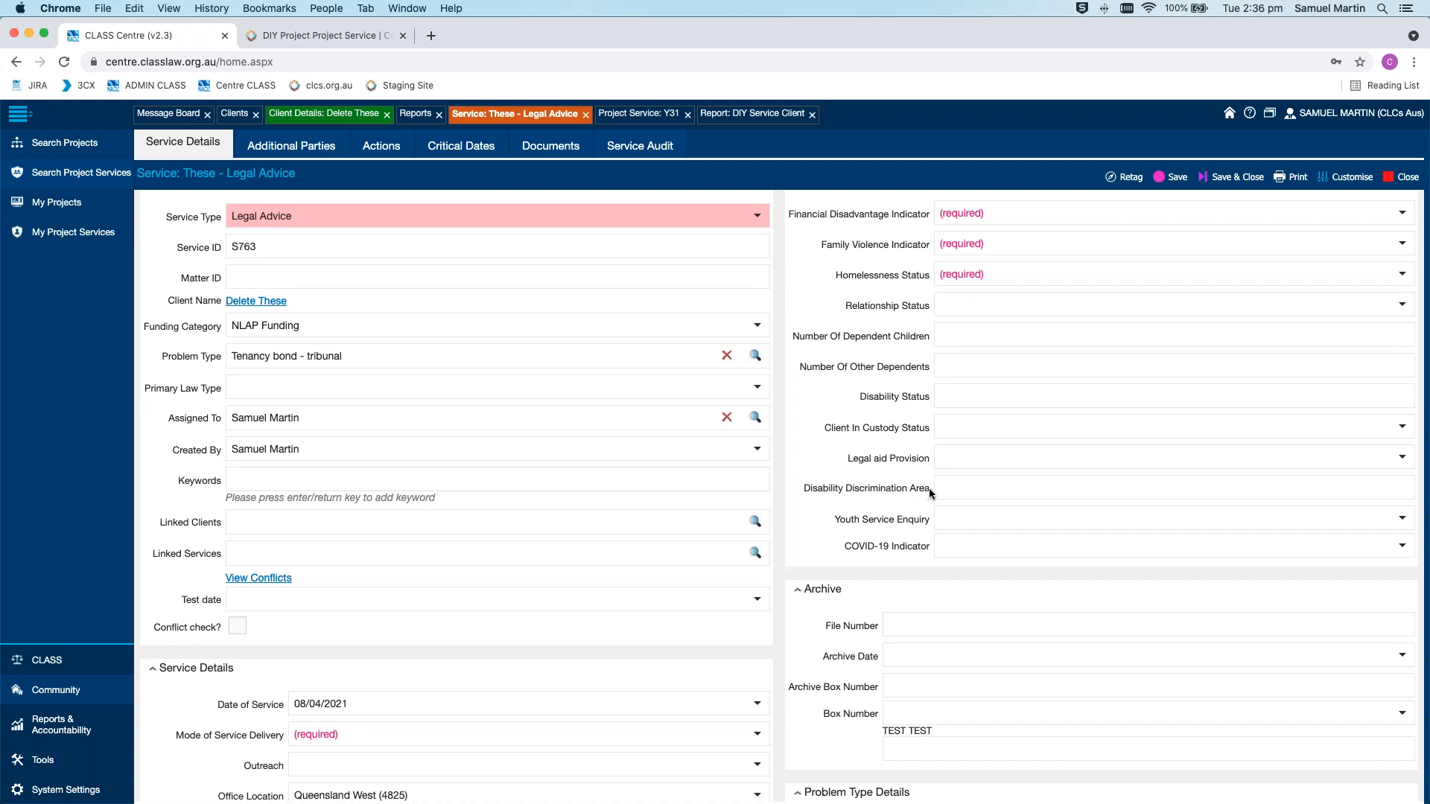
drag(807, 489, 805, 488)
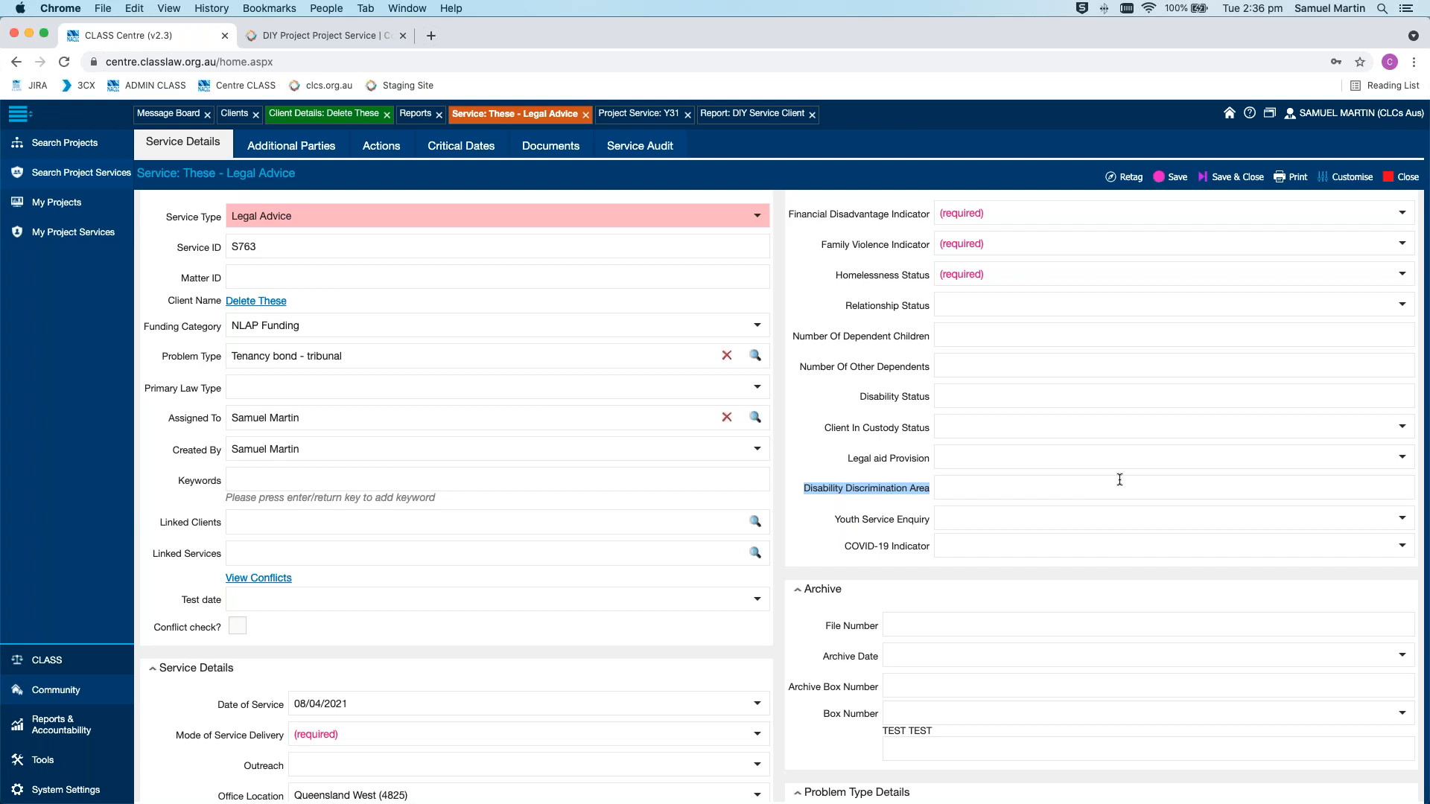
Set Disability Discrimination Area to Banking and Finance, Clubs, Discrimination area Other, Employment and Education
click(1227, 458)
click(1227, 457)
click(1062, 486)
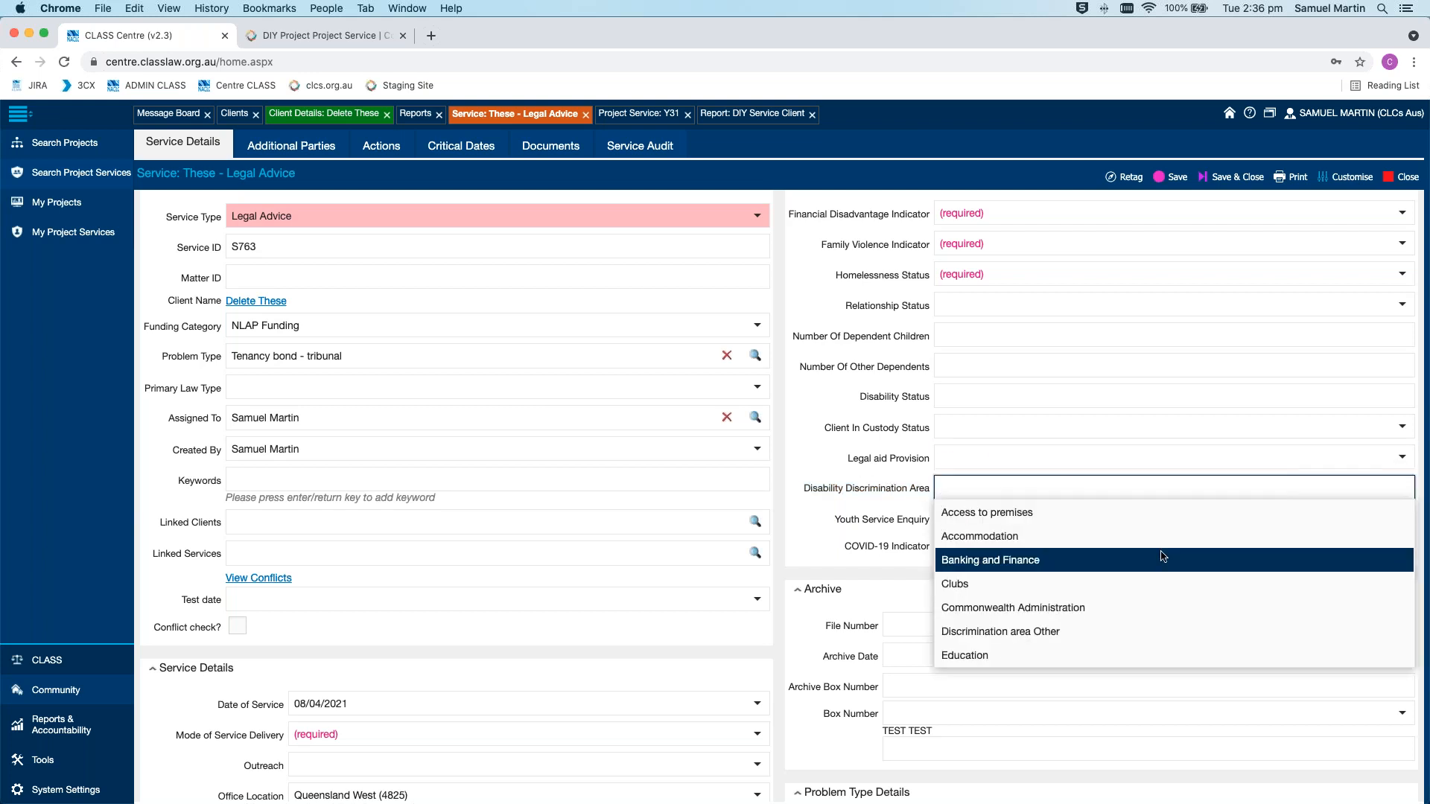
click(1162, 561)
click(1171, 569)
click(1170, 586)
click(1172, 608)
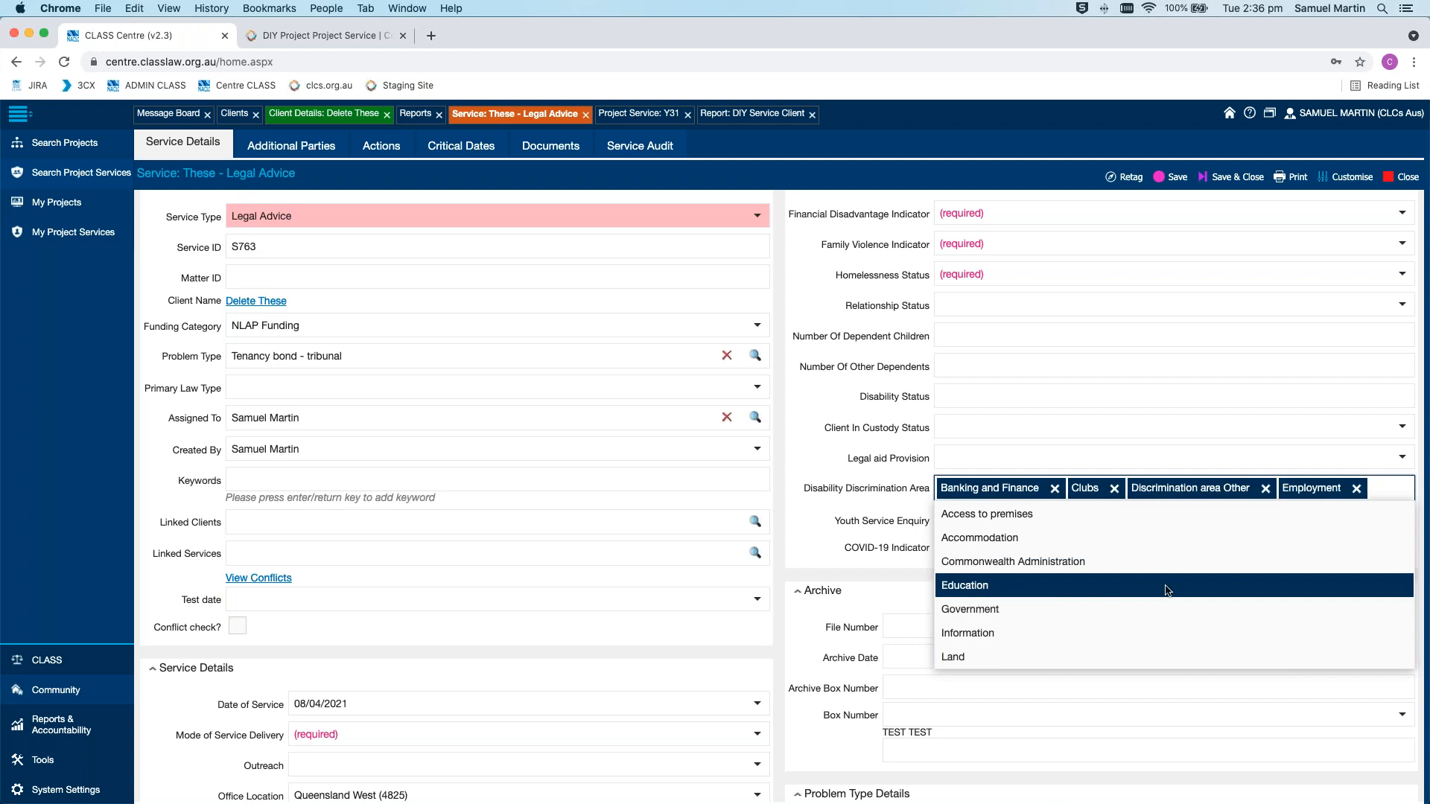
click(1167, 586)
click(817, 467)
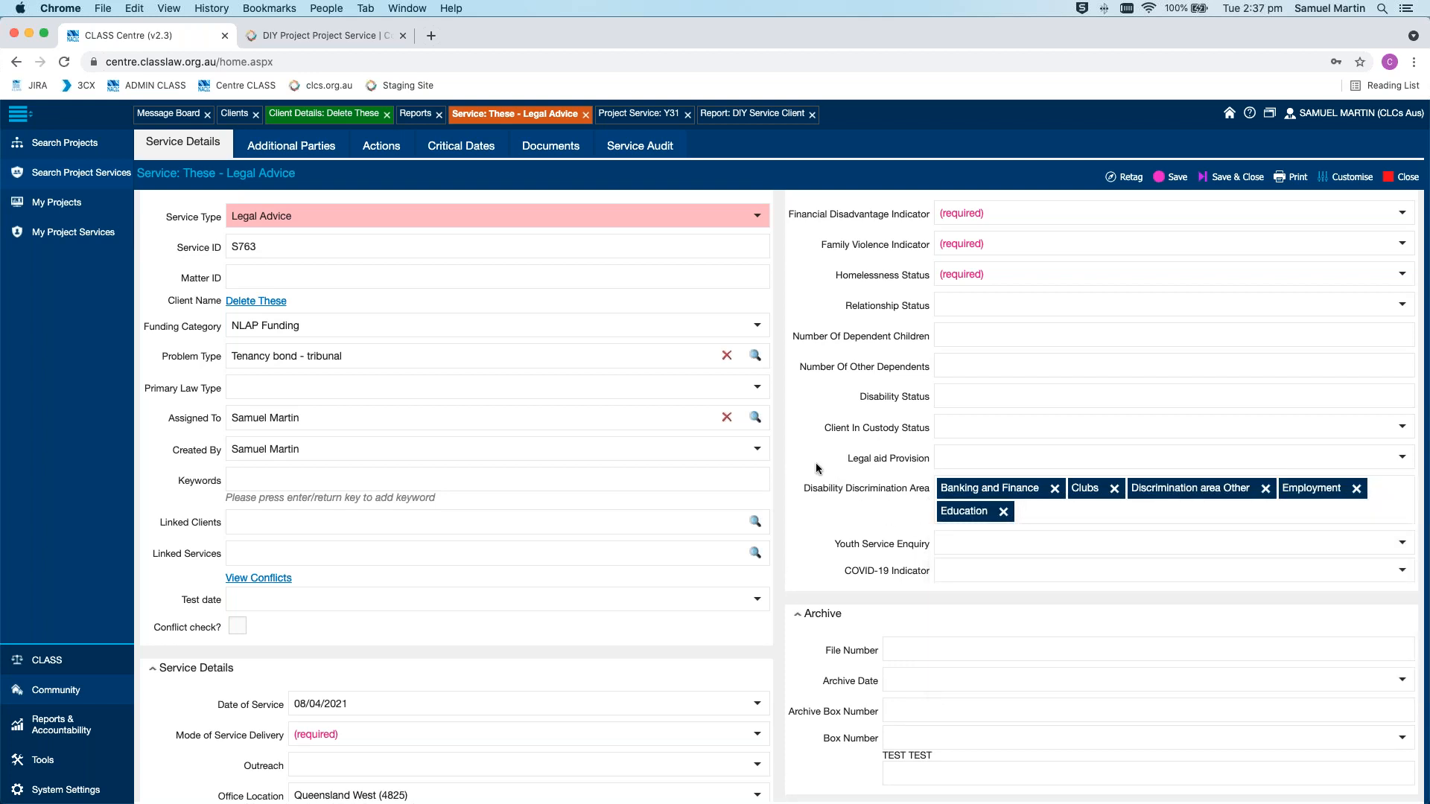
Filter the problem types by map type "social" and add Govt pensions/benefits allowances-refusal eligibility to the service
click(761, 385)
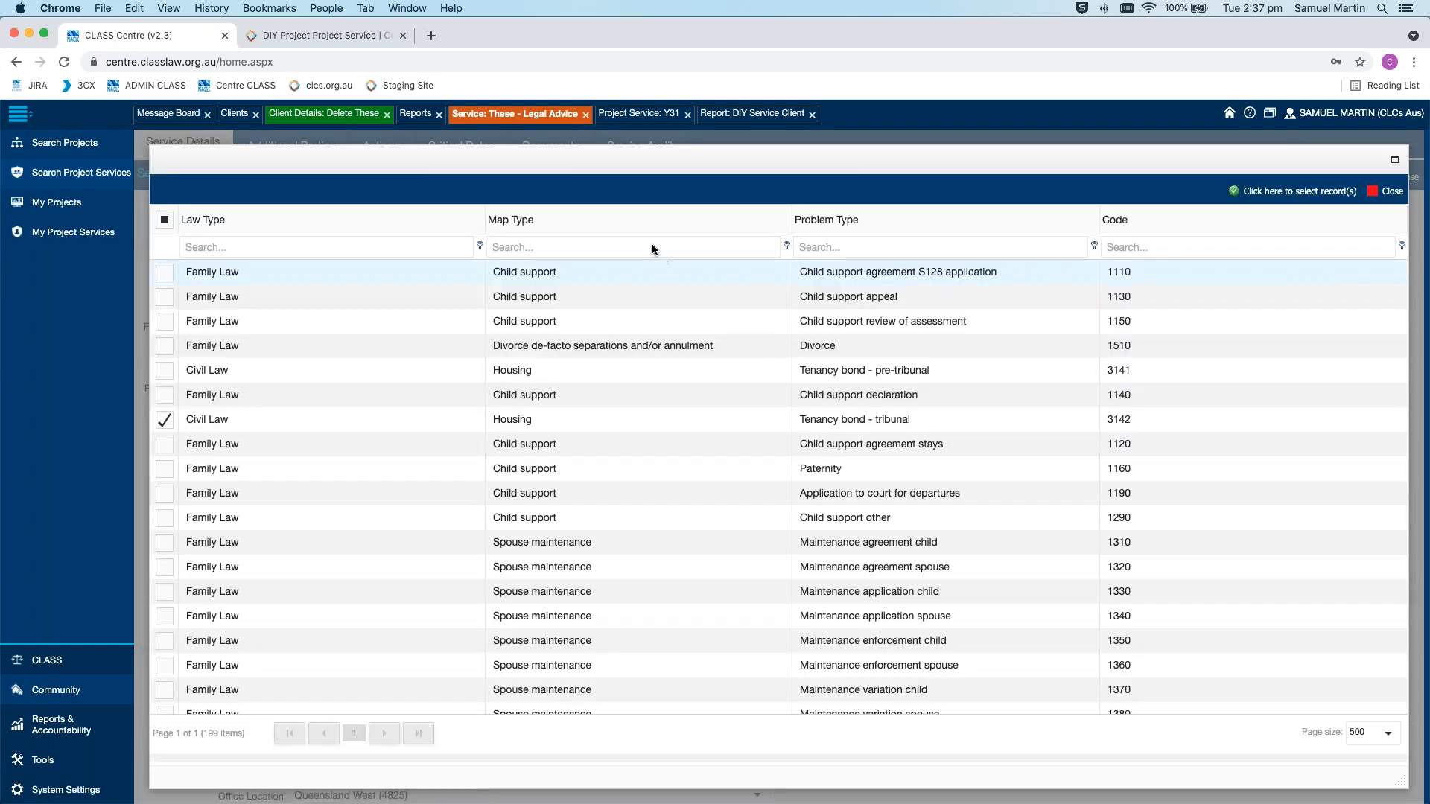
click(651, 244)
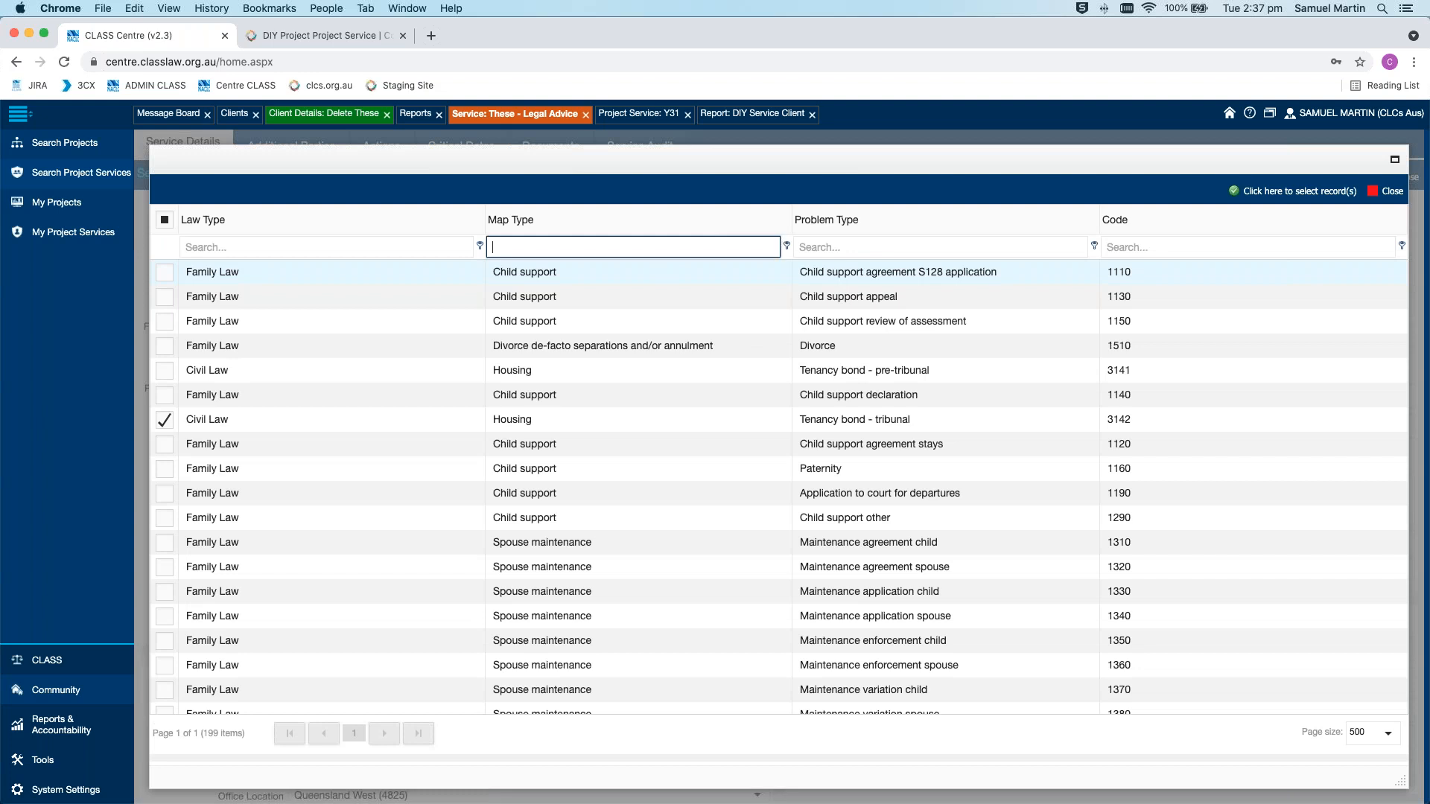
text(social)
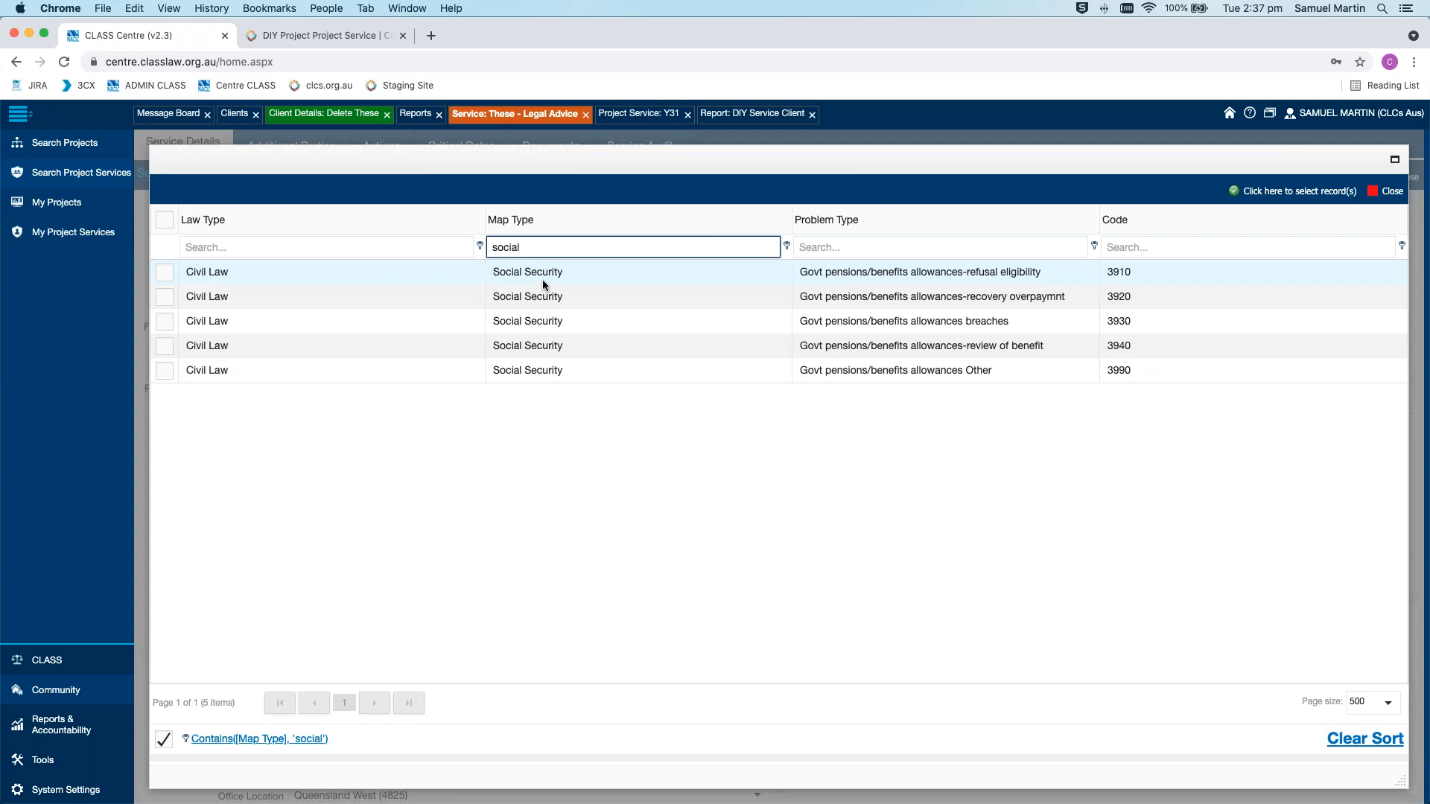
click(164, 273)
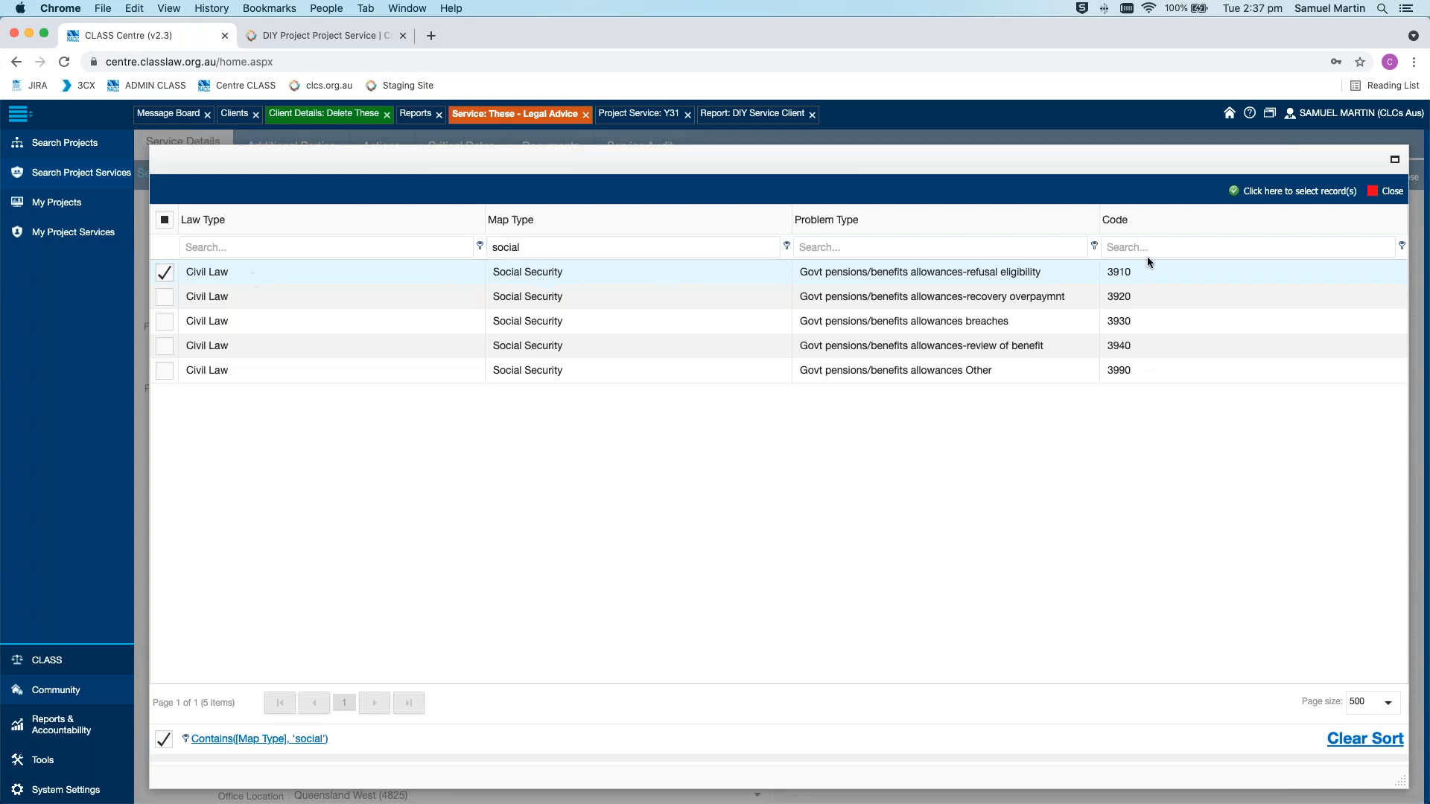
click(1271, 193)
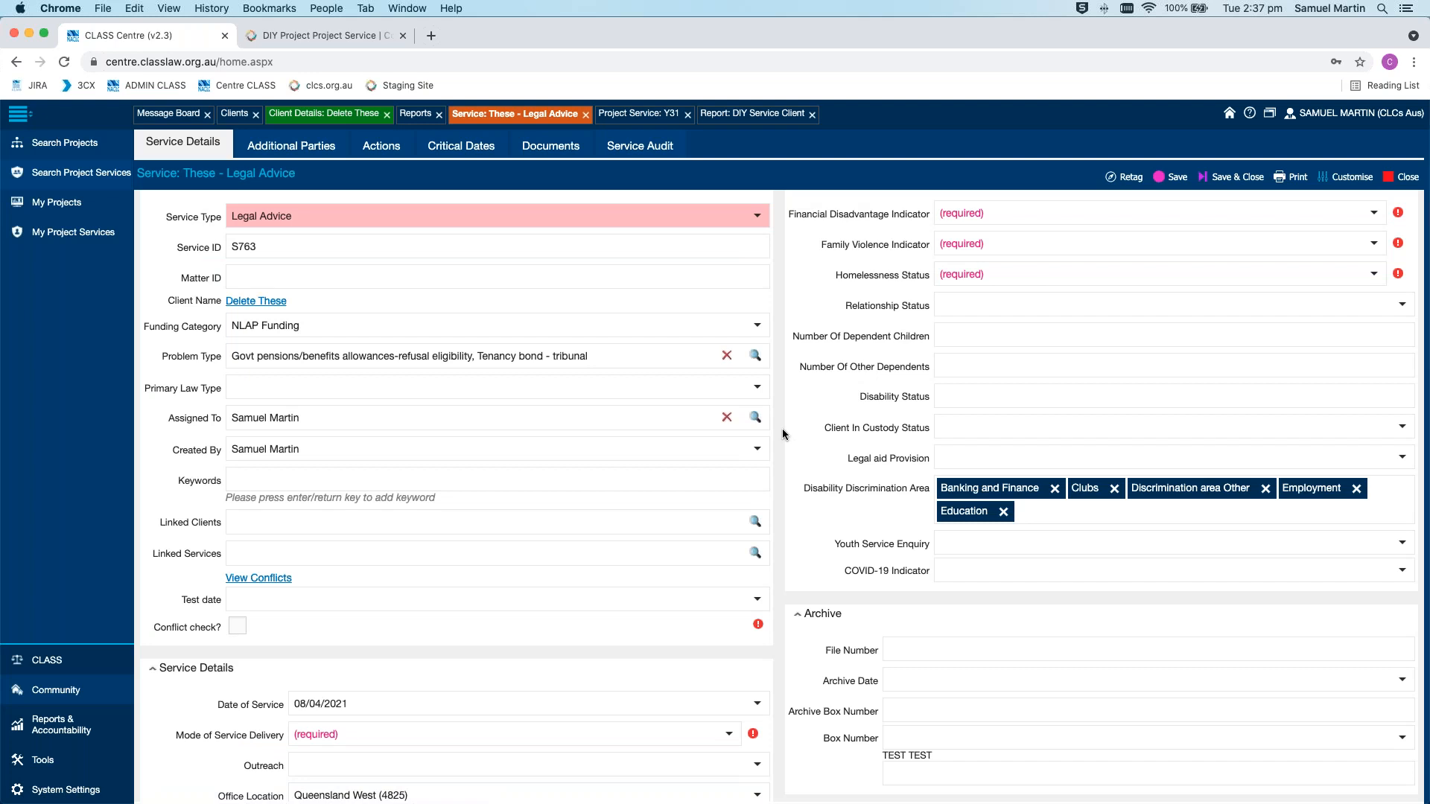
Set Payment or Entitlement Type to Abstudy, Age Pension, Austudy payment and Carer allowance (Child)
scroll(782, 428, down, 5)
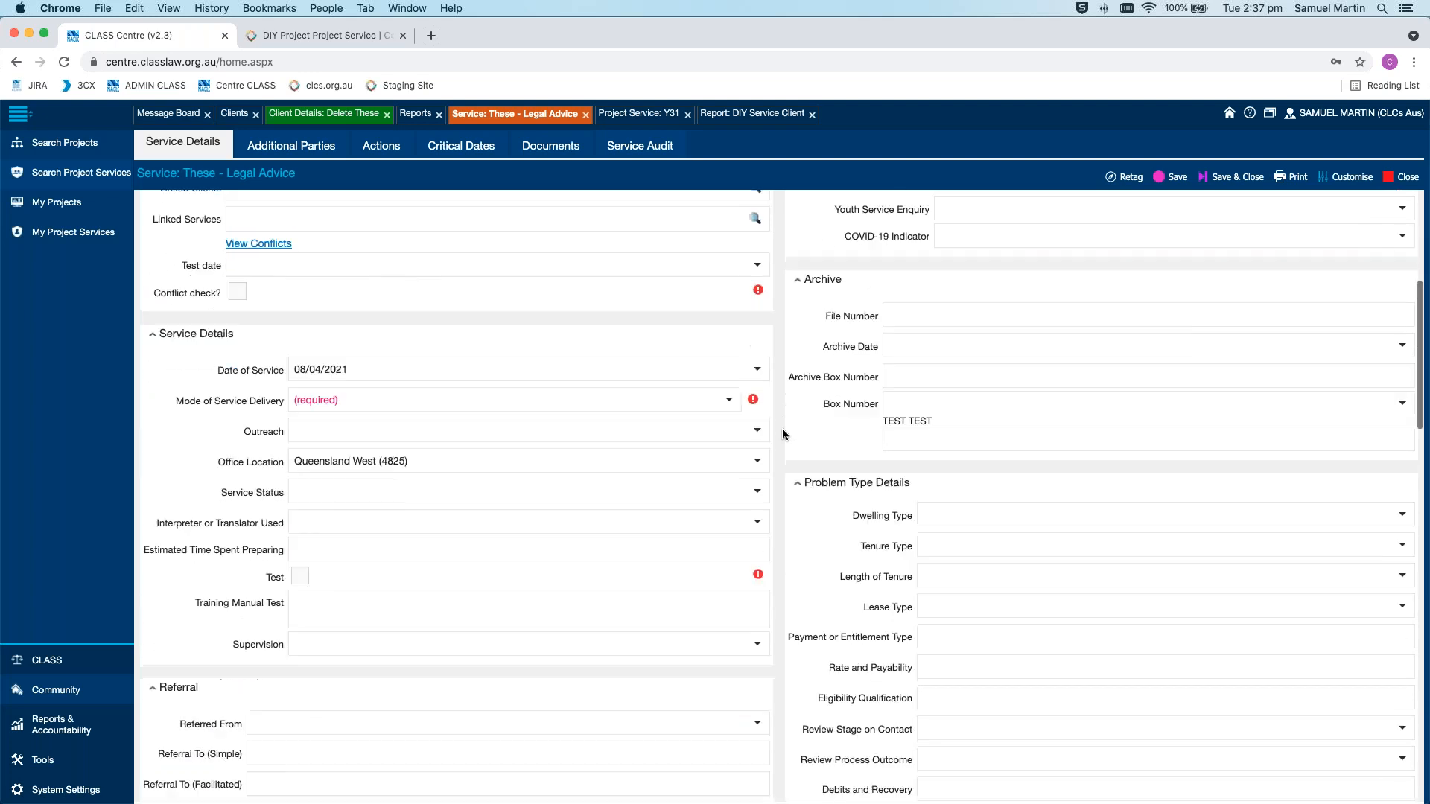
scroll(782, 428, down, 4)
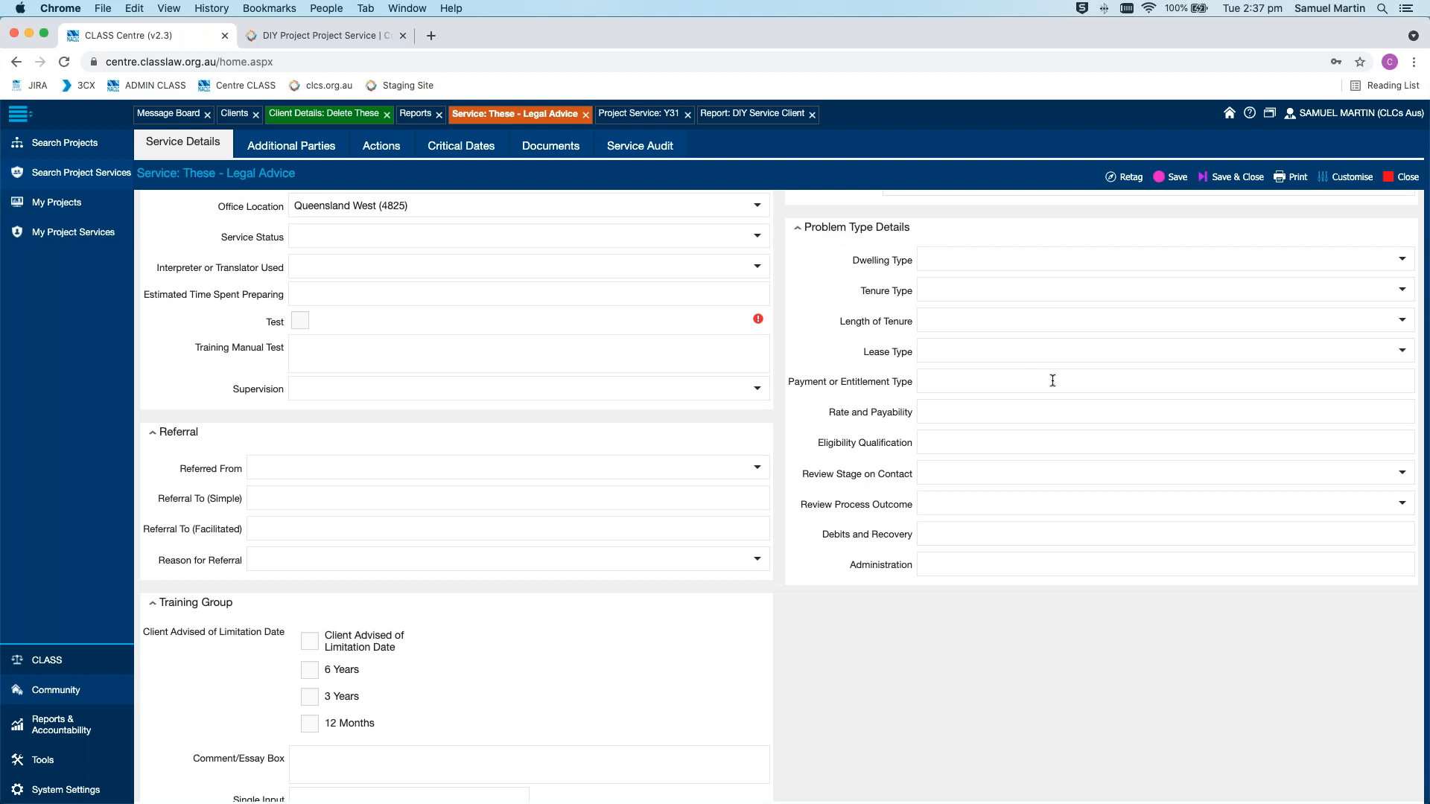
click(1138, 380)
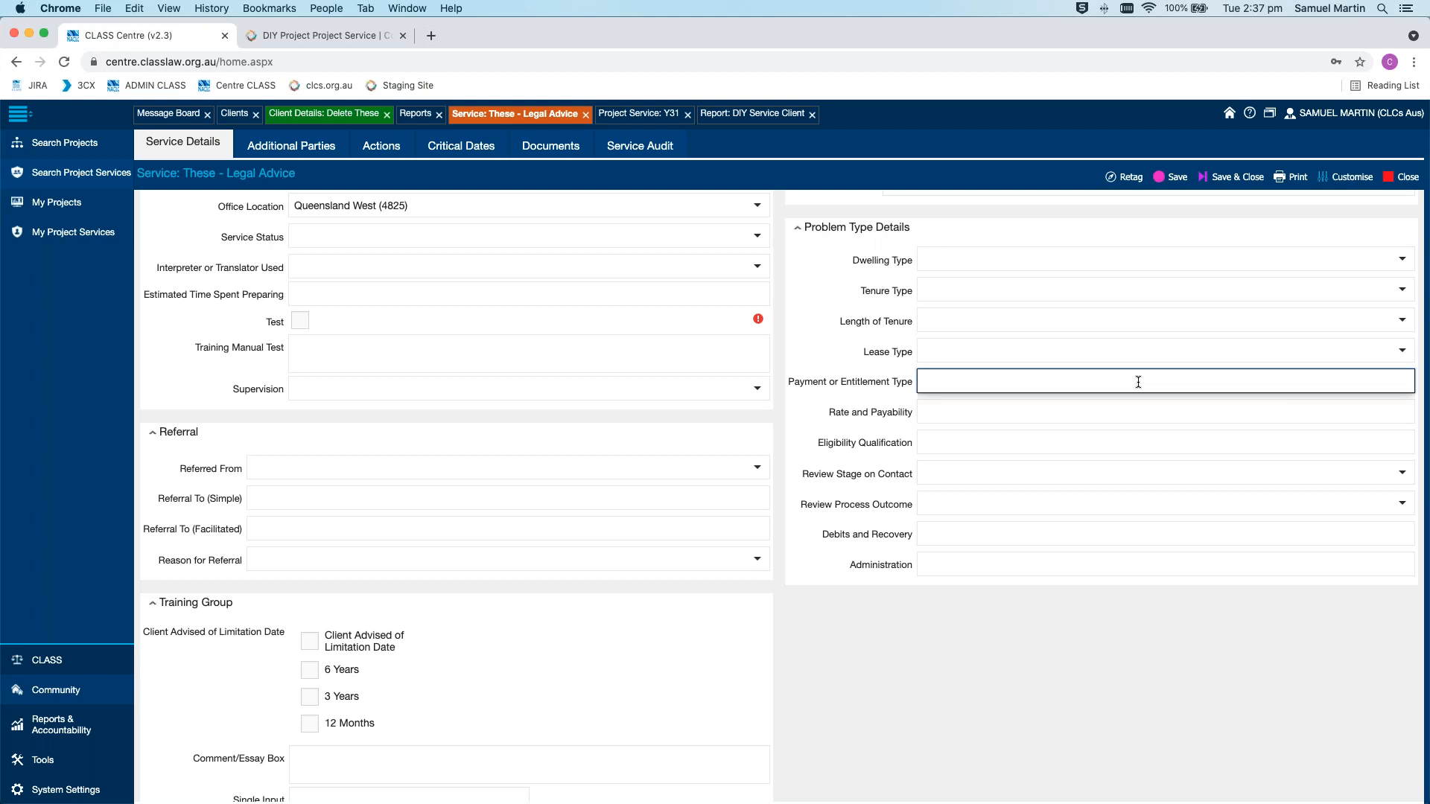
click(1149, 406)
click(1147, 409)
click(1147, 430)
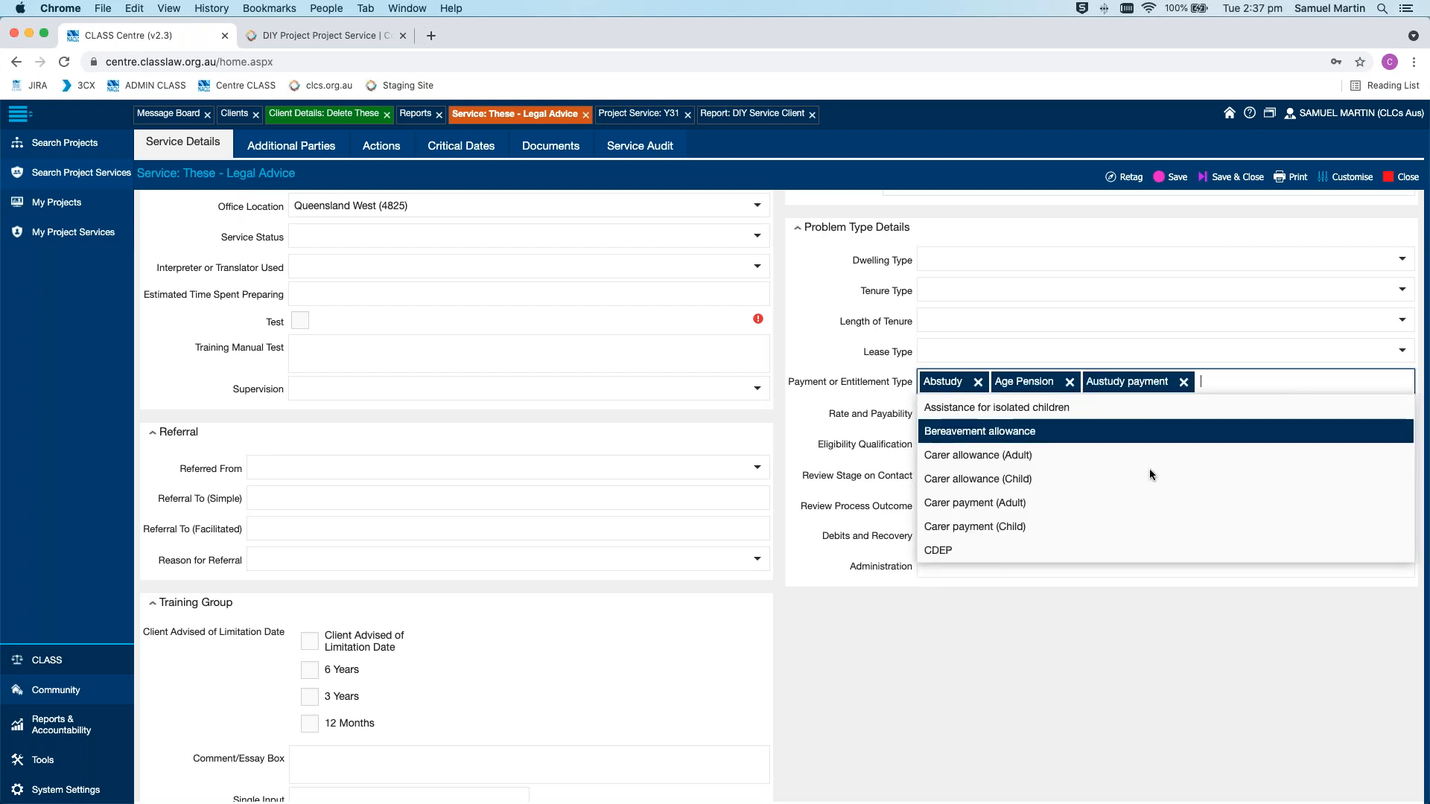
click(1149, 479)
click(903, 416)
Set Rate and Payability to Assets test, Breach penalty - non-payment and Compensation income (assessment of periodical compensation)
click(1166, 415)
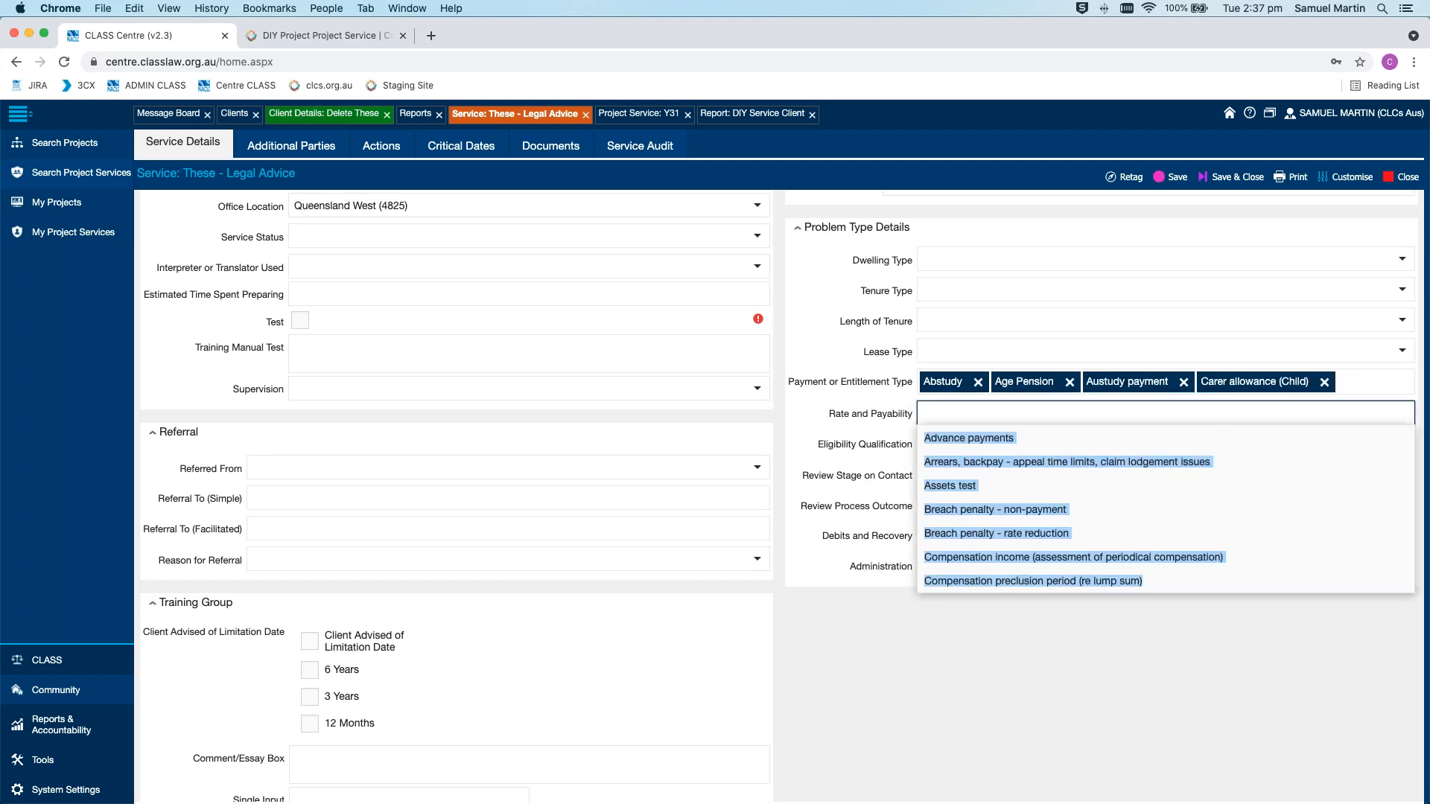
click(1171, 485)
click(1171, 485)
click(1169, 508)
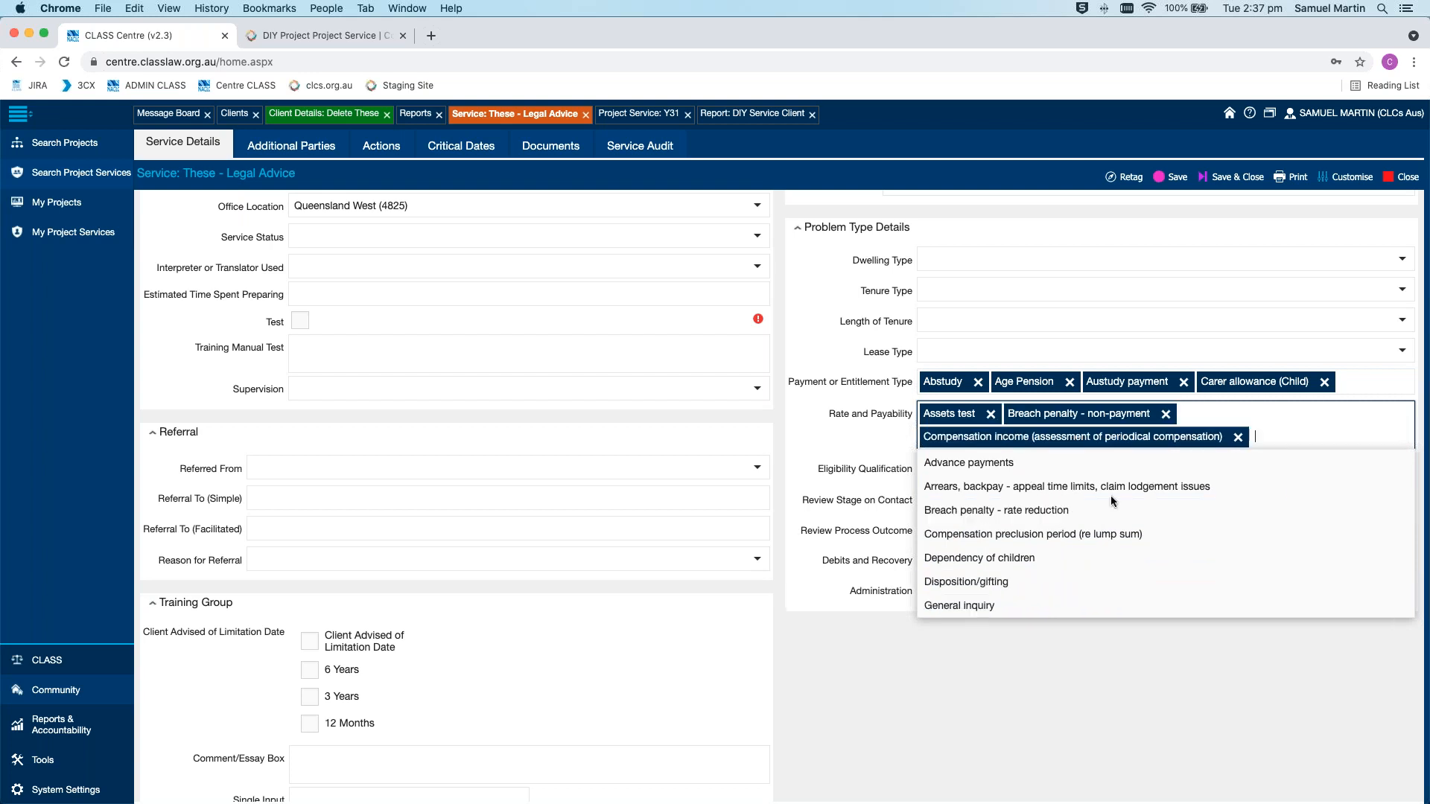
click(834, 444)
Set Eligibility Qualification to Assurance of support - whether assuree accessing support, Carers - care issues and Cohabitation/M-L-R Issues
click(1157, 469)
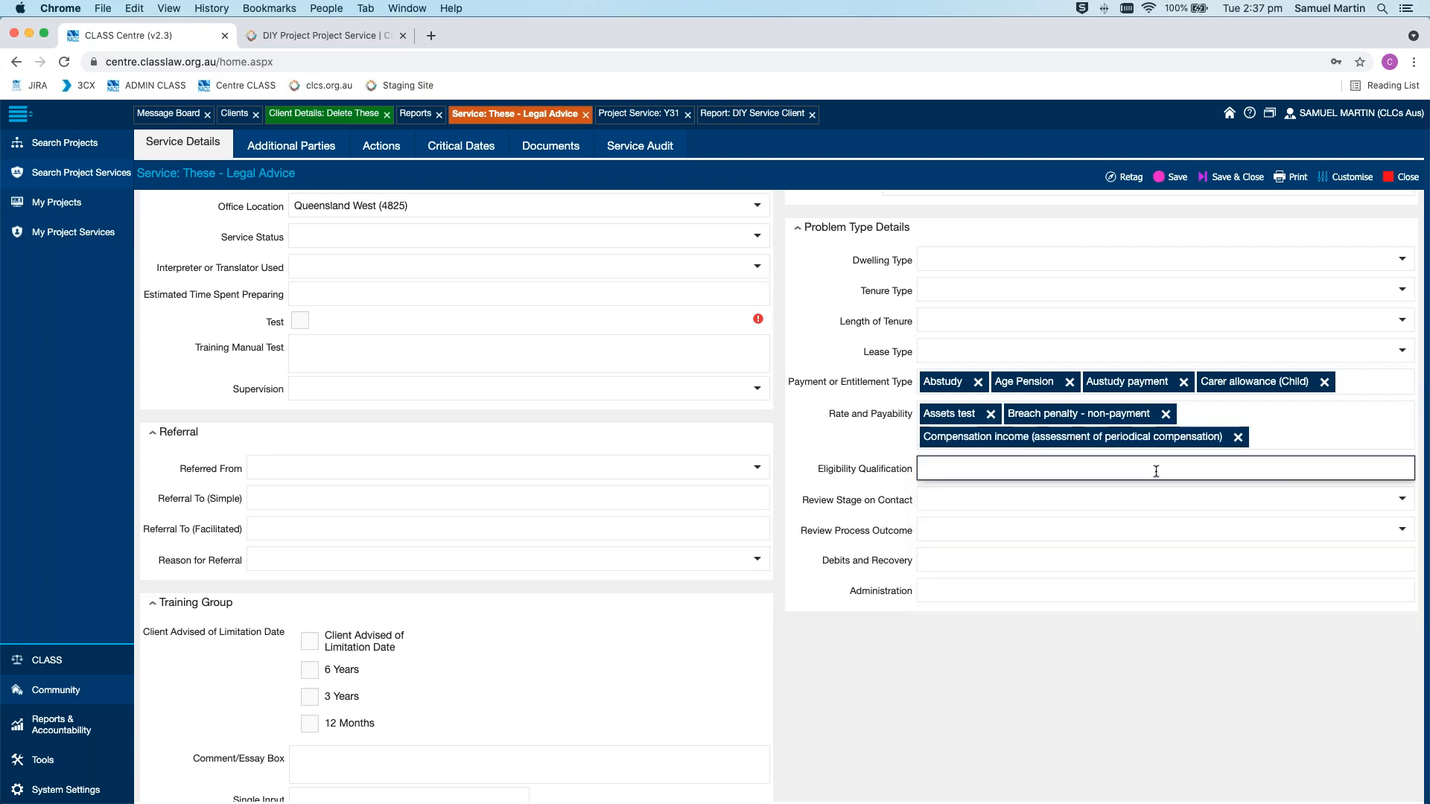
click(1173, 538)
click(1174, 543)
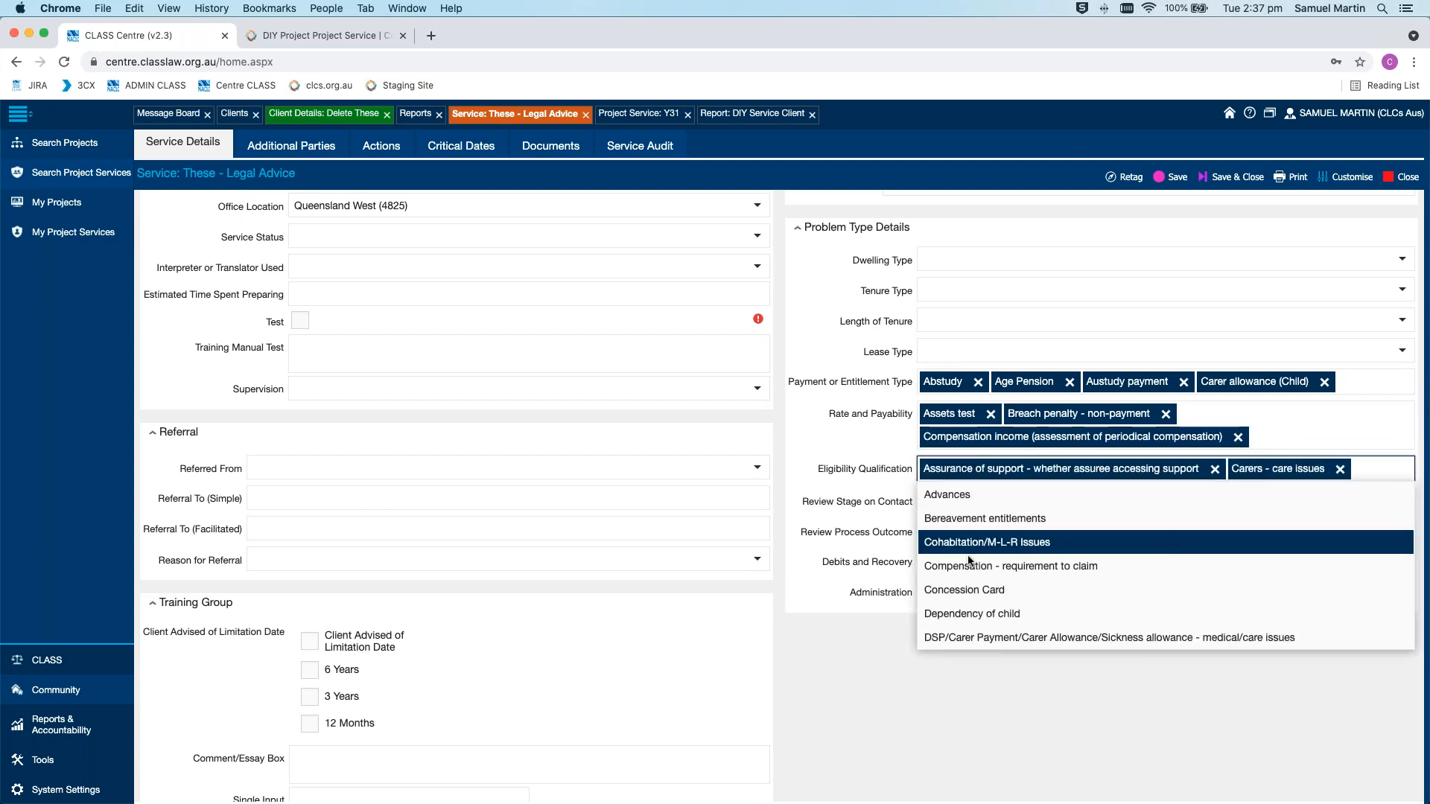
click(1174, 542)
click(847, 510)
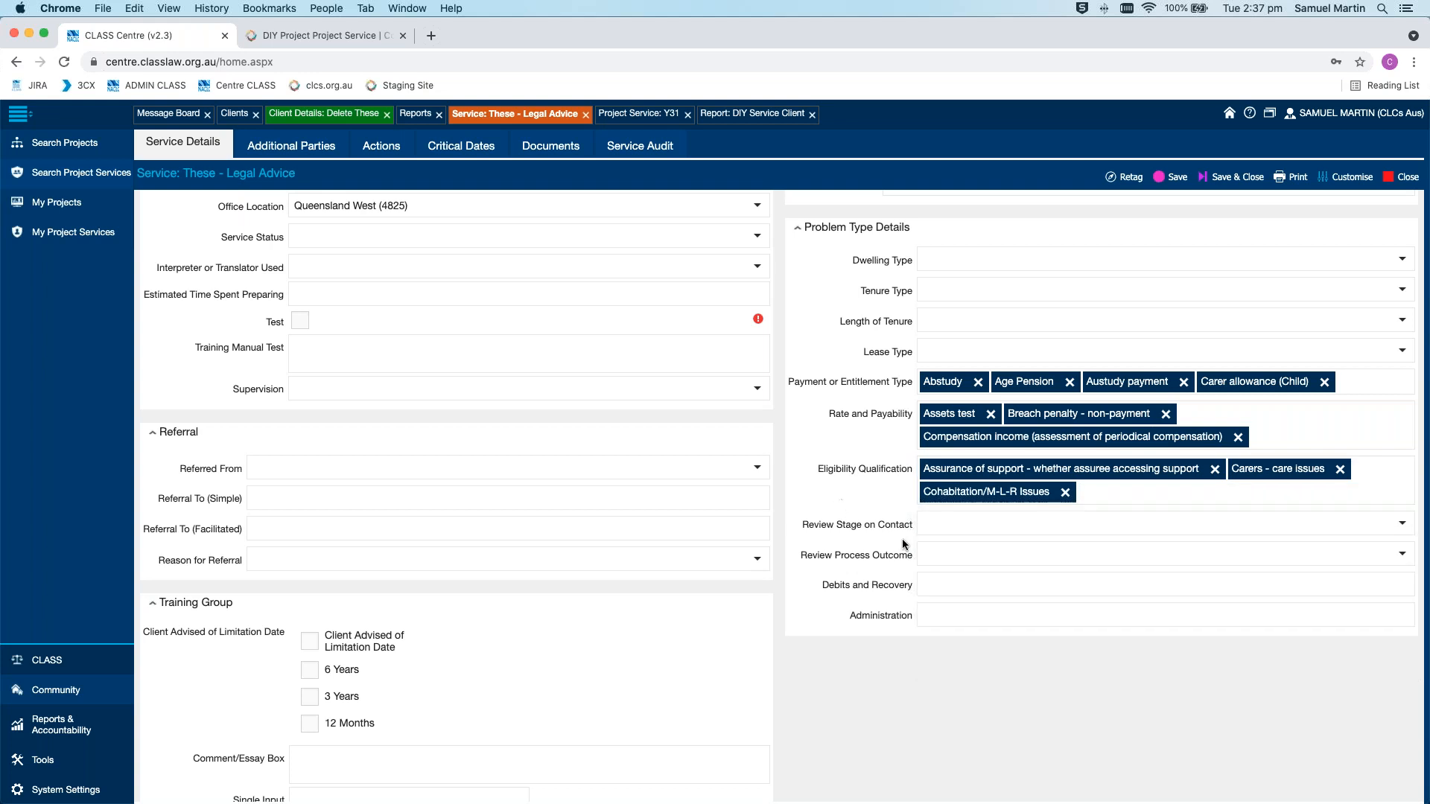
Set Debits and Recovery to Compensation Debt, Not Stated, General inquiry and Quantum of Debt
click(1115, 582)
click(1132, 632)
click(1131, 706)
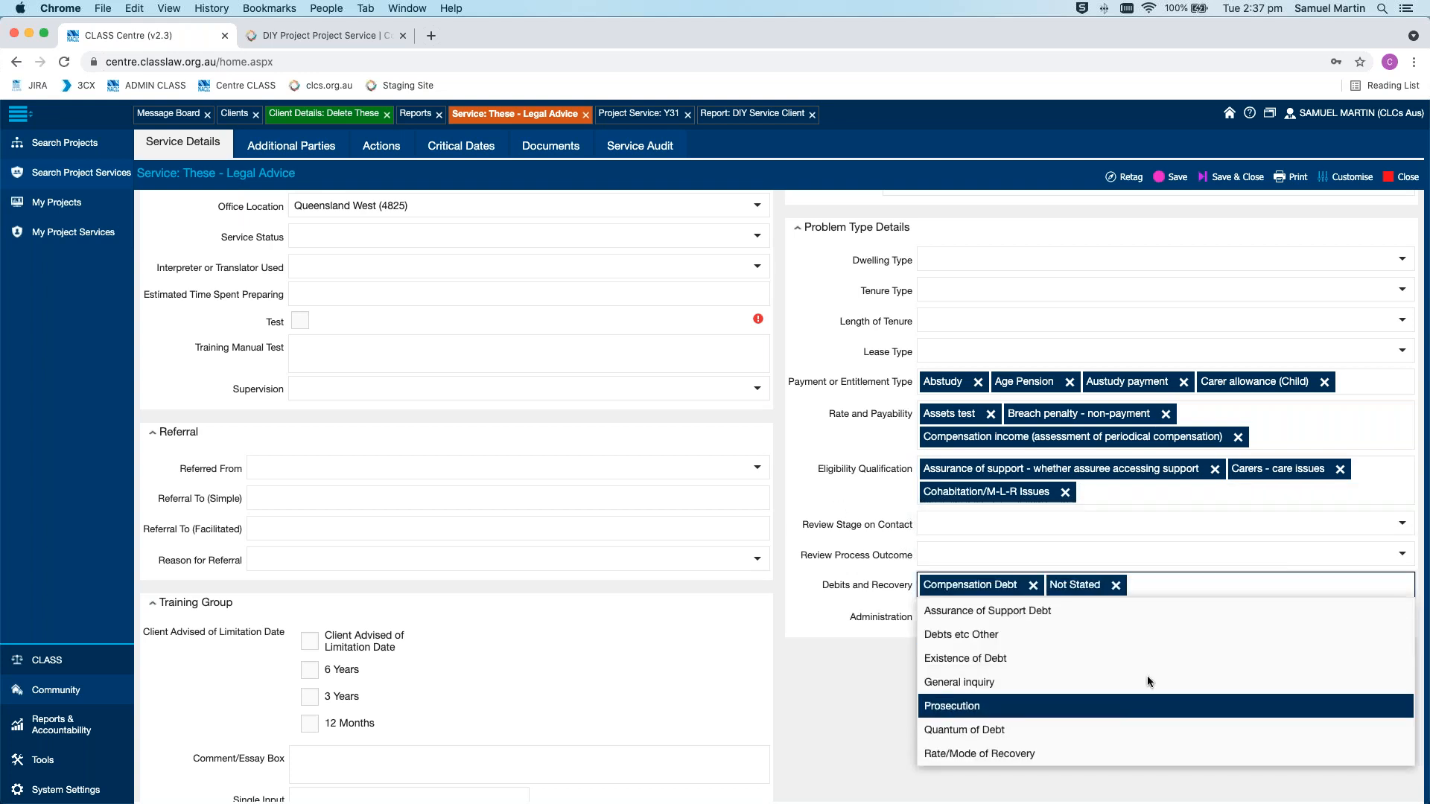
click(1148, 681)
click(1138, 705)
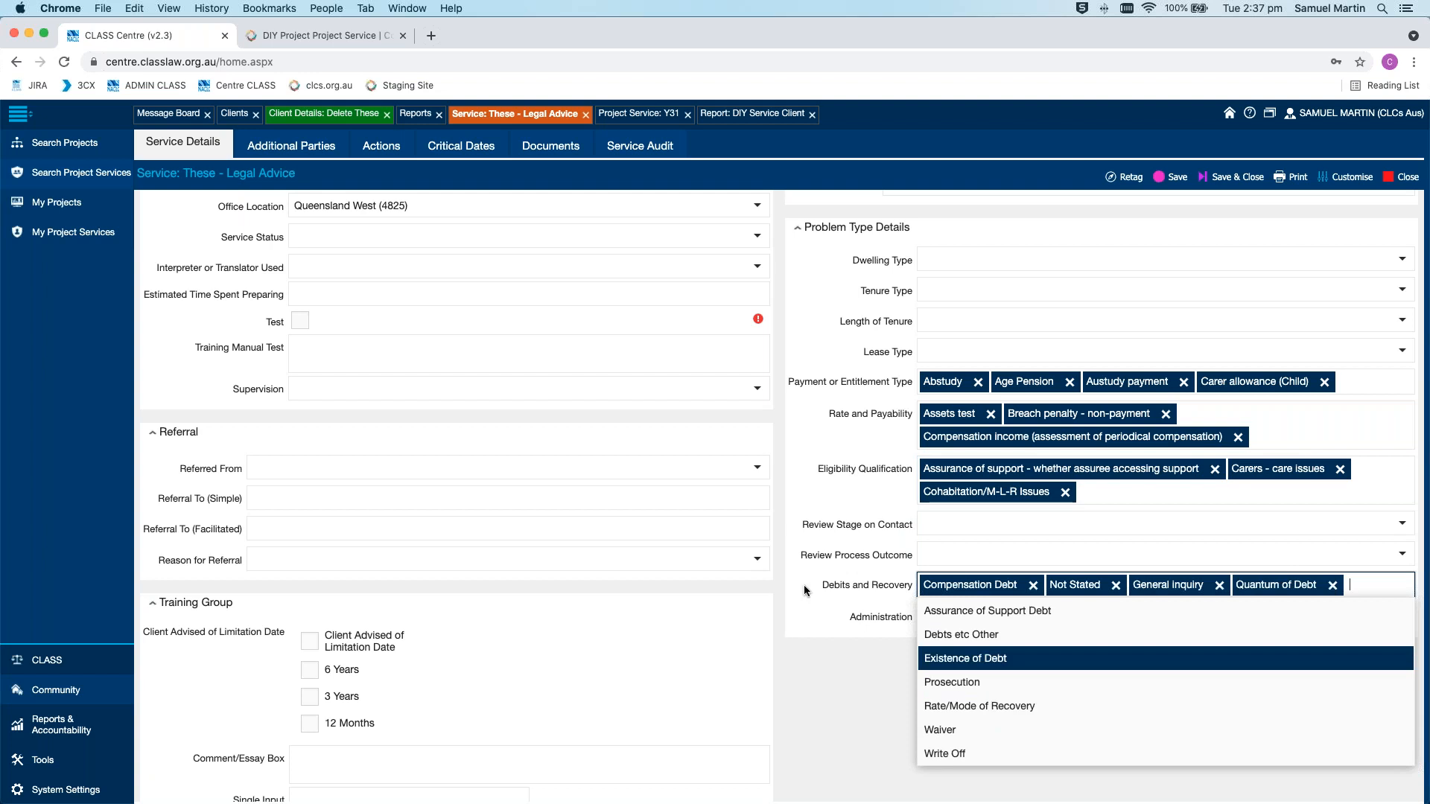
click(806, 491)
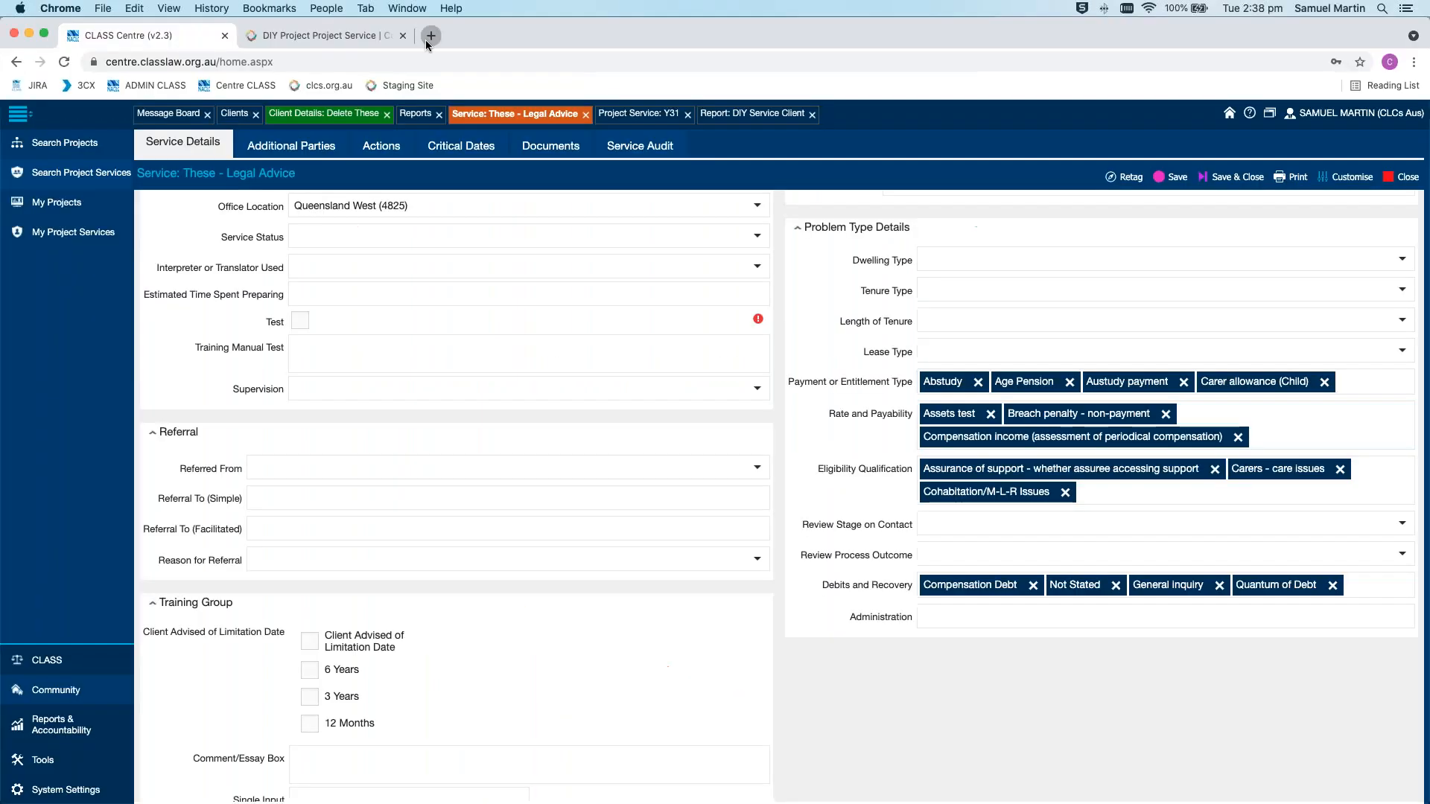
Open CLASS Admin in a new browser tab and sign in with the account username and password
click(426, 38)
click(149, 82)
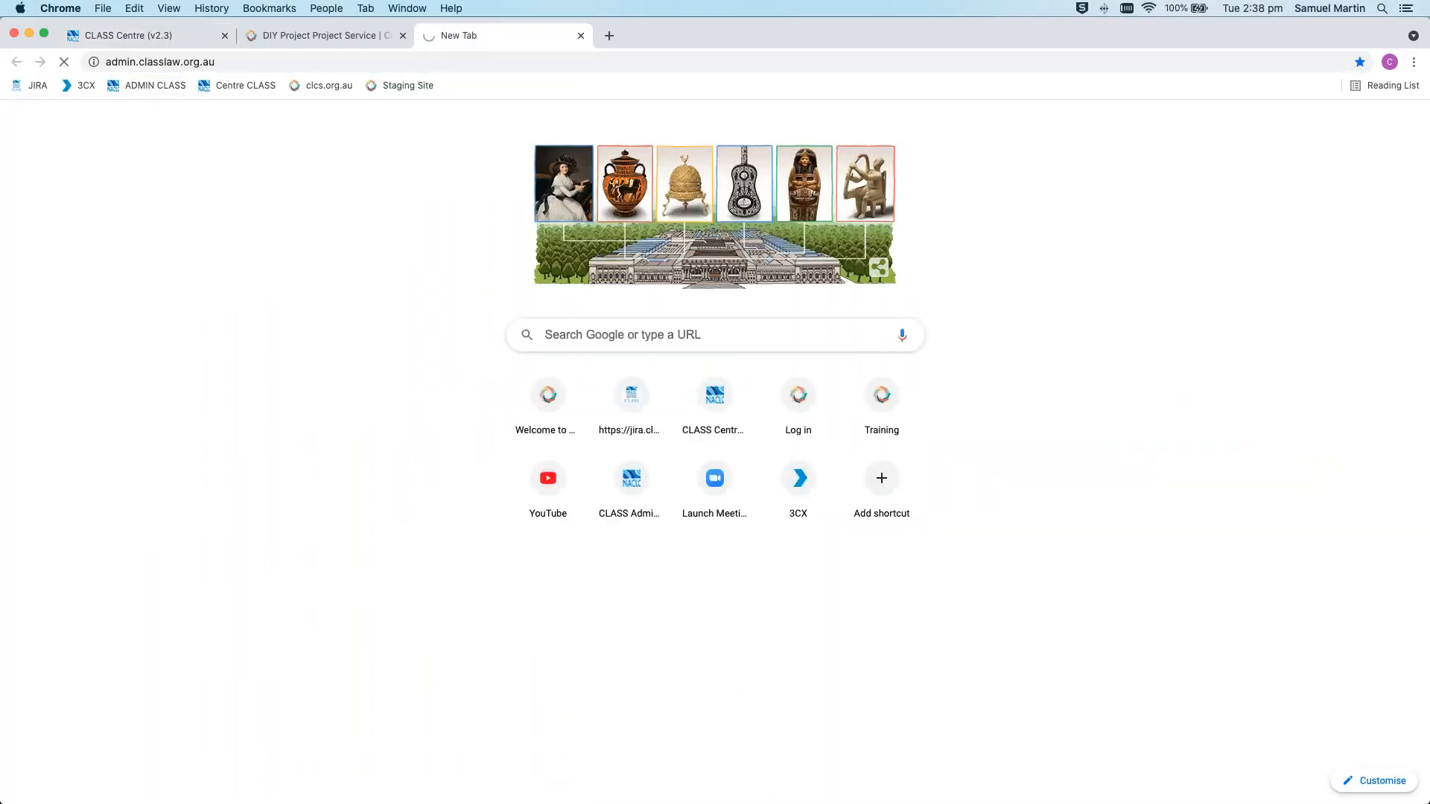
text(Samuel)
key(Down)
key(Tab)
text(•••••••••••)
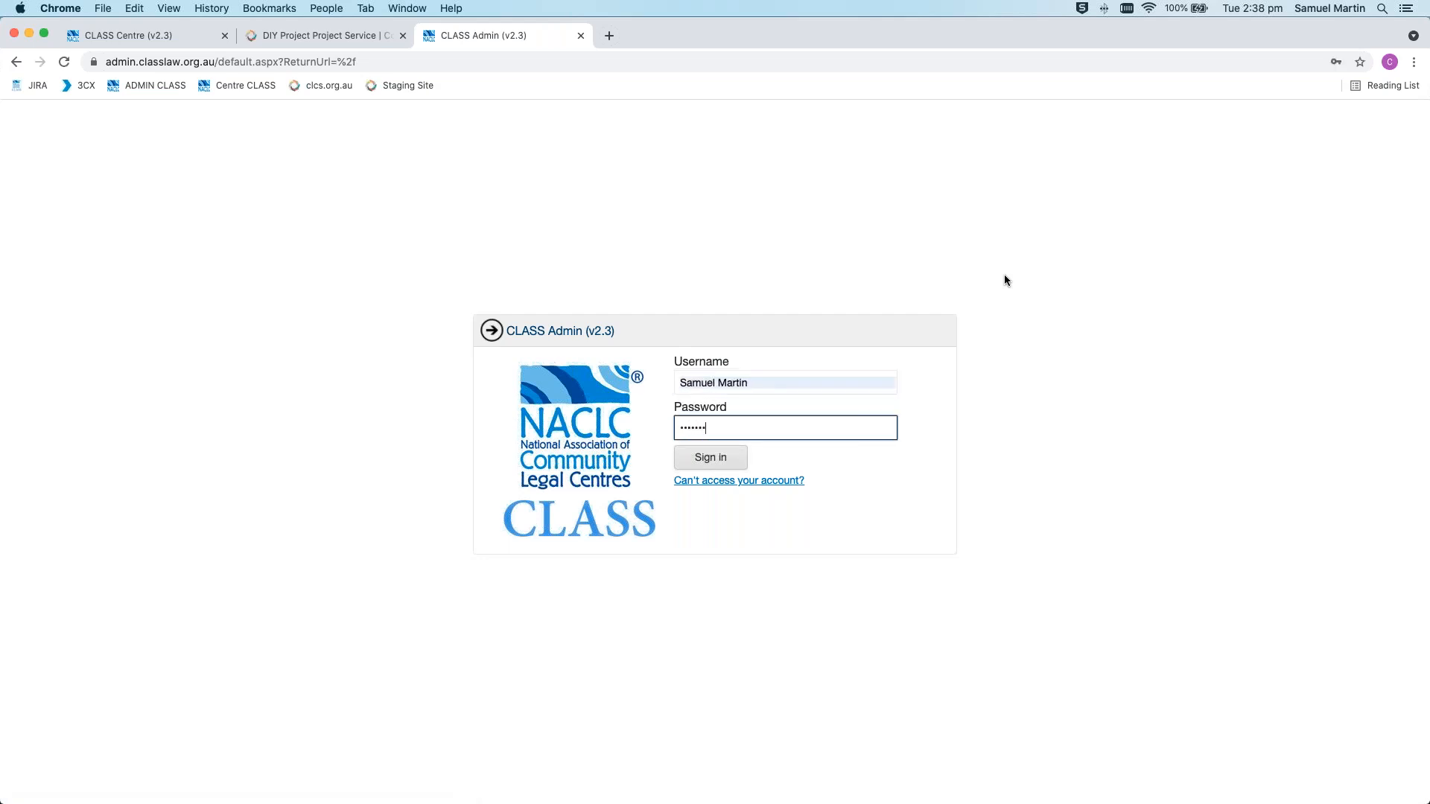
key(Tab)
key(Return)
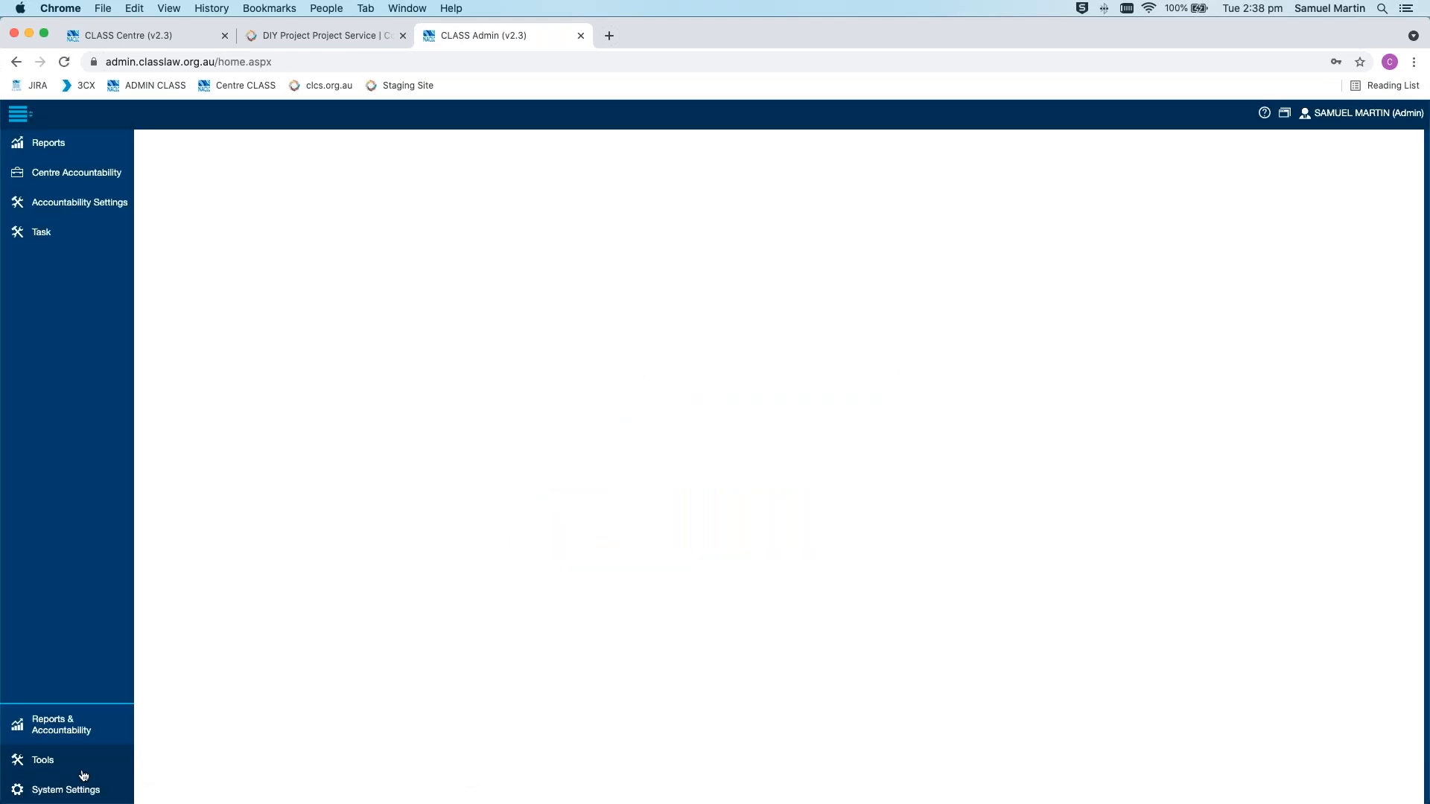
Filter the centre profiles by company name "clcs aus" and open the CLCs Aus profile
click(71, 791)
click(99, 207)
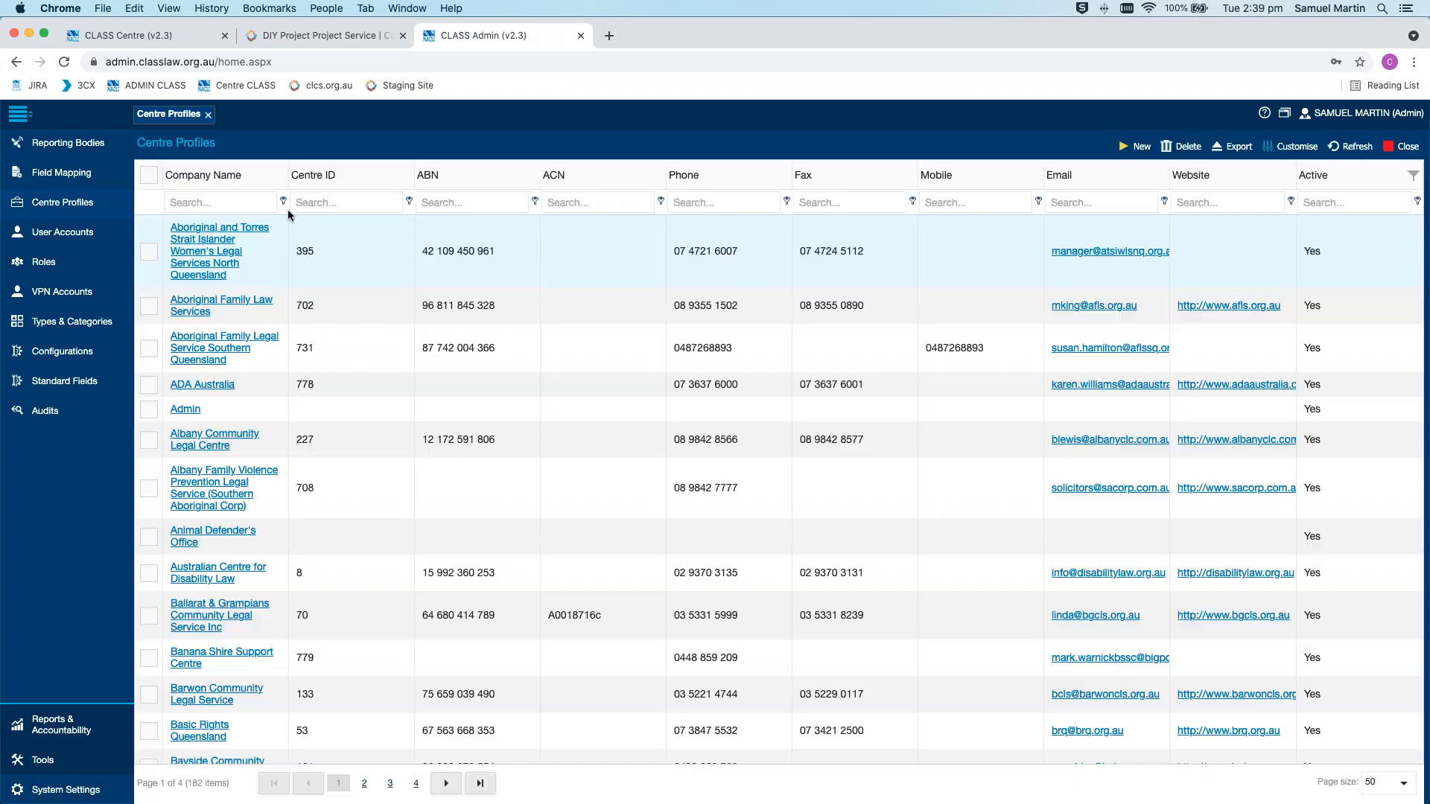
click(232, 203)
text(uastr)
key(BackSpace)
key(BackSpace)
key(BackSpace)
key(BackSpace)
key(BackSpace)
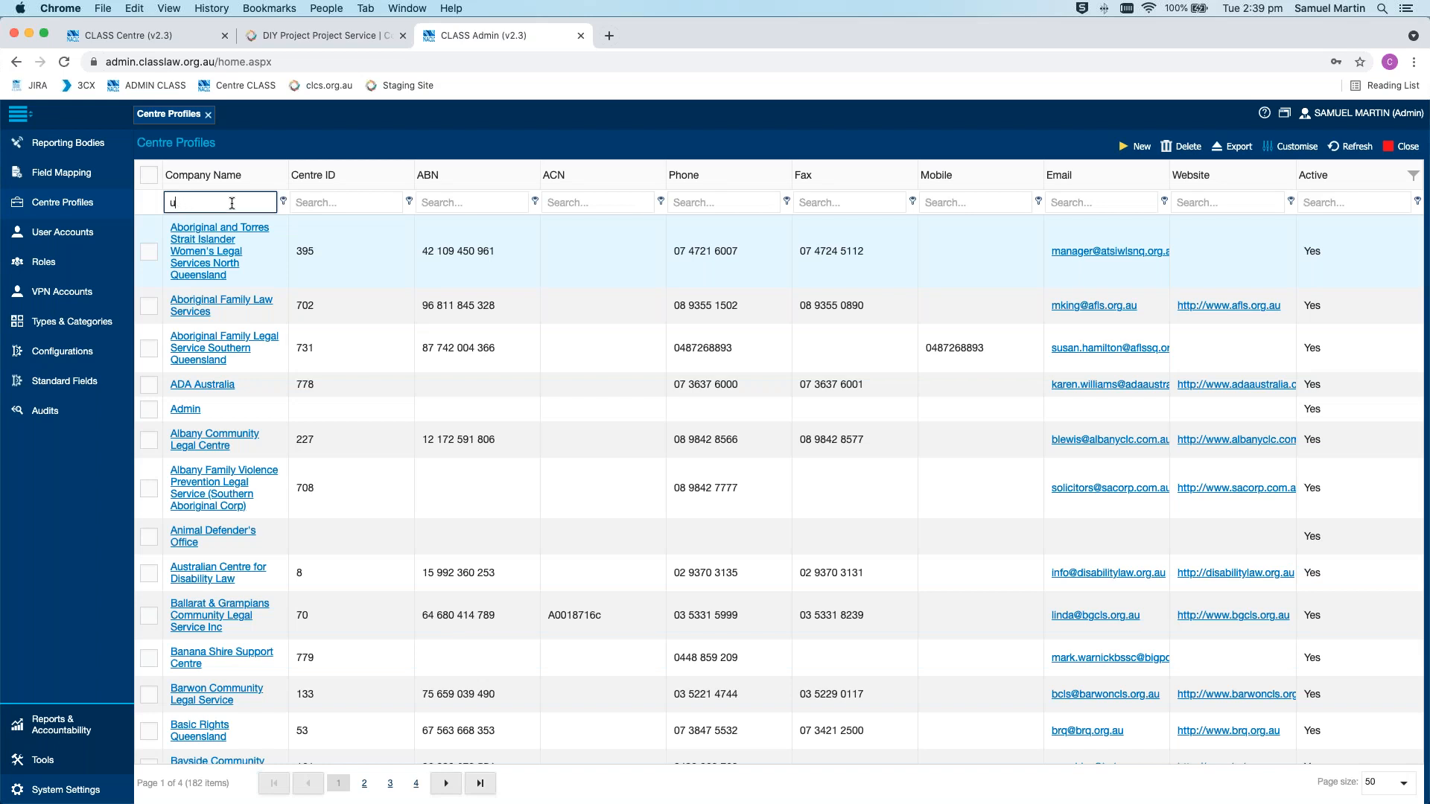
text(clcs aus)
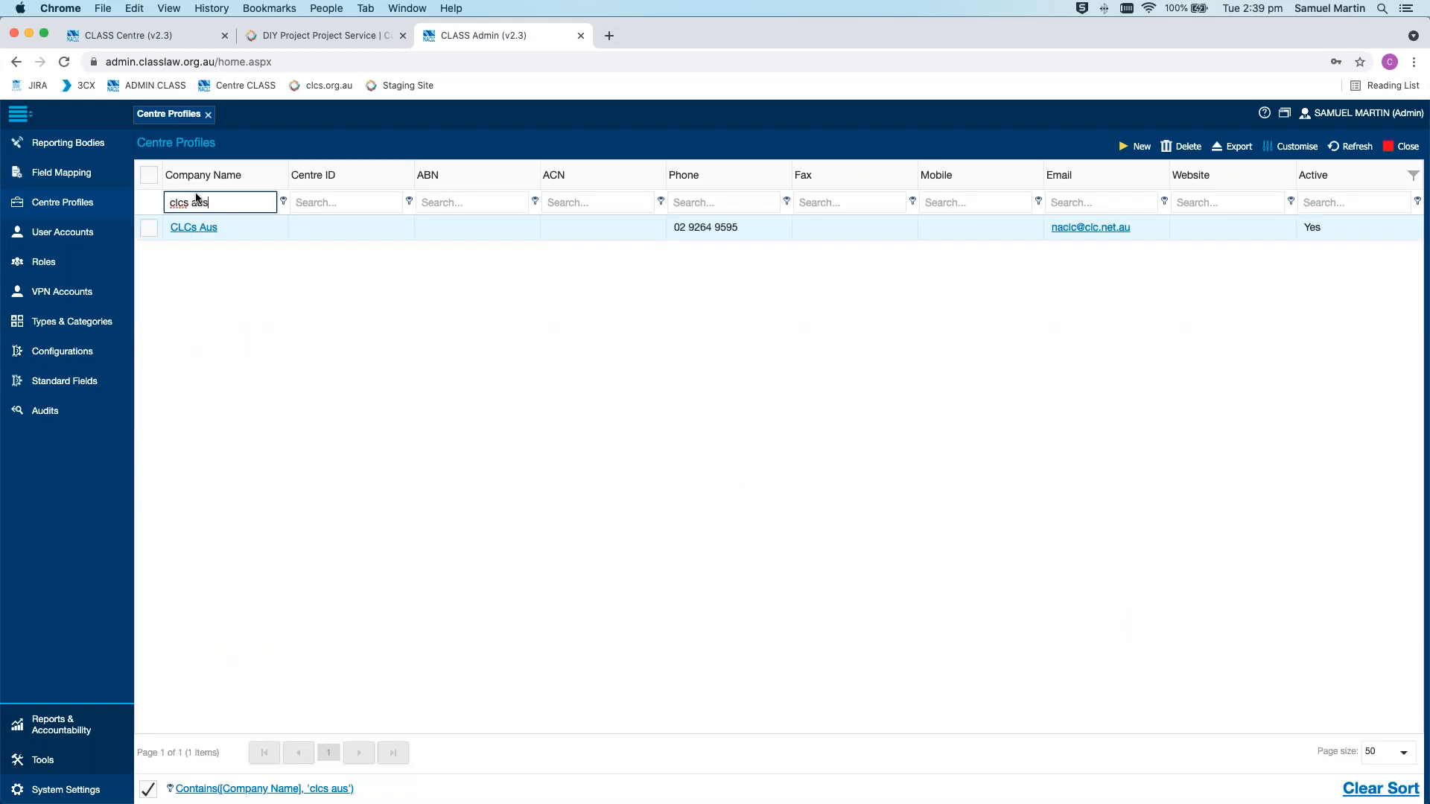
click(198, 228)
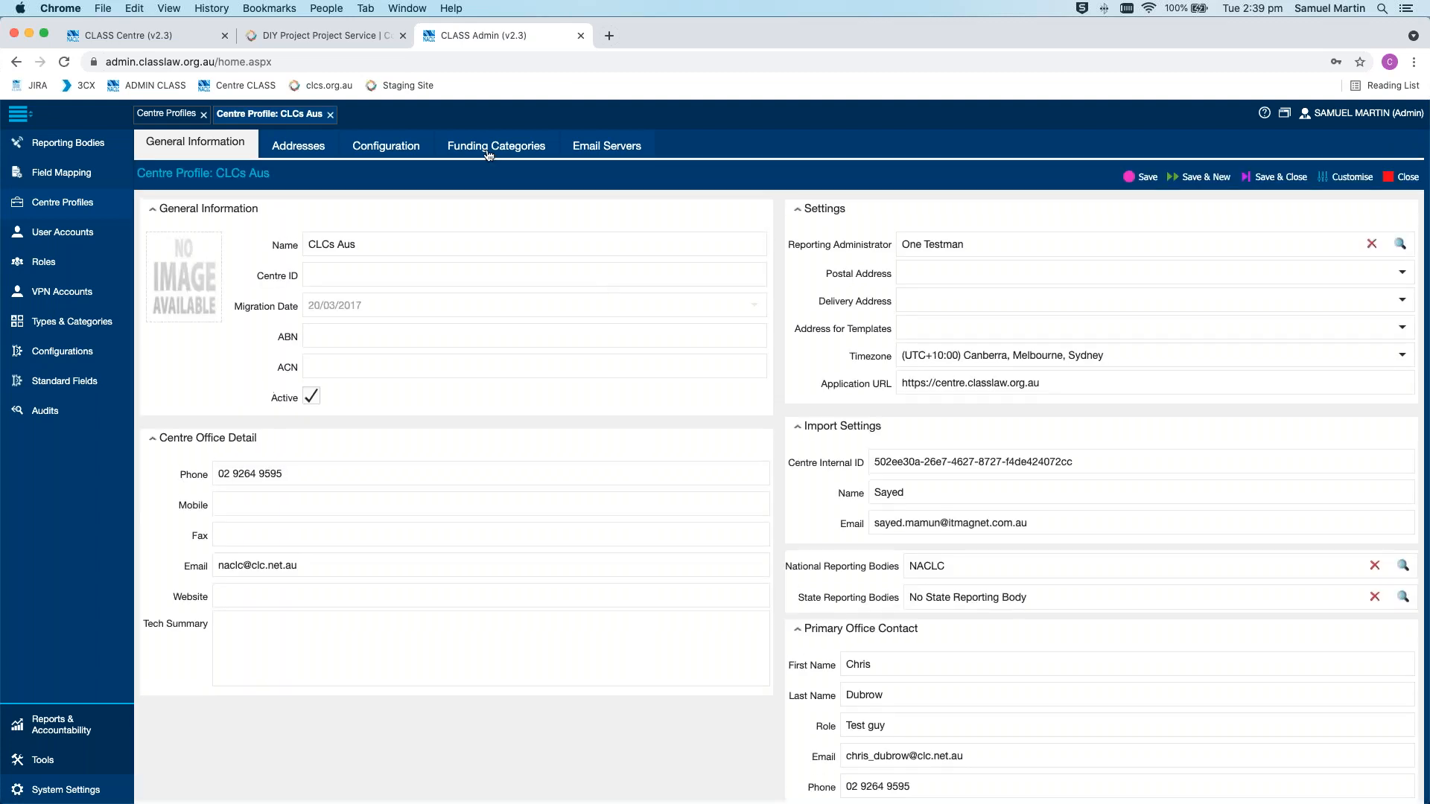
Show the CLCs Aus default configuration and highlight the Information/Referrals heading to examine its deletion settings
click(388, 147)
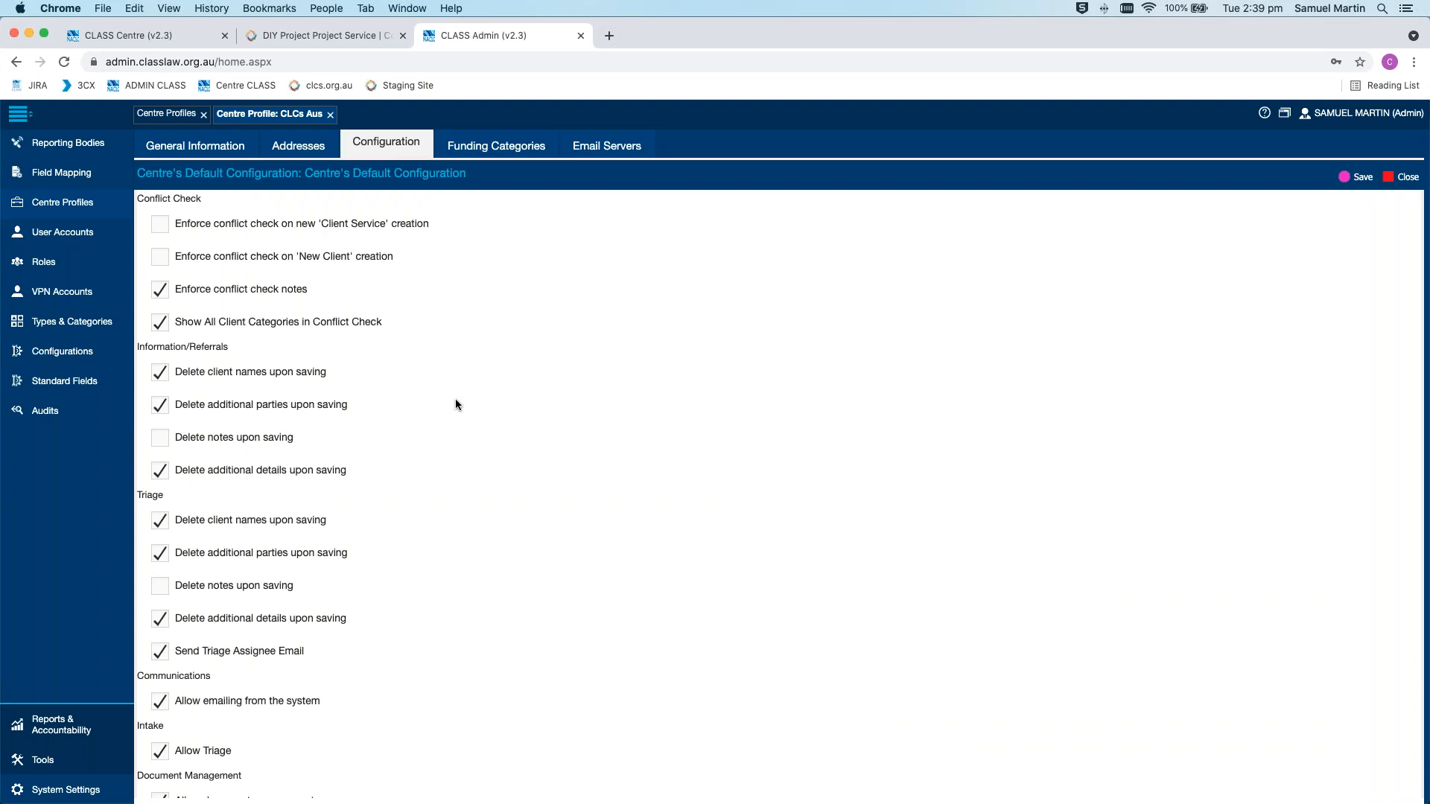
scroll(456, 405, down, 2)
drag(231, 272, 138, 271)
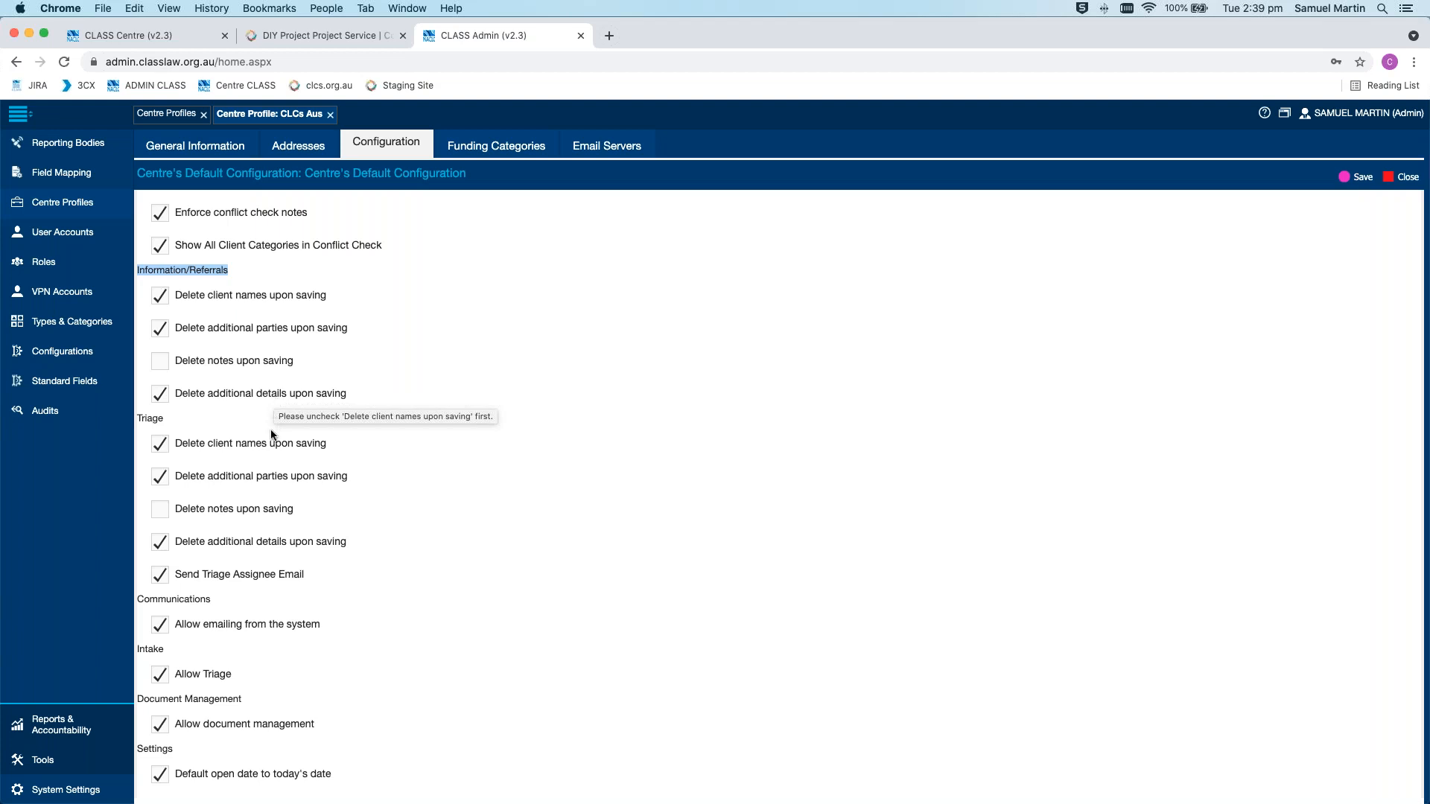
Highlight the Triage heading in the CLCs Aus default configuration to examine its deletion settings
drag(176, 420, 137, 421)
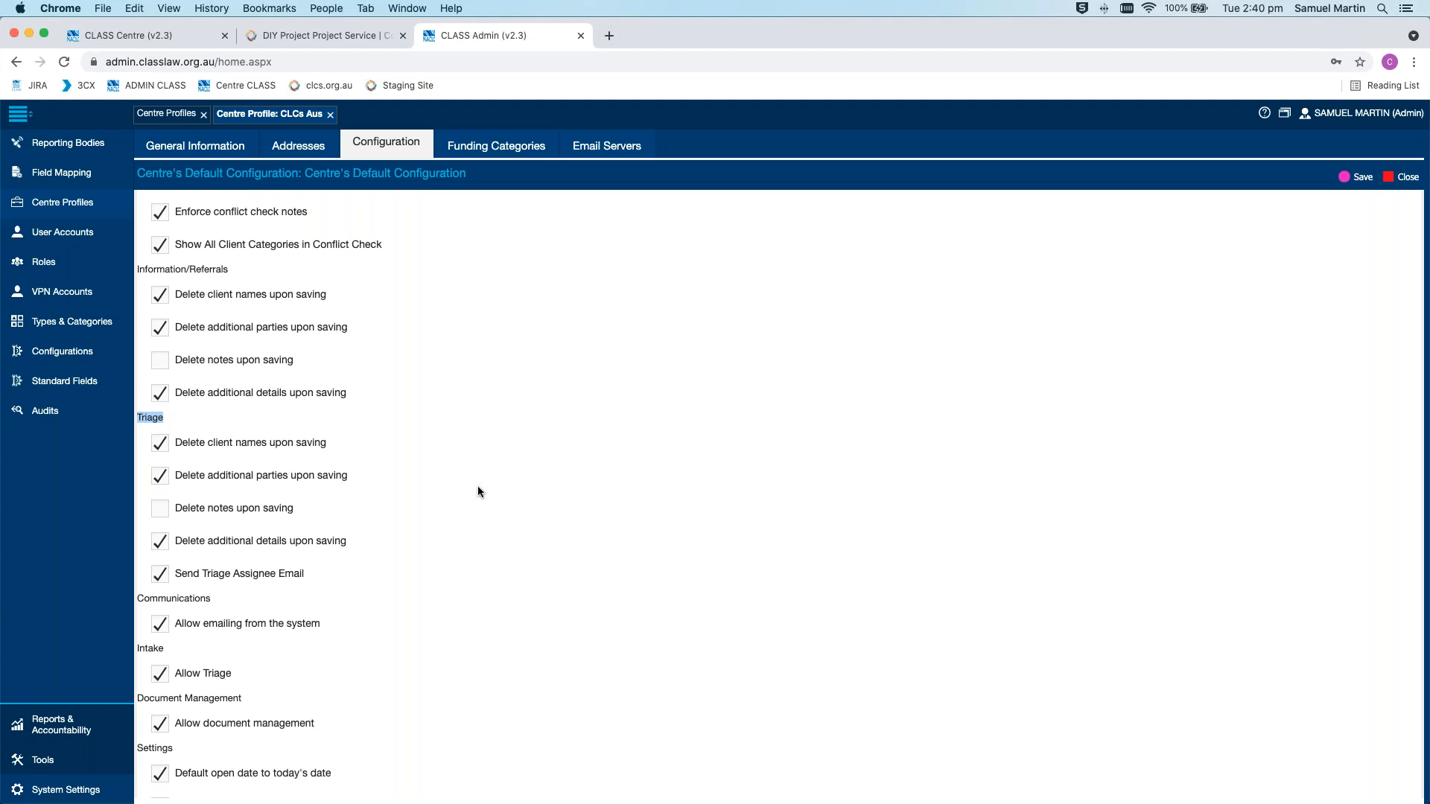
click(330, 421)
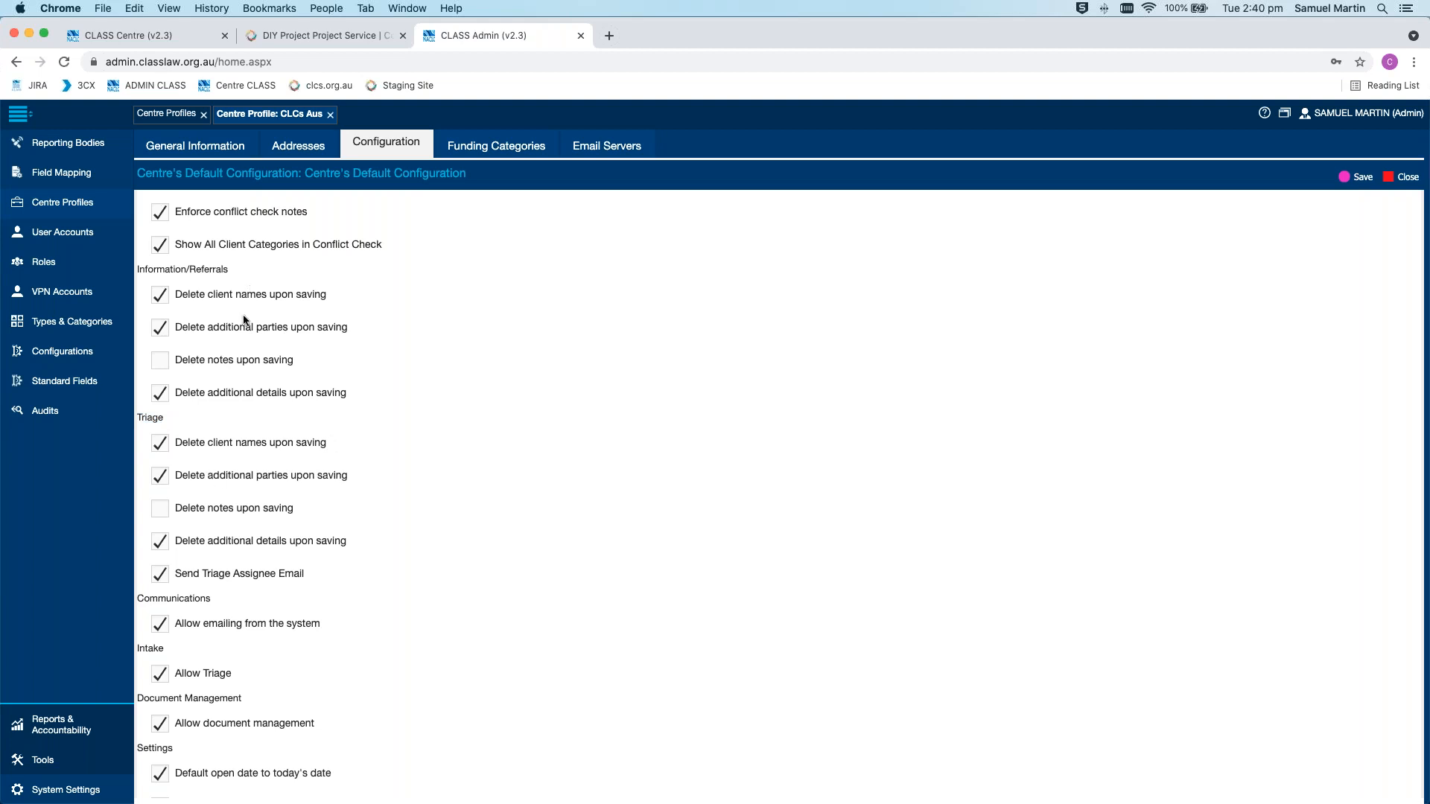
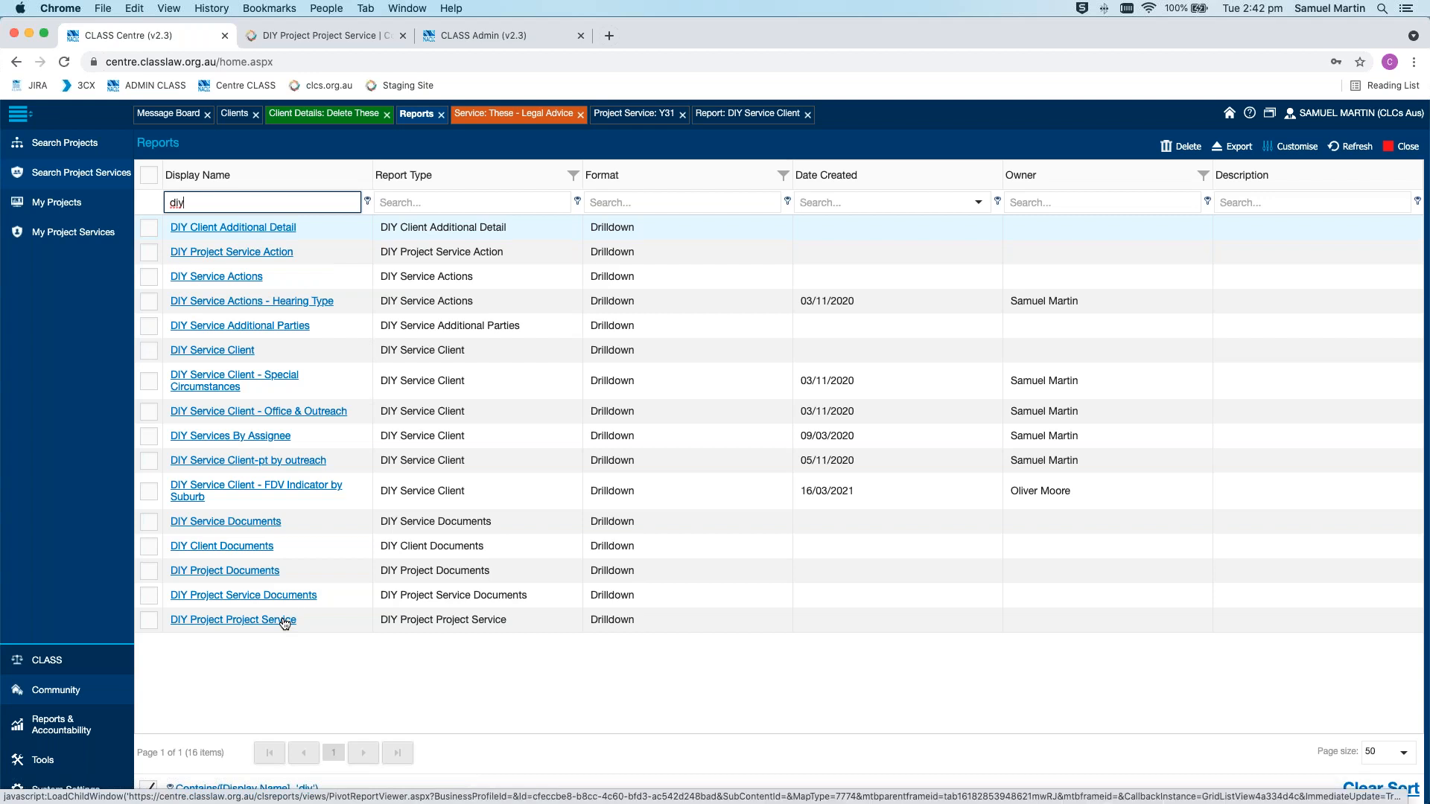
Open the DIY Project Project Service report from the filtered reports list in CLASS Centre
click(285, 622)
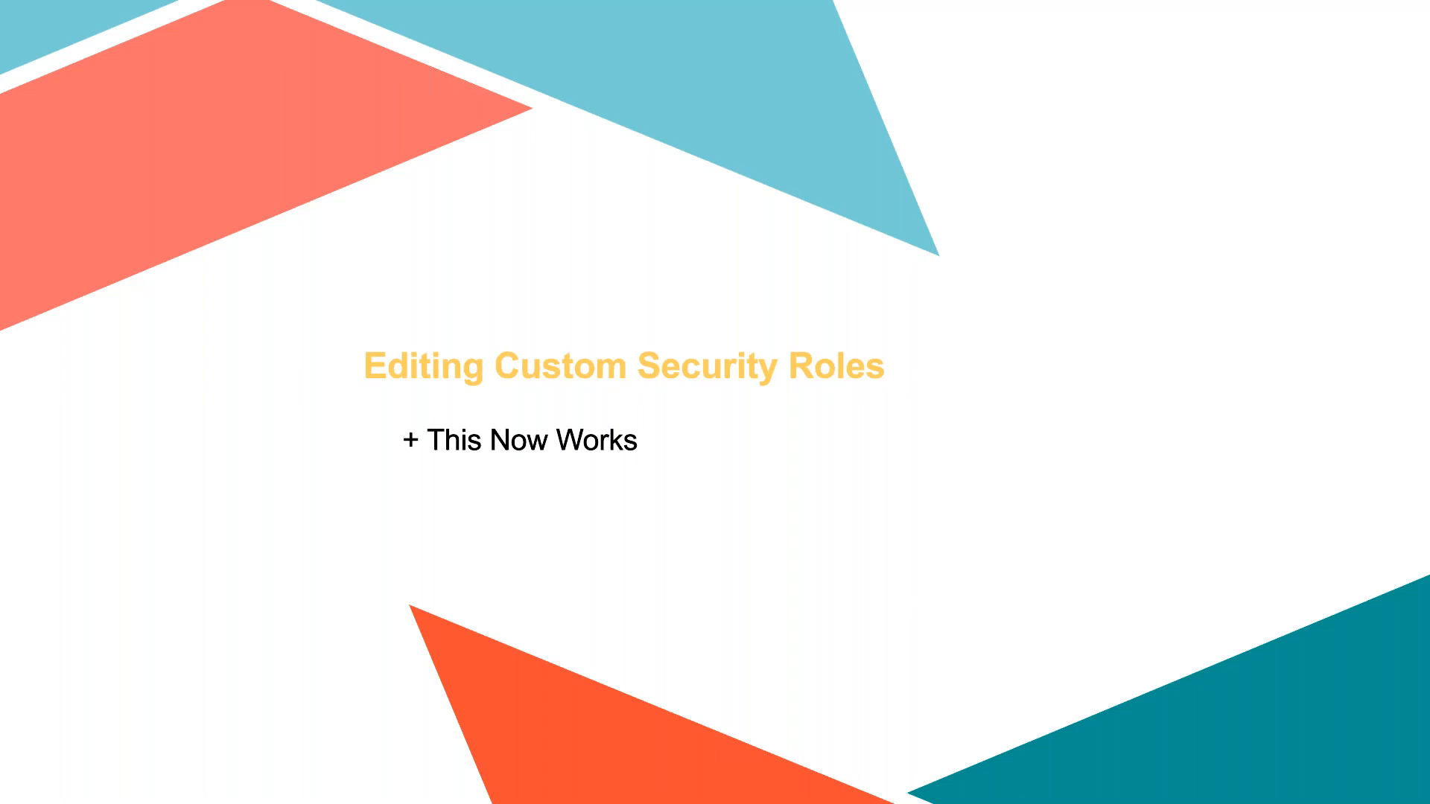
Switch from the slides to CLASS Centre and open the General Staff - No Access to Projects role from the system roles list
key(ctrl+Left)
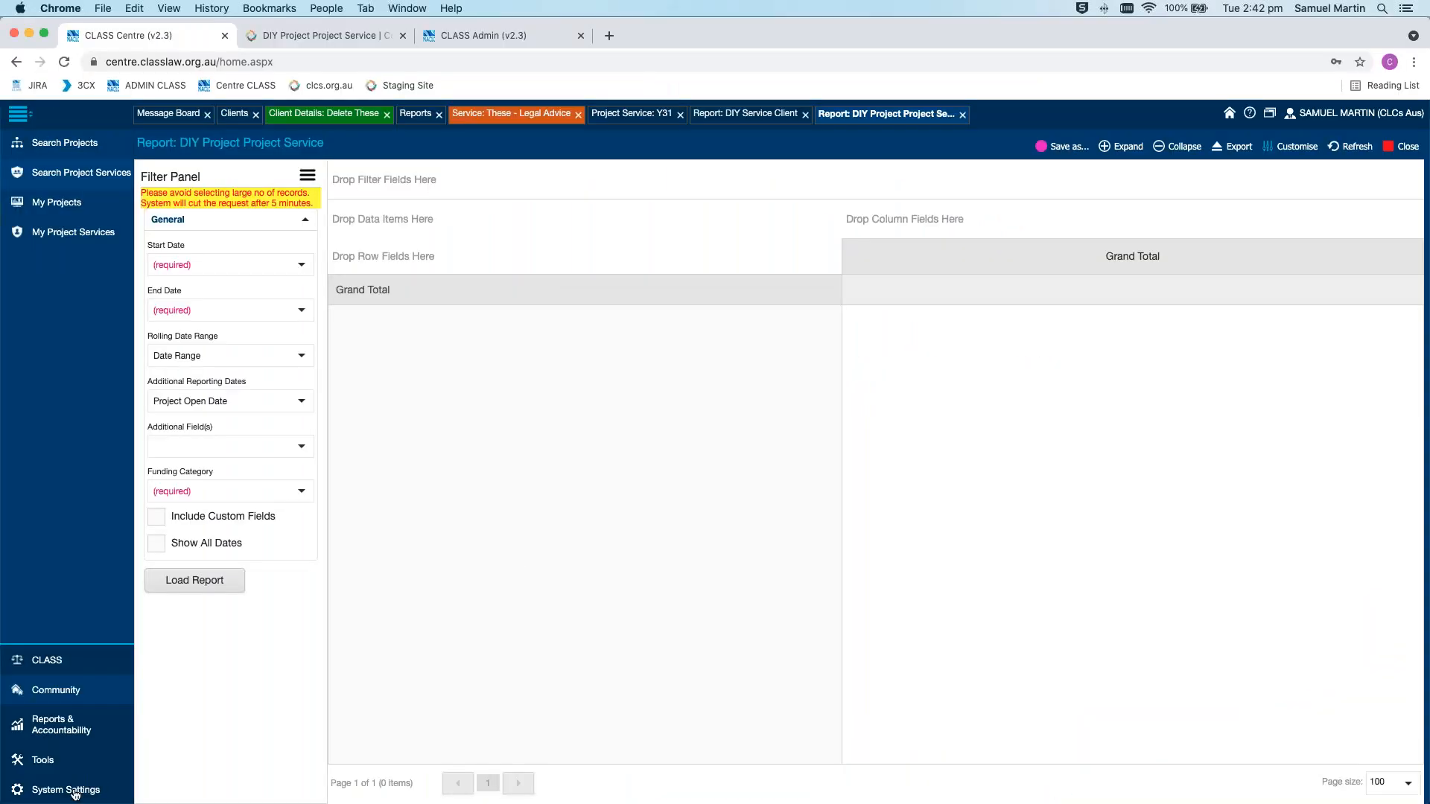
click(67, 790)
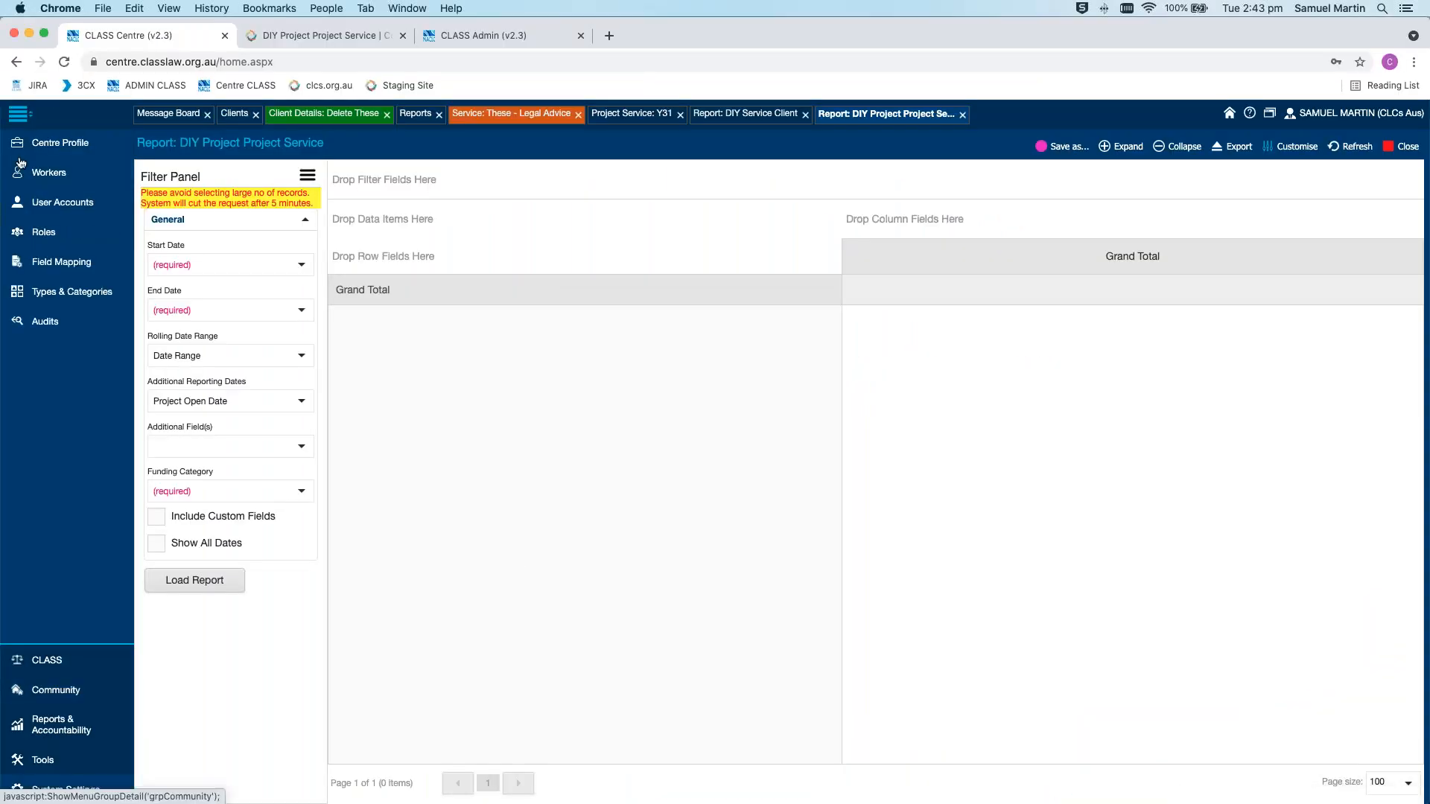
click(56, 241)
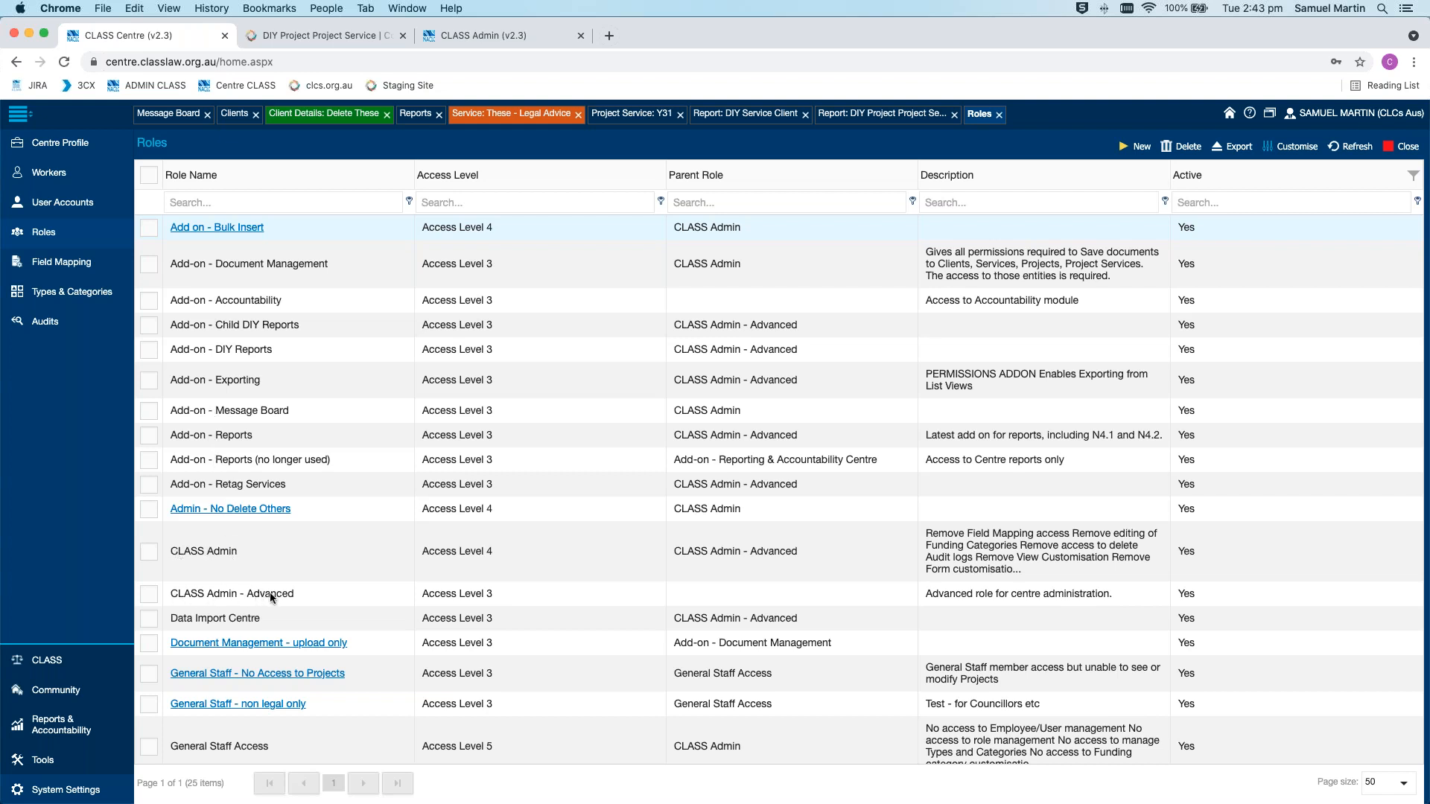
scroll(368, 592, down, 5)
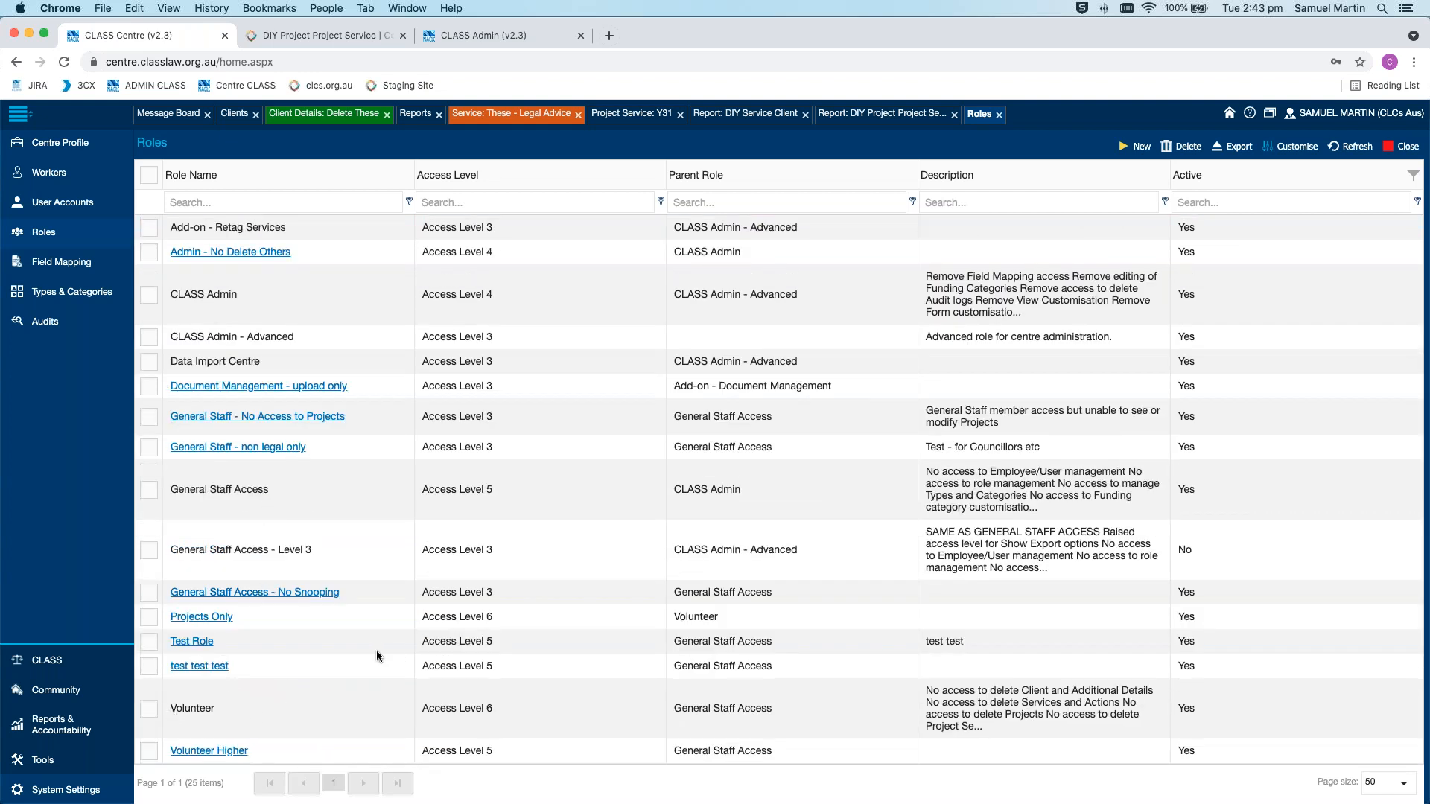
scroll(377, 655, up, 2)
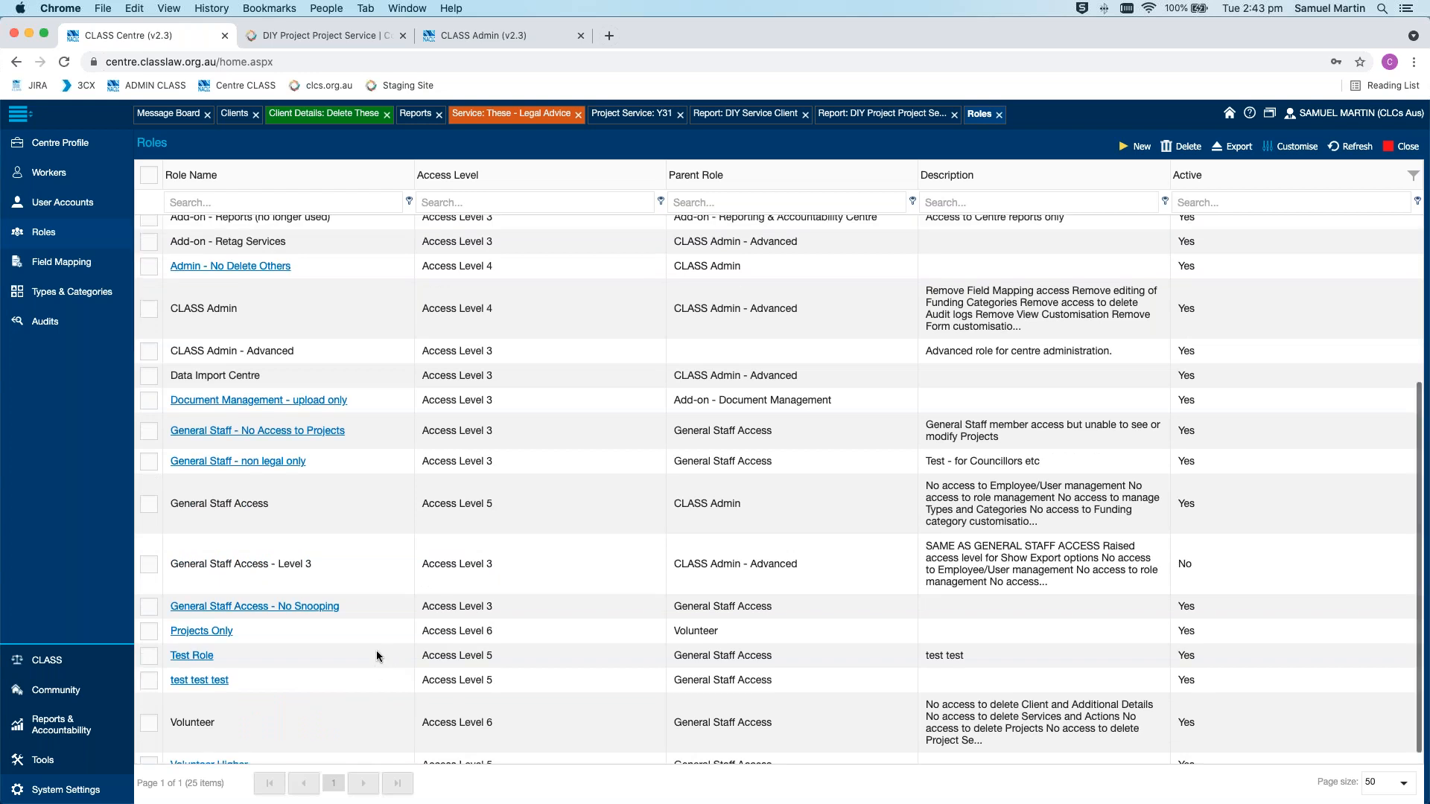
scroll(377, 656, up, 3)
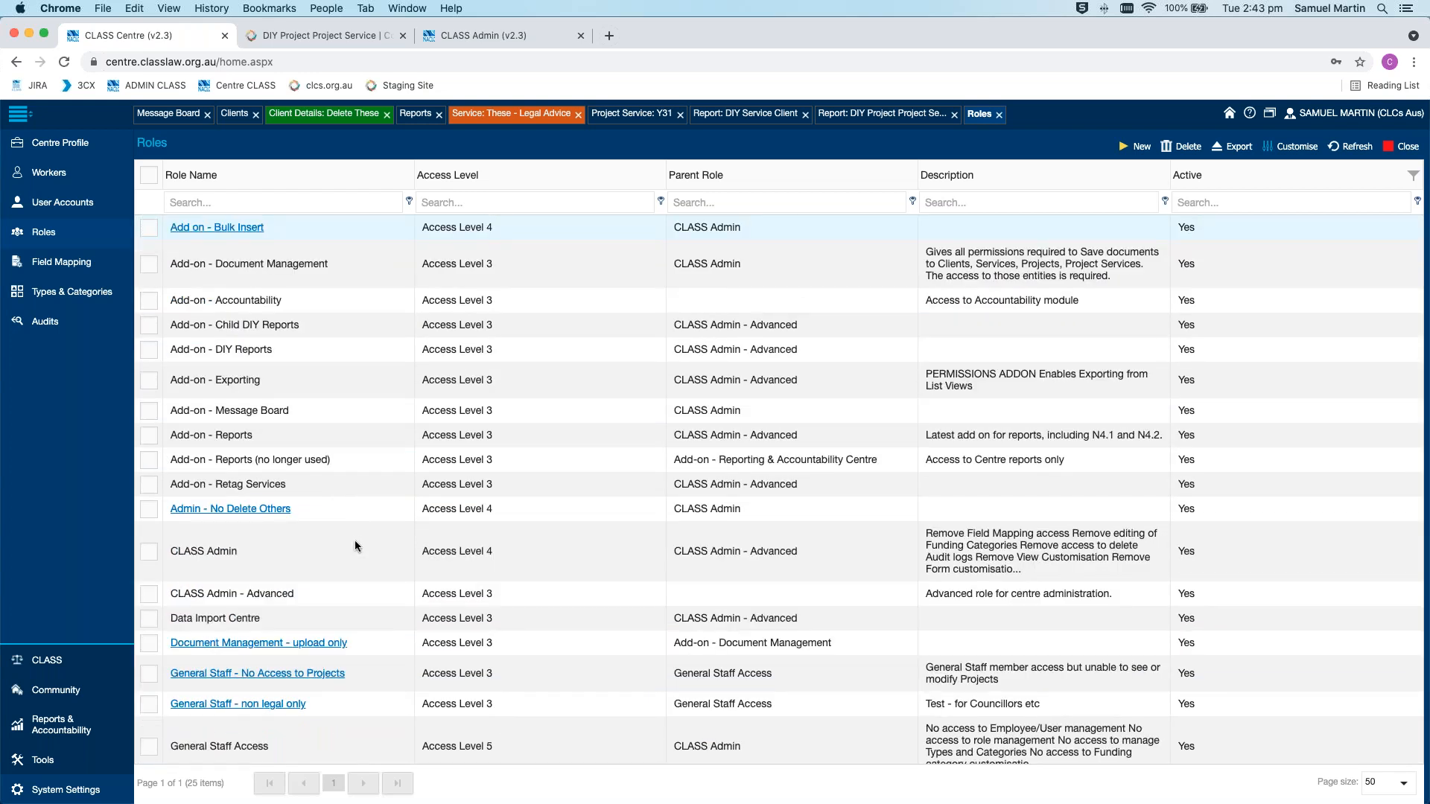
scroll(370, 543, down, 3)
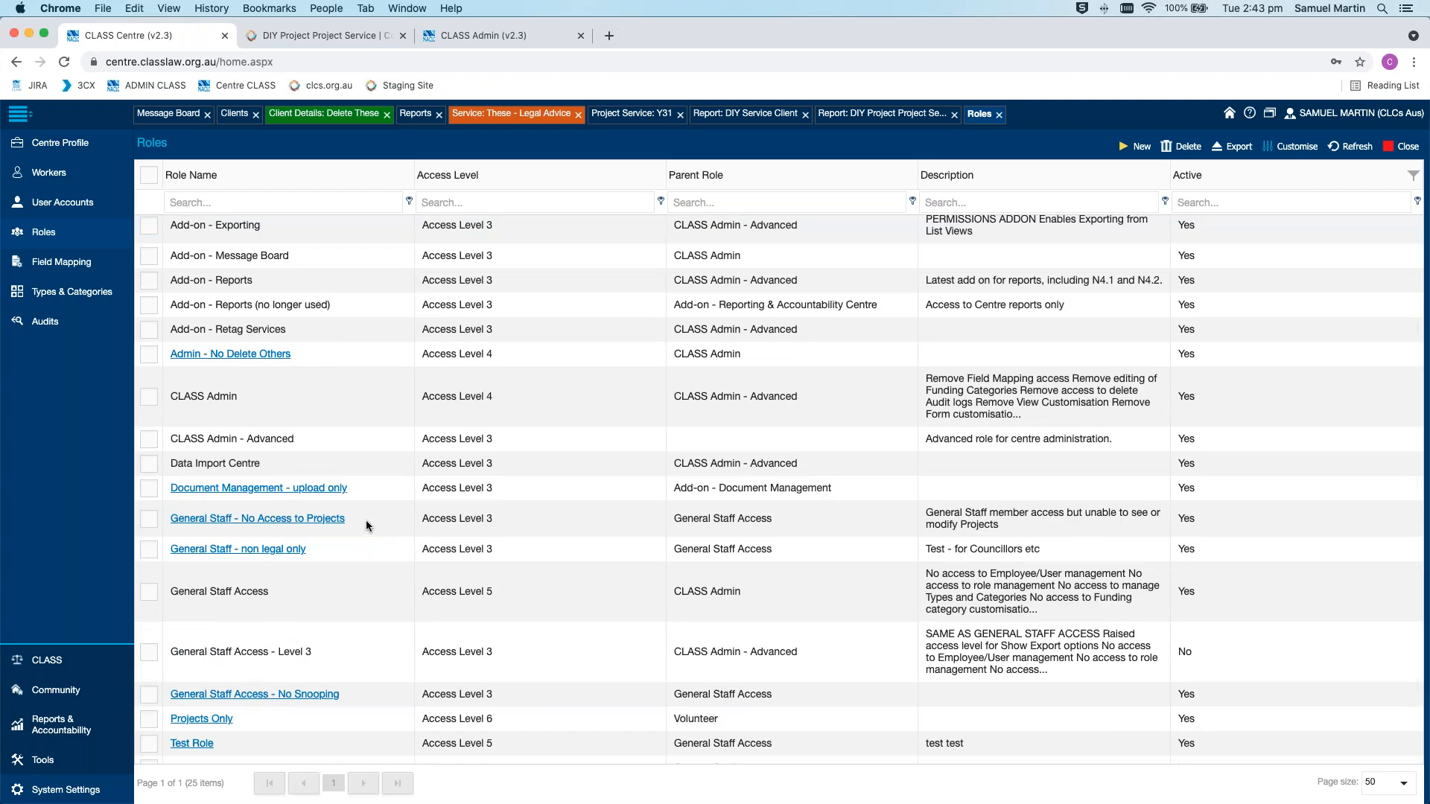
click(323, 522)
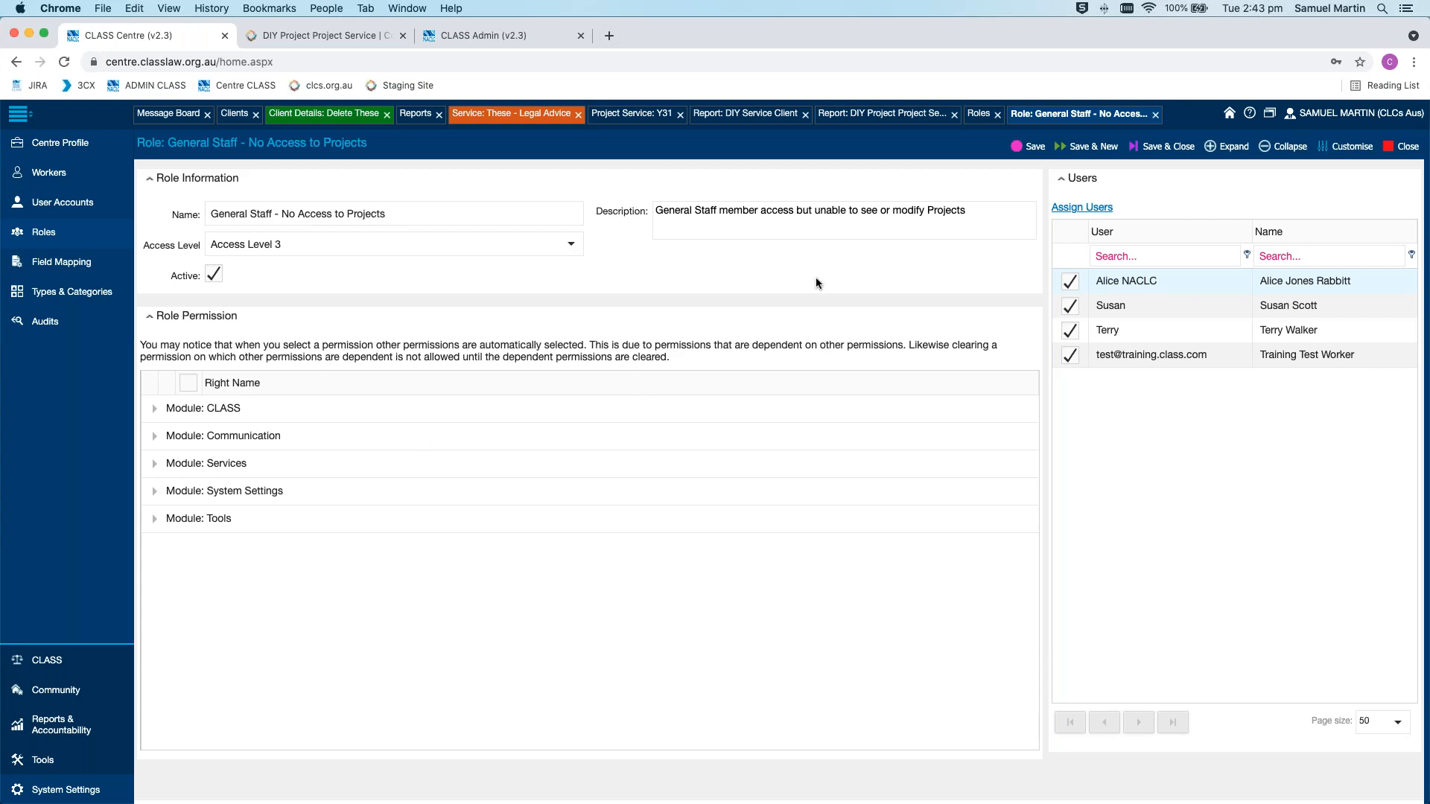
Clear the Action List right under the CLASS module's Action entity and show the role's customisation options
click(155, 409)
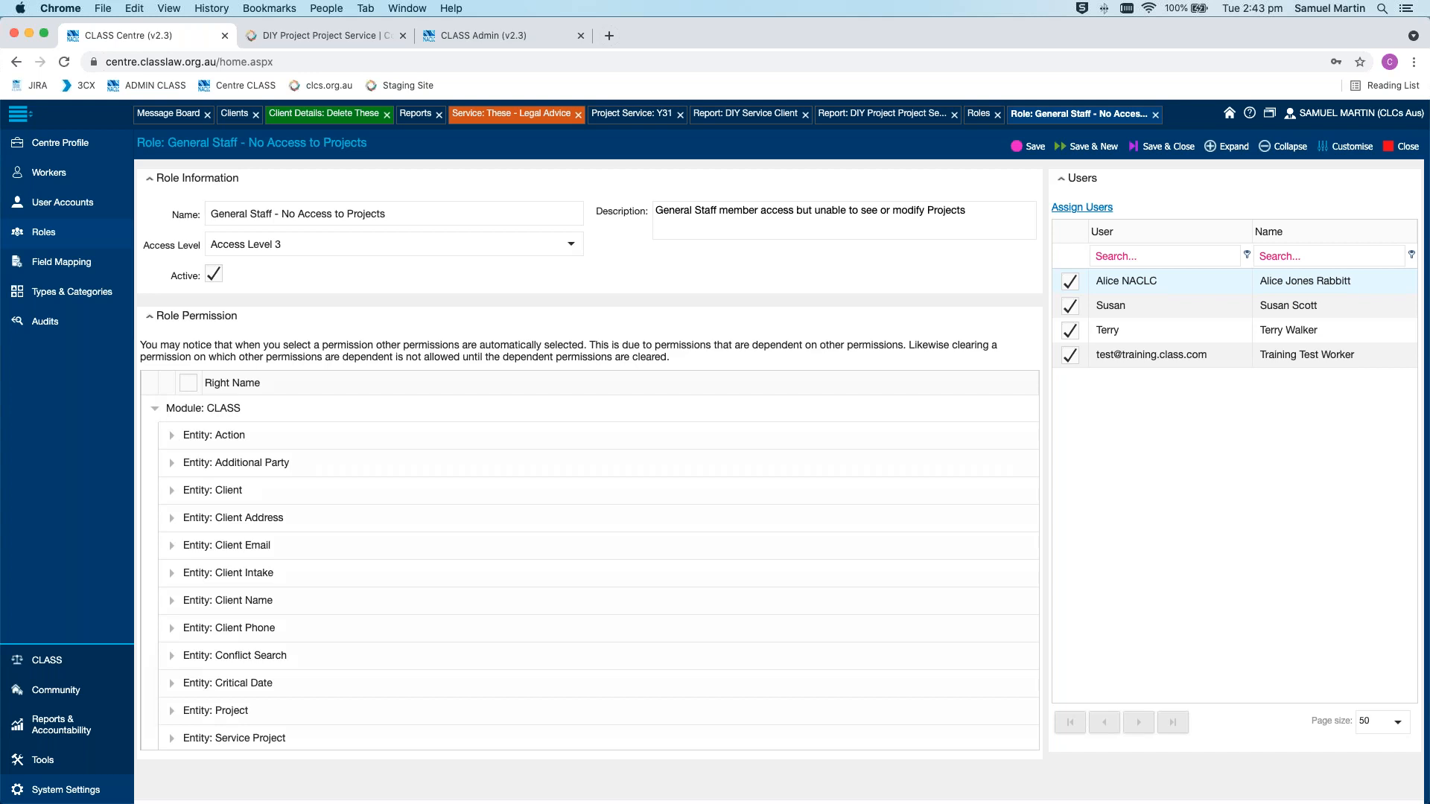
click(172, 436)
click(189, 462)
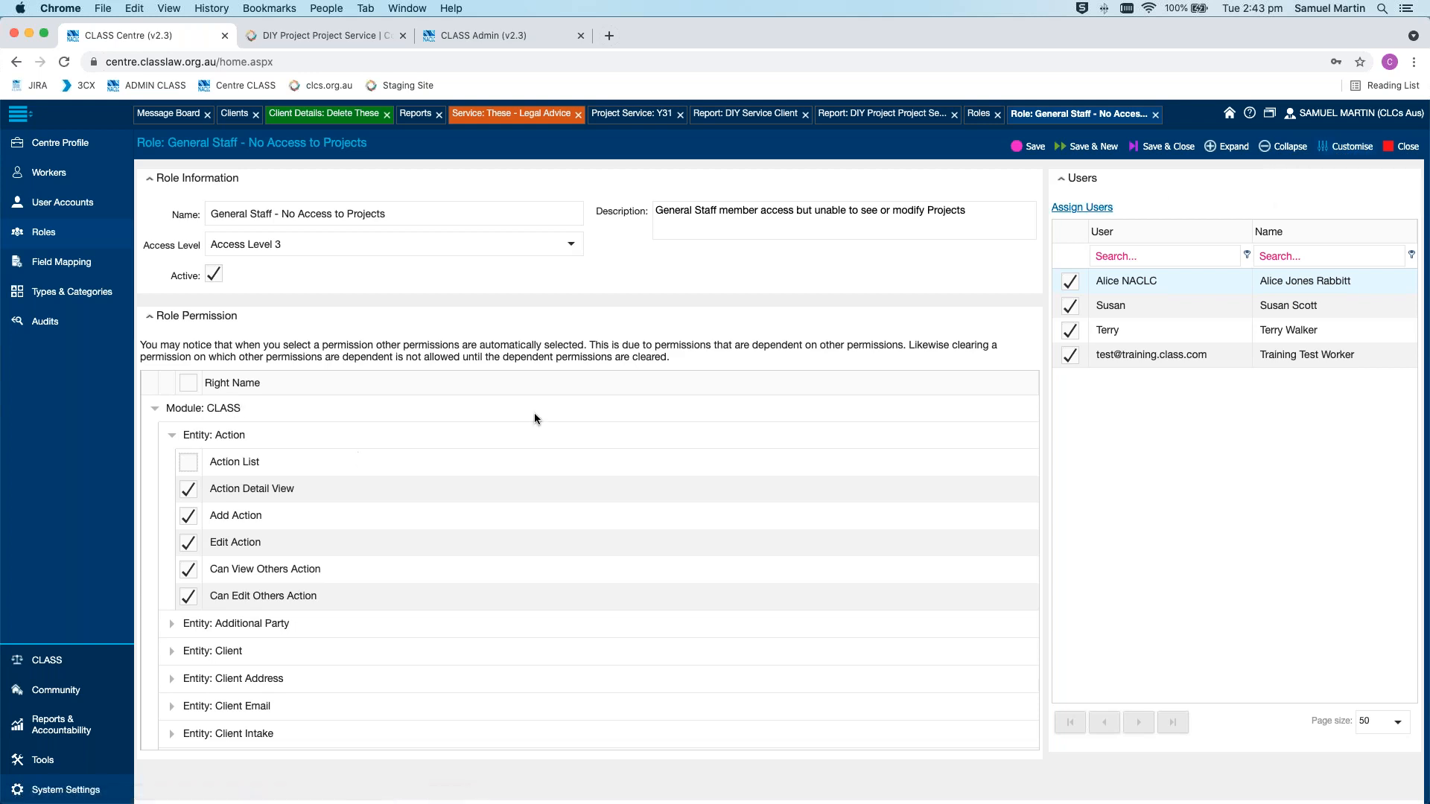
mouse_move(1357, 154)
click(1343, 153)
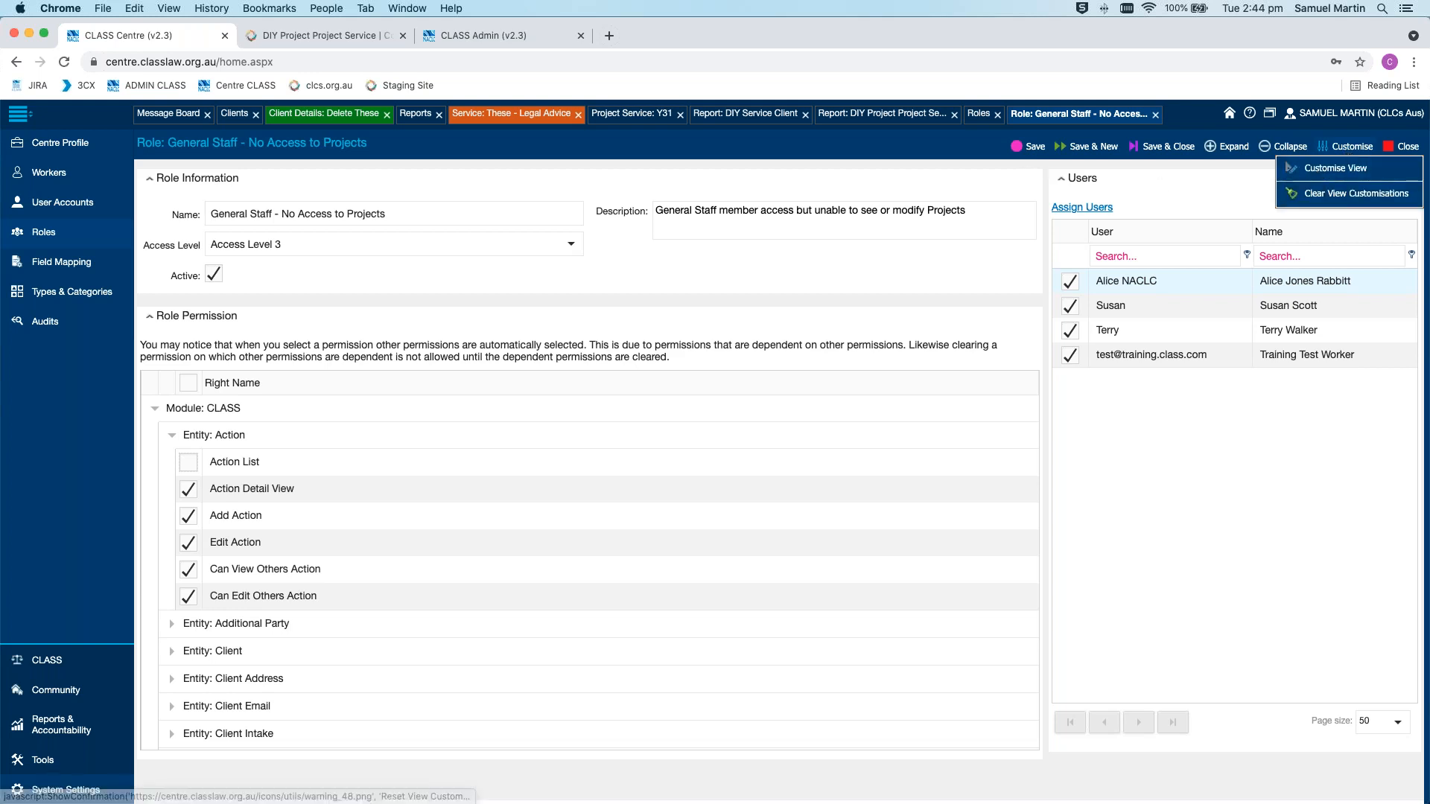
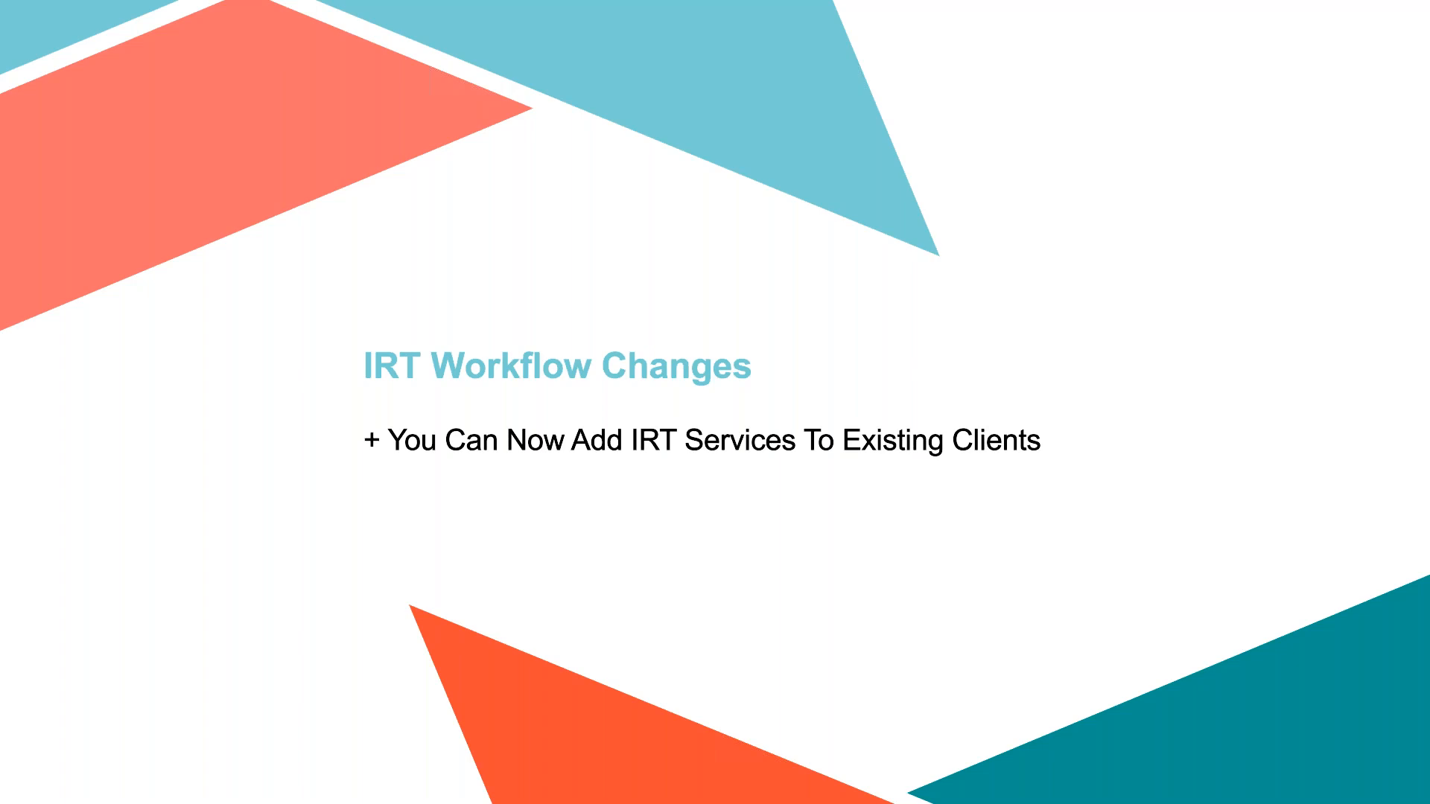
Switch from the slides back to CLASS Centre and open the DIY Project Project Service report from the reports list
key(ctrl+Left)
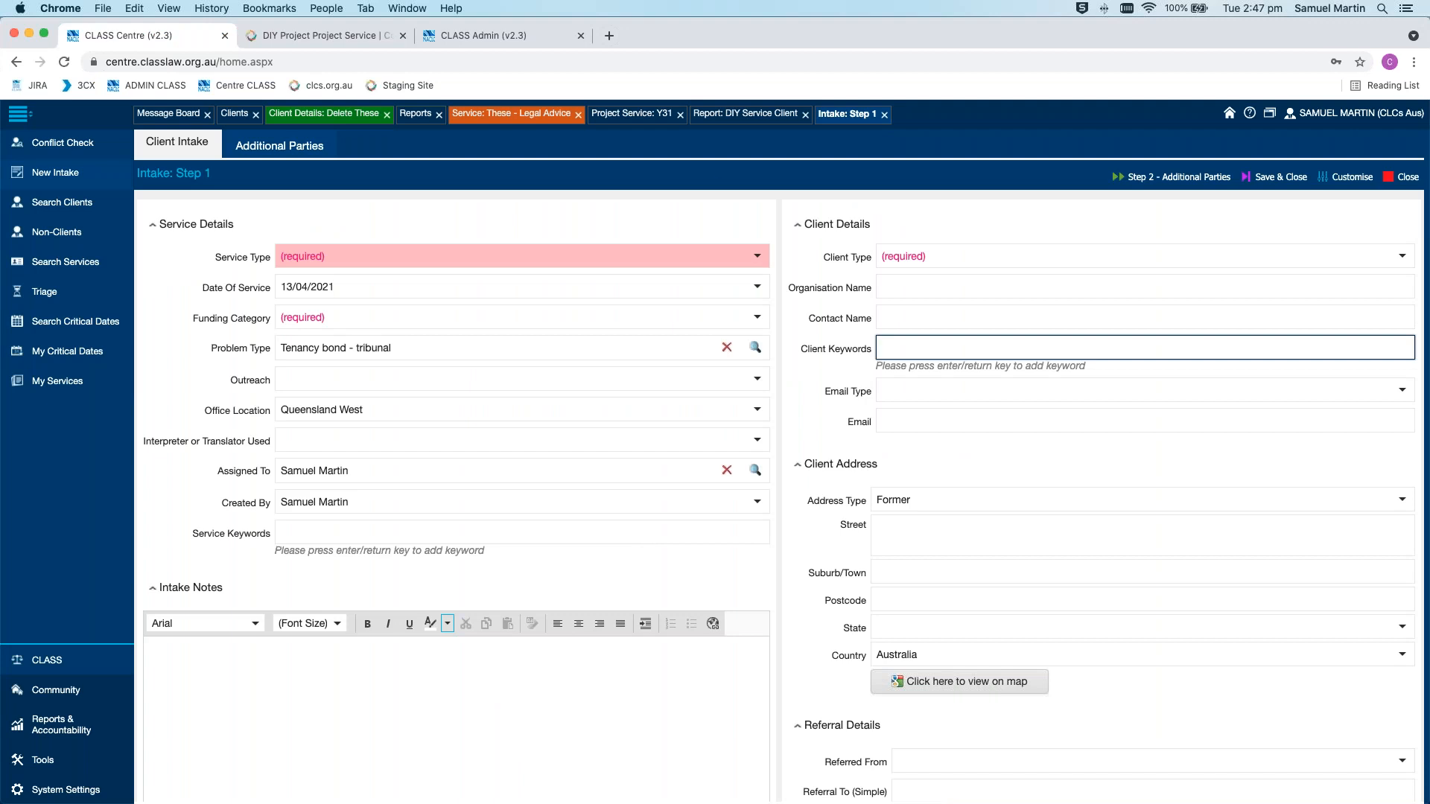
click(414, 116)
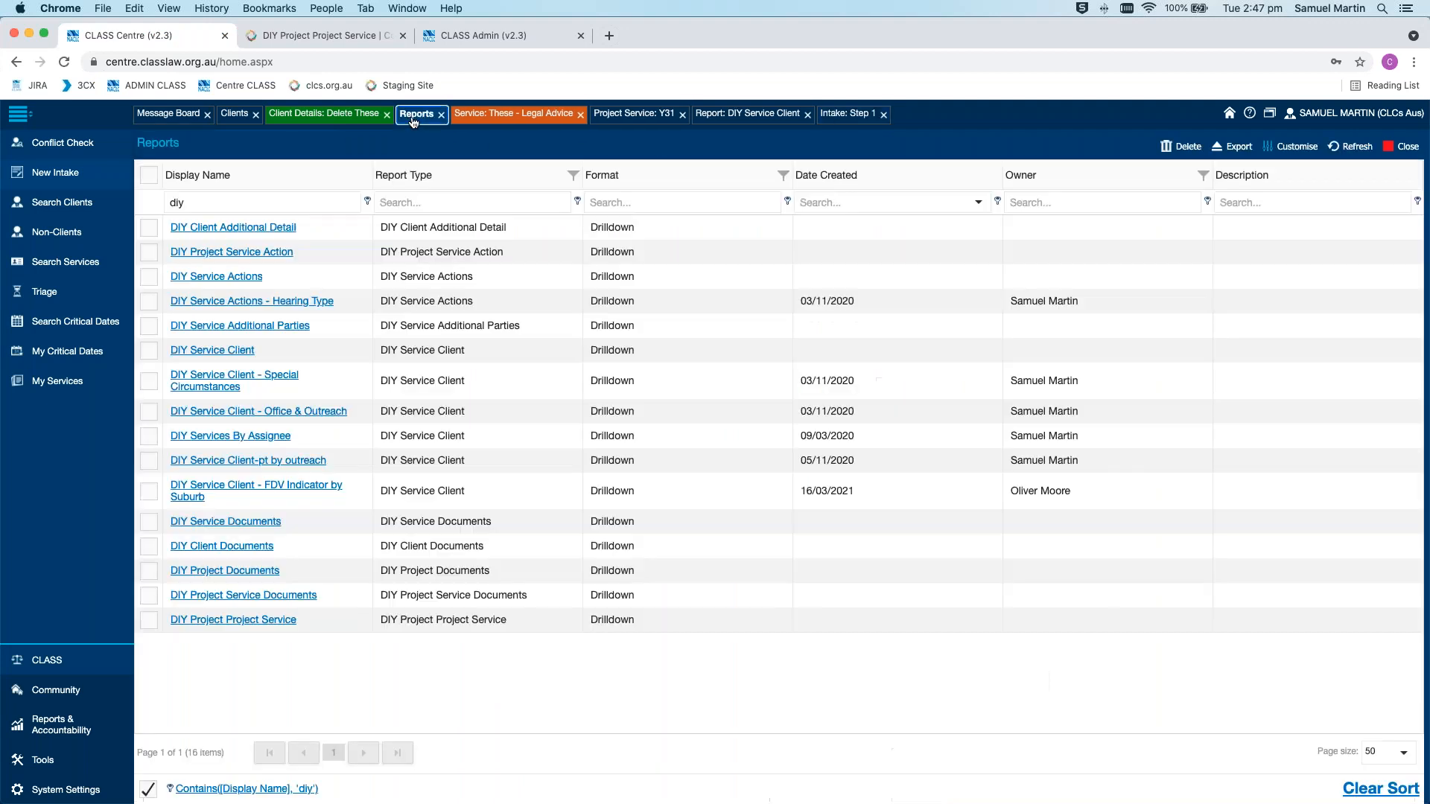
click(279, 621)
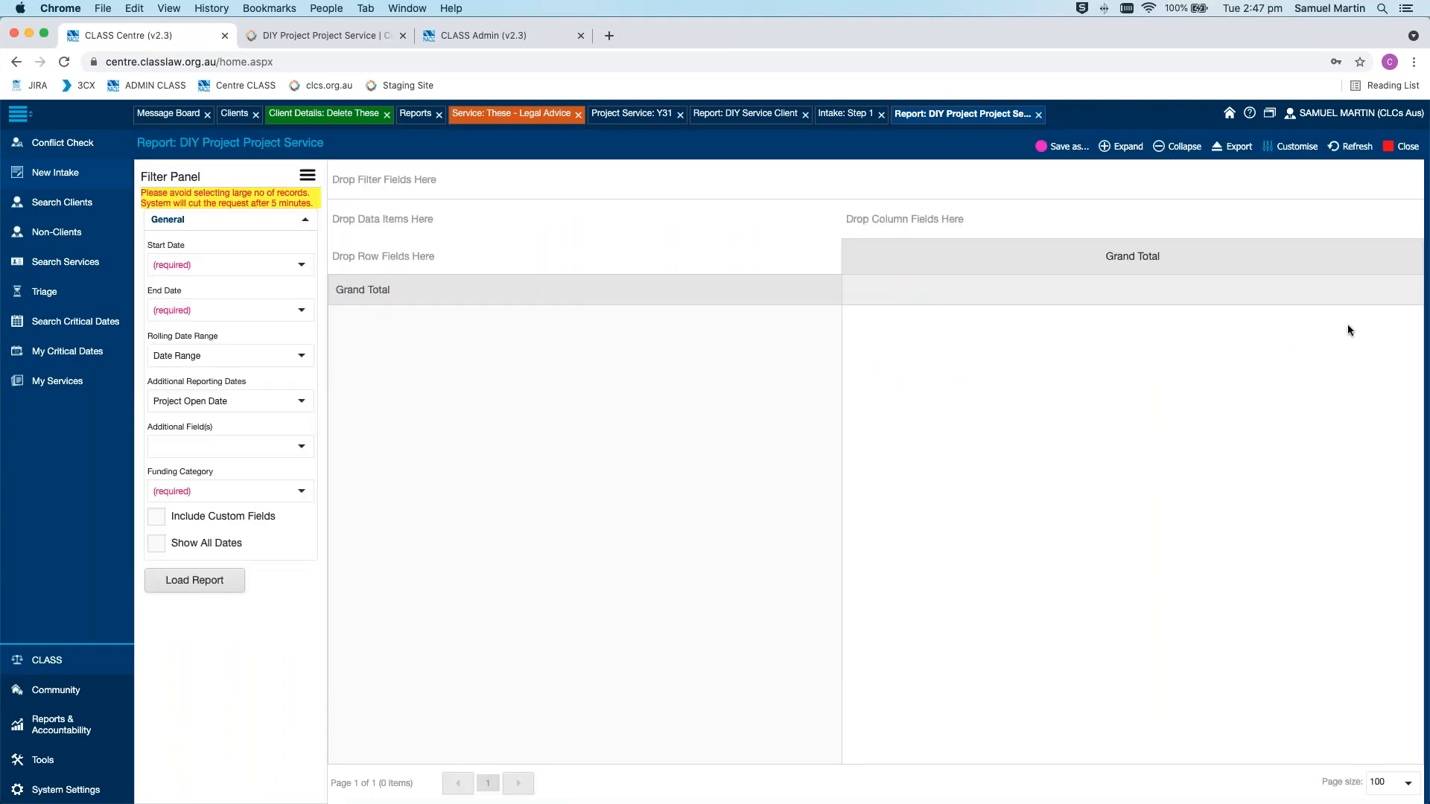
Show the PivotGrid field list, move it clear of the filter panel and enlarge it
click(1310, 149)
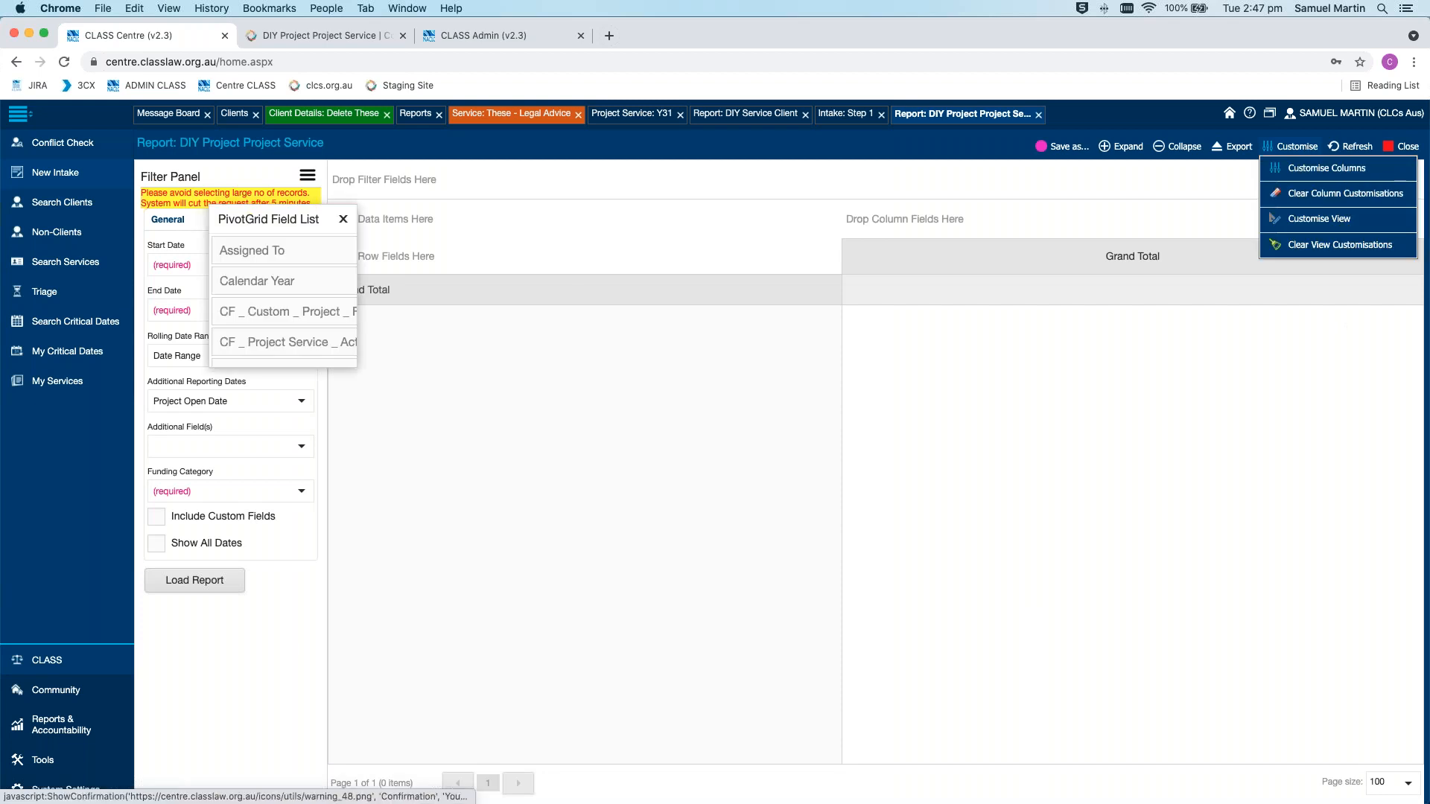
drag(246, 190, 1120, 174)
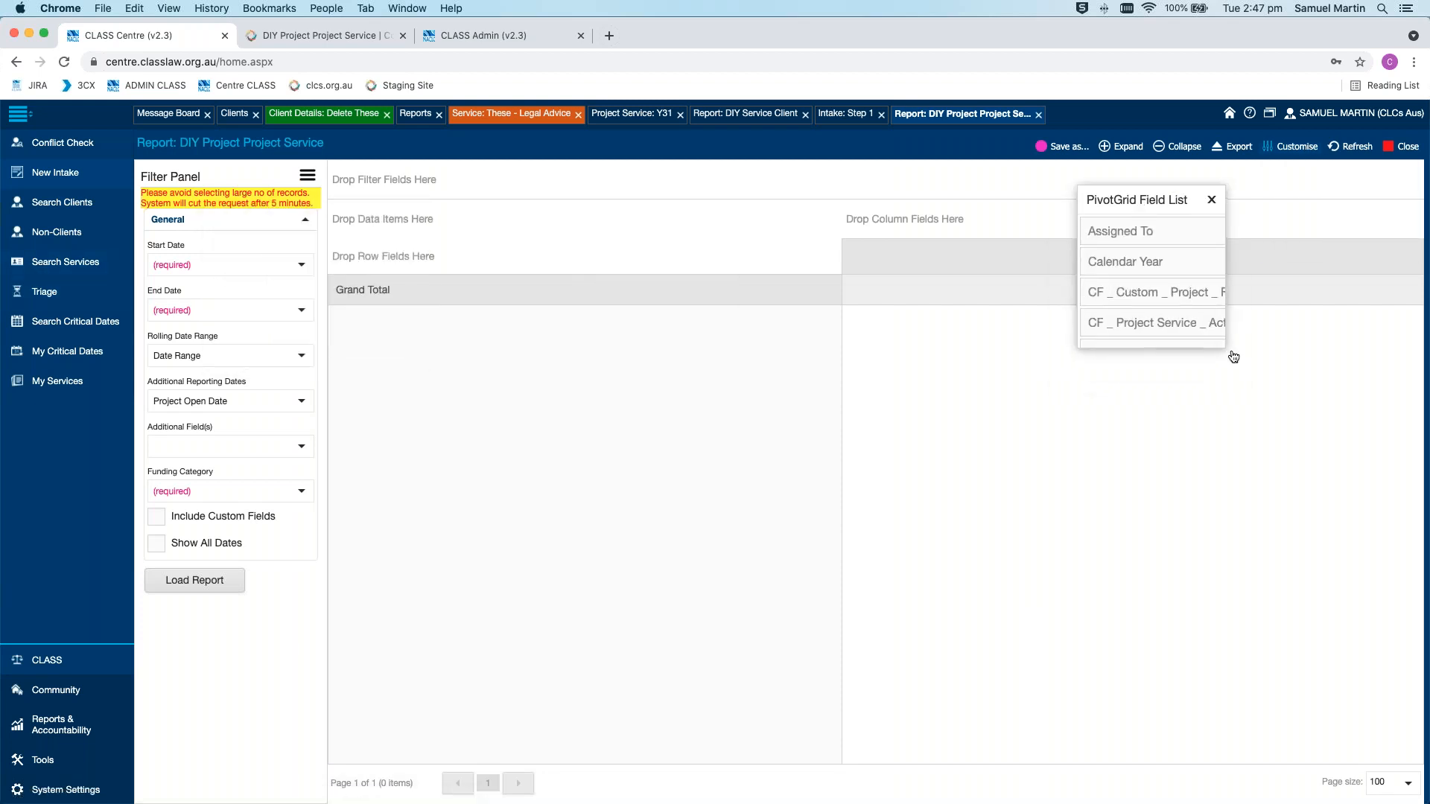
drag(1225, 350, 1365, 721)
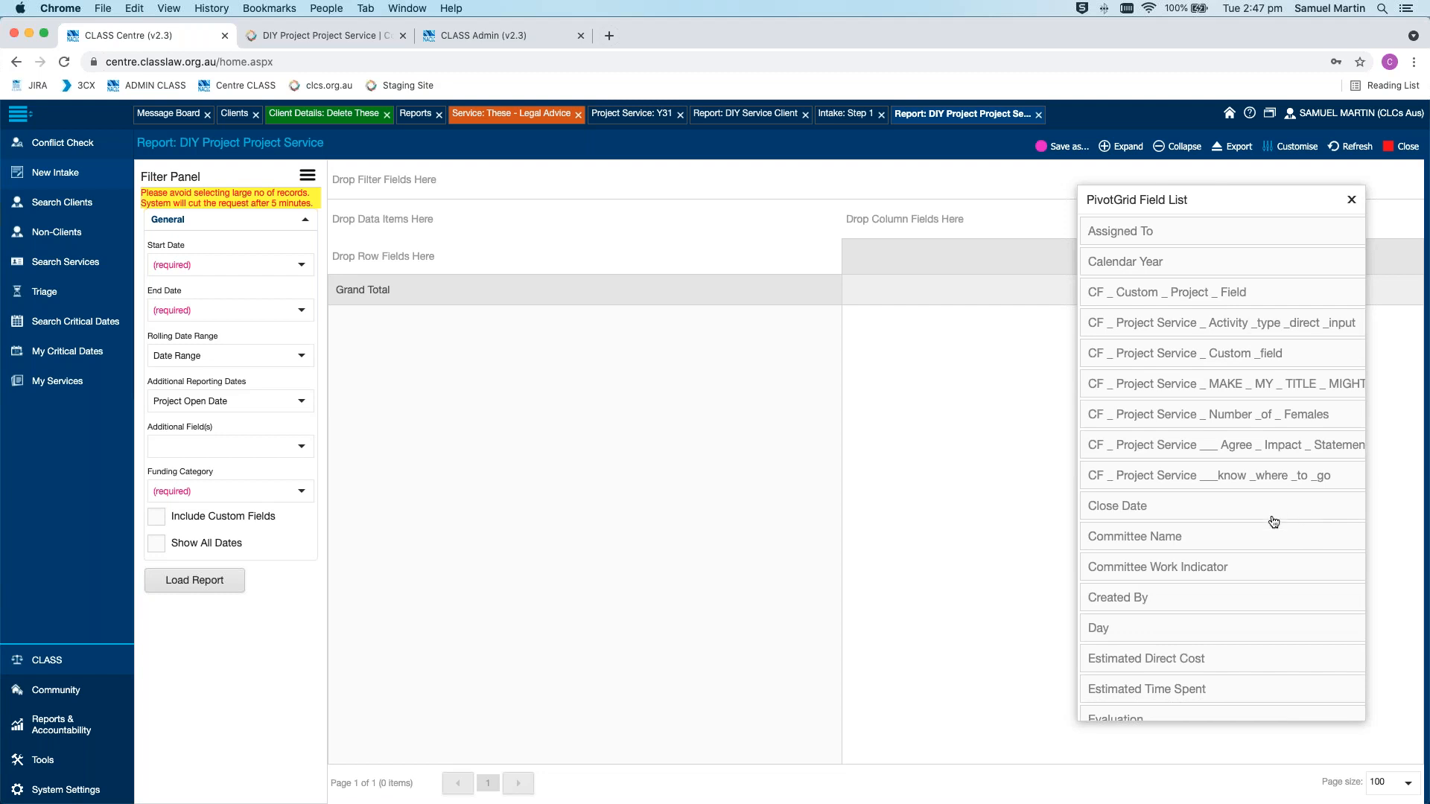
Add Project ID and Project Service ID as row fields in the report's pivot grid
scroll(1275, 522, down, 10)
scroll(1277, 521, up, 5)
drag(566, 267, 514, 265)
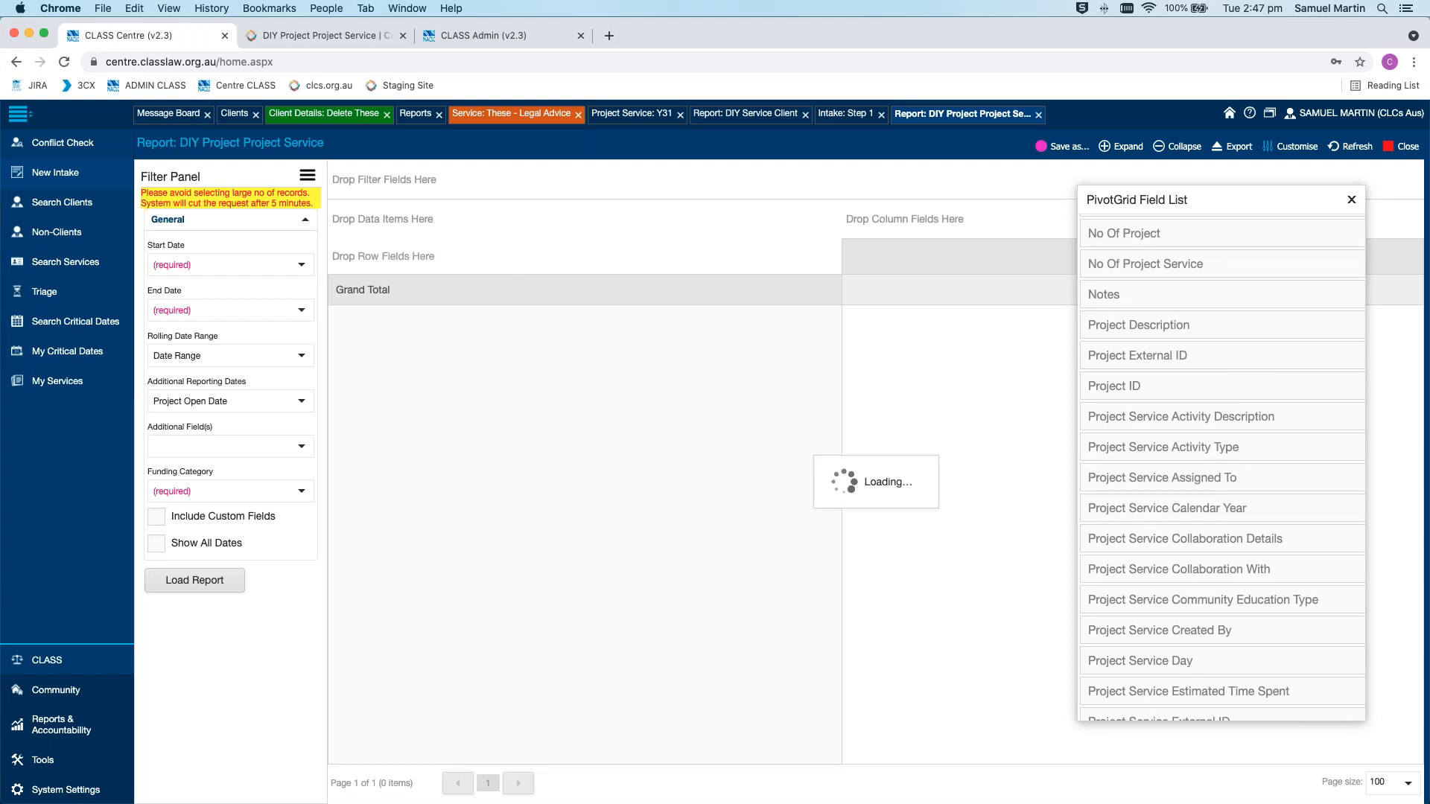
scroll(1233, 515, down, 10)
scroll(1236, 516, down, 5)
drag(1194, 530, 834, 257)
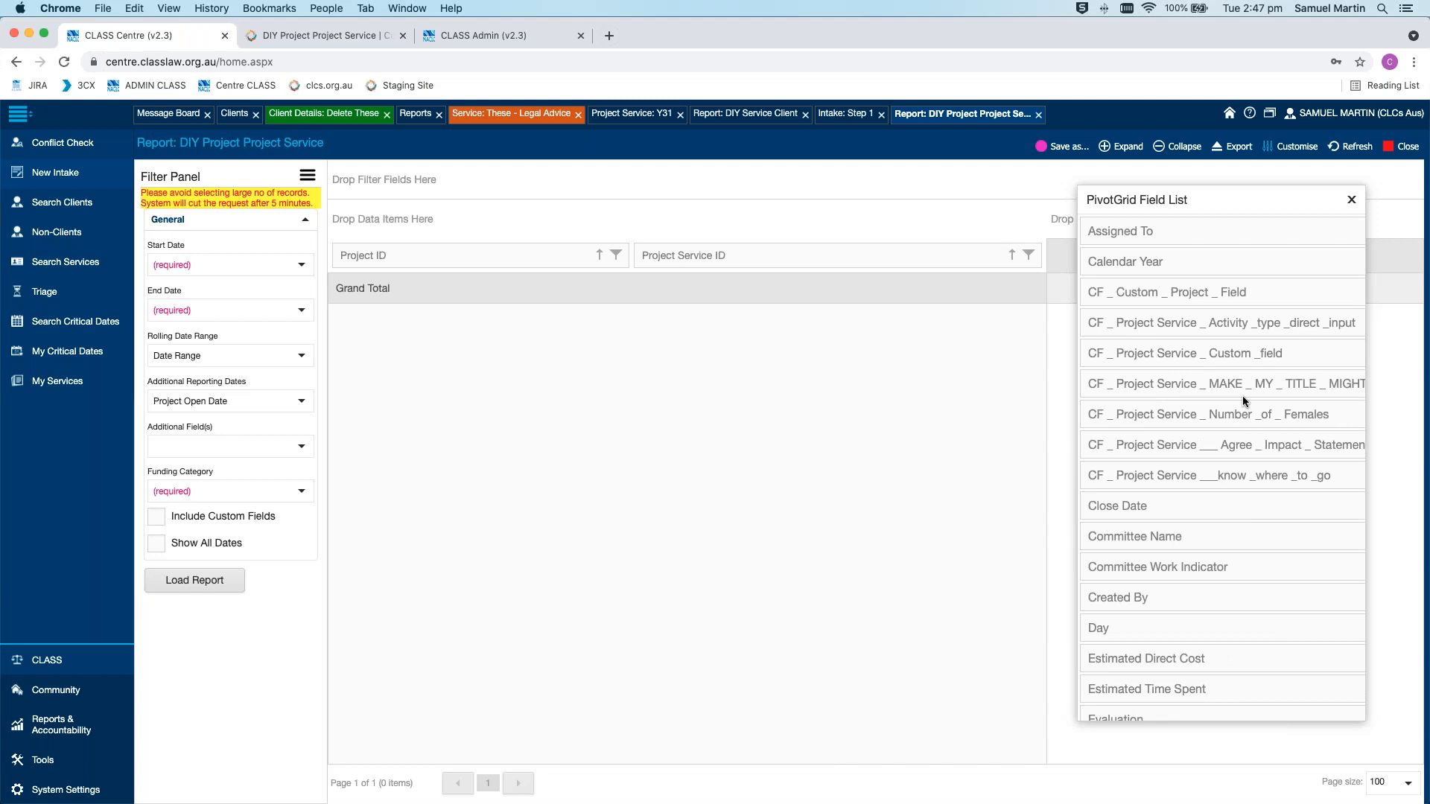
Add Project Service Funding Category as the third row field and close the PivotGrid field list
scroll(1259, 400, down, 10)
scroll(1260, 400, down, 5)
scroll(1262, 400, up, 4)
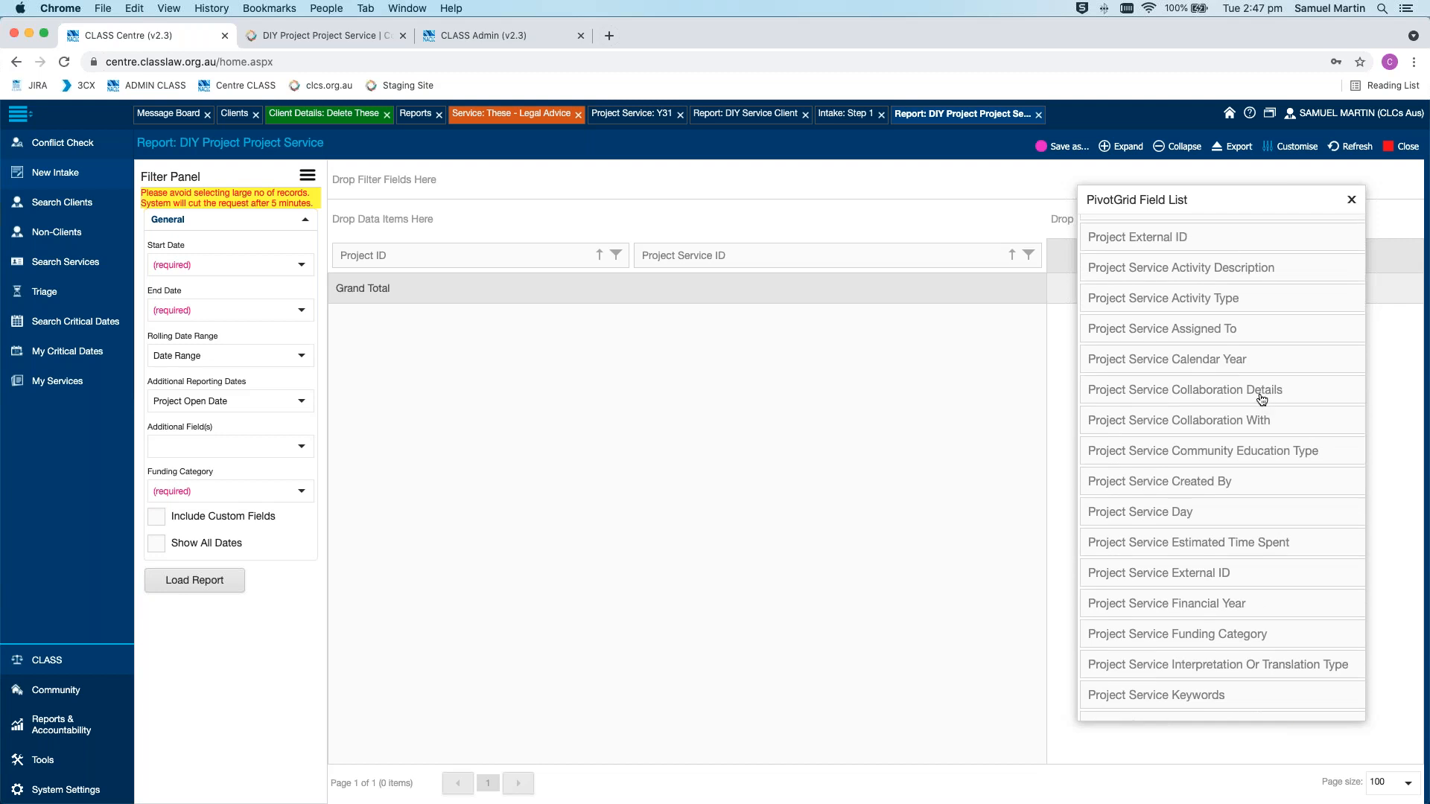
scroll(1262, 400, up, 3)
scroll(1262, 400, down, 3)
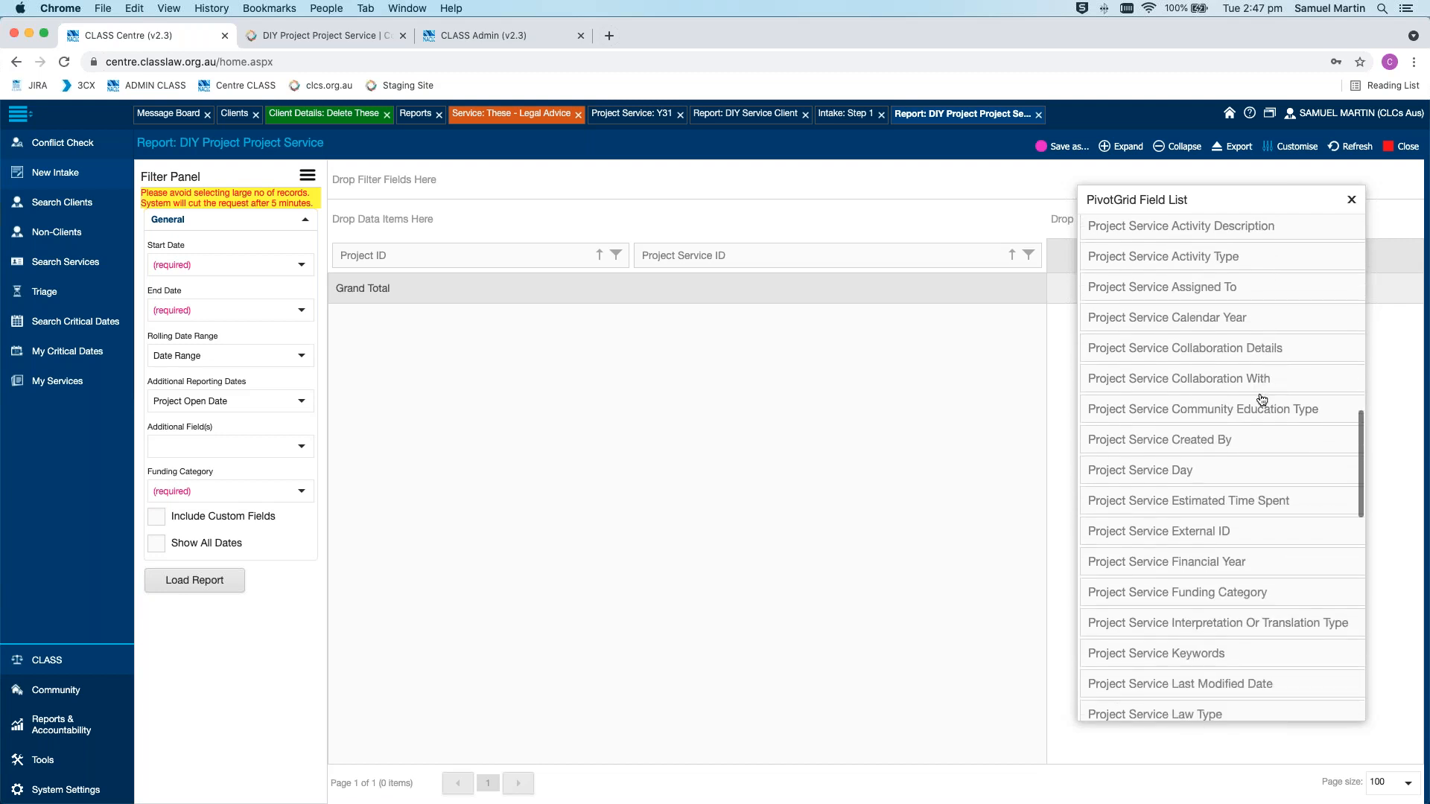
scroll(1261, 401, down, 5)
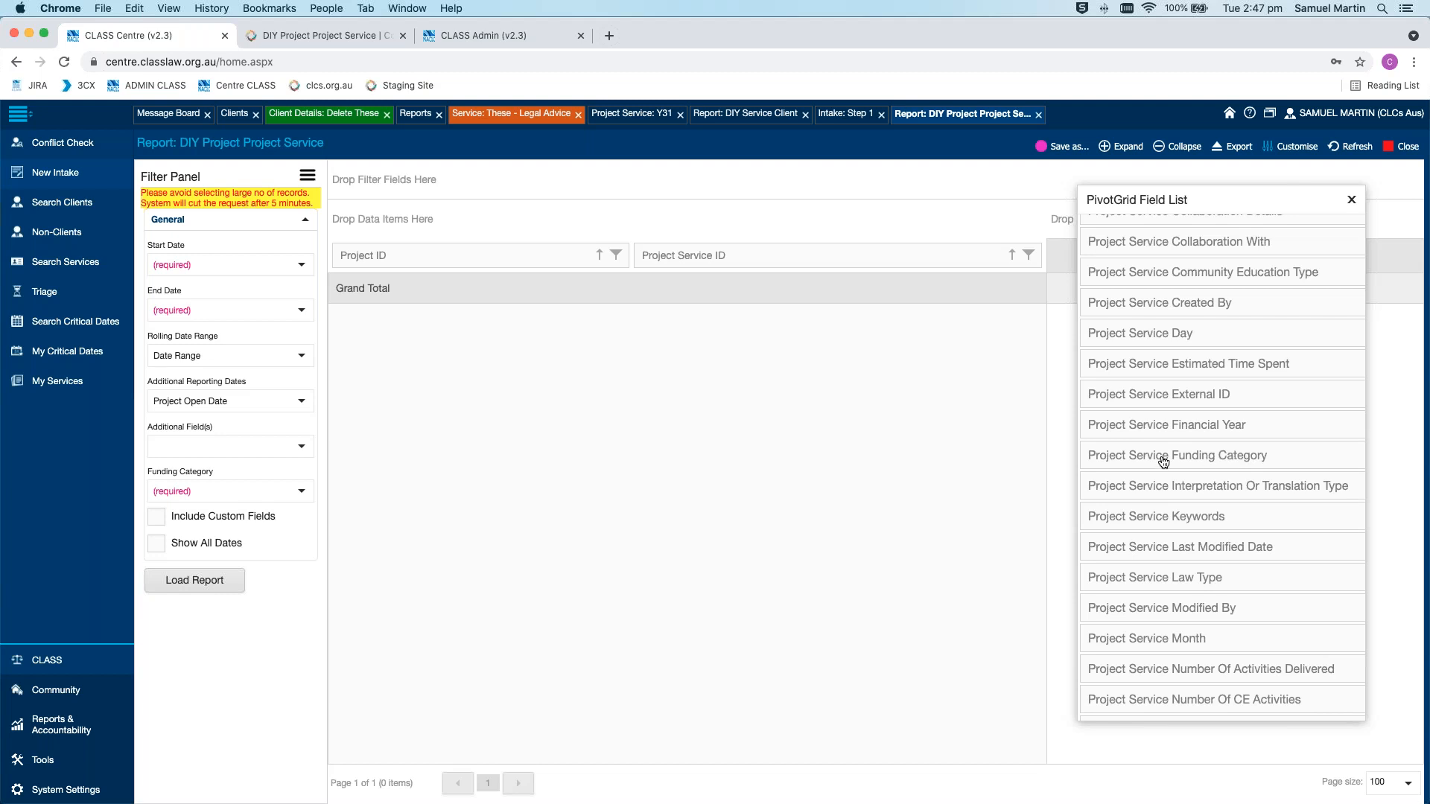
drag(1183, 450, 1044, 253)
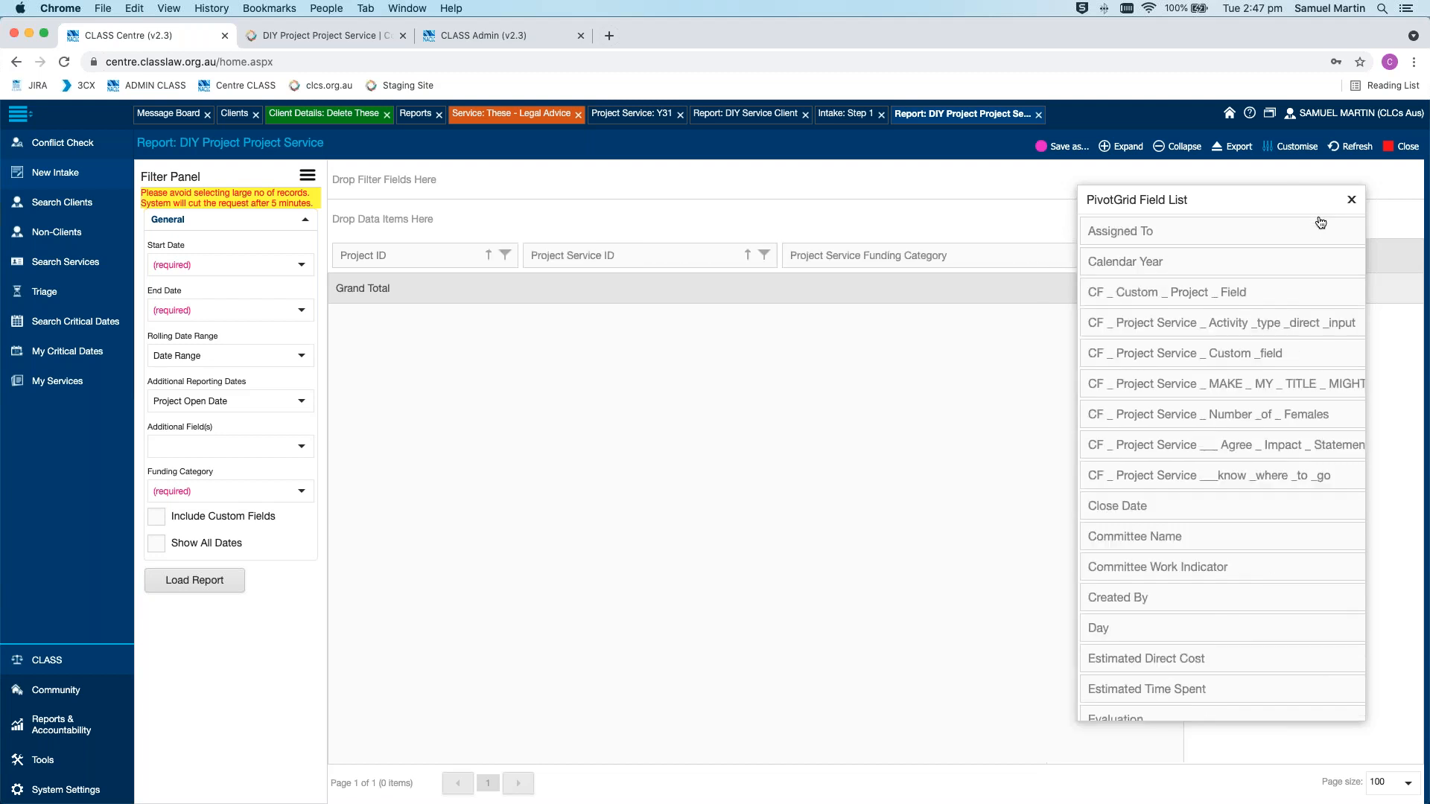
click(1352, 200)
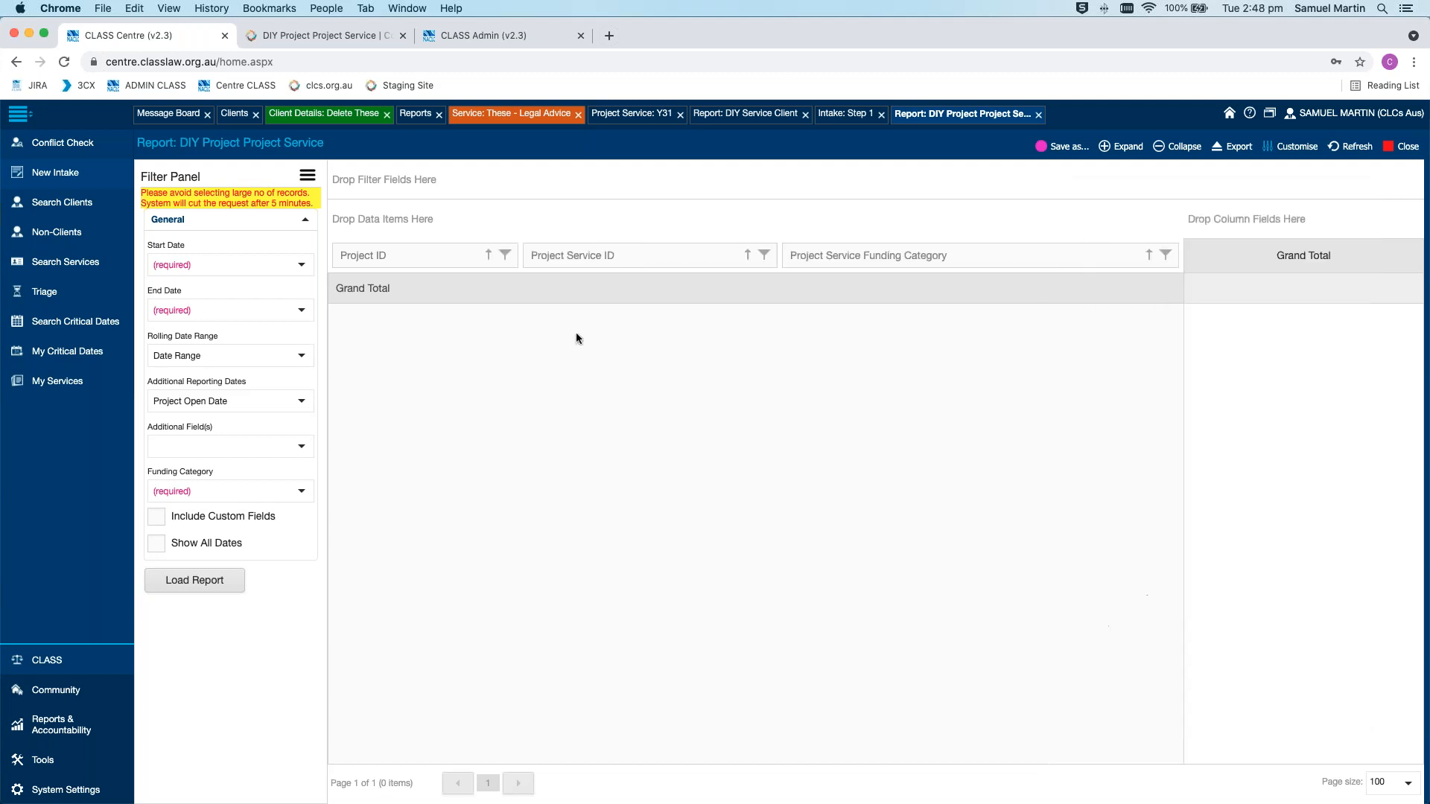
Set the report's rolling date range to Last 12 Months to date
click(302, 265)
click(301, 265)
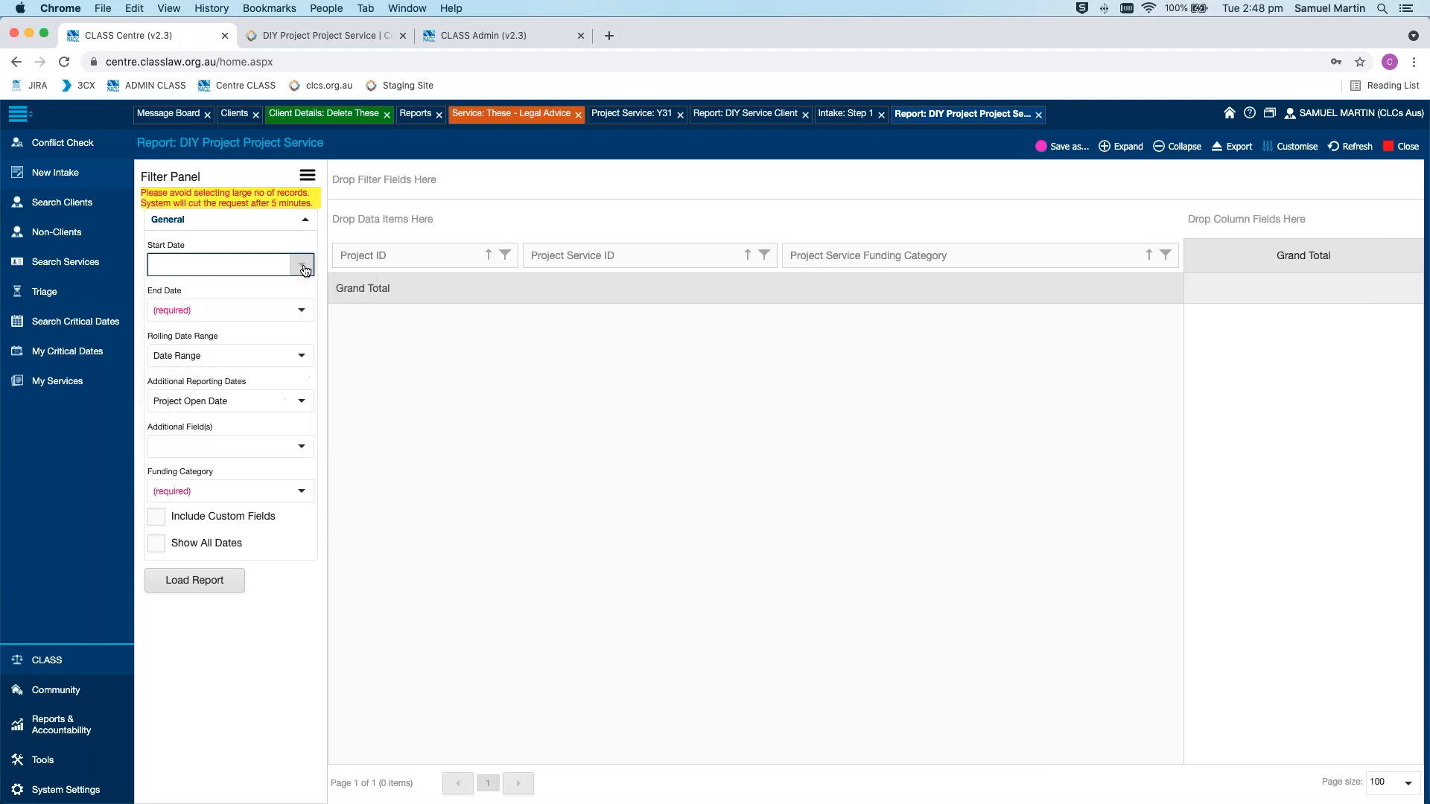
click(302, 355)
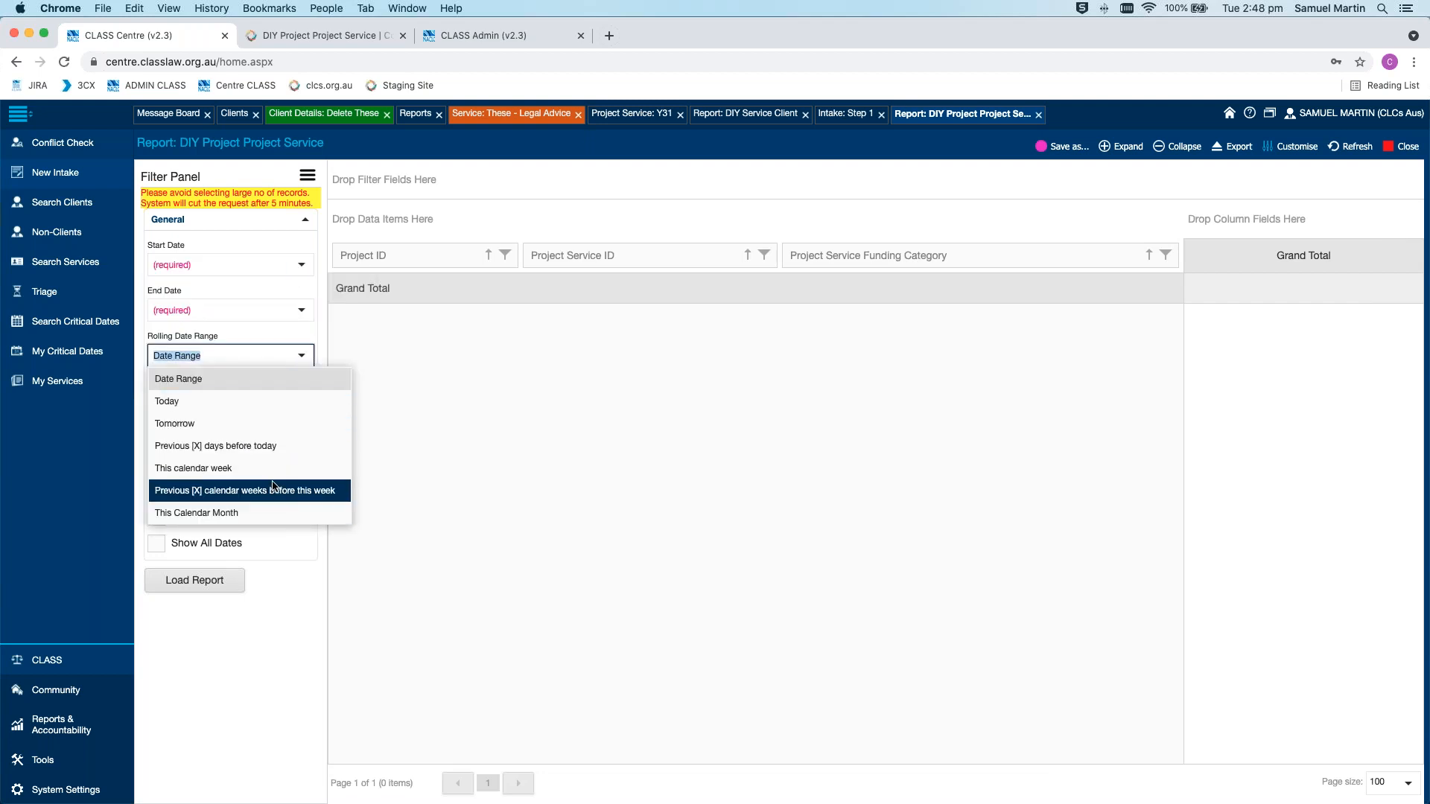
scroll(269, 492, down, 3)
click(246, 513)
Select all funding categories for the report and load it
click(302, 490)
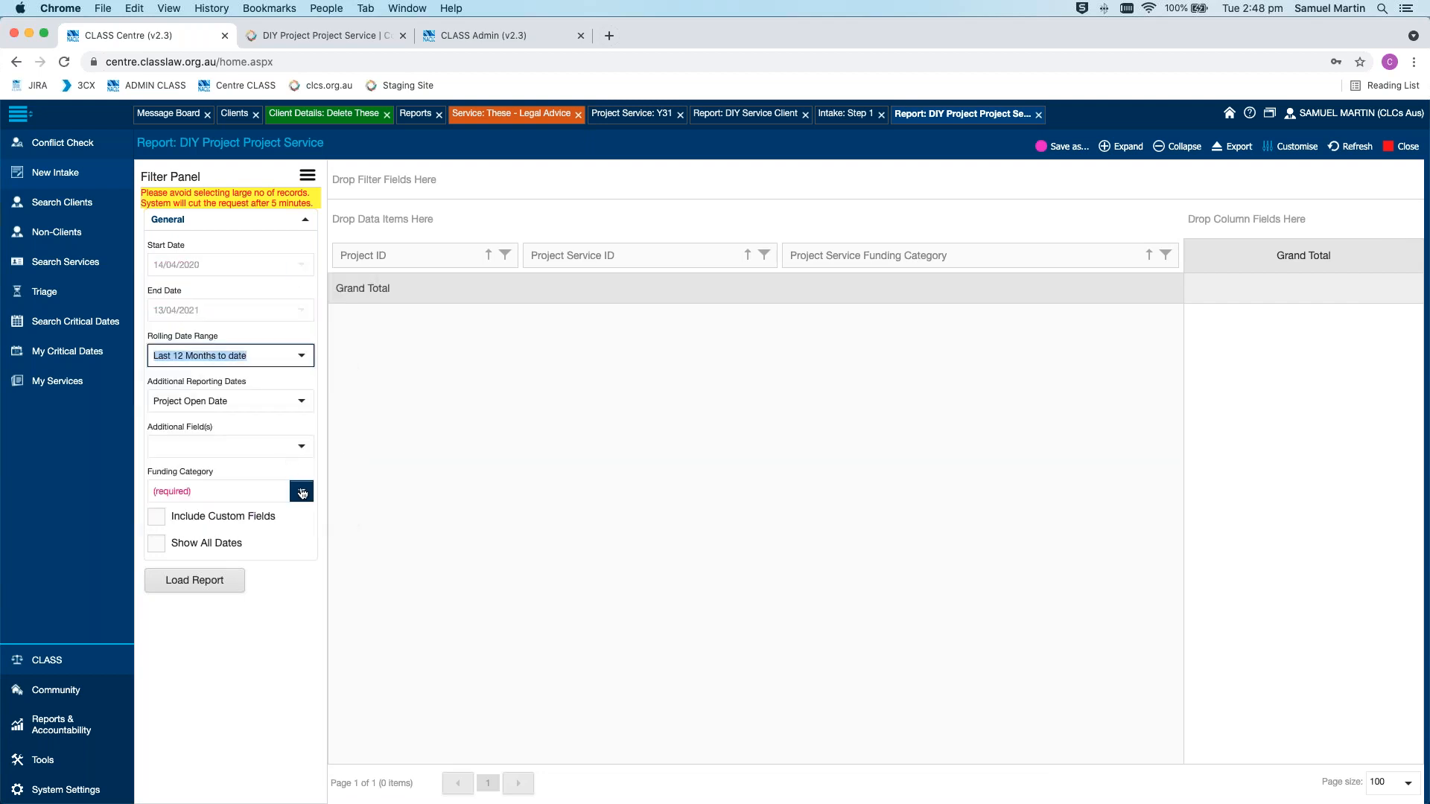
click(187, 514)
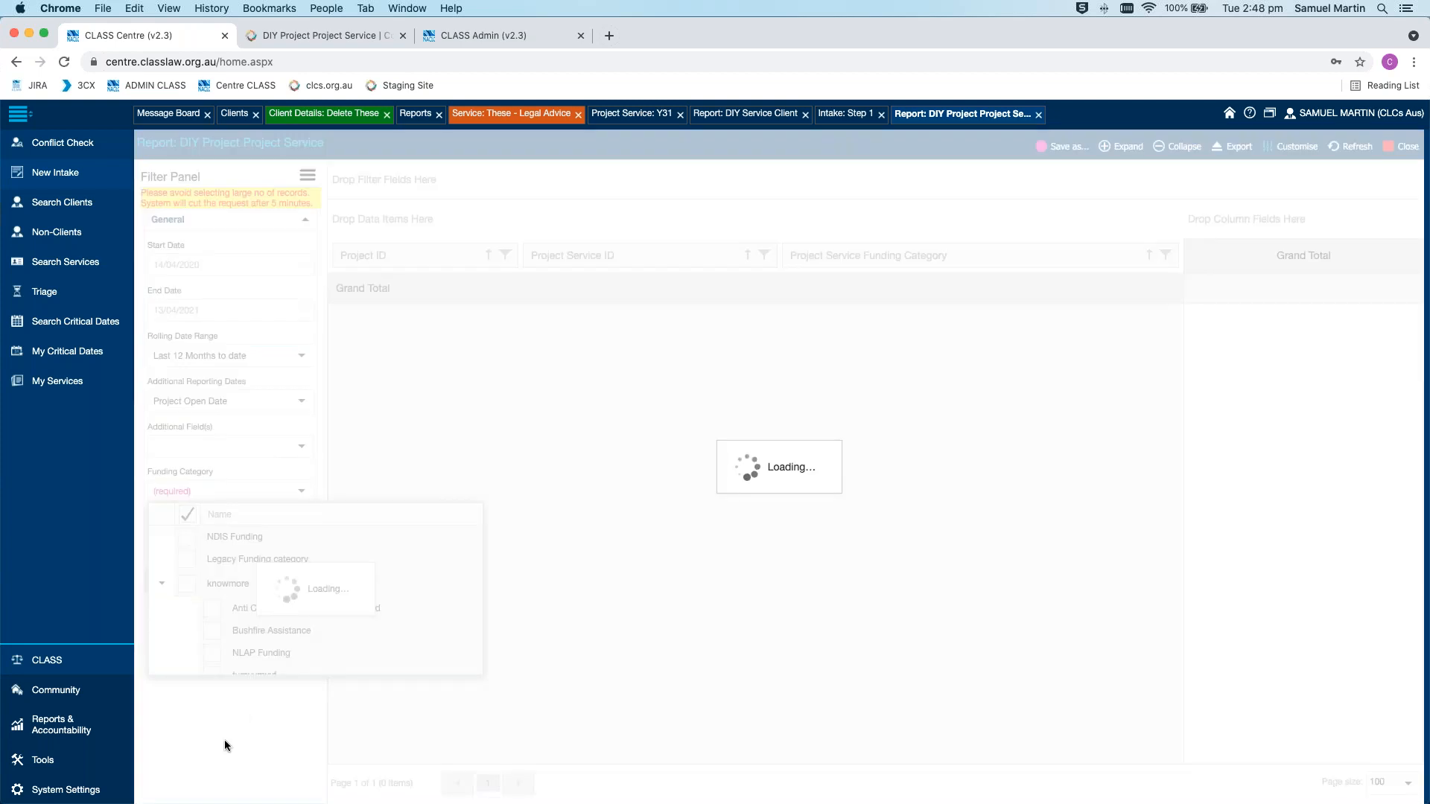
click(215, 681)
click(213, 588)
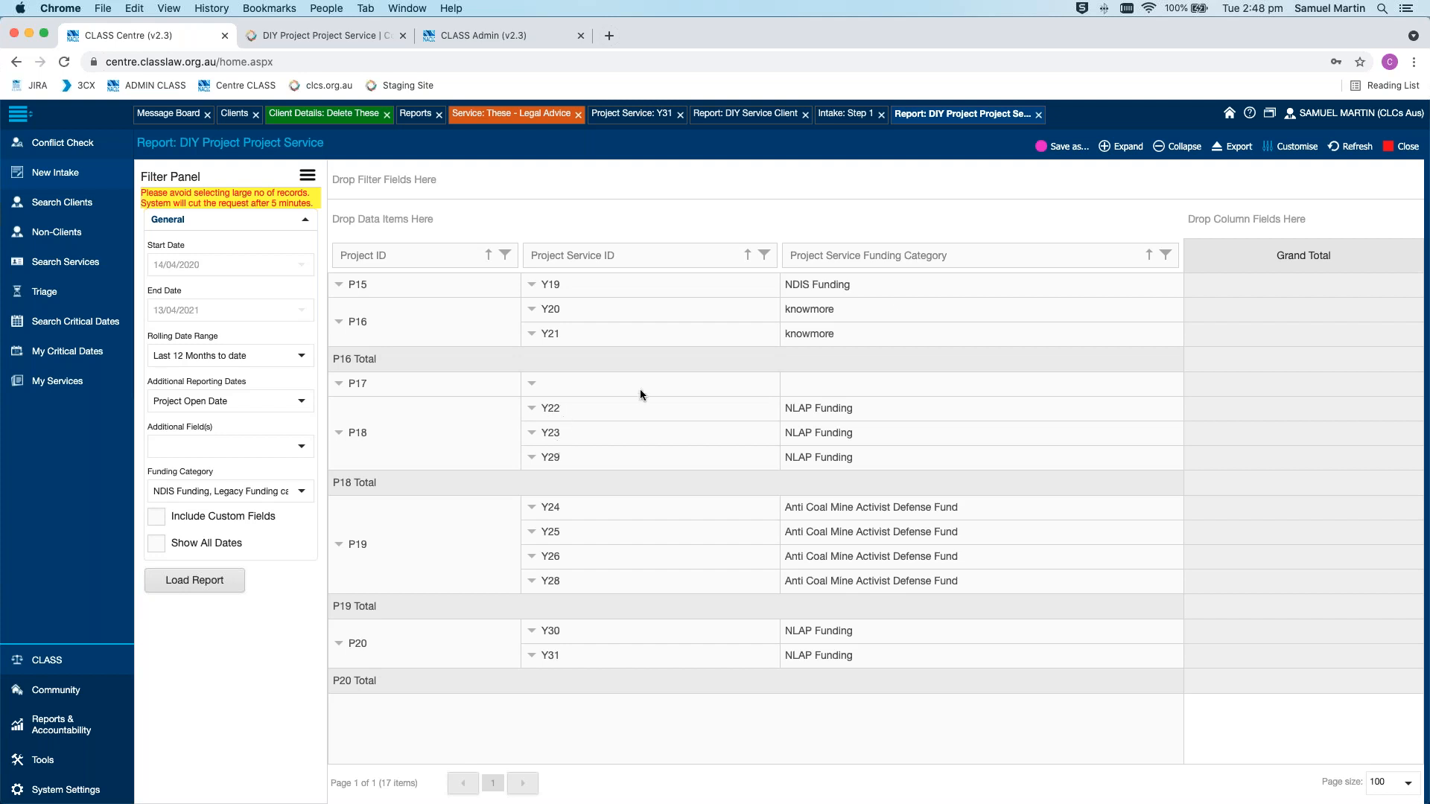
Open the PivotGrid field list and review the Project Service fields available for the report
click(1296, 147)
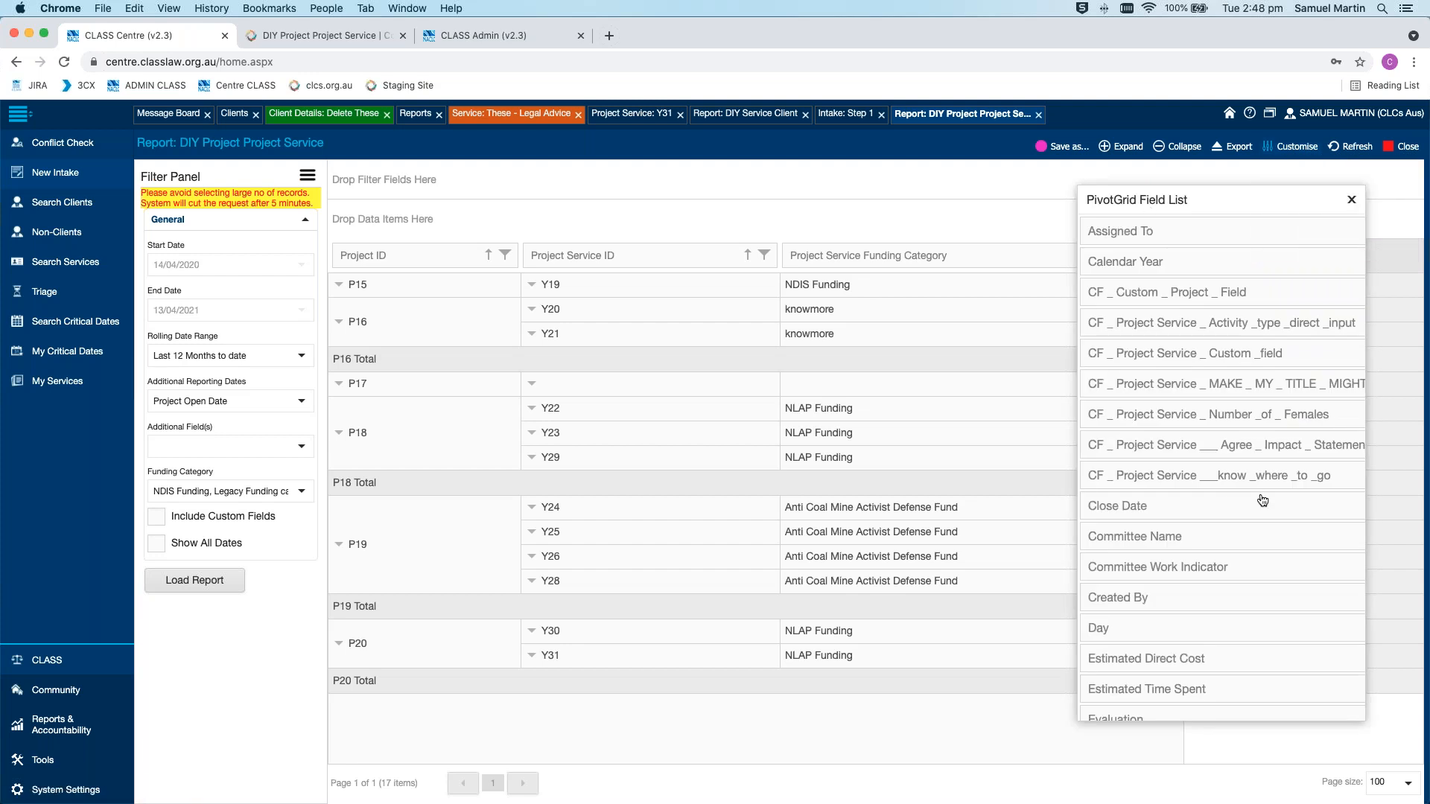
scroll(1299, 493, down, 8)
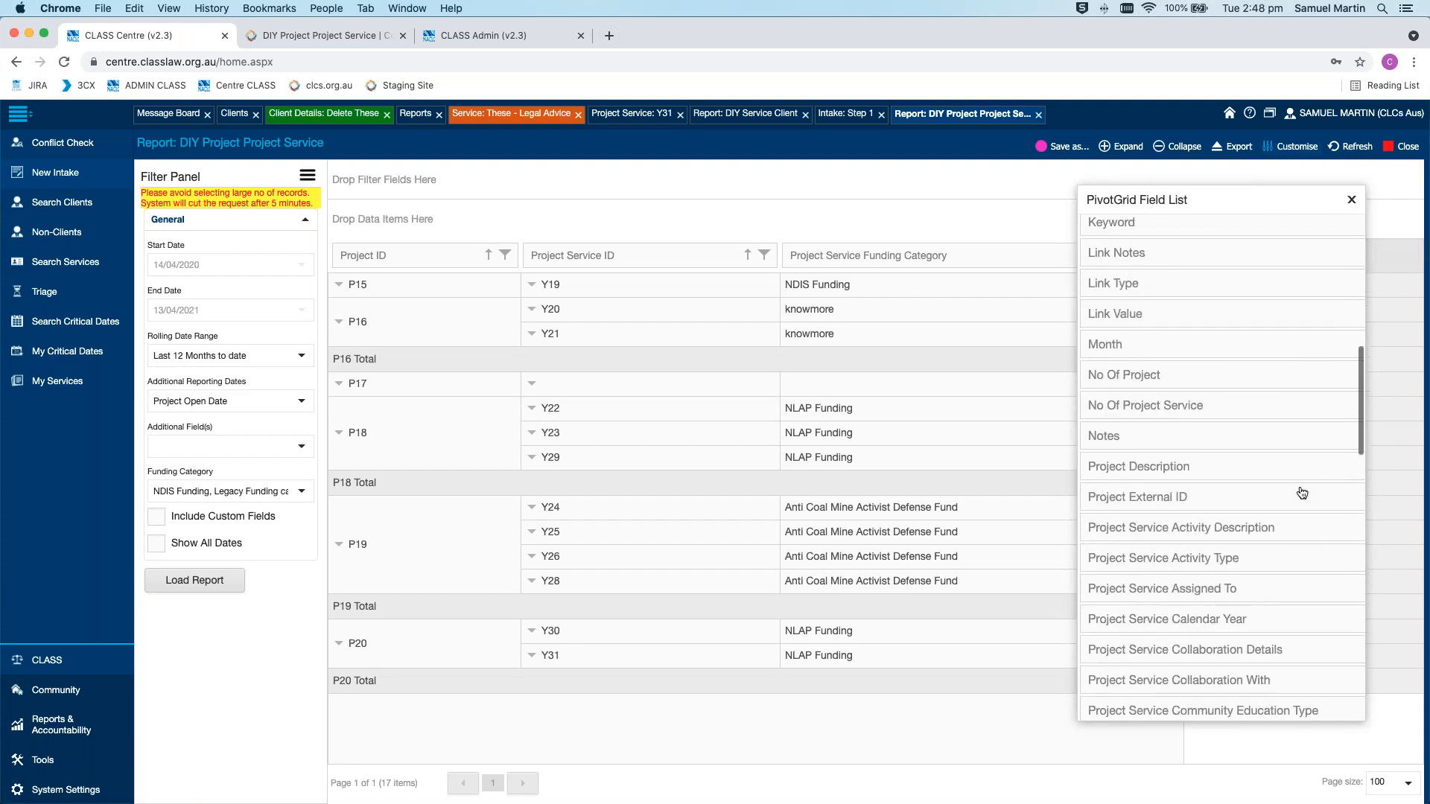
scroll(1302, 493, down, 5)
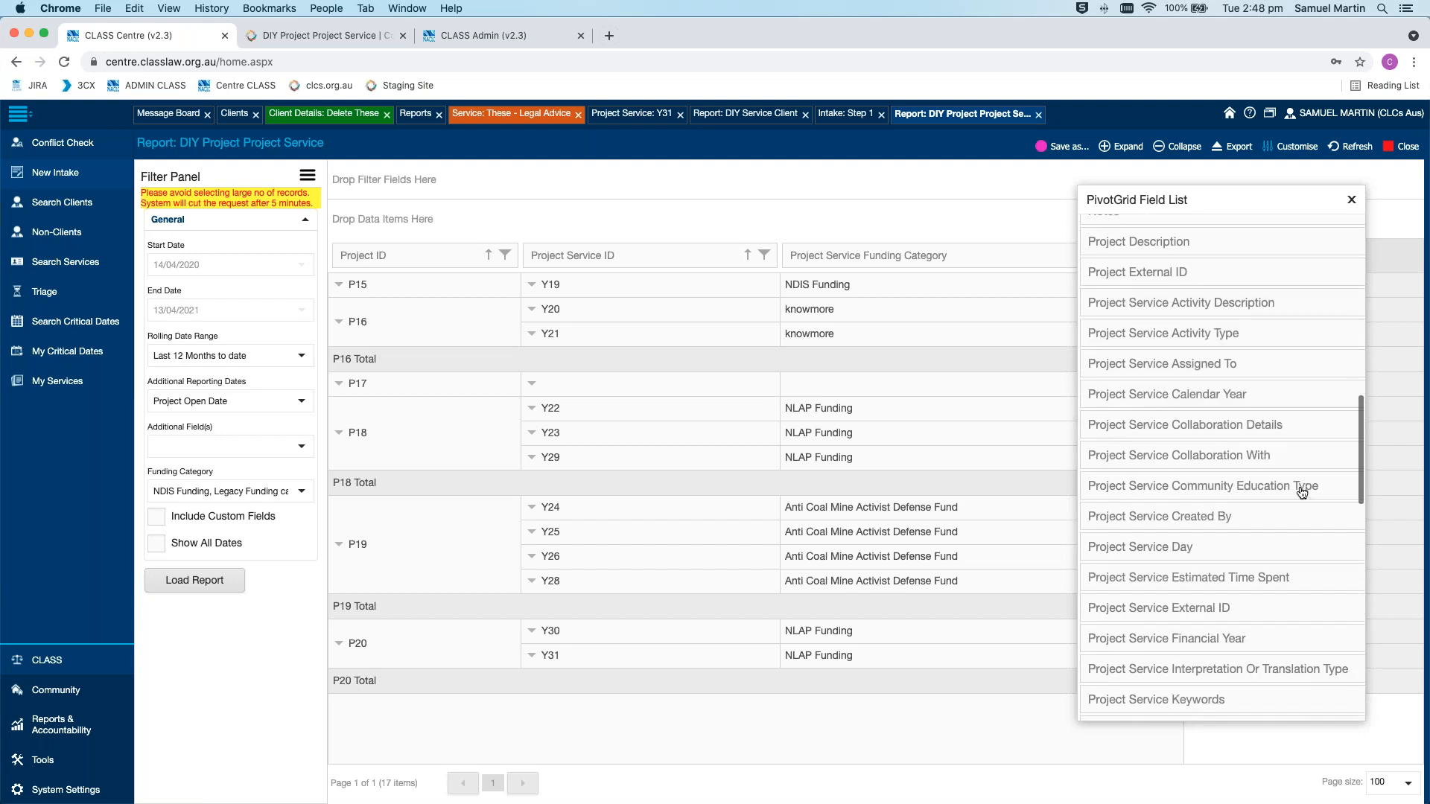
scroll(1302, 493, down, 4)
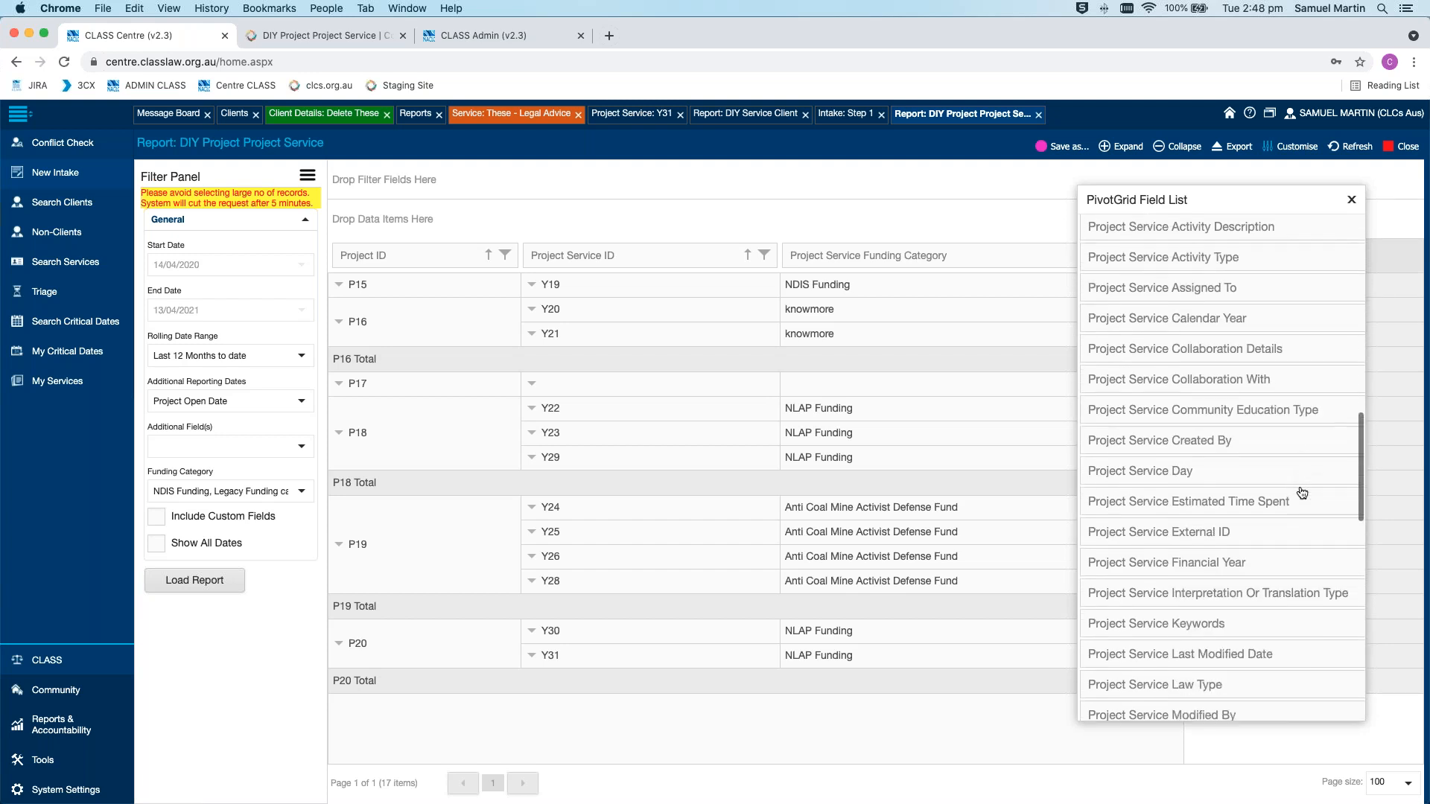
scroll(1302, 493, down, 5)
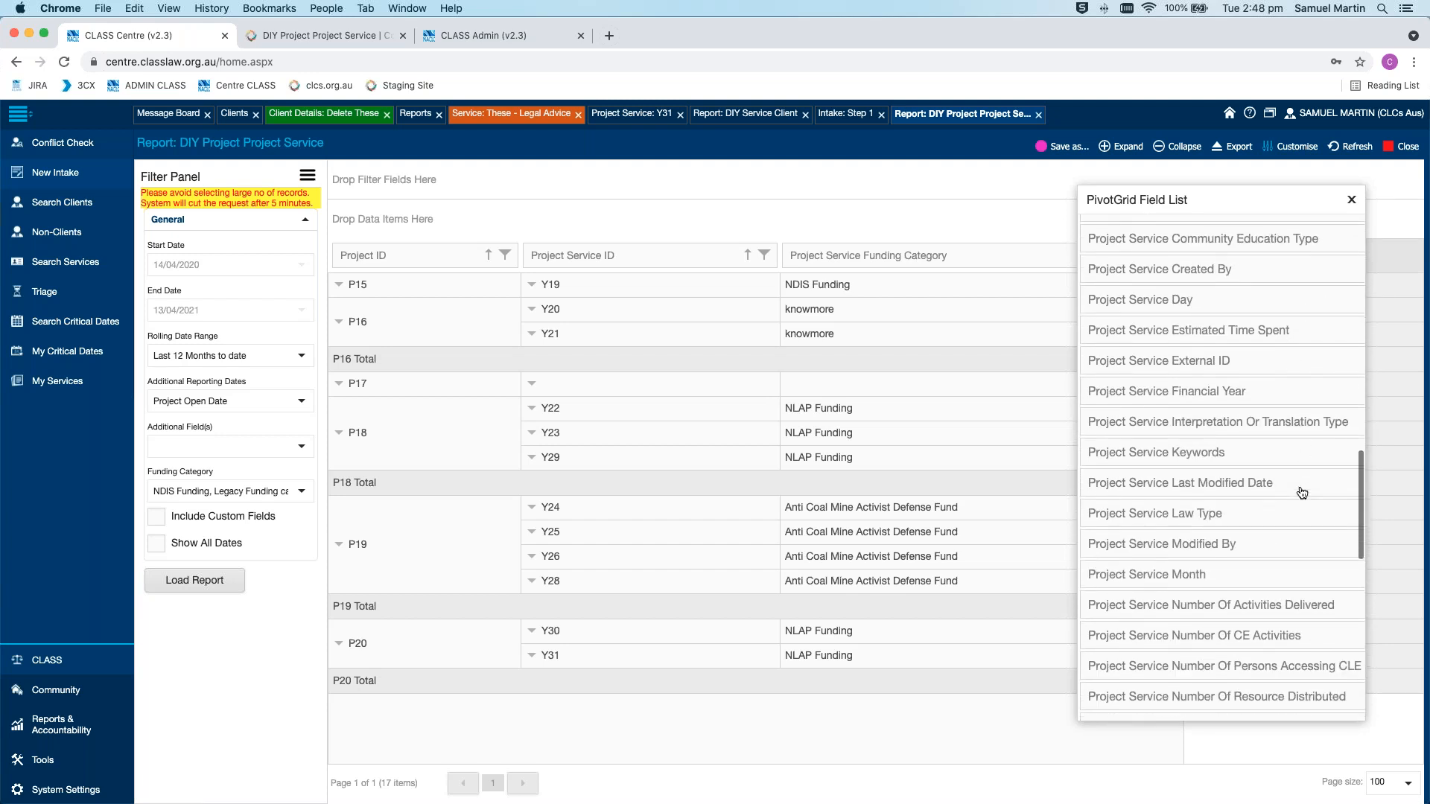
scroll(1302, 493, down, 7)
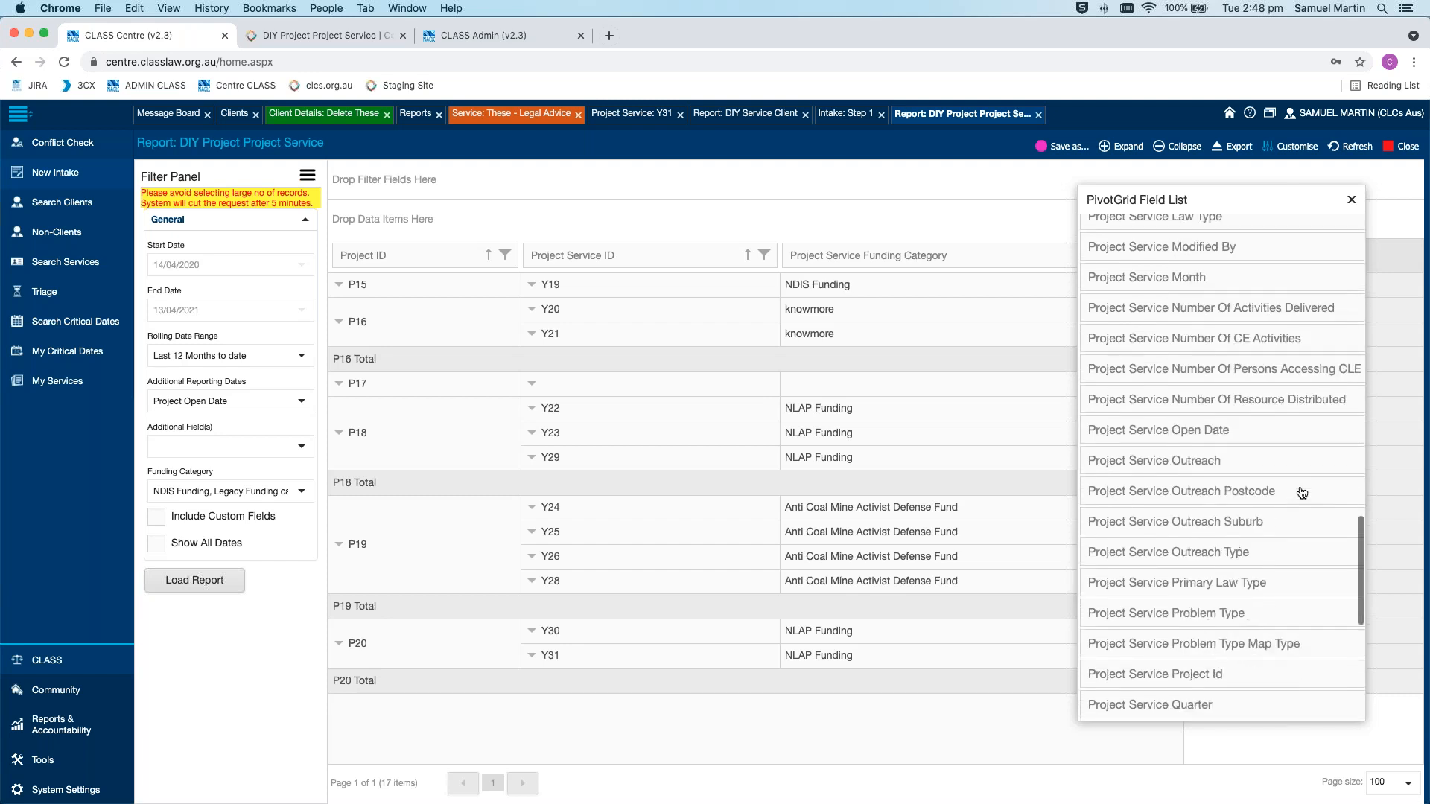
scroll(1302, 493, down, 2)
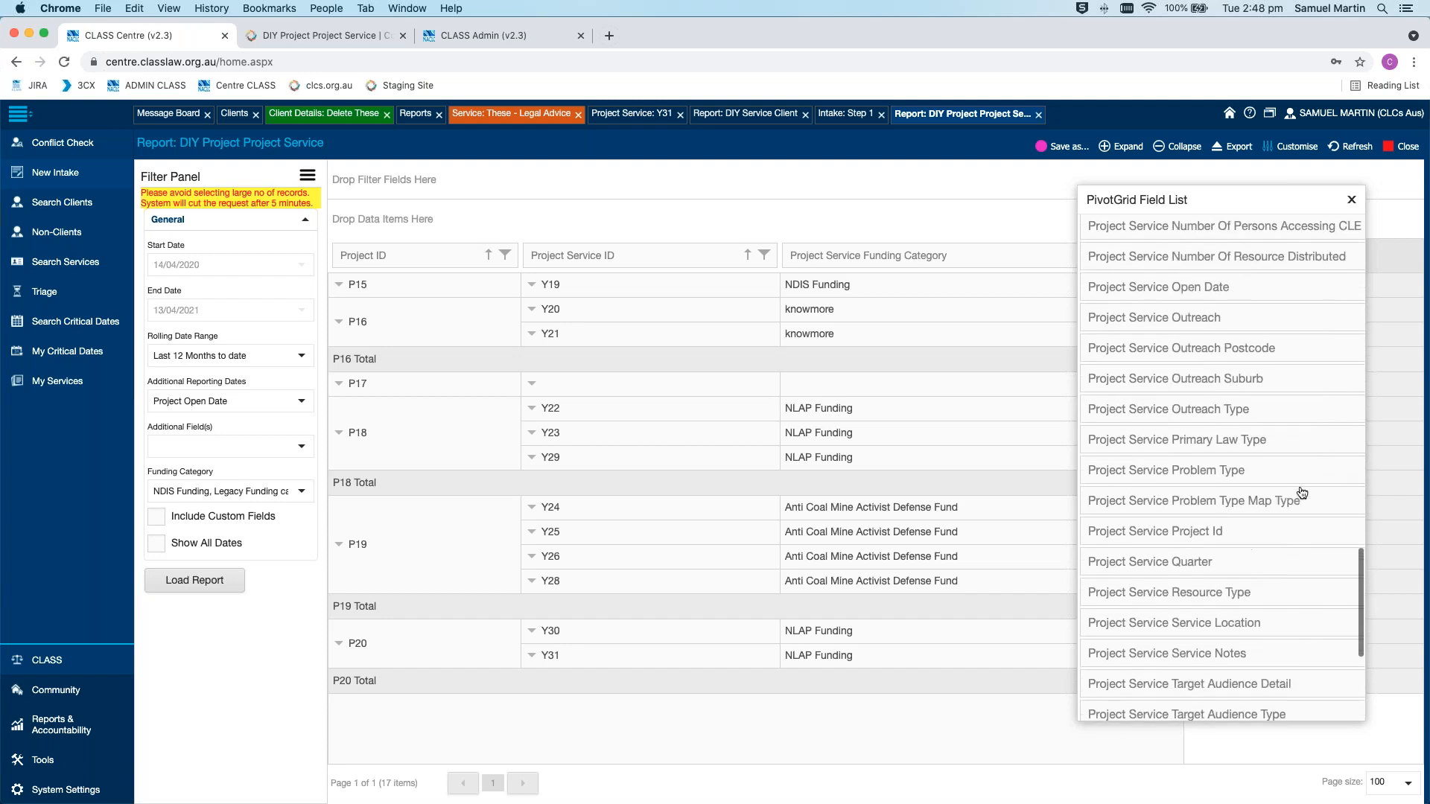
scroll(1302, 493, up, 8)
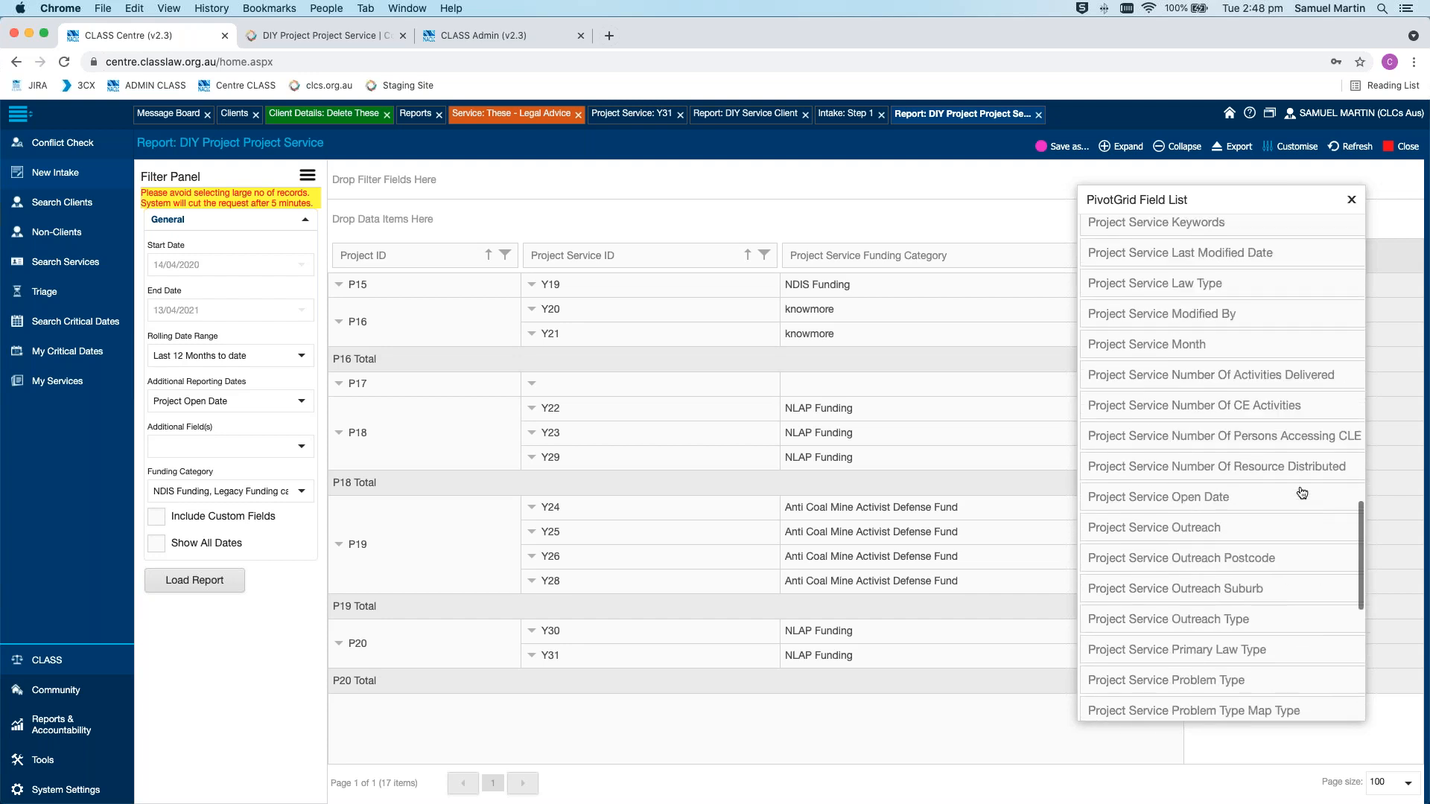
scroll(1302, 494, up, 3)
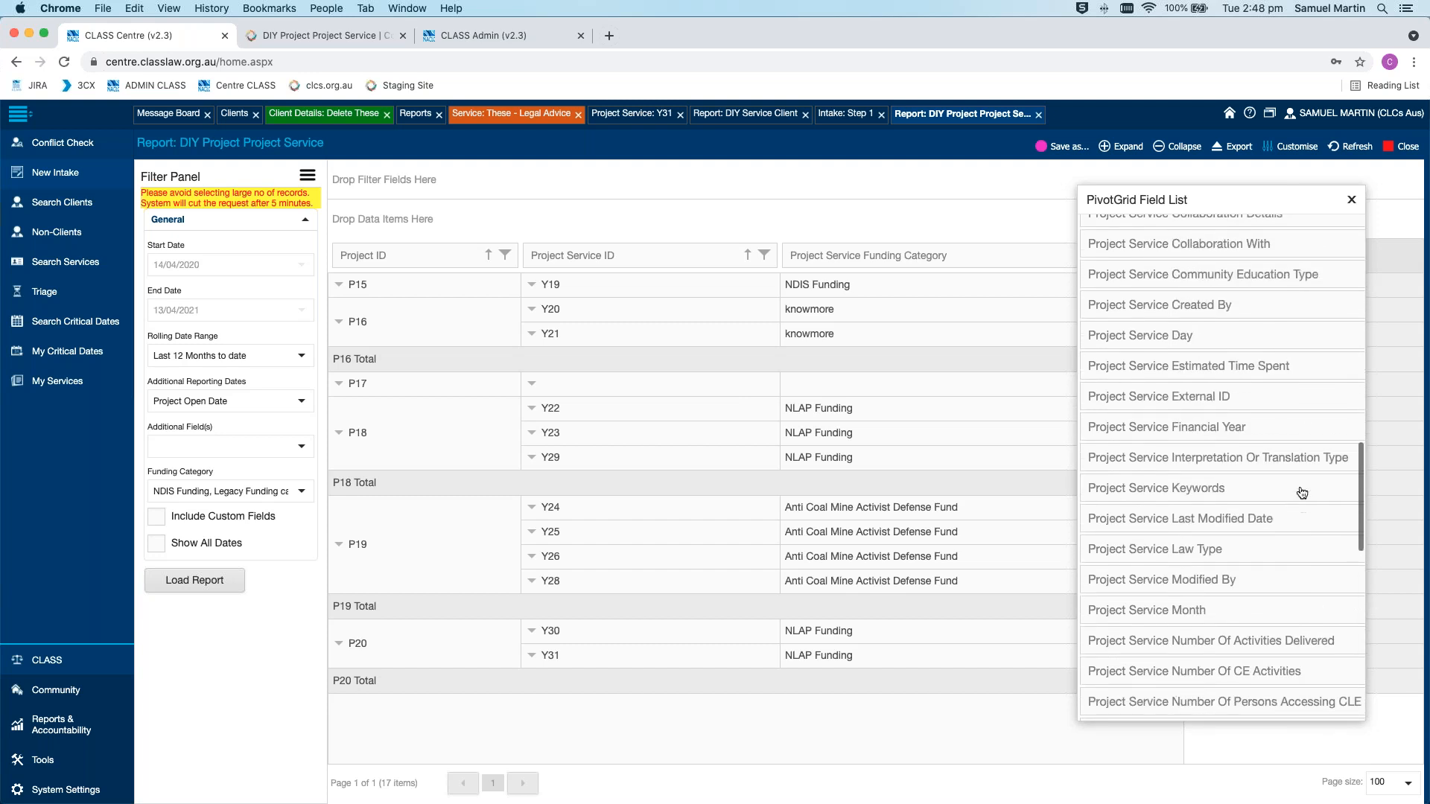
Search the field list for "name" and "titl", and add Project Title as a row field between Project Service ID and Project Service Funding Category
key(super+f)
text(name)
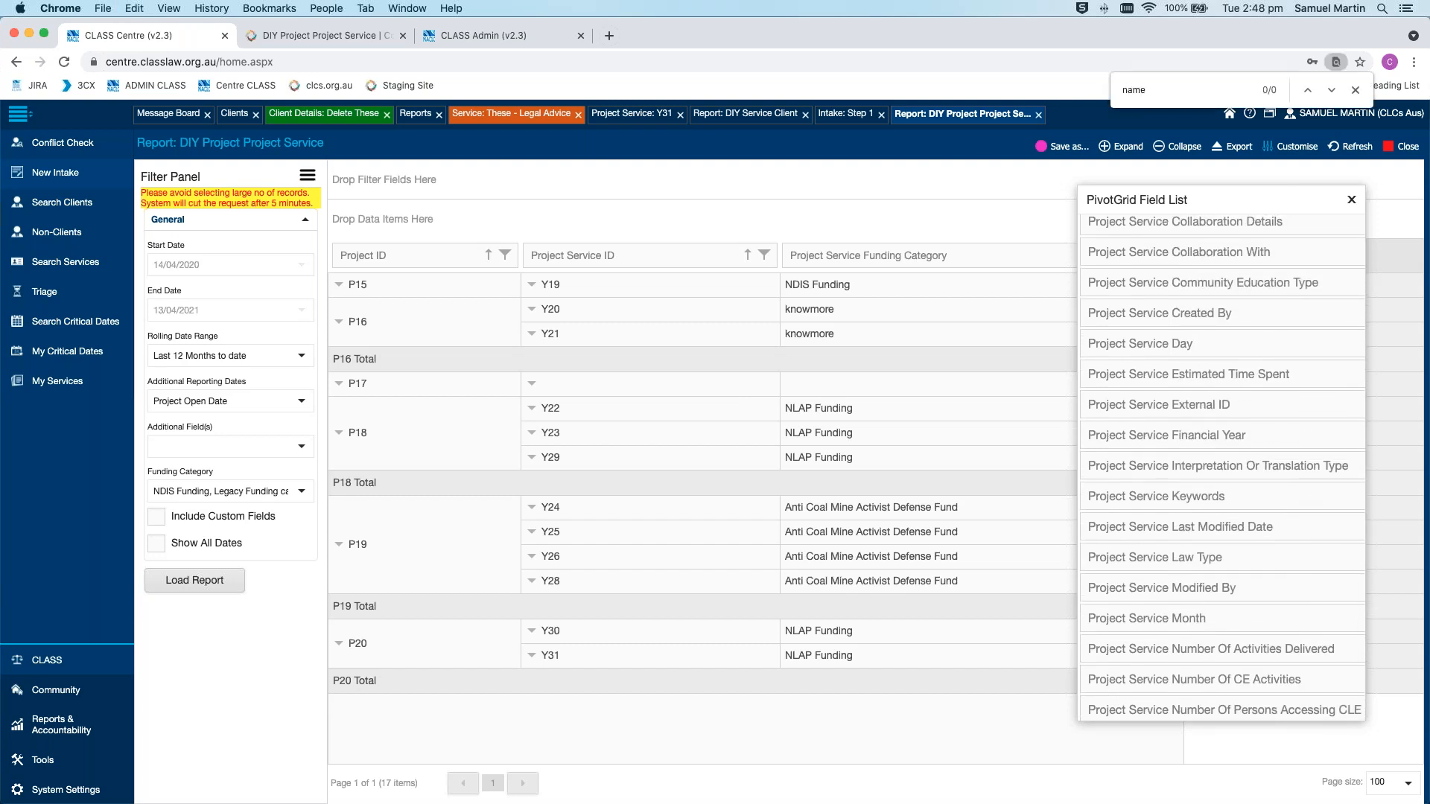
key(Return)
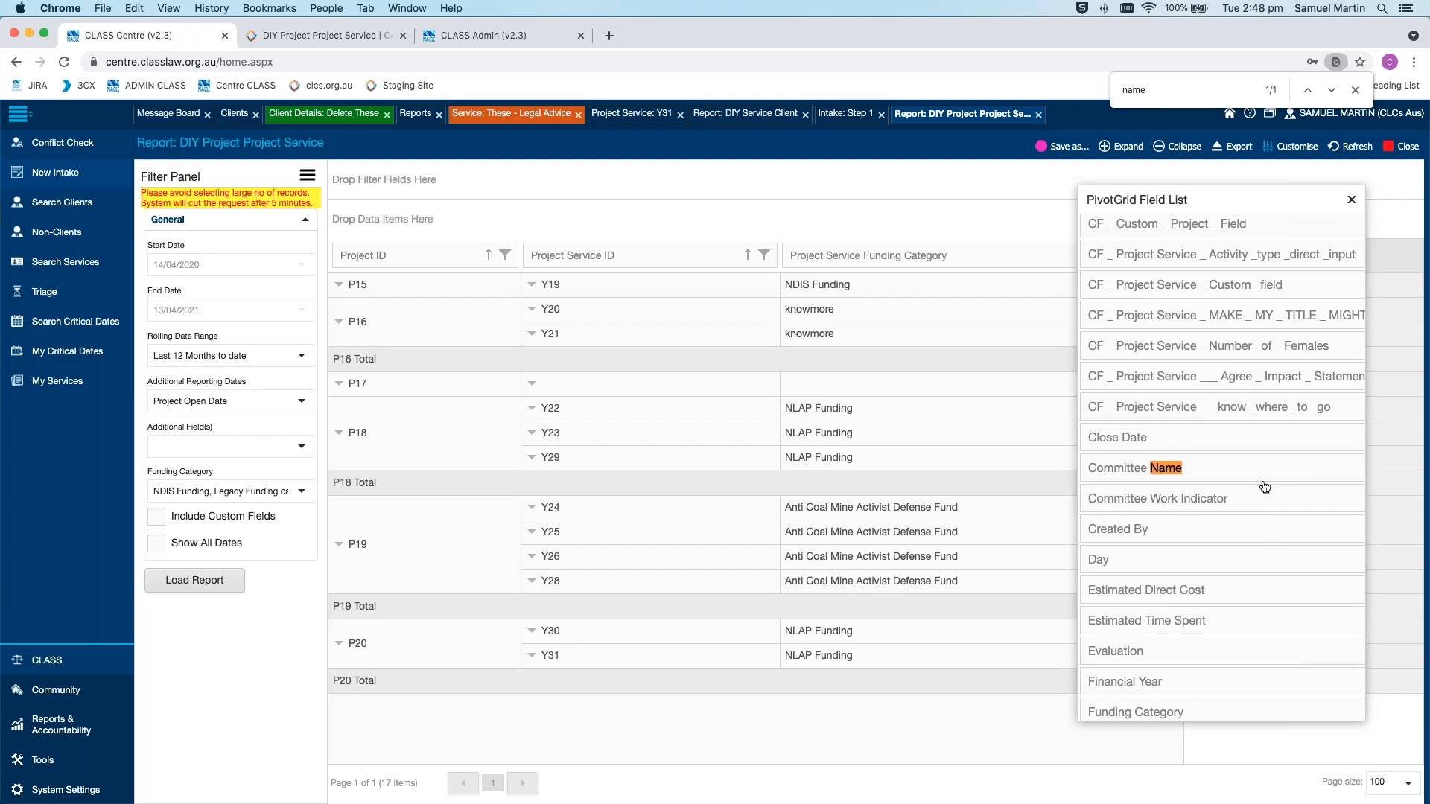
key(super+f)
text(titl)
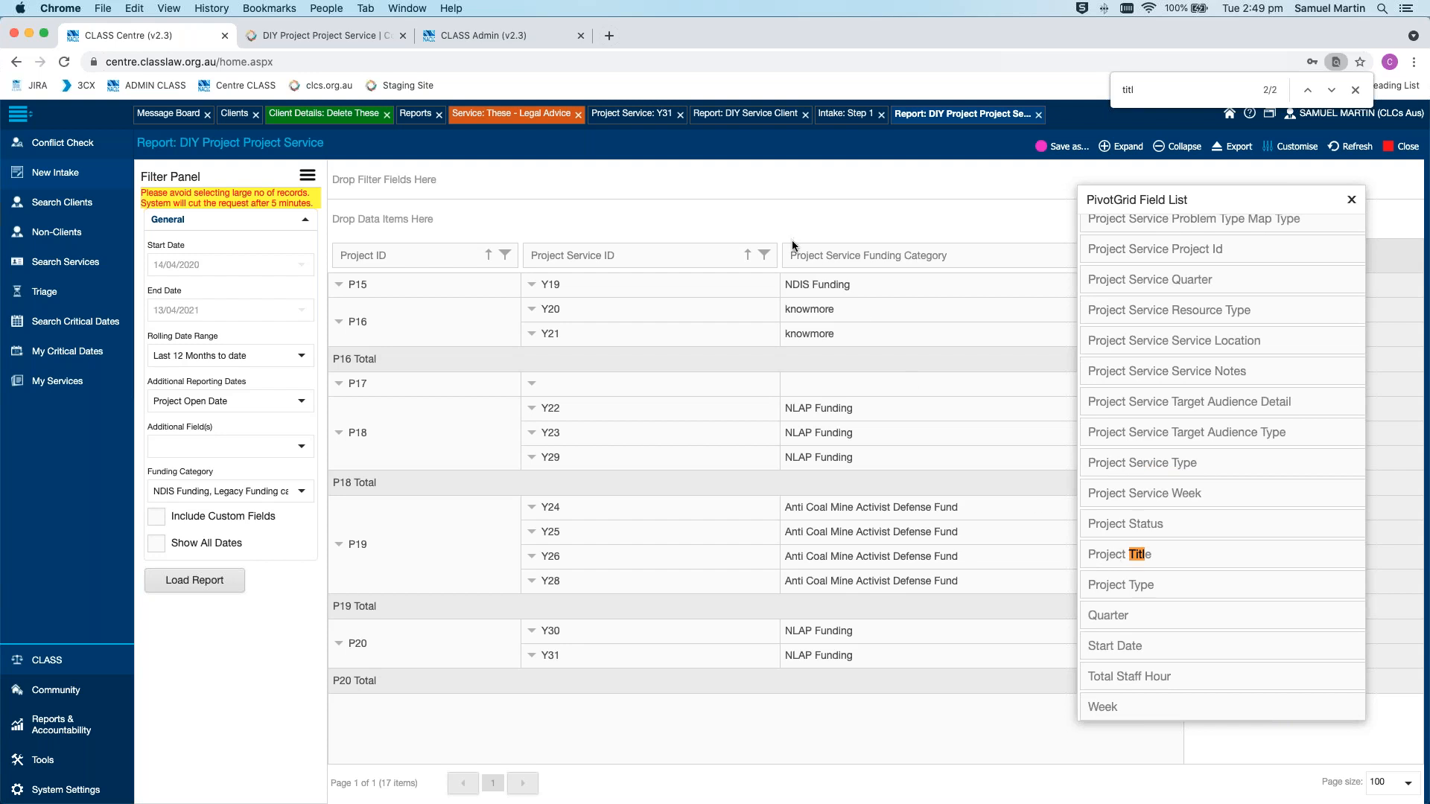
drag(1114, 556, 784, 256)
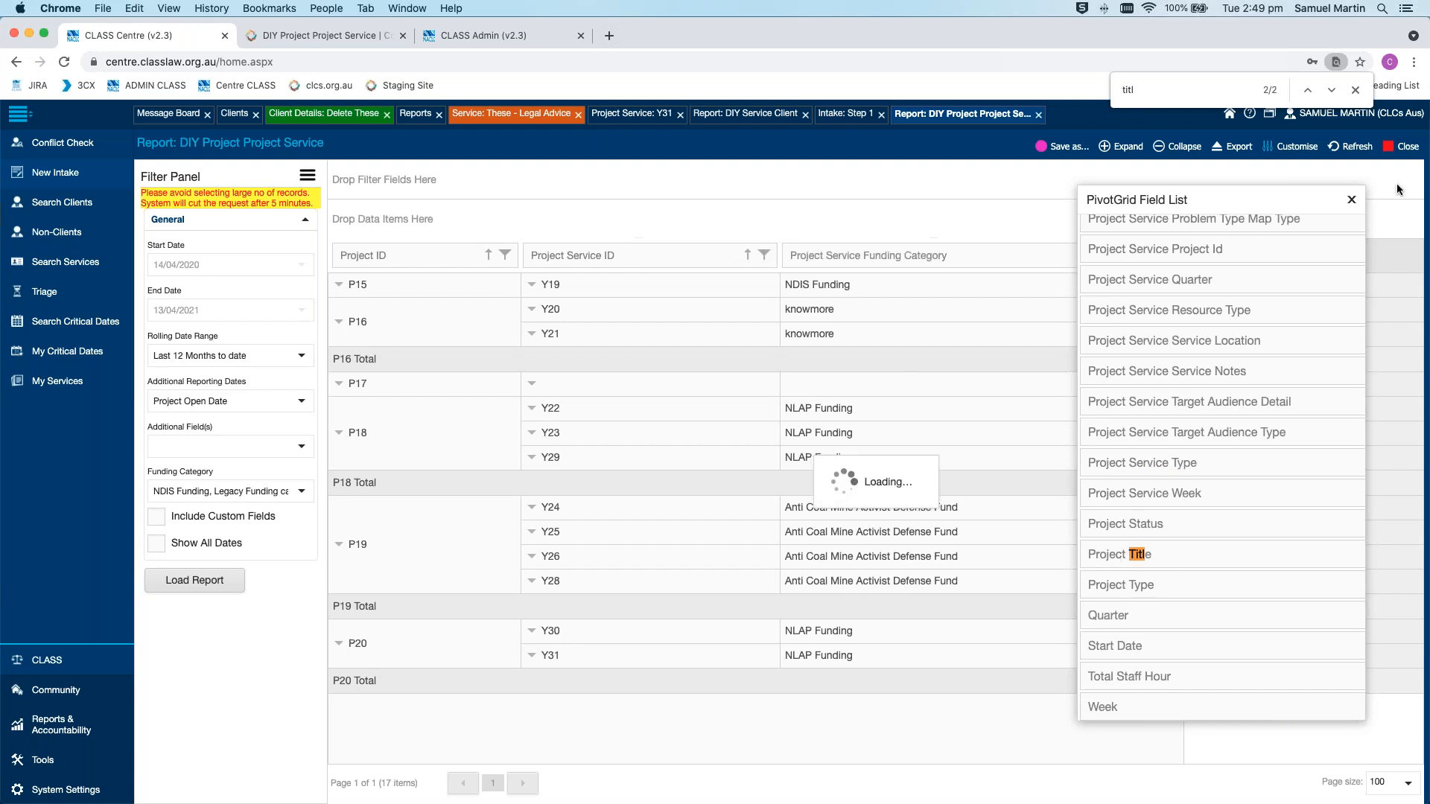
click(1351, 200)
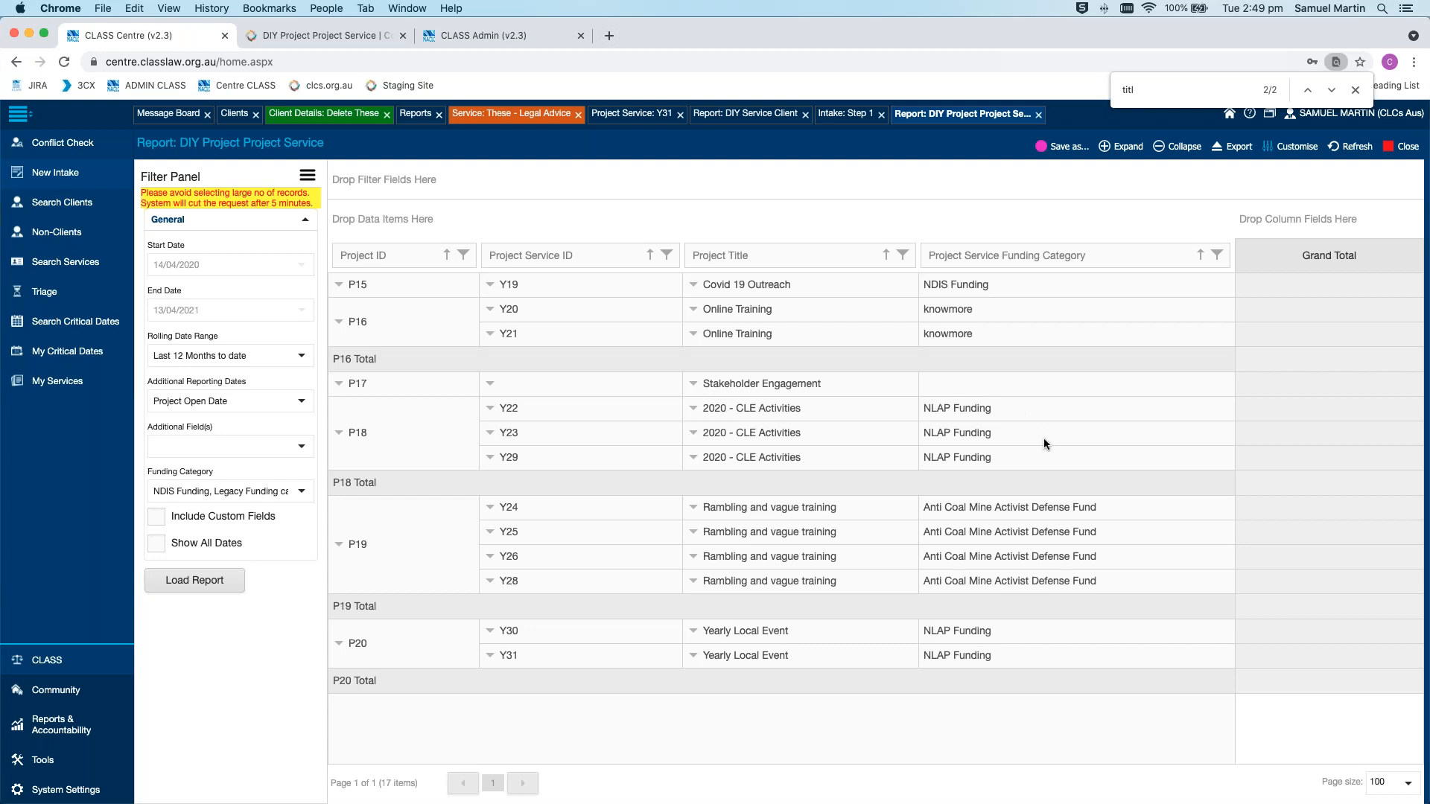
Reopen the PivotGrid field list and add No Of Project as a data item in the report
click(1311, 151)
click(1324, 167)
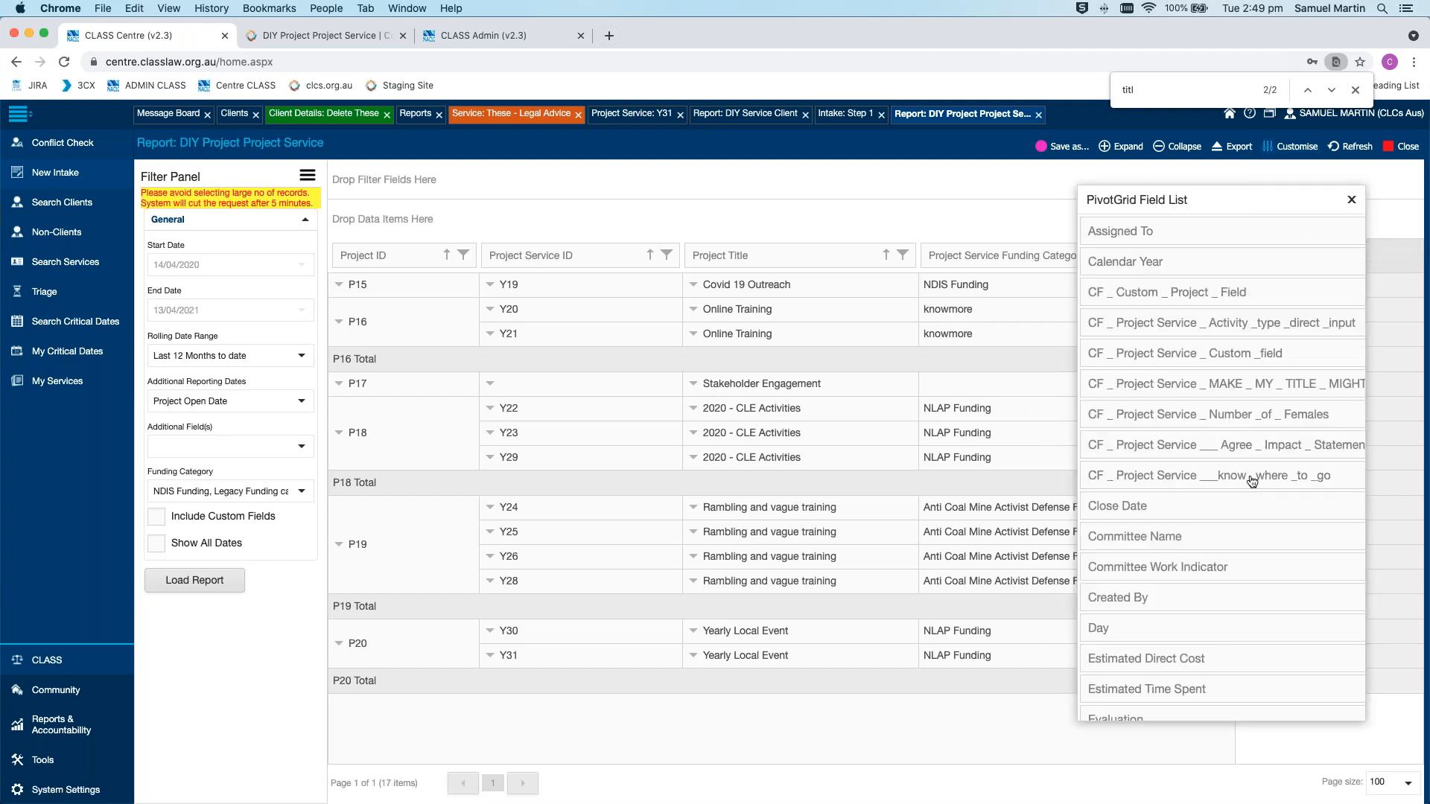
scroll(1253, 481, down, 15)
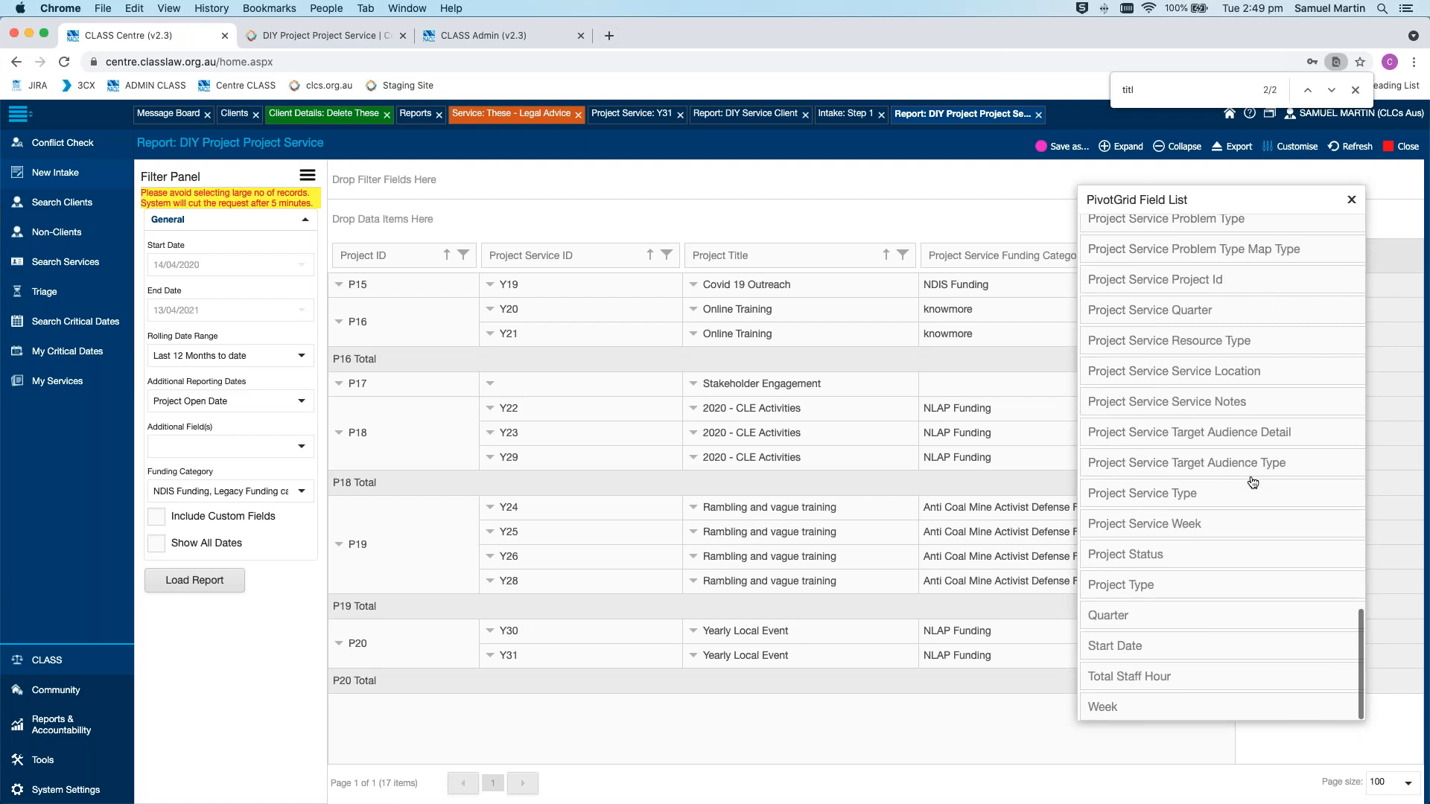
scroll(1253, 482, up, 12)
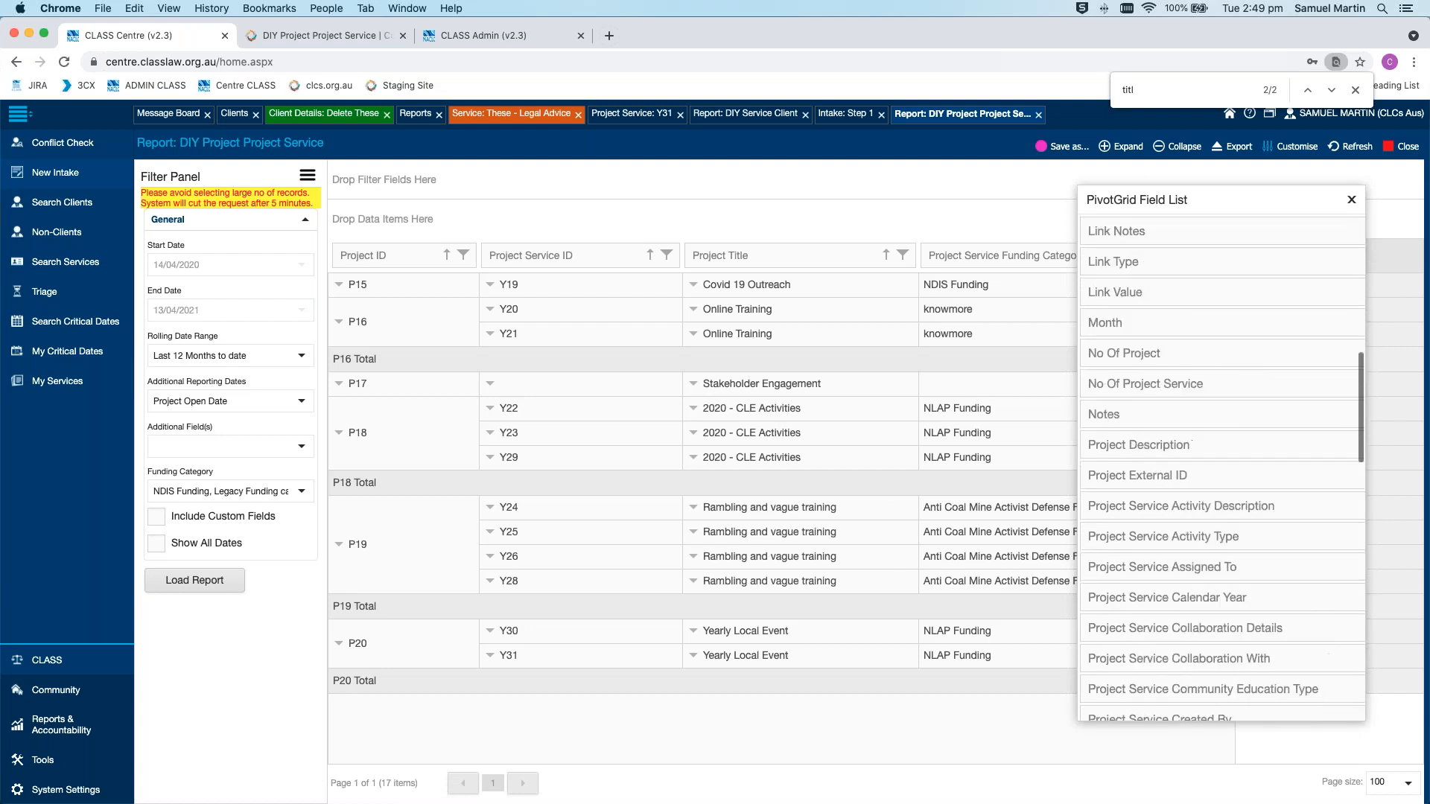
scroll(1174, 363, up, 1)
drag(1174, 363, 566, 224)
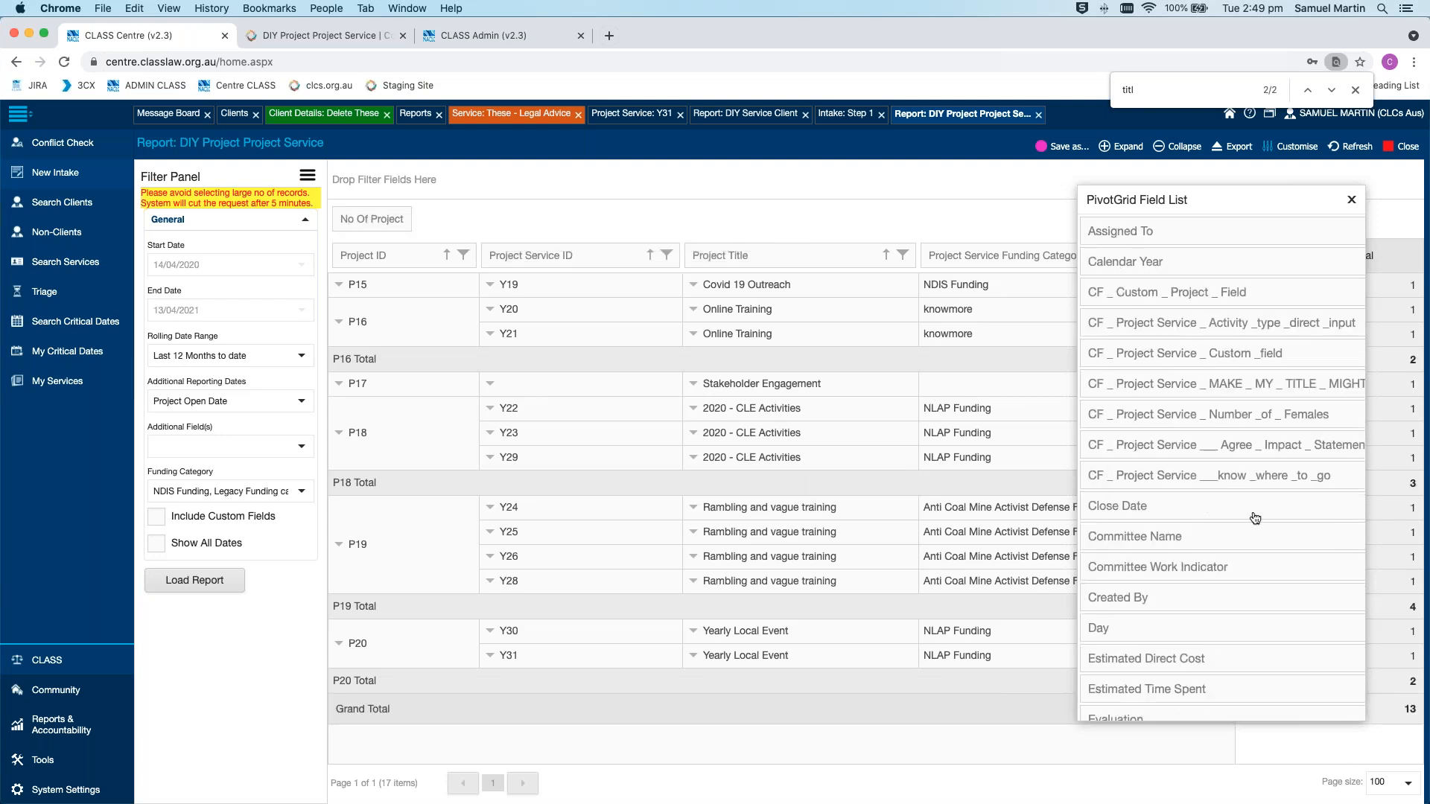
Add No Of Project Service as a second data item, and close the field list and the page search
scroll(1256, 519, down, 10)
scroll(1221, 522, up, 5)
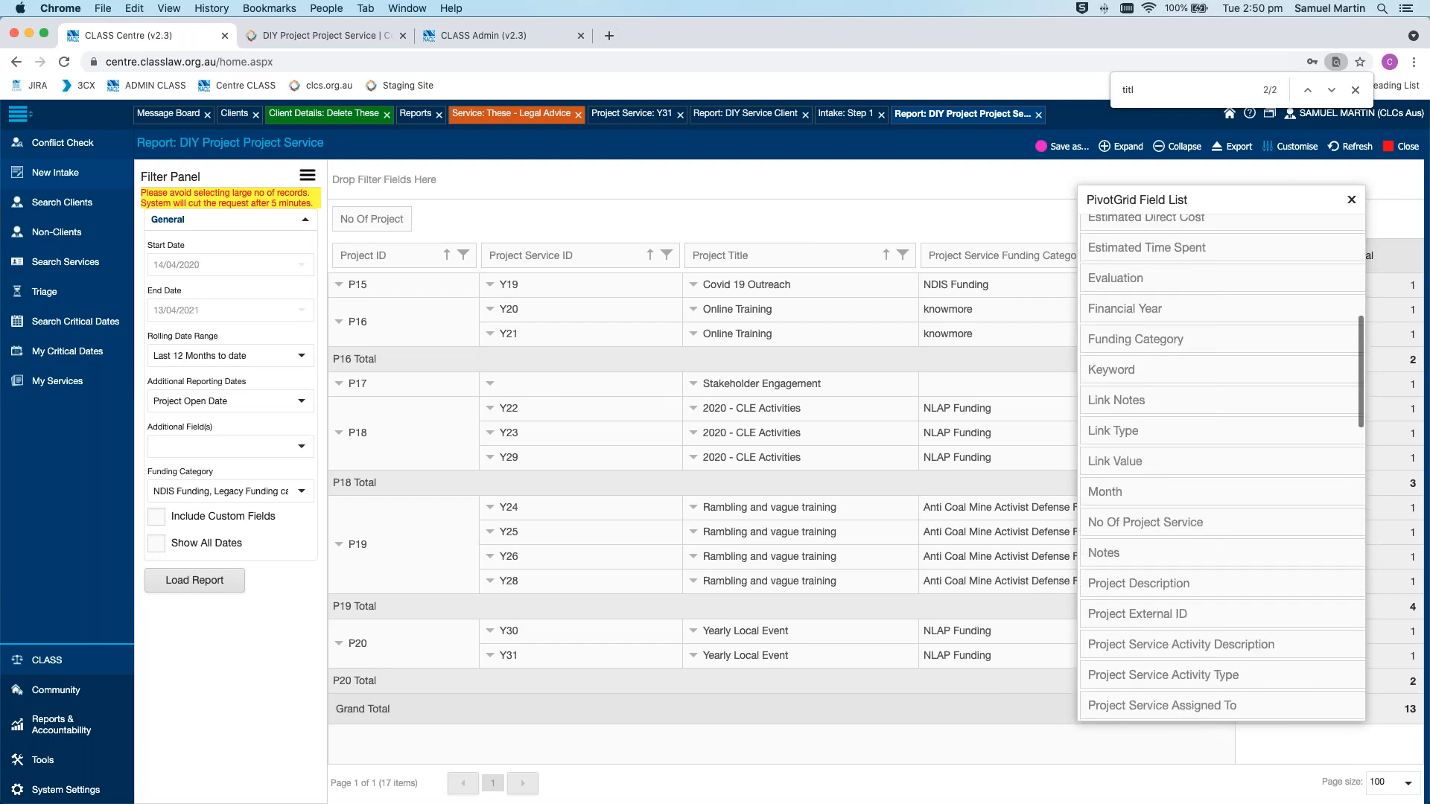
drag(1146, 523, 521, 219)
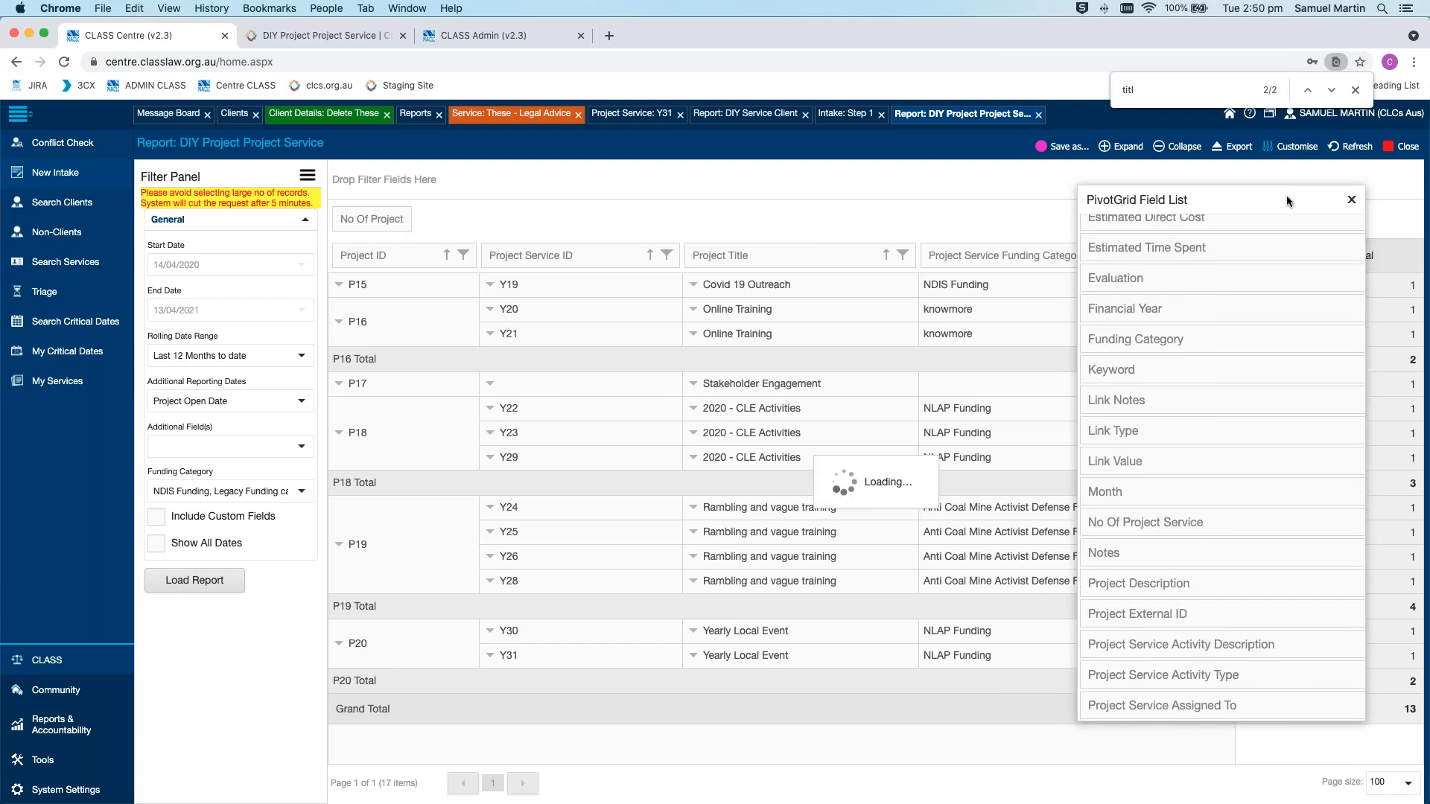
click(1351, 200)
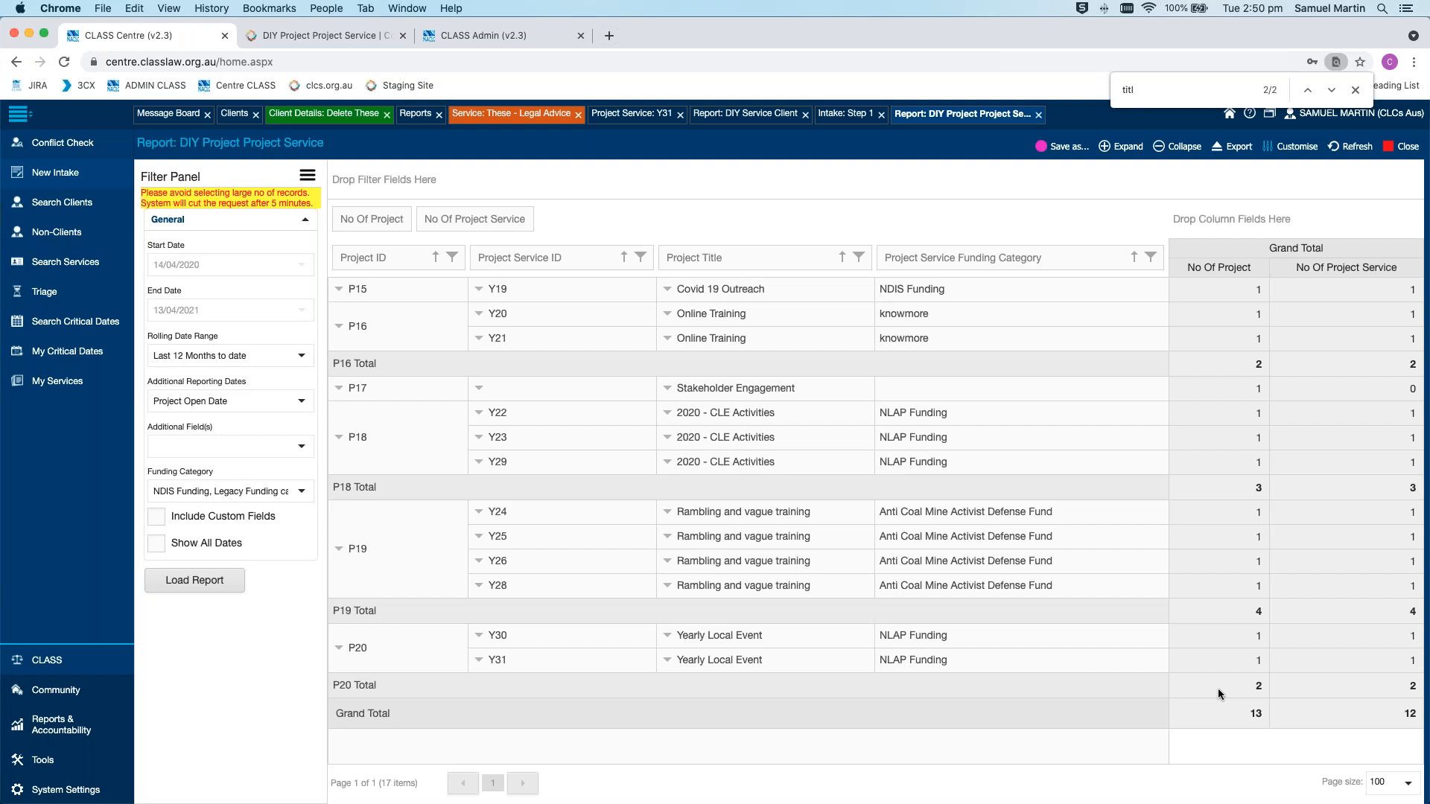
click(1270, 158)
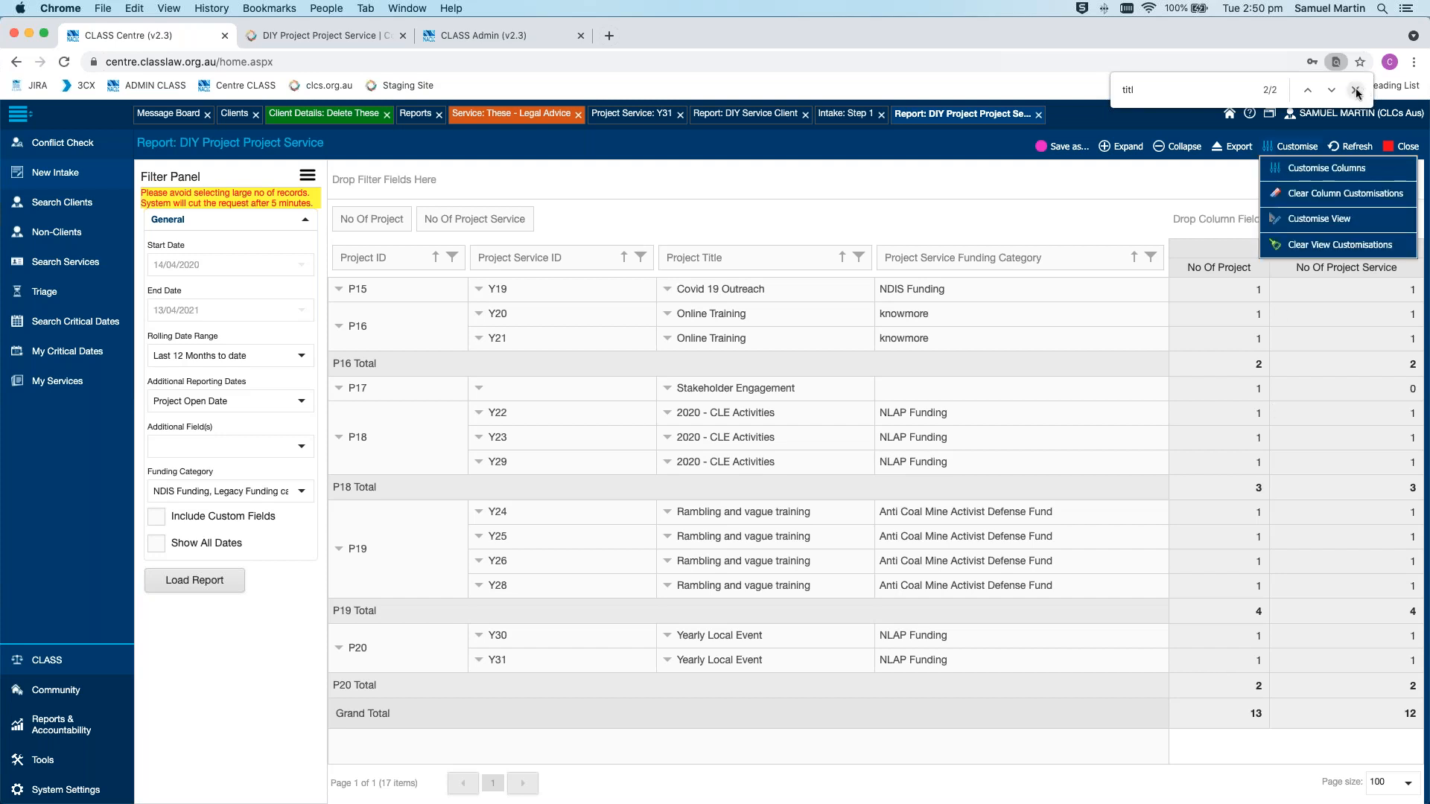
click(1356, 90)
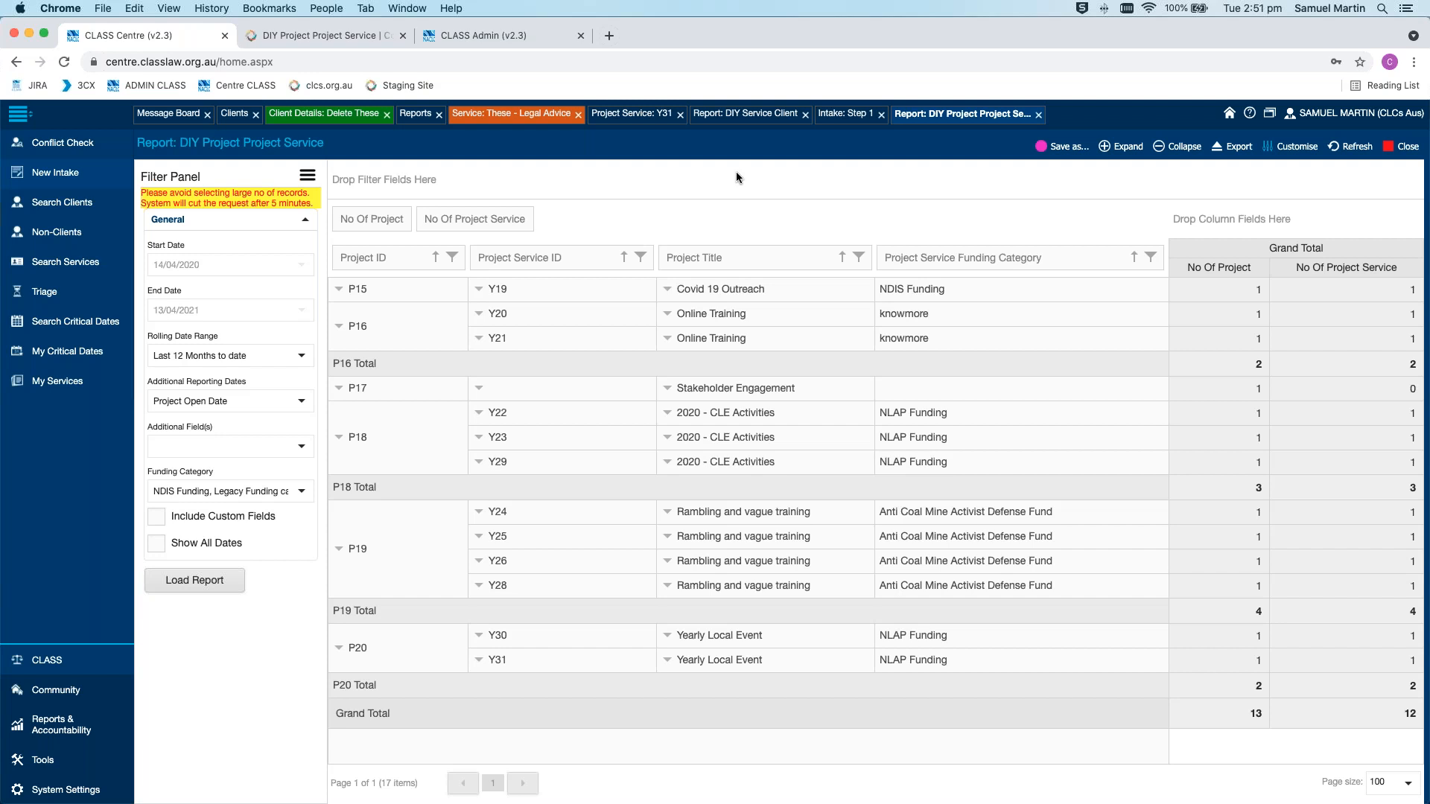
Reopen the PivotGrid field list and move the Project Title row field ahead of Project Service ID
click(1297, 147)
click(1326, 168)
scroll(1222, 470, down, 8)
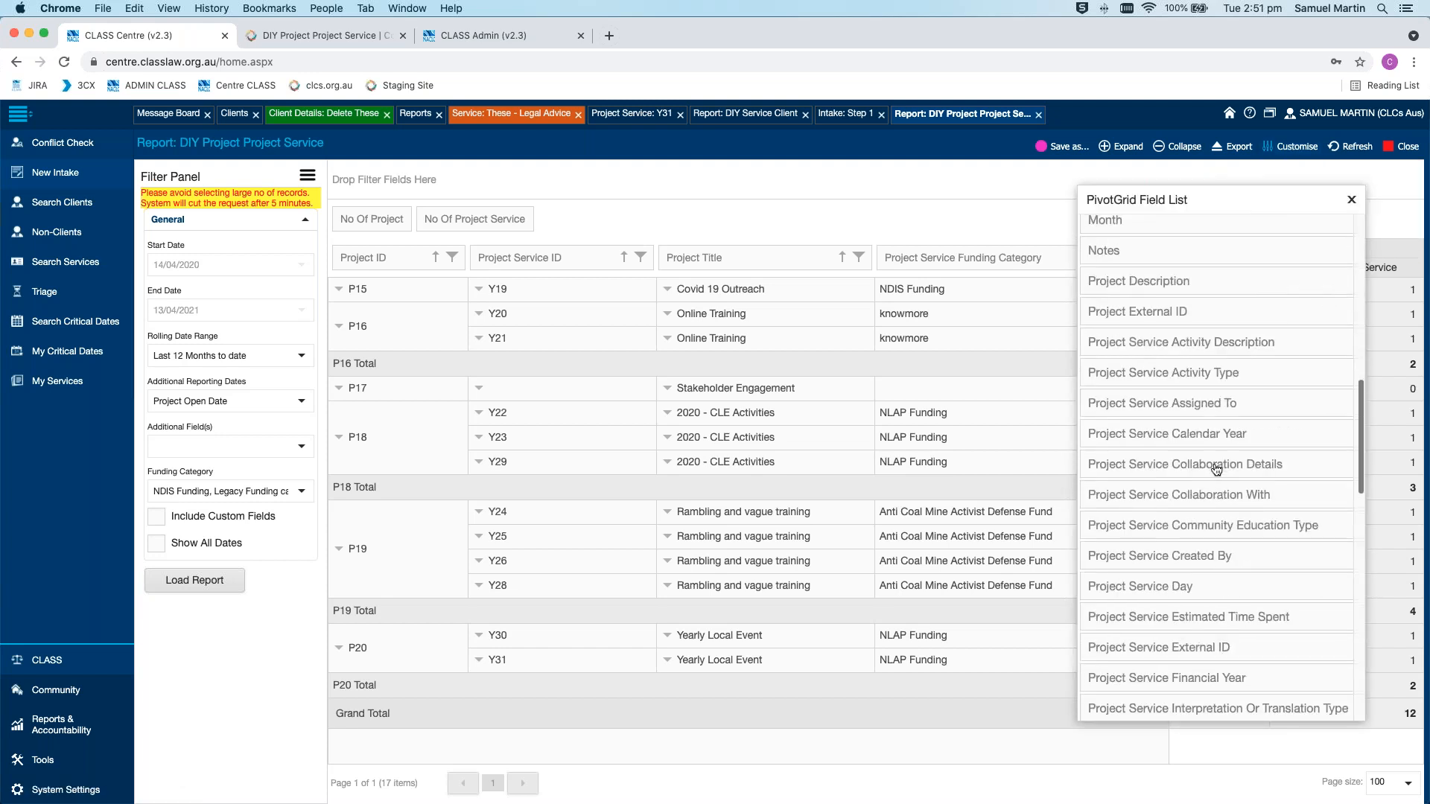
drag(748, 250, 484, 261)
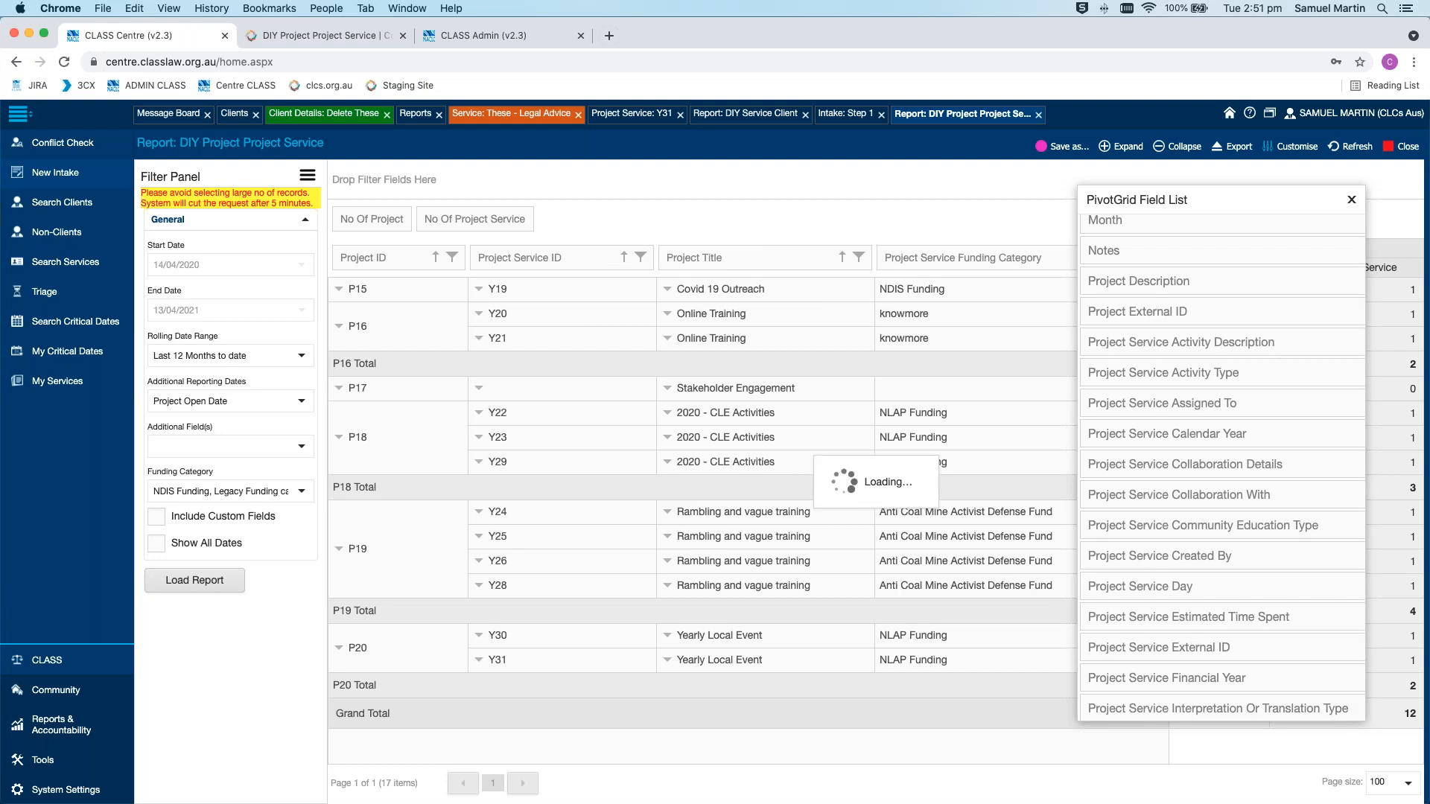
Add Project Service Type as a row field between Project Service ID and Project Service Funding Category
scroll(1270, 362, down, 15)
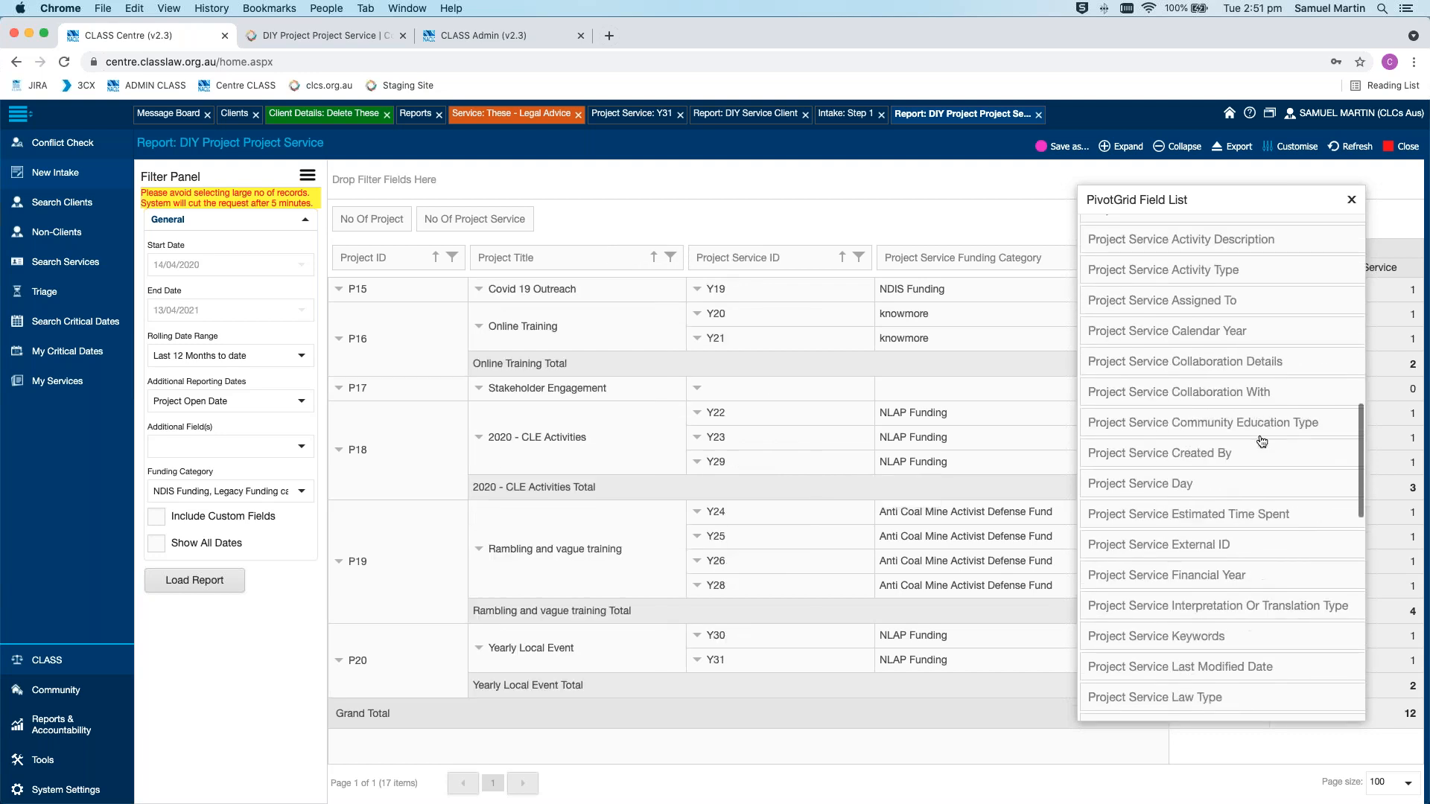
scroll(1262, 442, down, 8)
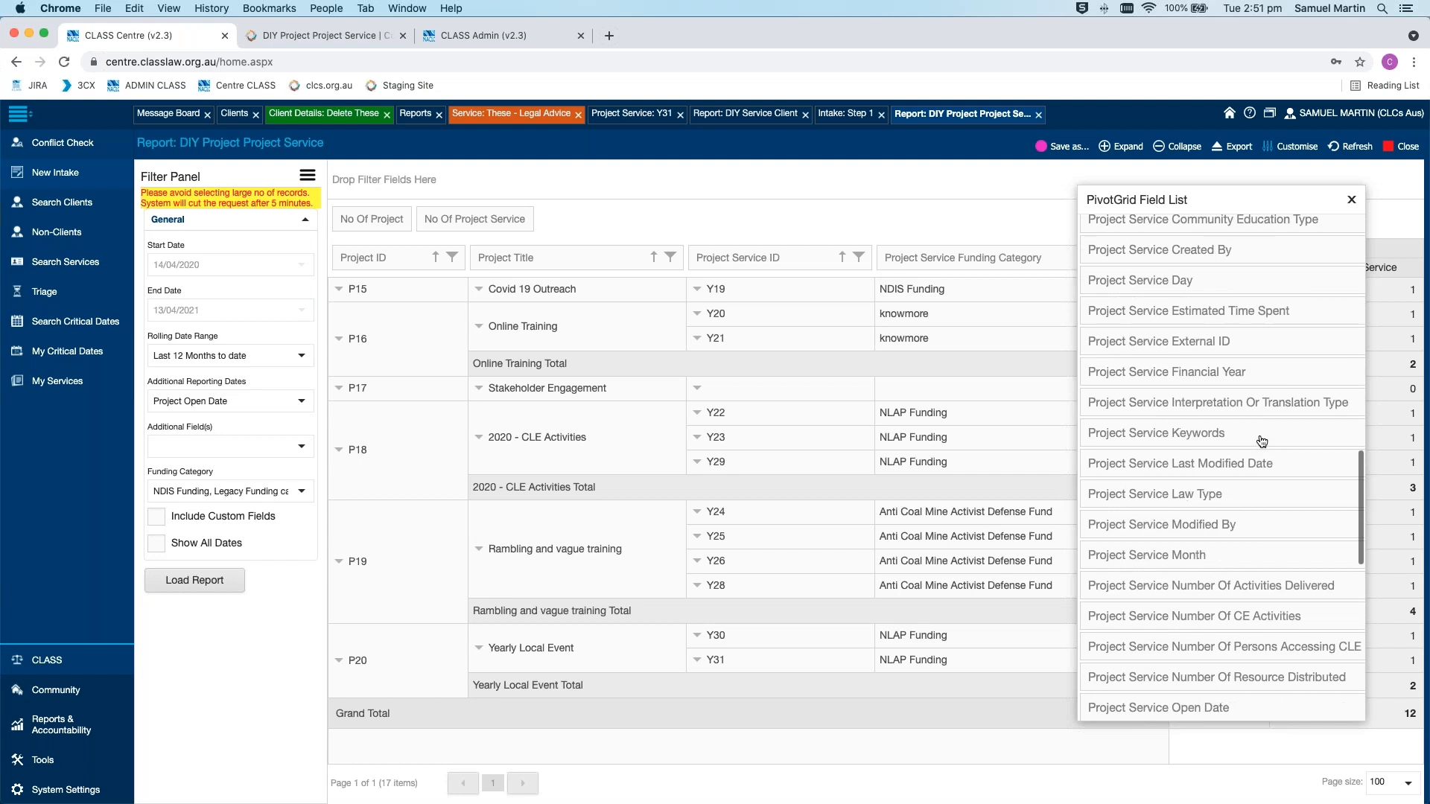
scroll(1262, 442, down, 8)
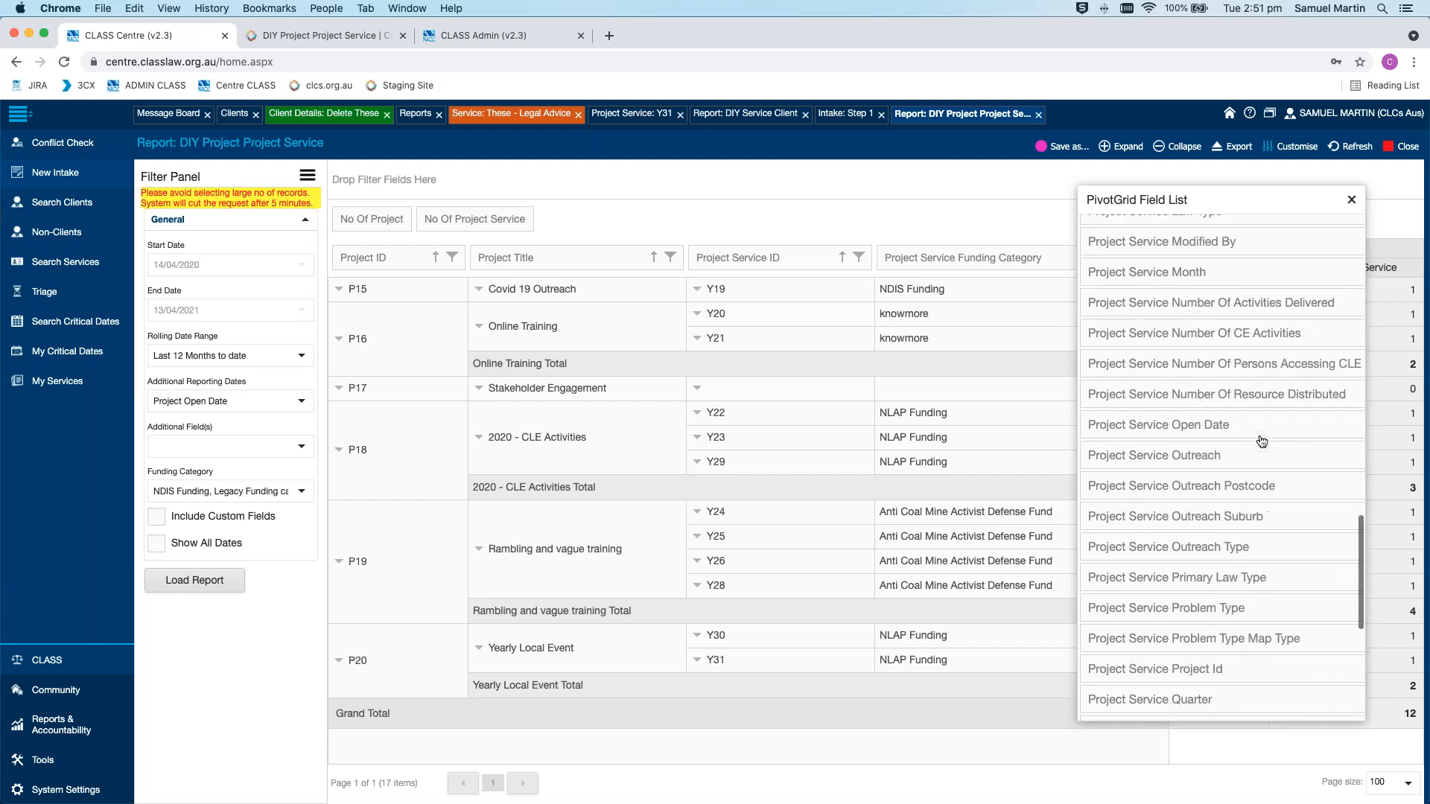
scroll(1262, 441, down, 6)
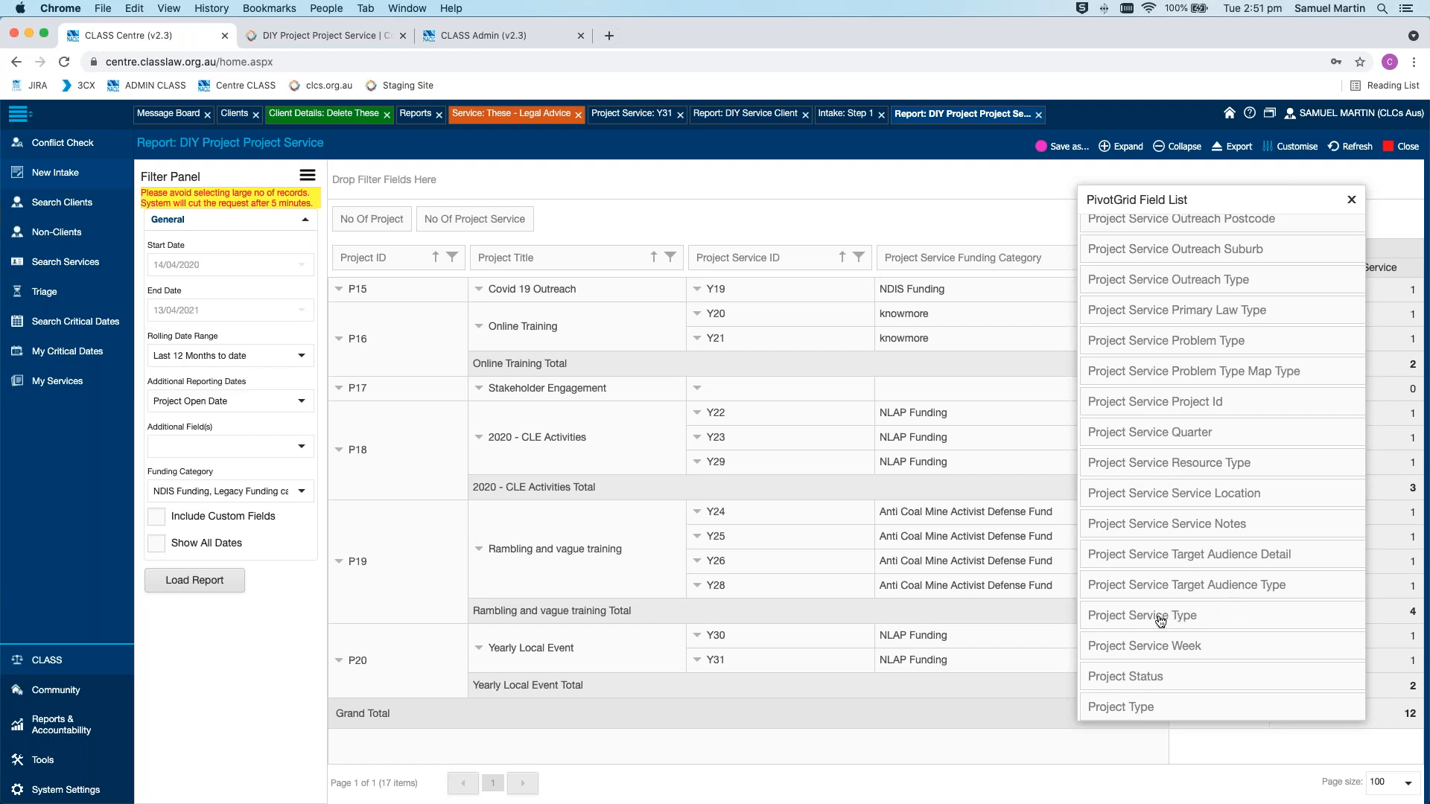
drag(1160, 621, 879, 257)
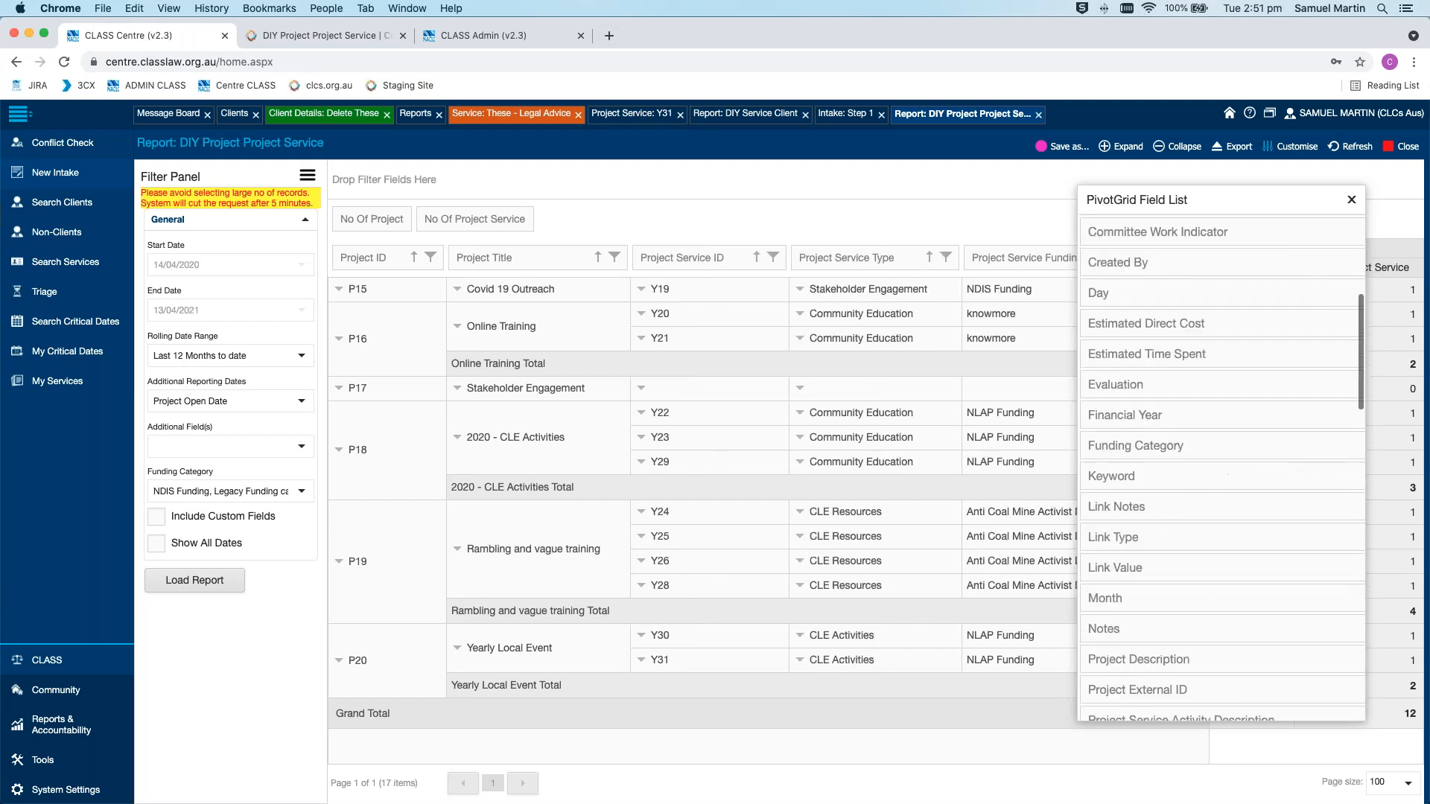
Examine the remaining available fields in the PivotGrid field list down to its end, and close the list
scroll(1222, 468, down, 5)
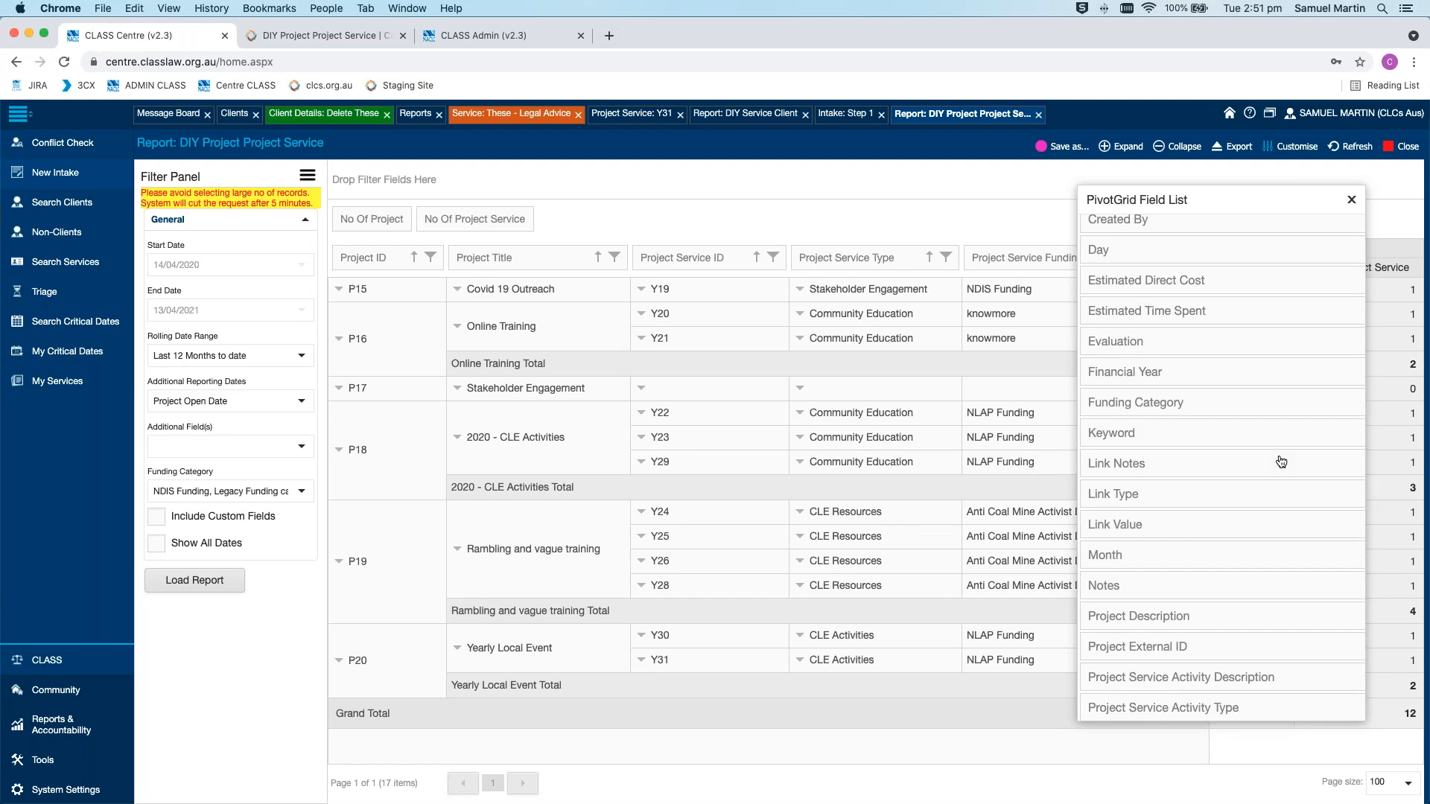
scroll(1282, 462, down, 10)
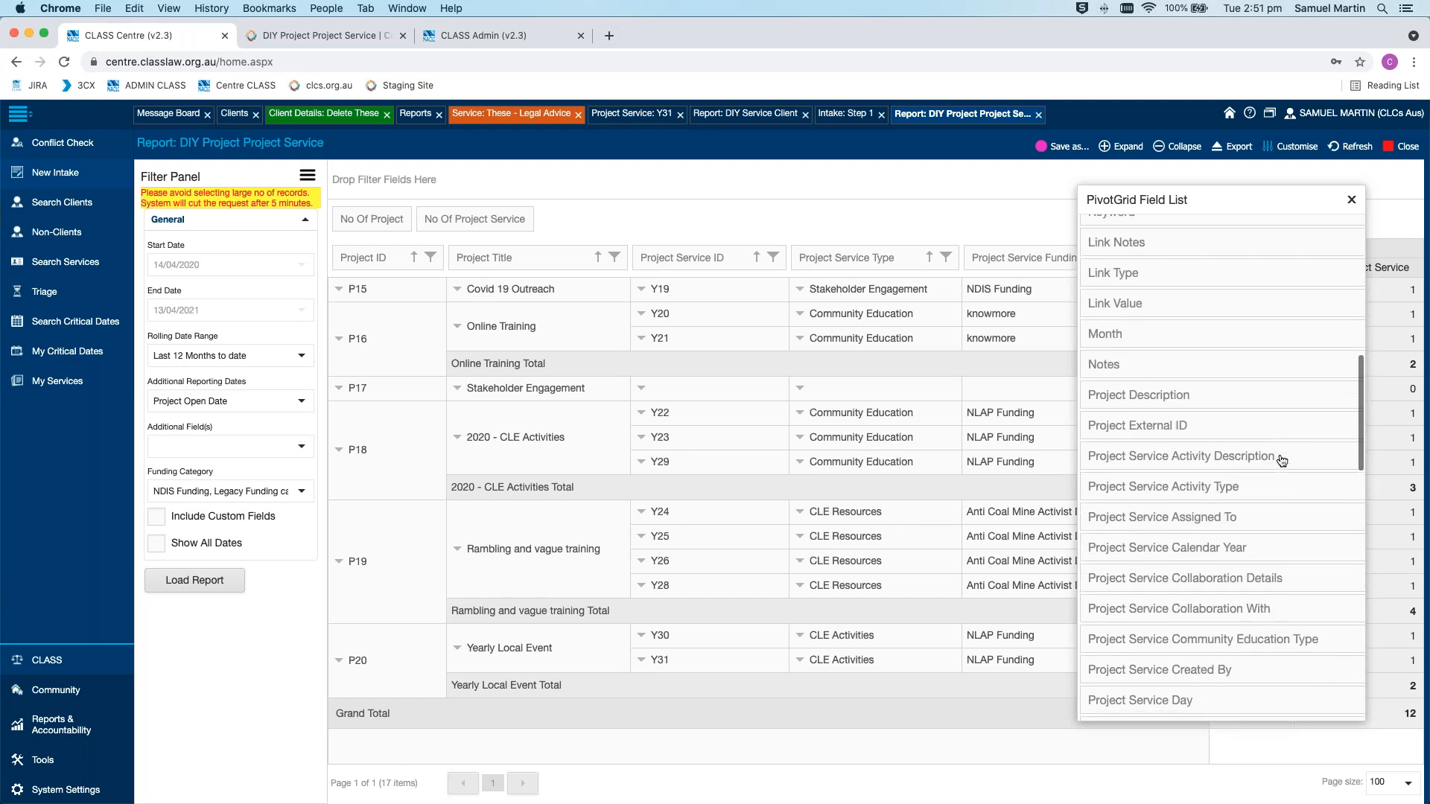
scroll(1281, 460, down, 7)
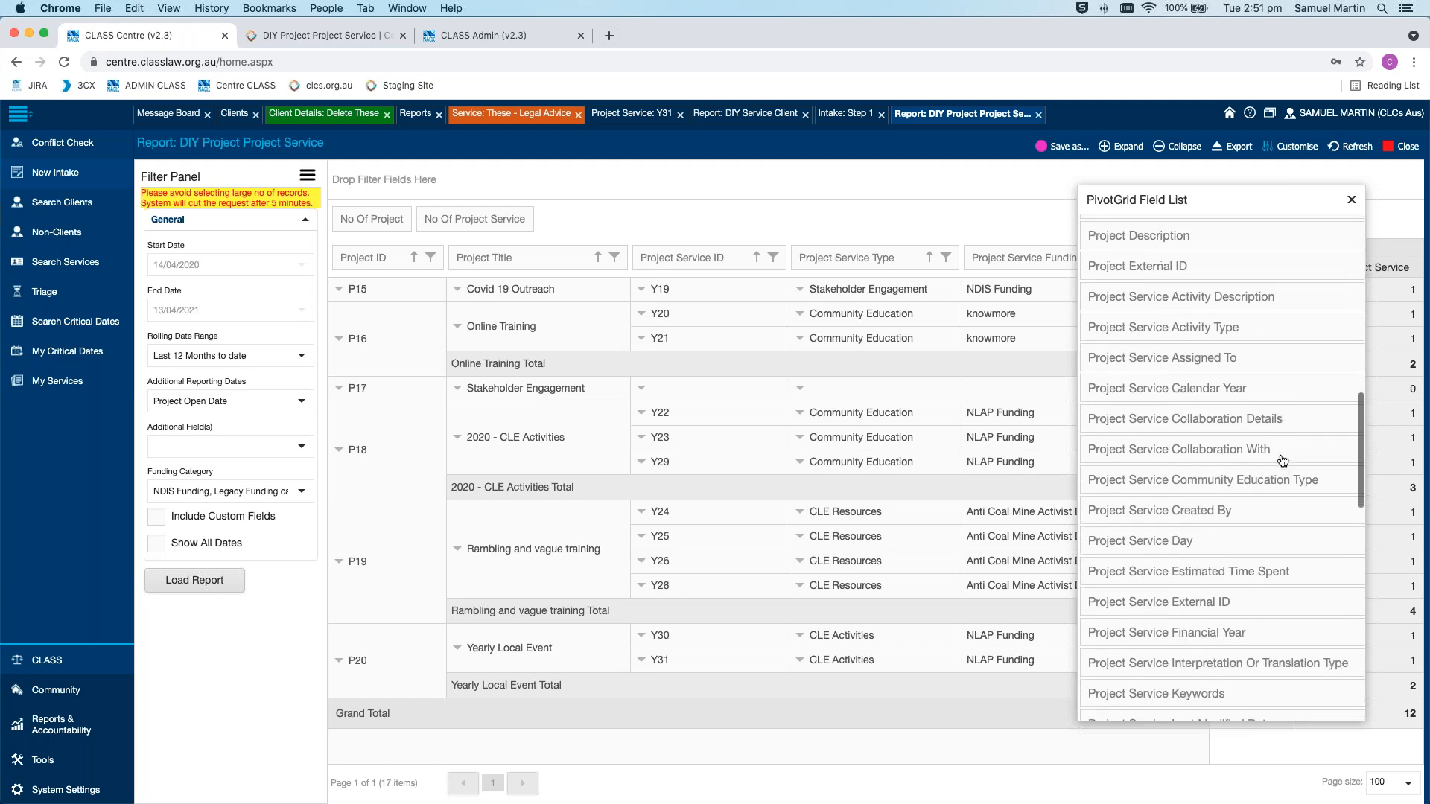
scroll(1282, 460, down, 10)
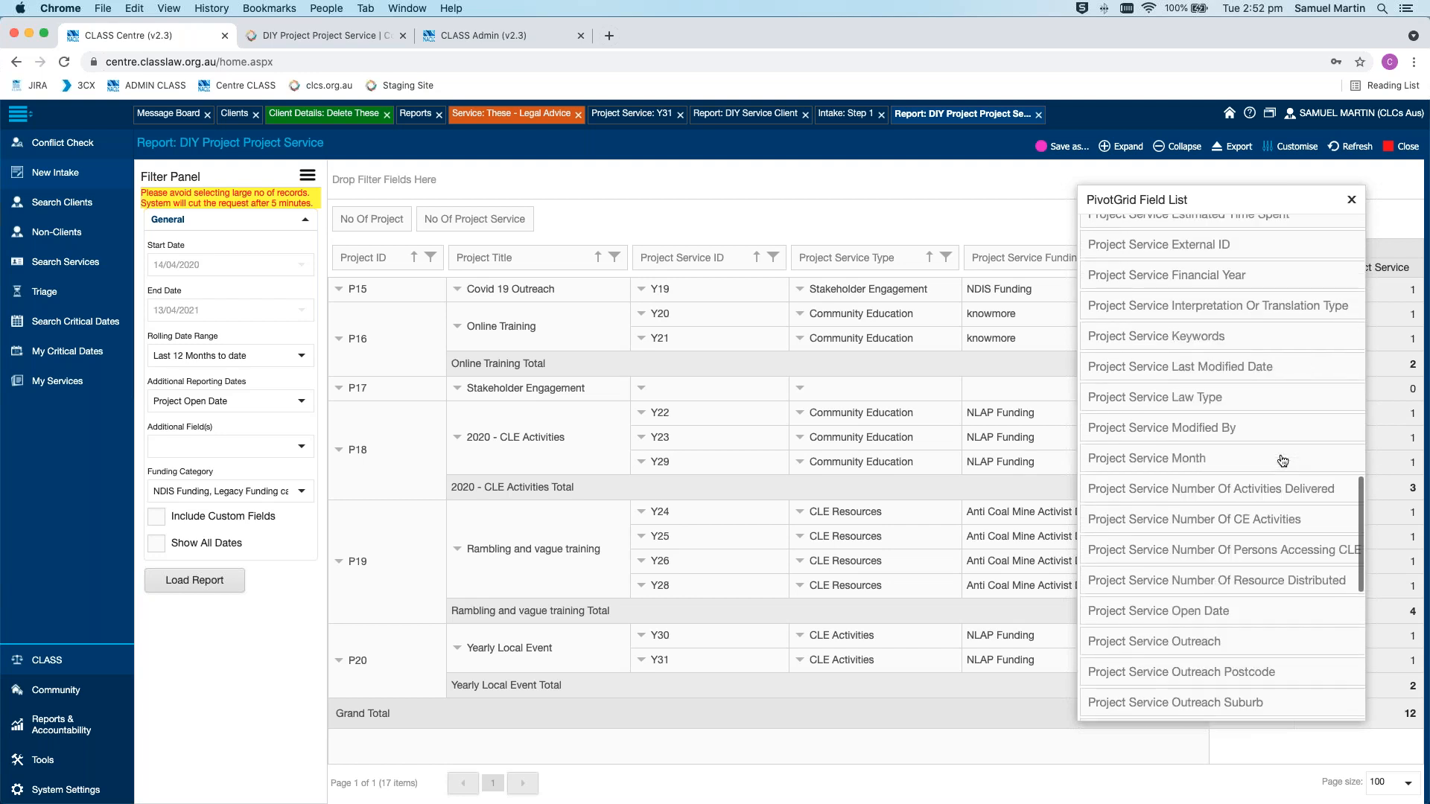
scroll(1283, 460, down, 7)
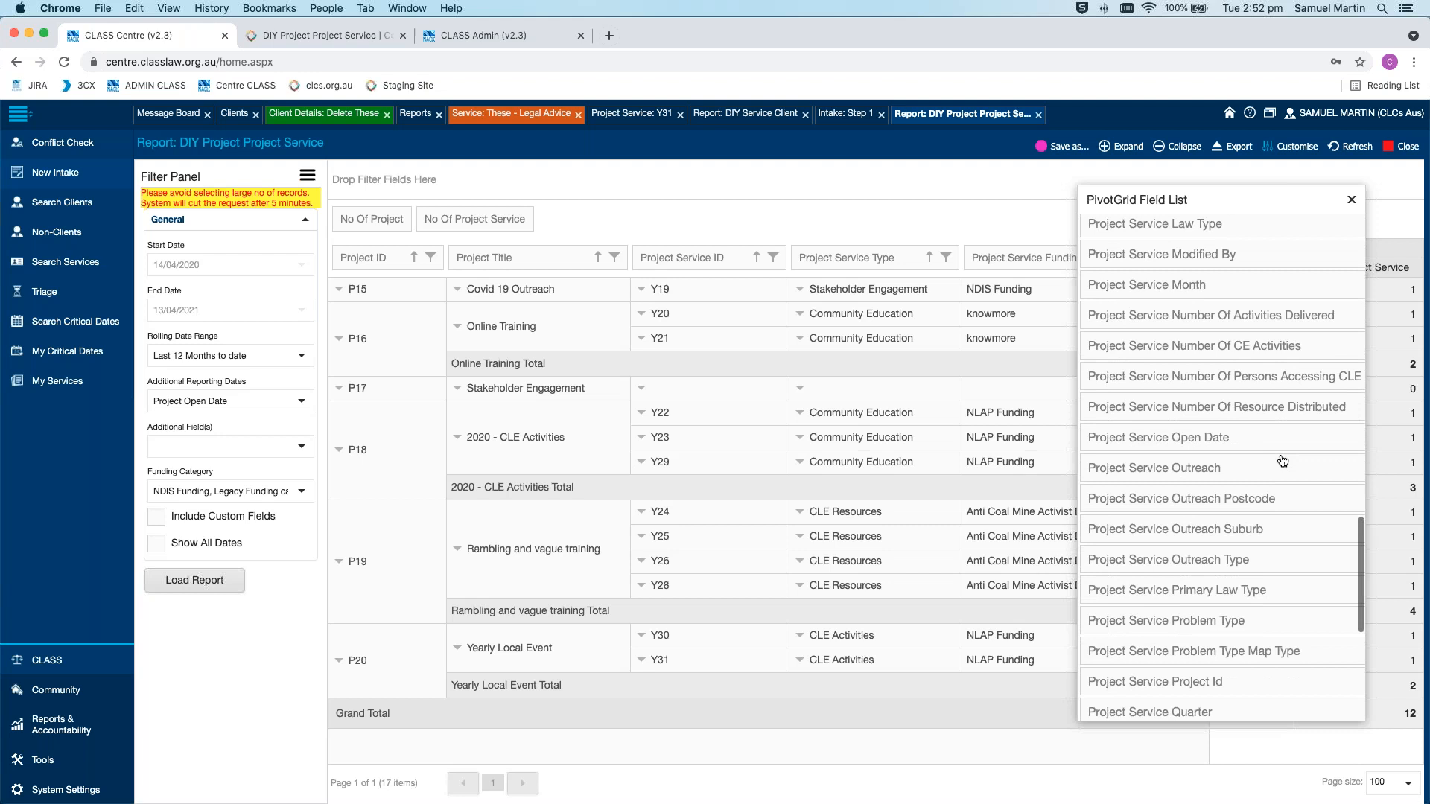
scroll(1282, 460, down, 9)
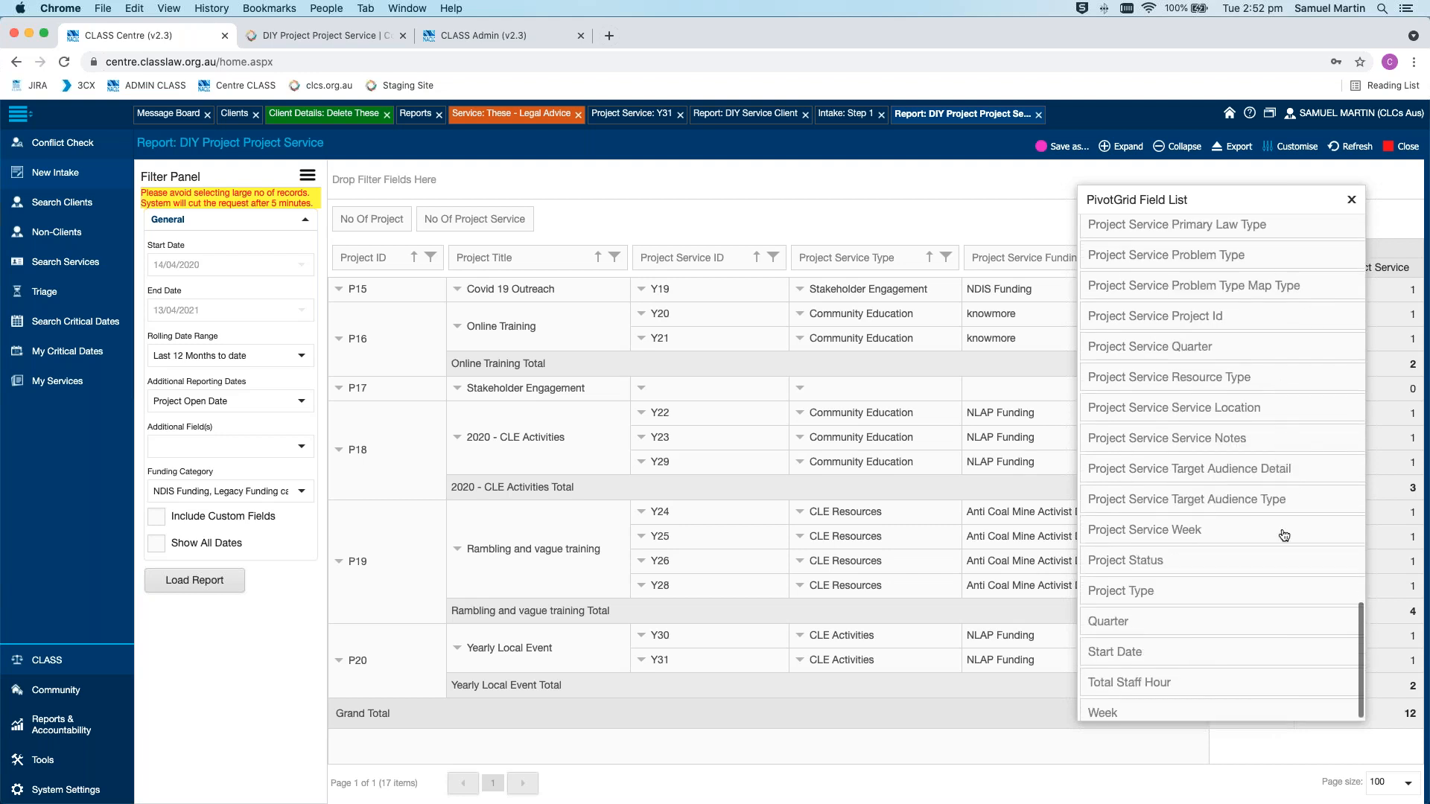
scroll(1284, 536, down, 1)
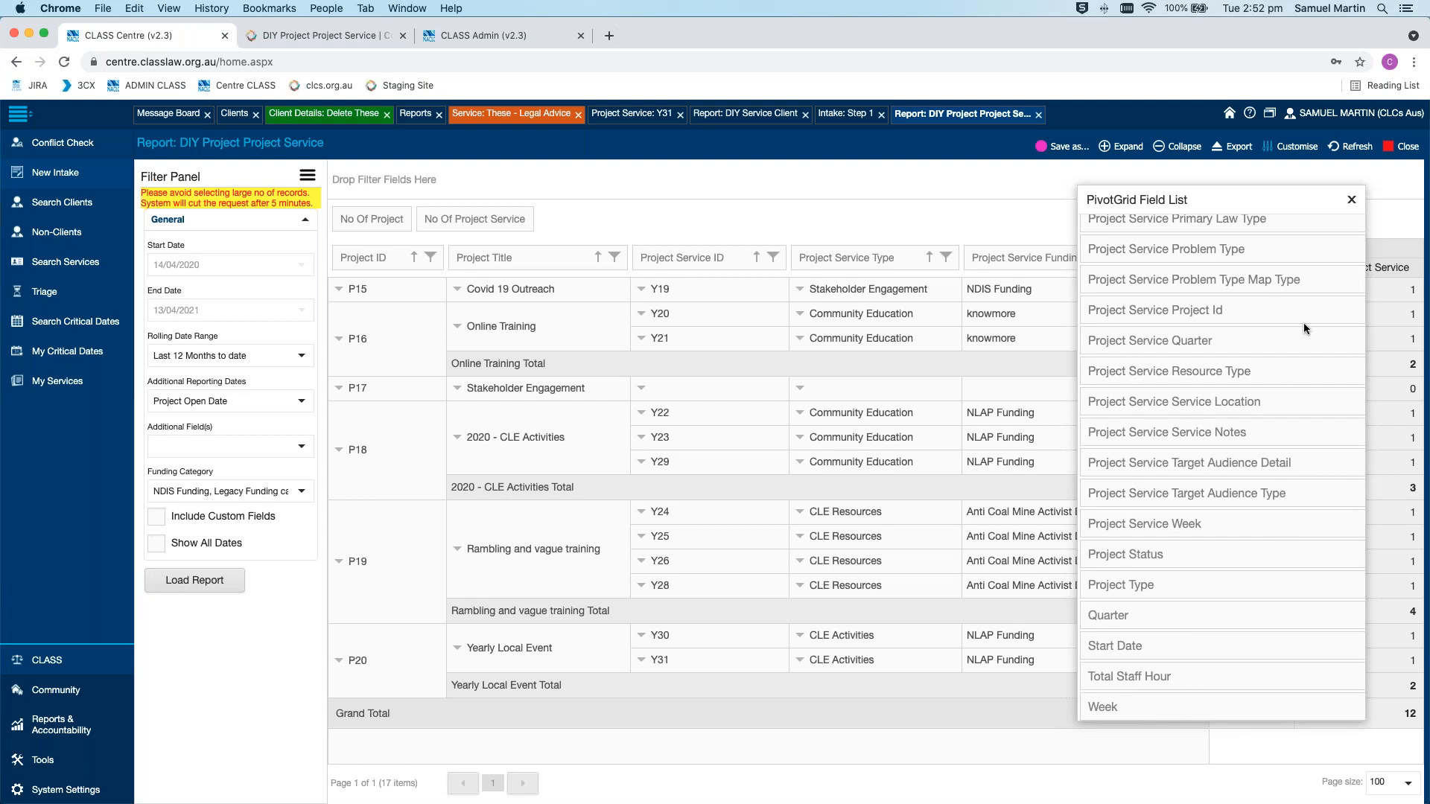
click(1352, 202)
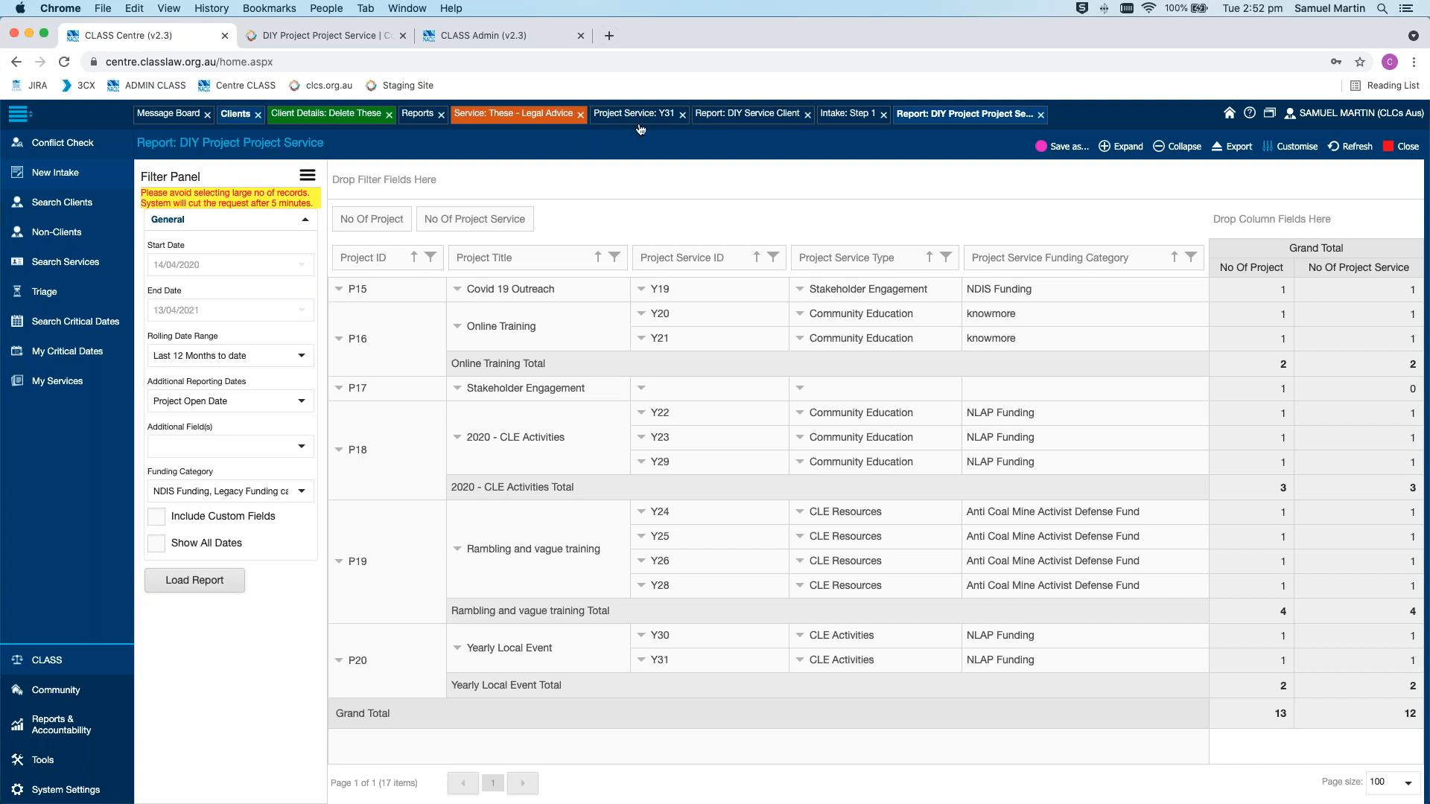
Add the client keyword "blue tie" in the open Intake: Step 1 form
click(848, 113)
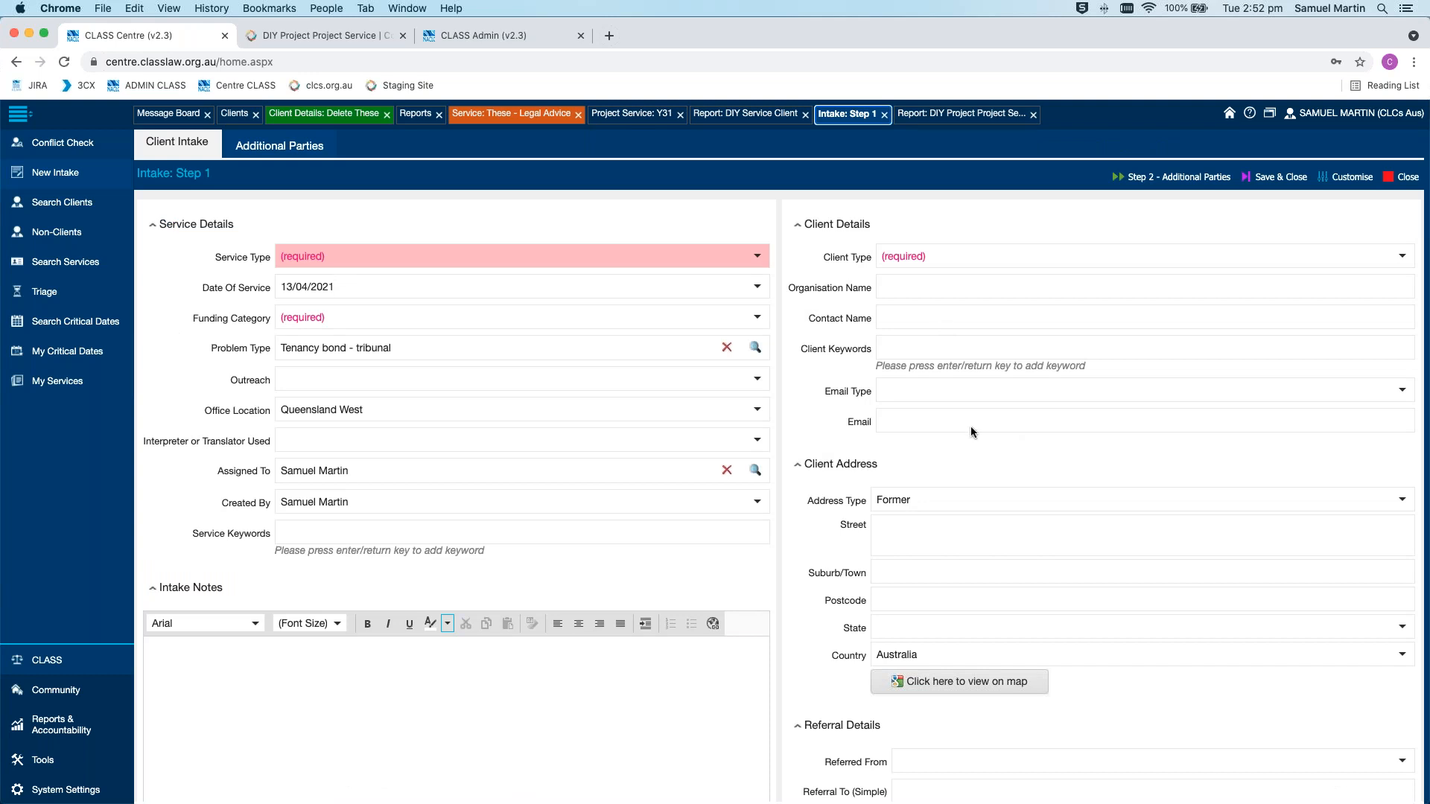
click(974, 346)
text(blue tie)
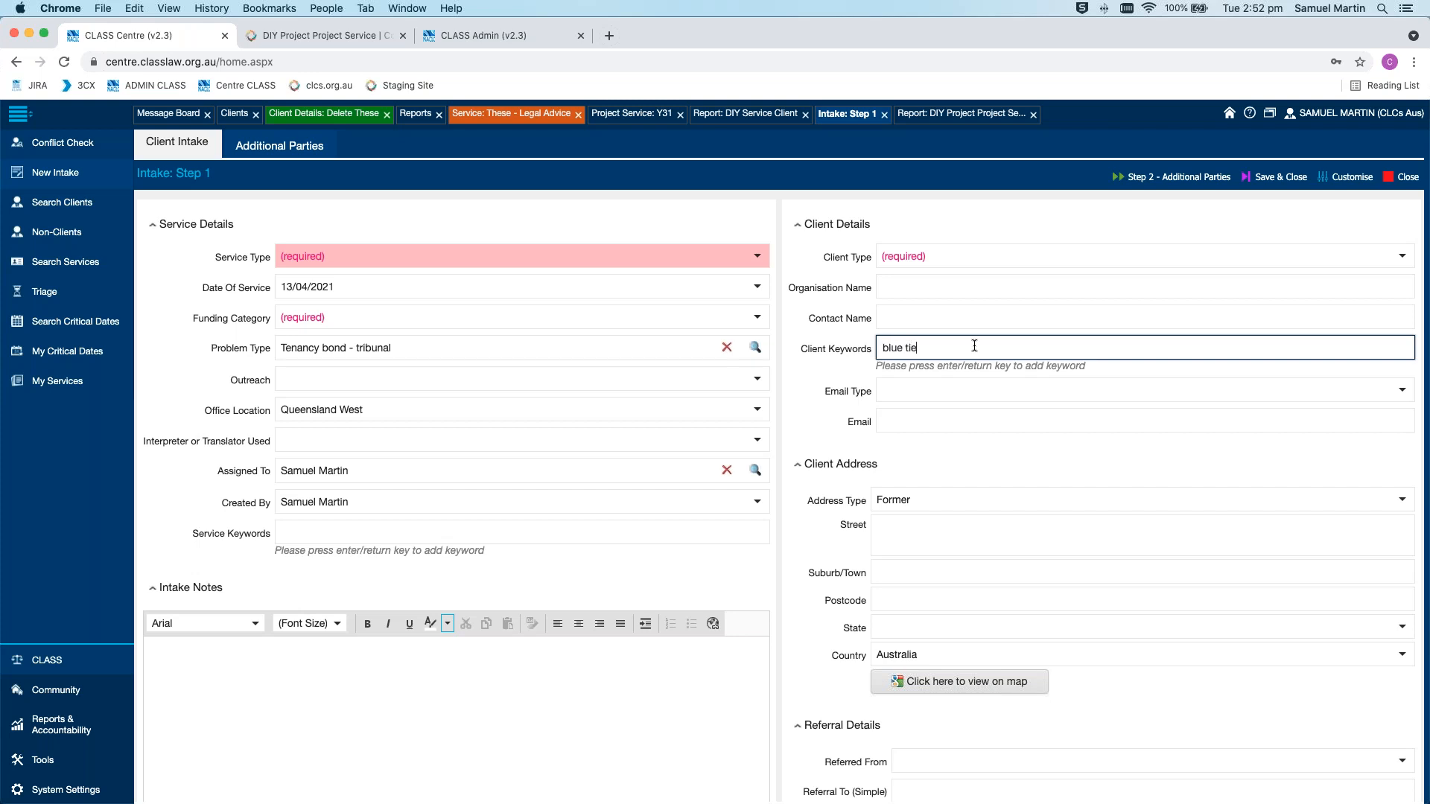
key(Return)
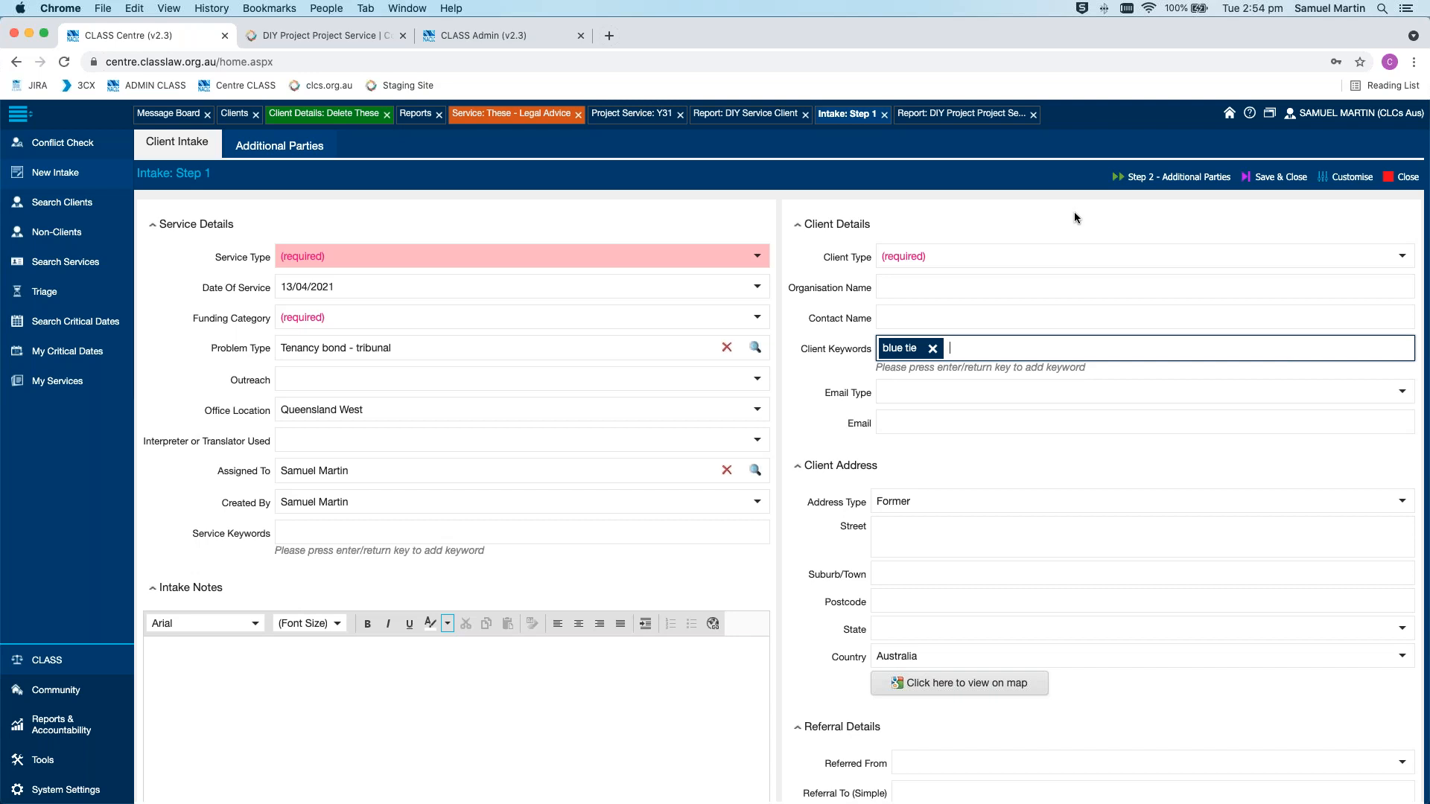
Look over the open DIY Service Client report and the list of DIY reports, and return to the intake form
click(729, 114)
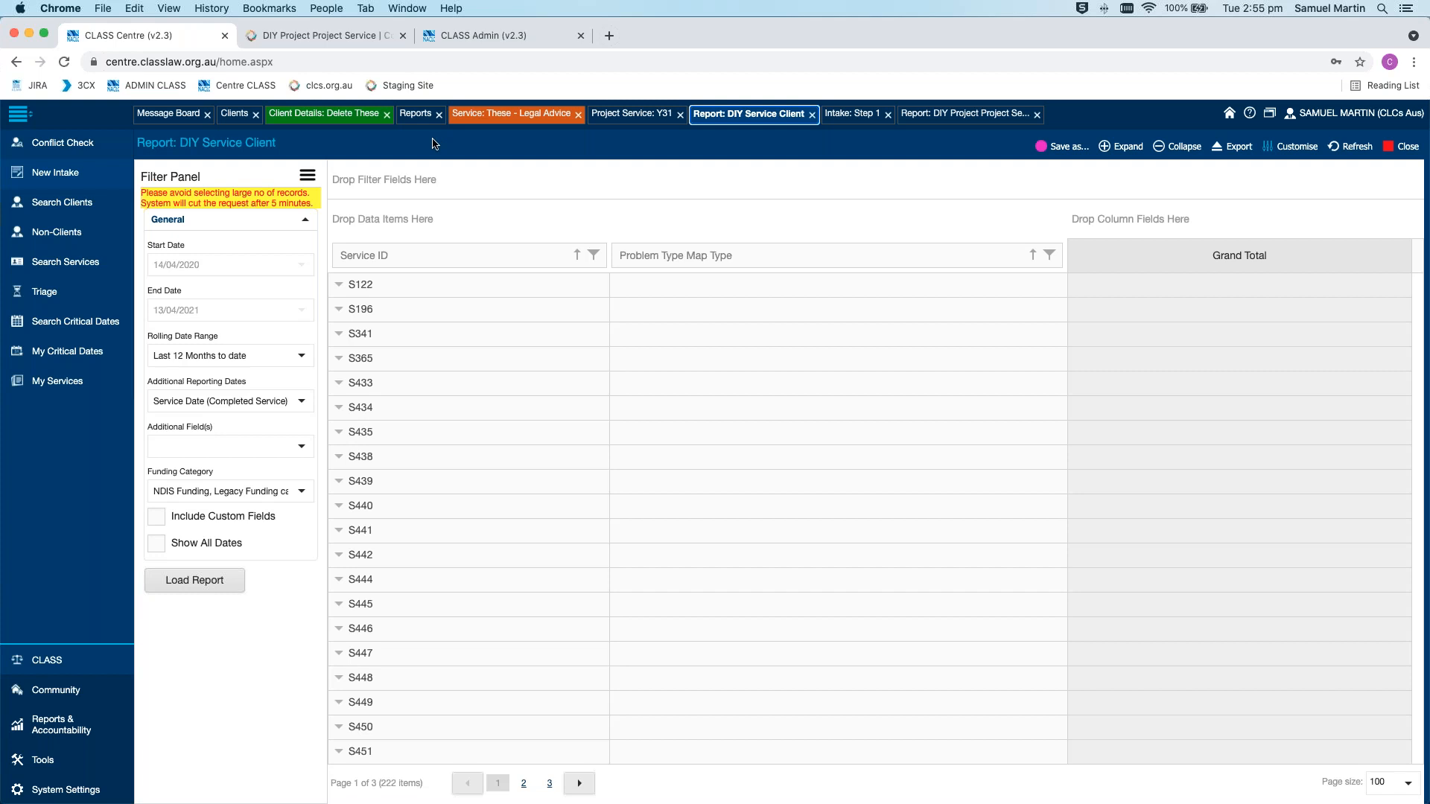
click(415, 114)
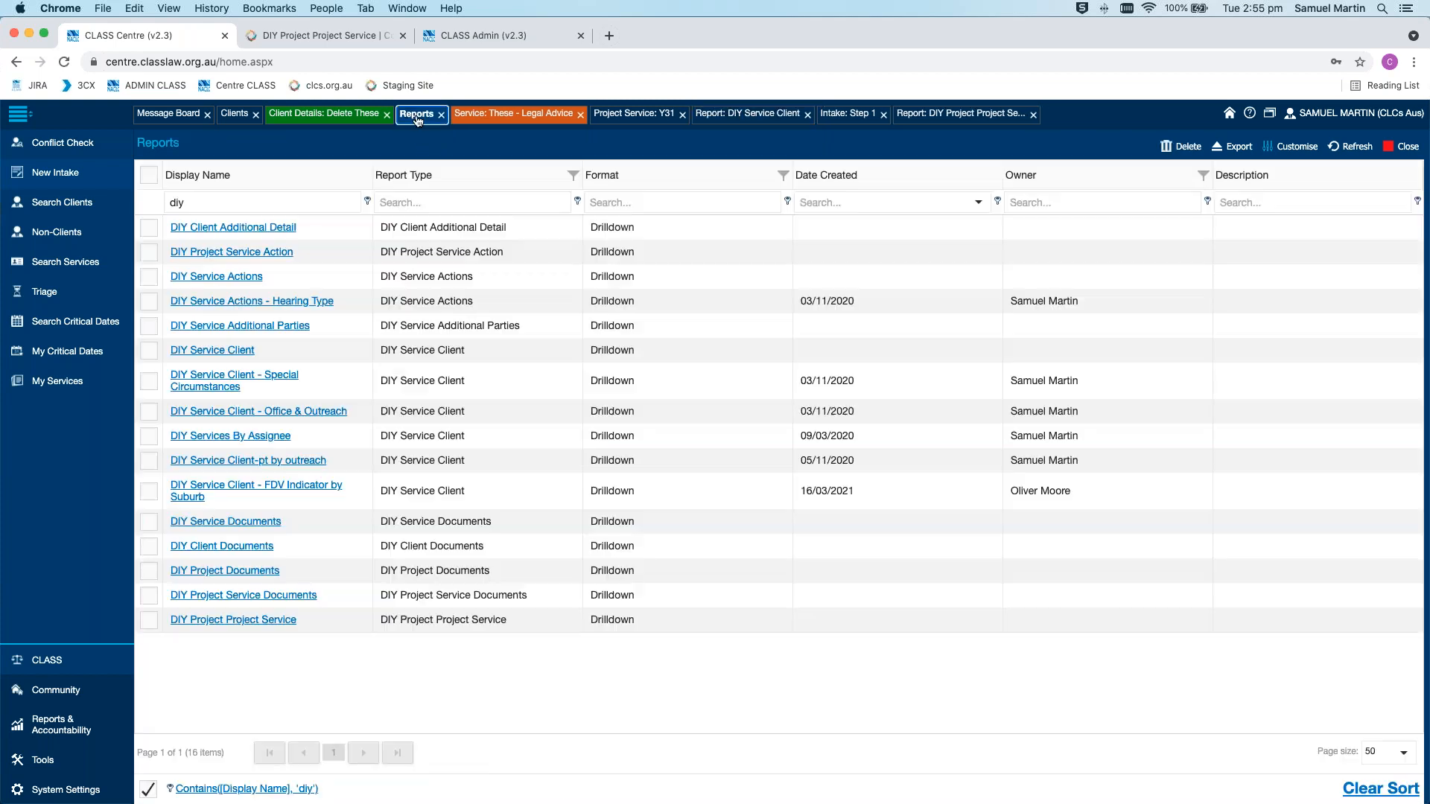
click(847, 114)
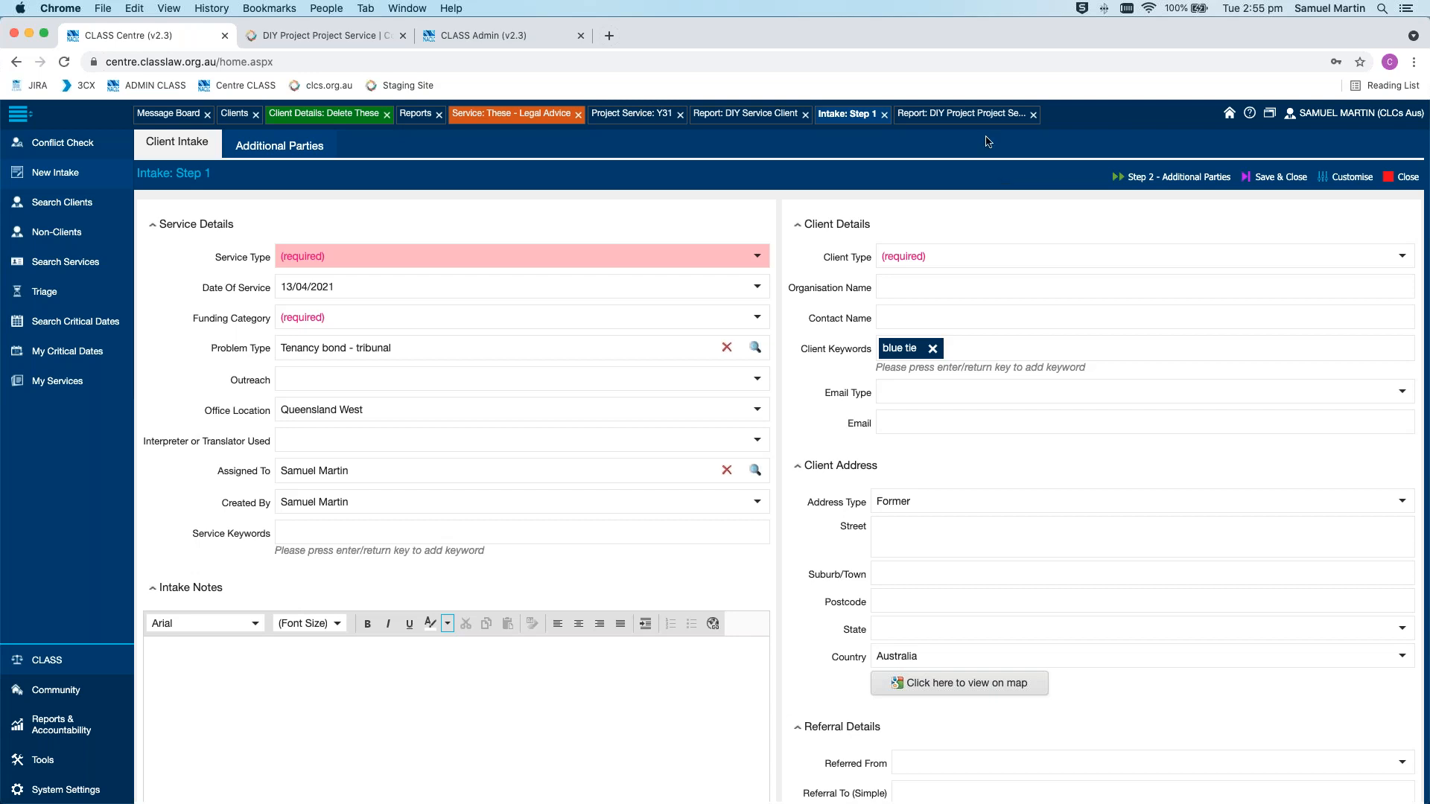
In the DIY Project Project Service report, add Project Service Activity Type as a row field between Project Service Type and Project Service Funding Category
click(969, 115)
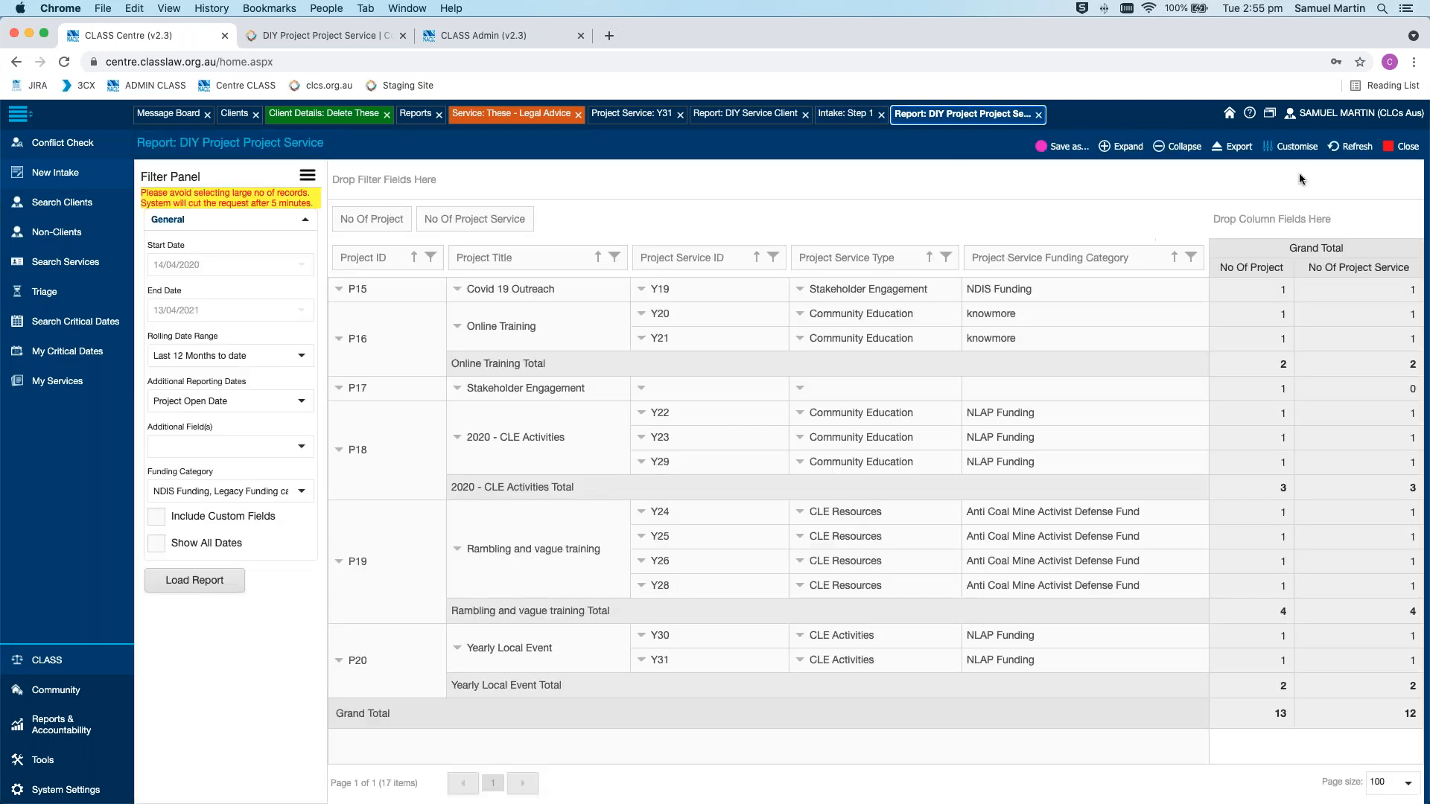
click(1302, 154)
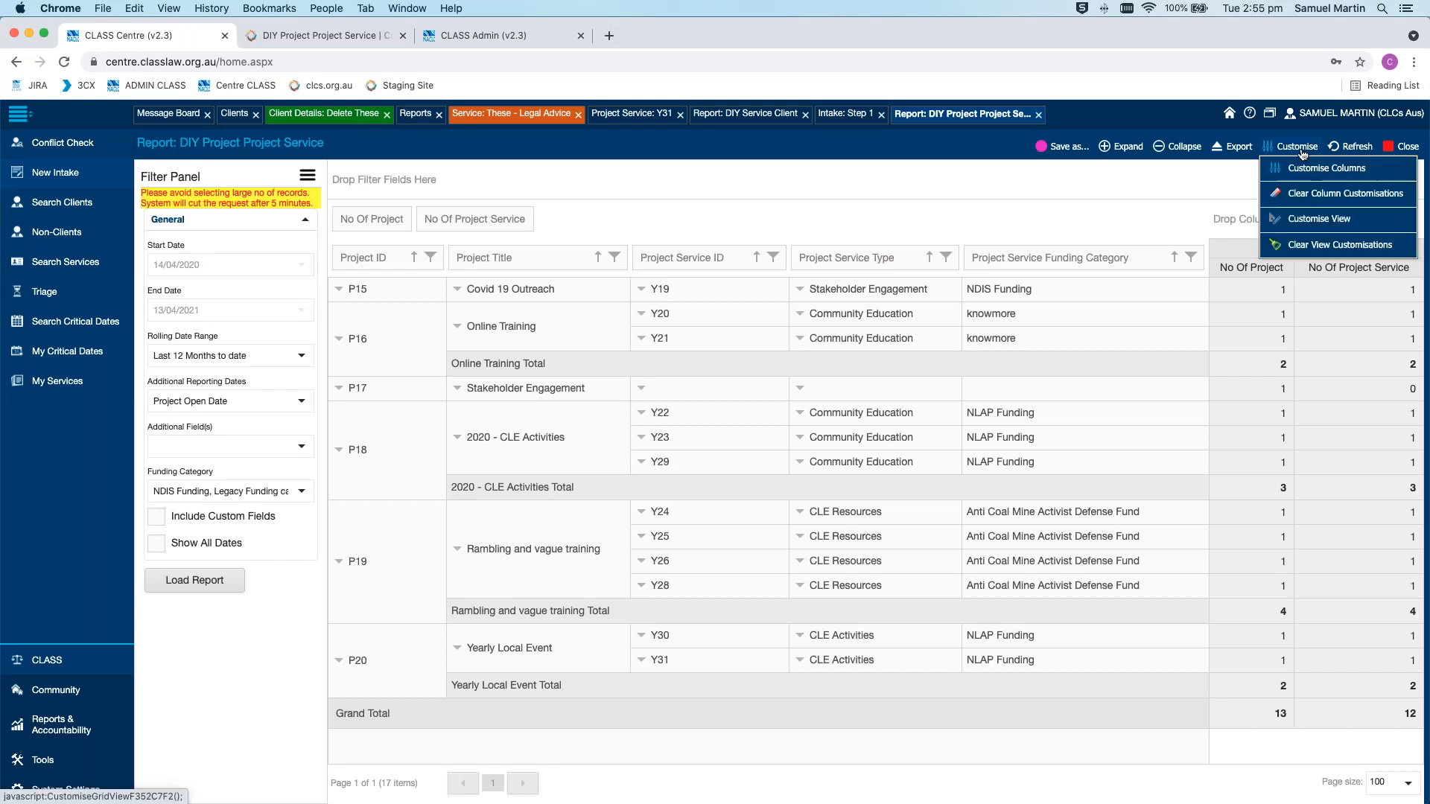
click(1300, 165)
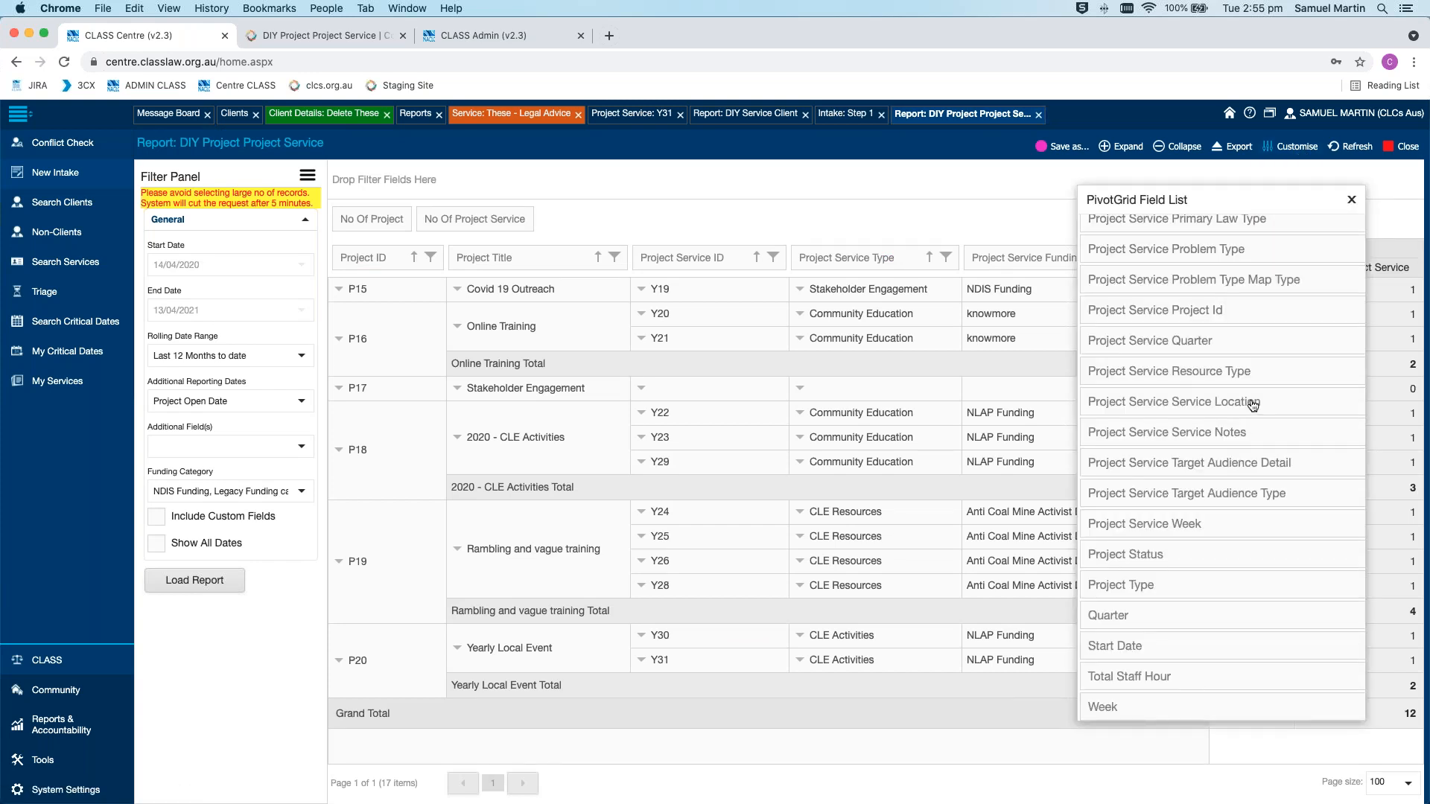
scroll(1255, 404, up, 7)
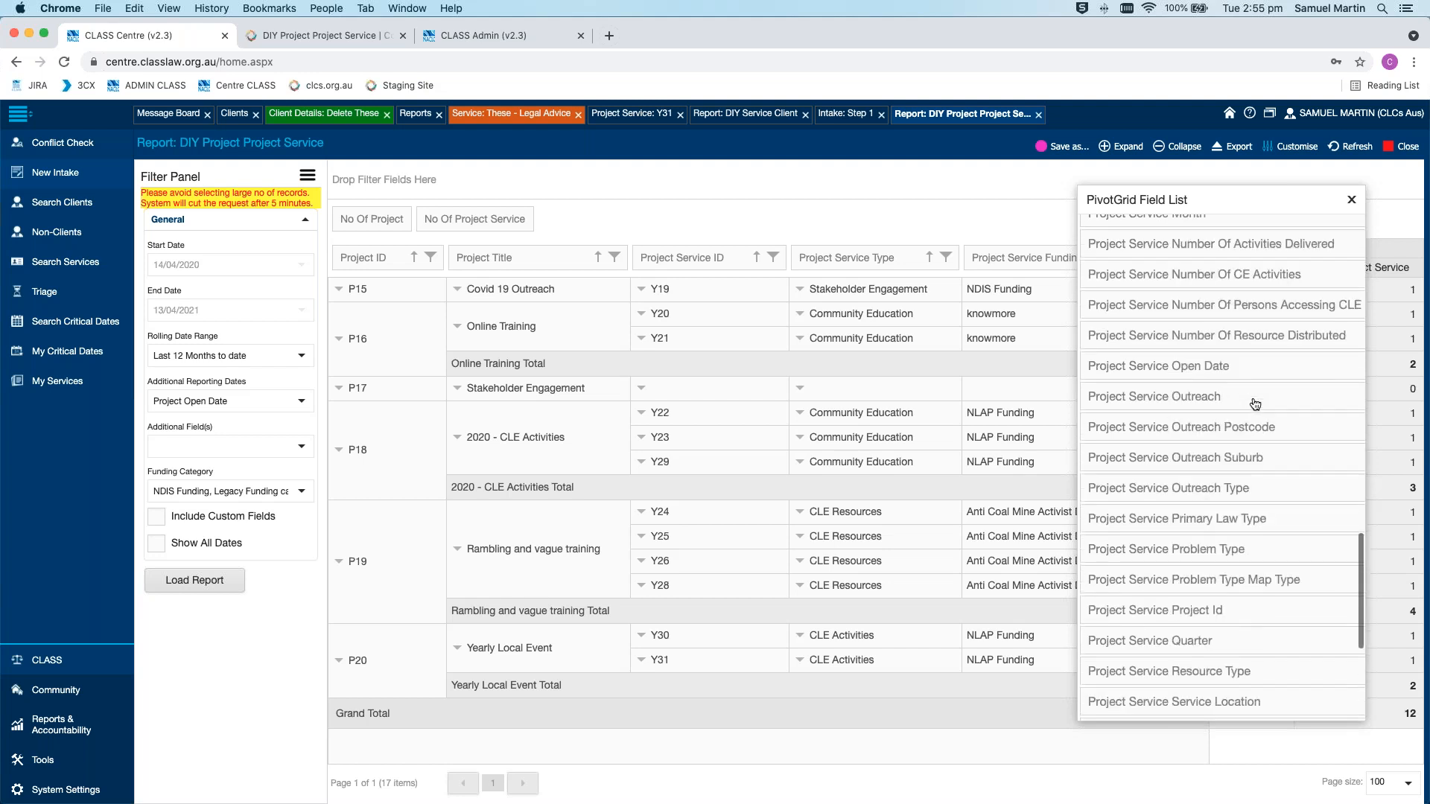
scroll(1255, 404, up, 6)
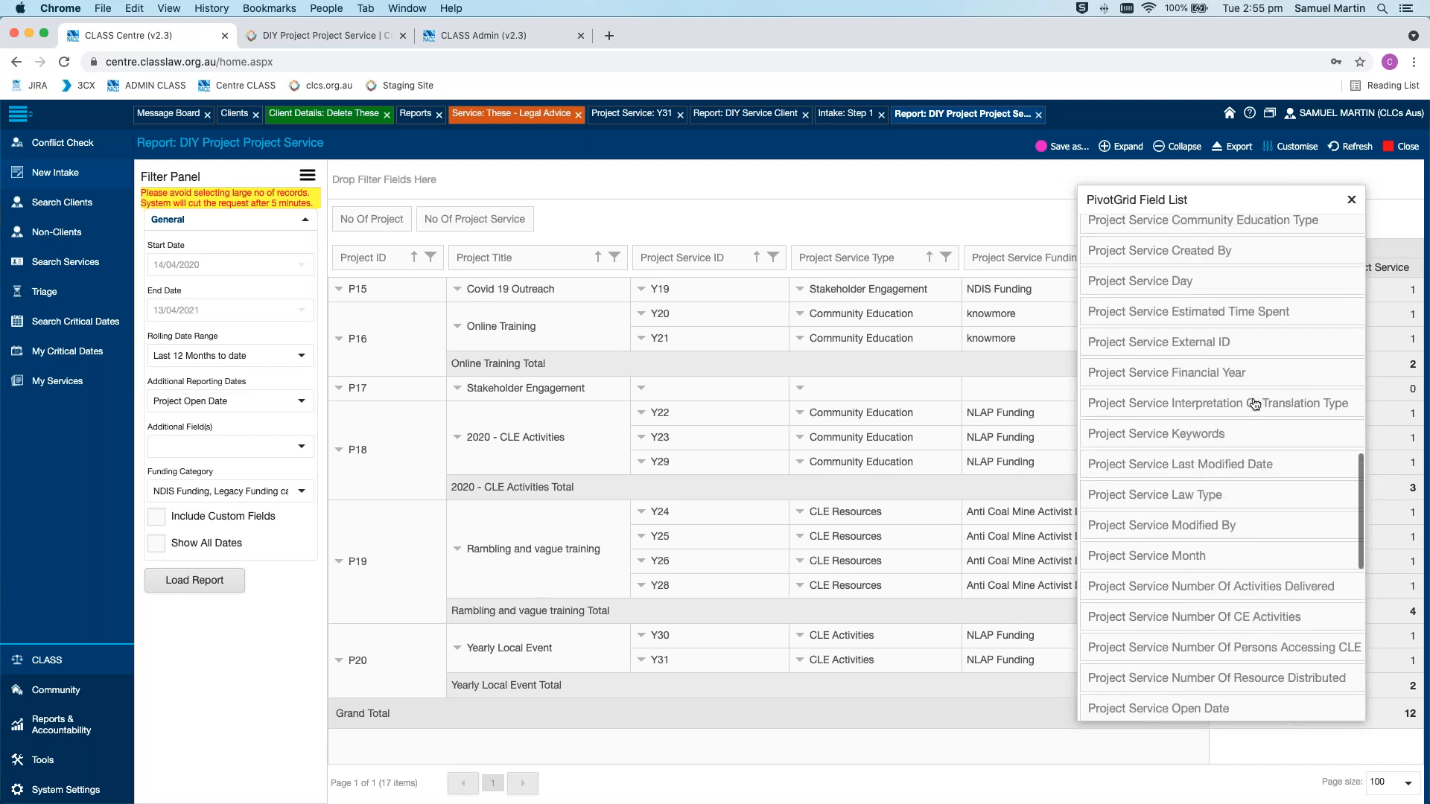
drag(1231, 396, 1031, 328)
drag(972, 265, 968, 253)
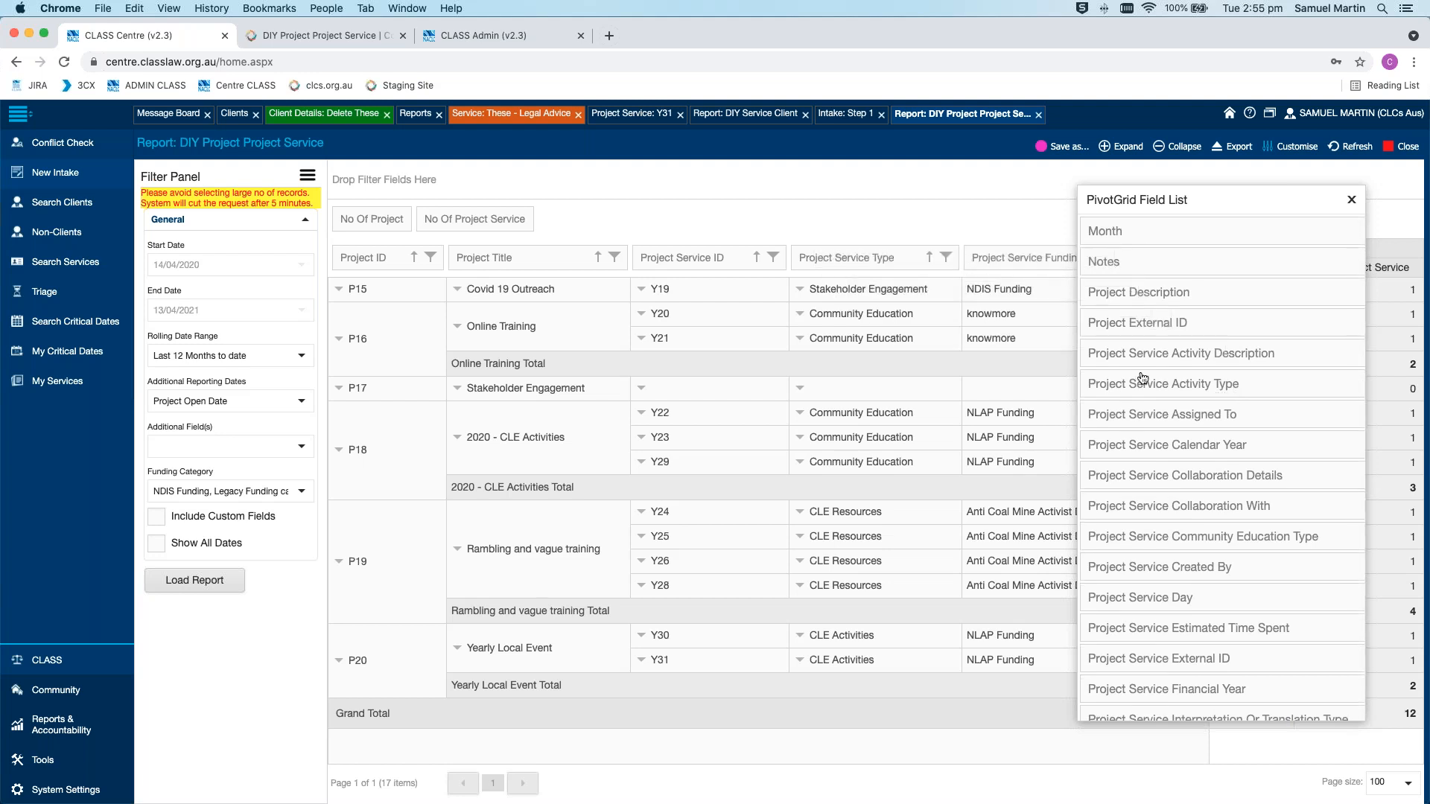
drag(1142, 378, 963, 265)
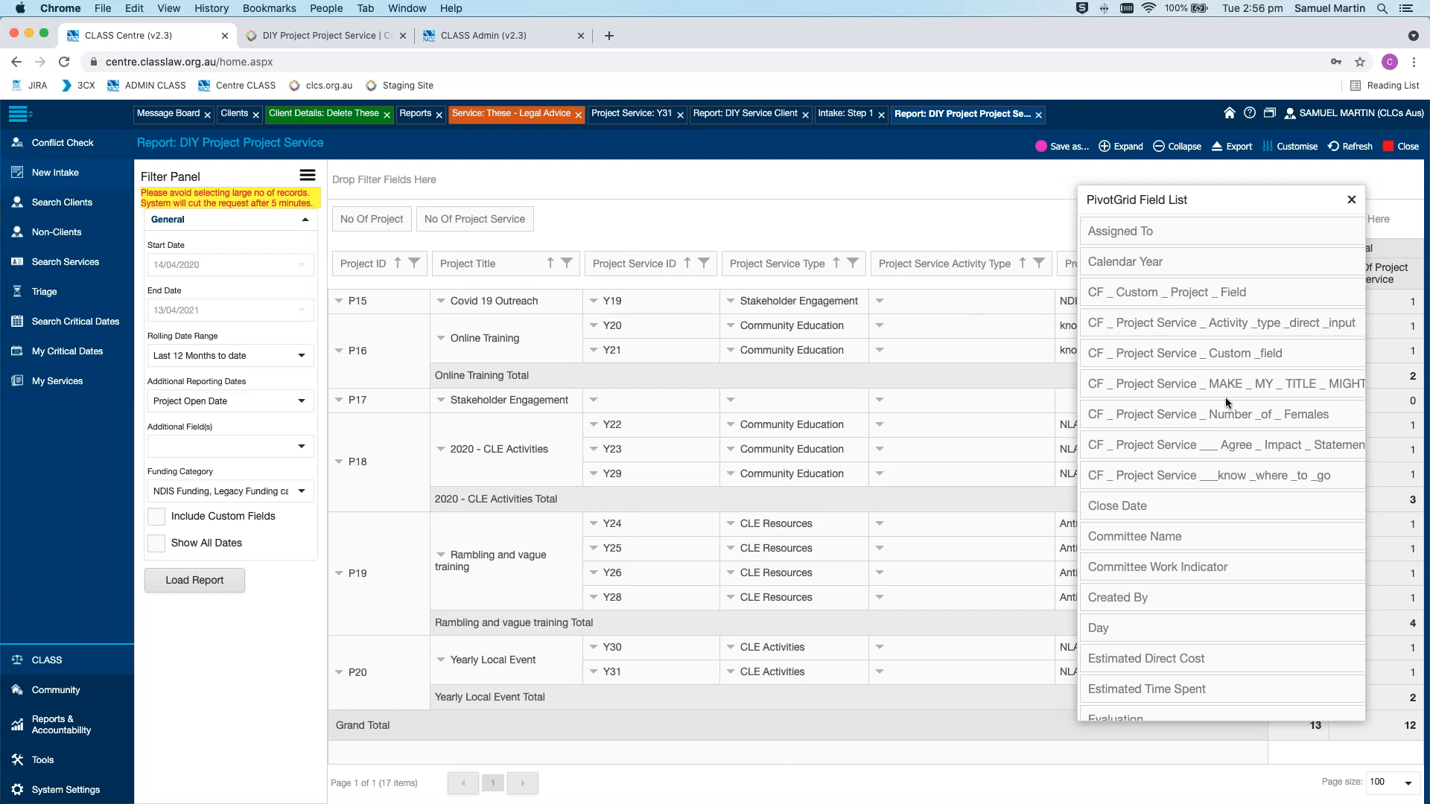
Search the report page for "title", go through the matches, and close the field list and the search
key(super+f)
text(title)
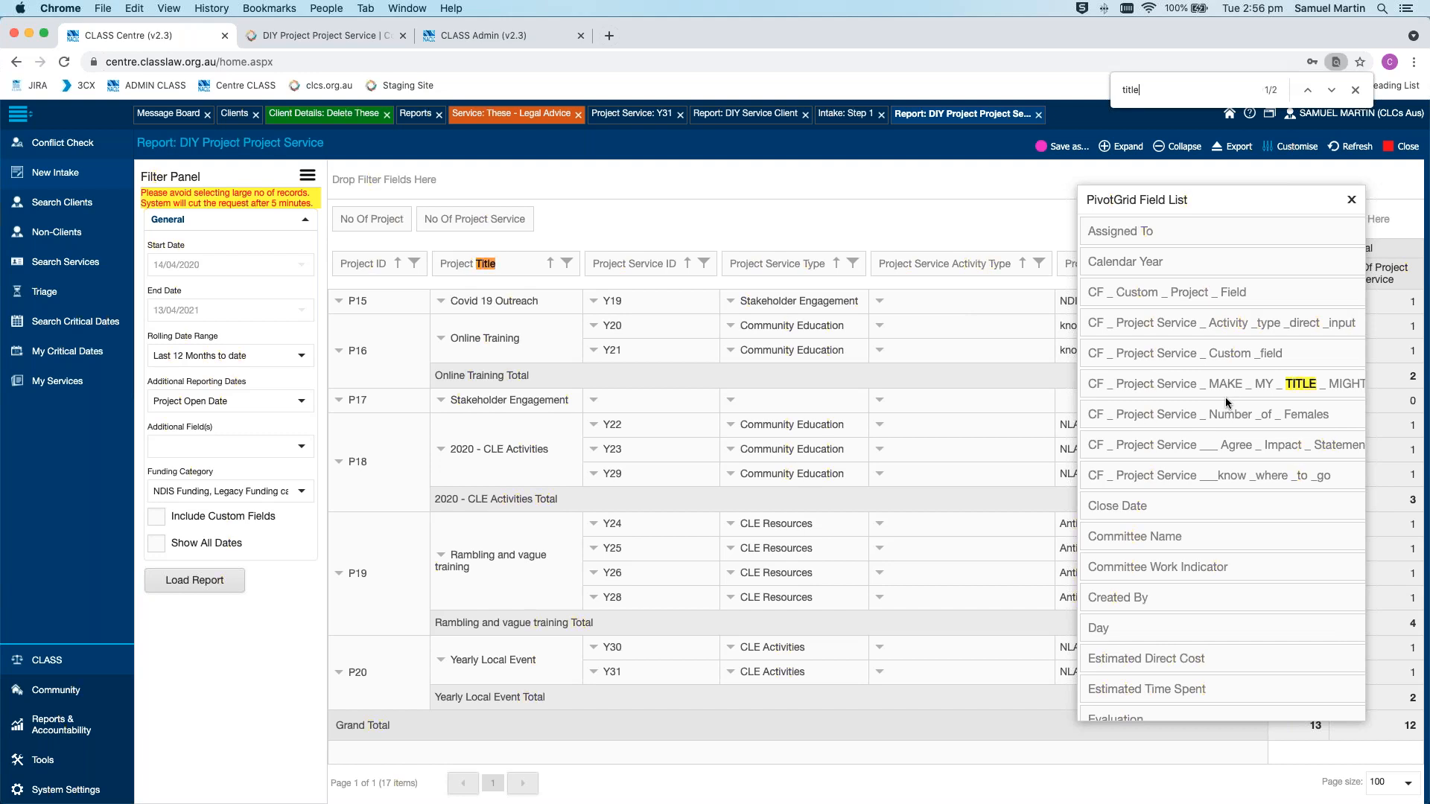
click(1332, 90)
click(1332, 90)
click(1332, 90)
click(1332, 90)
click(1332, 90)
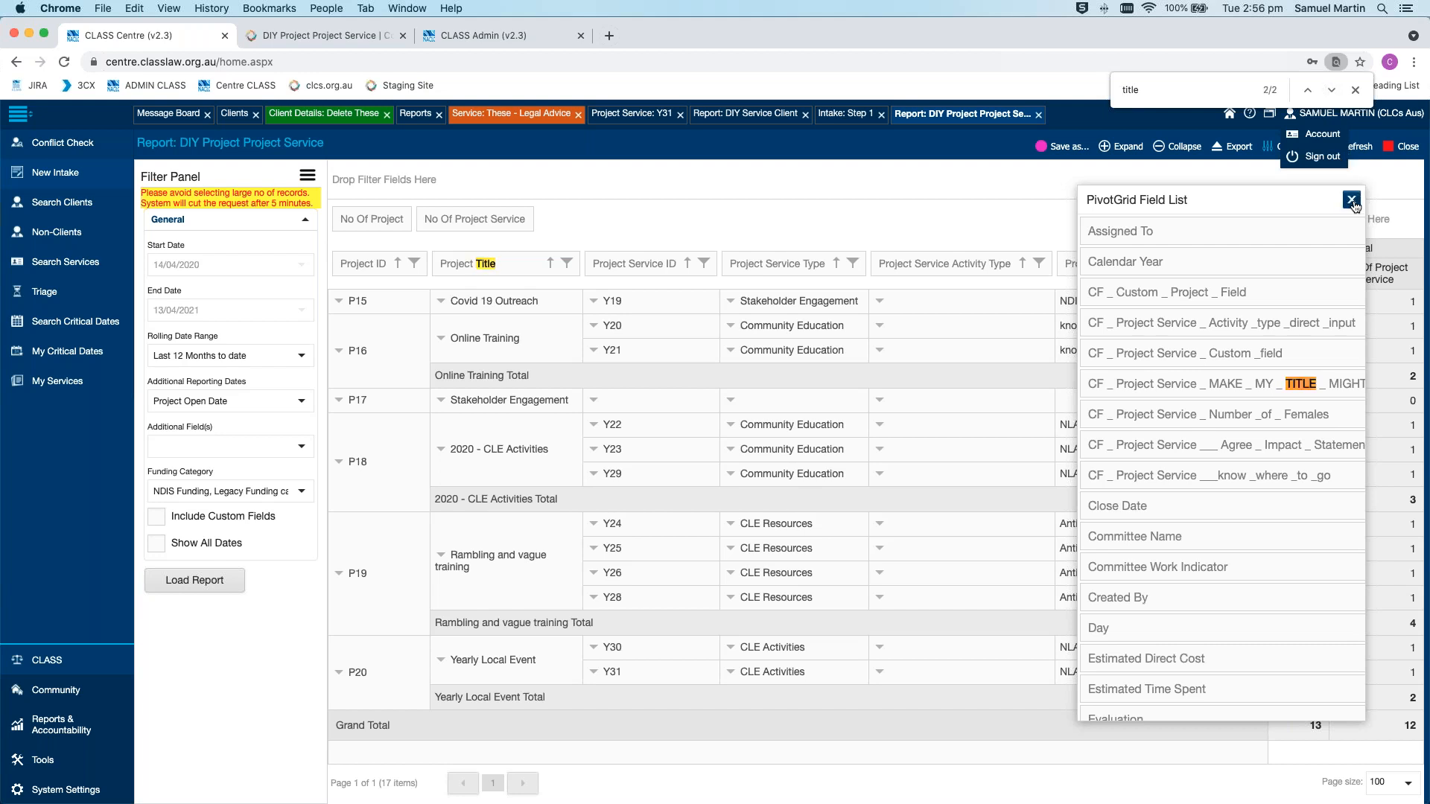
click(1351, 200)
key(Escape)
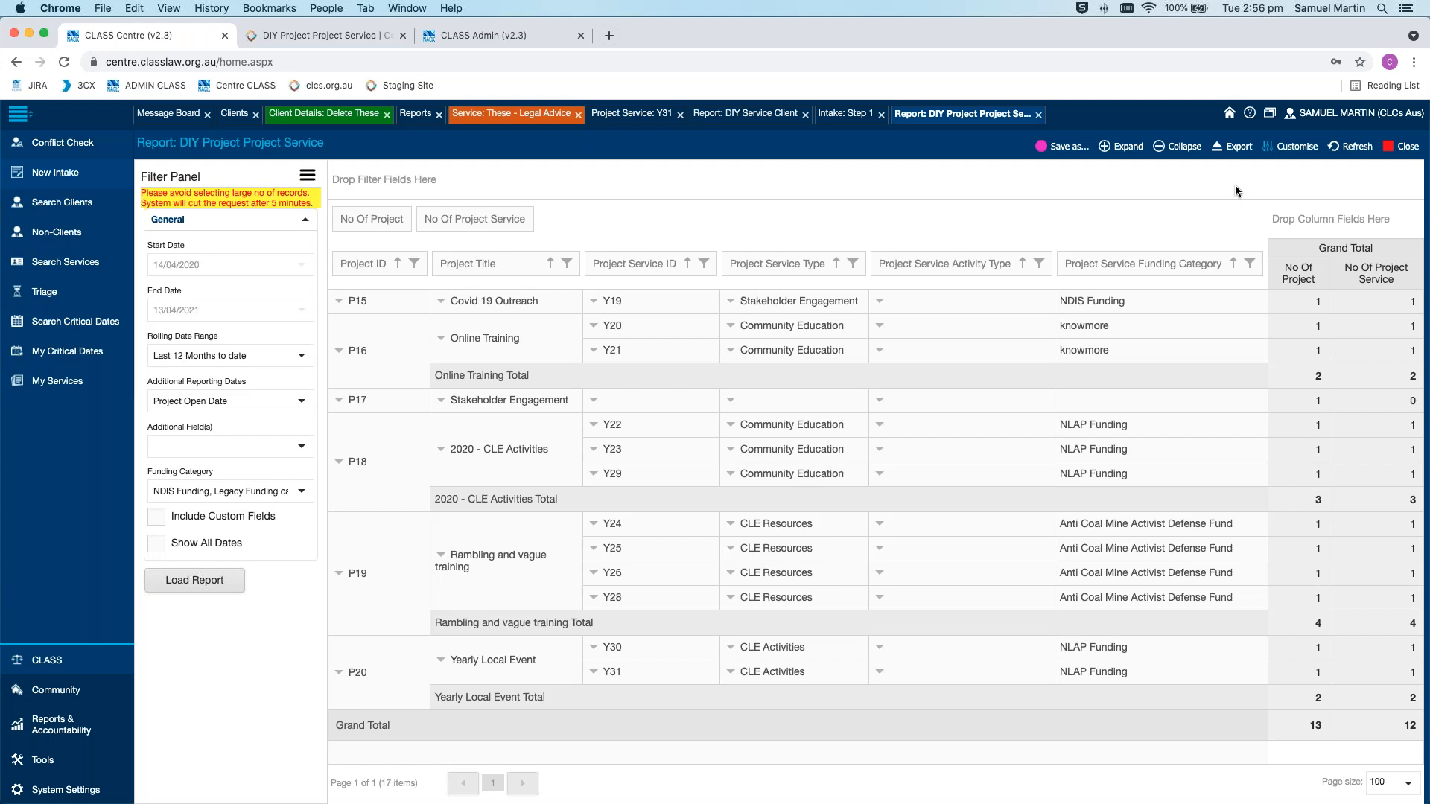
View the report's PivotGrid field list again with its custom project service fields, and close it
click(1289, 152)
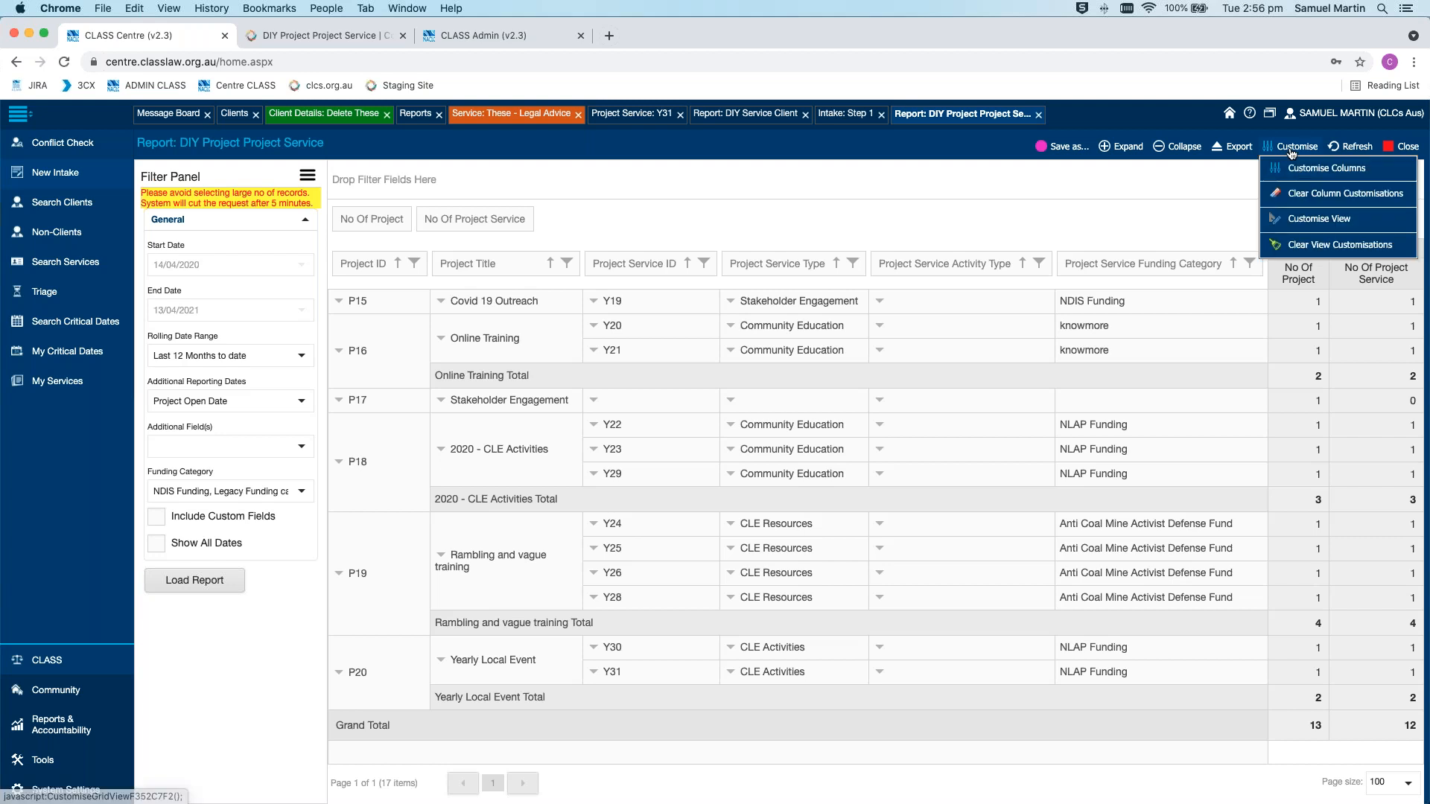
click(1277, 170)
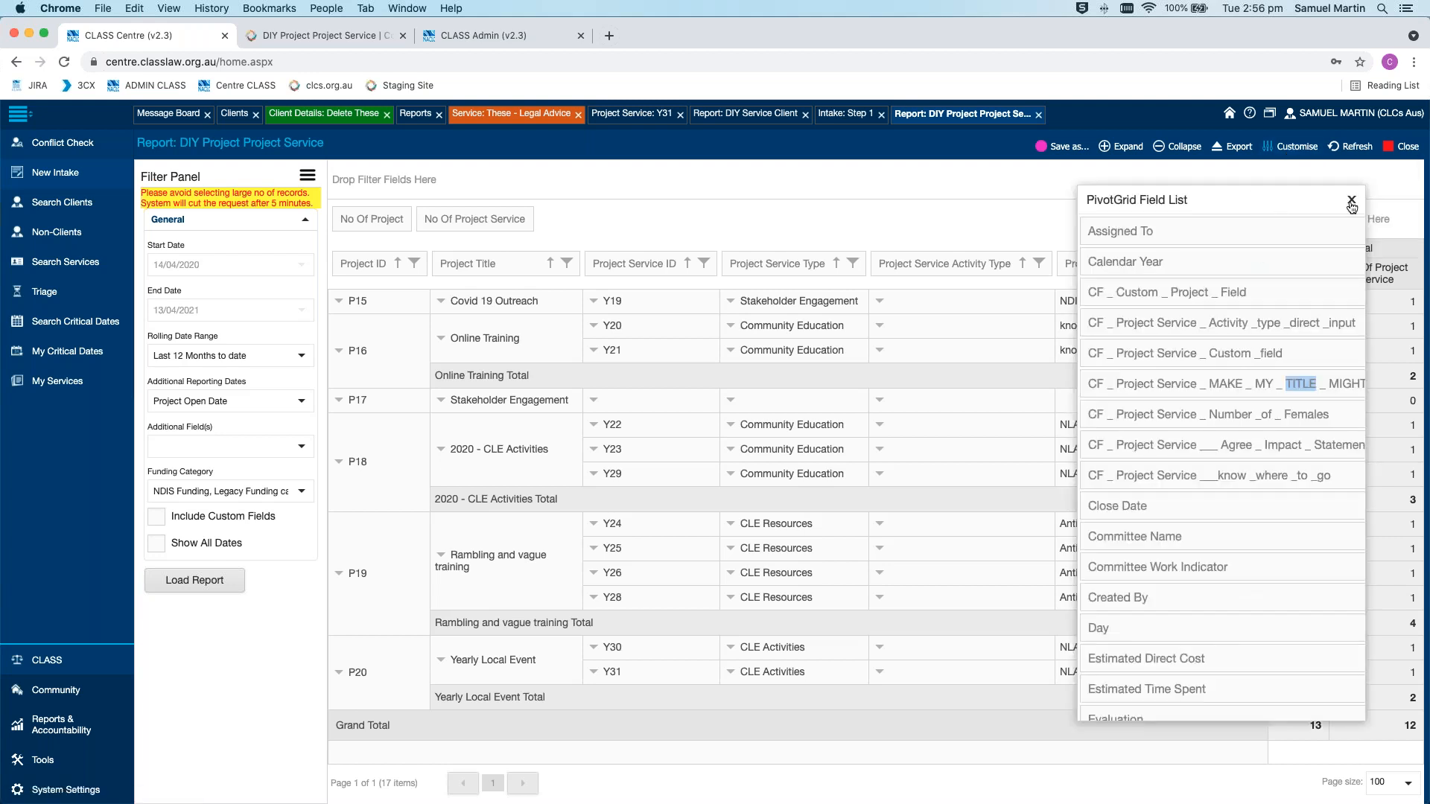
click(1352, 199)
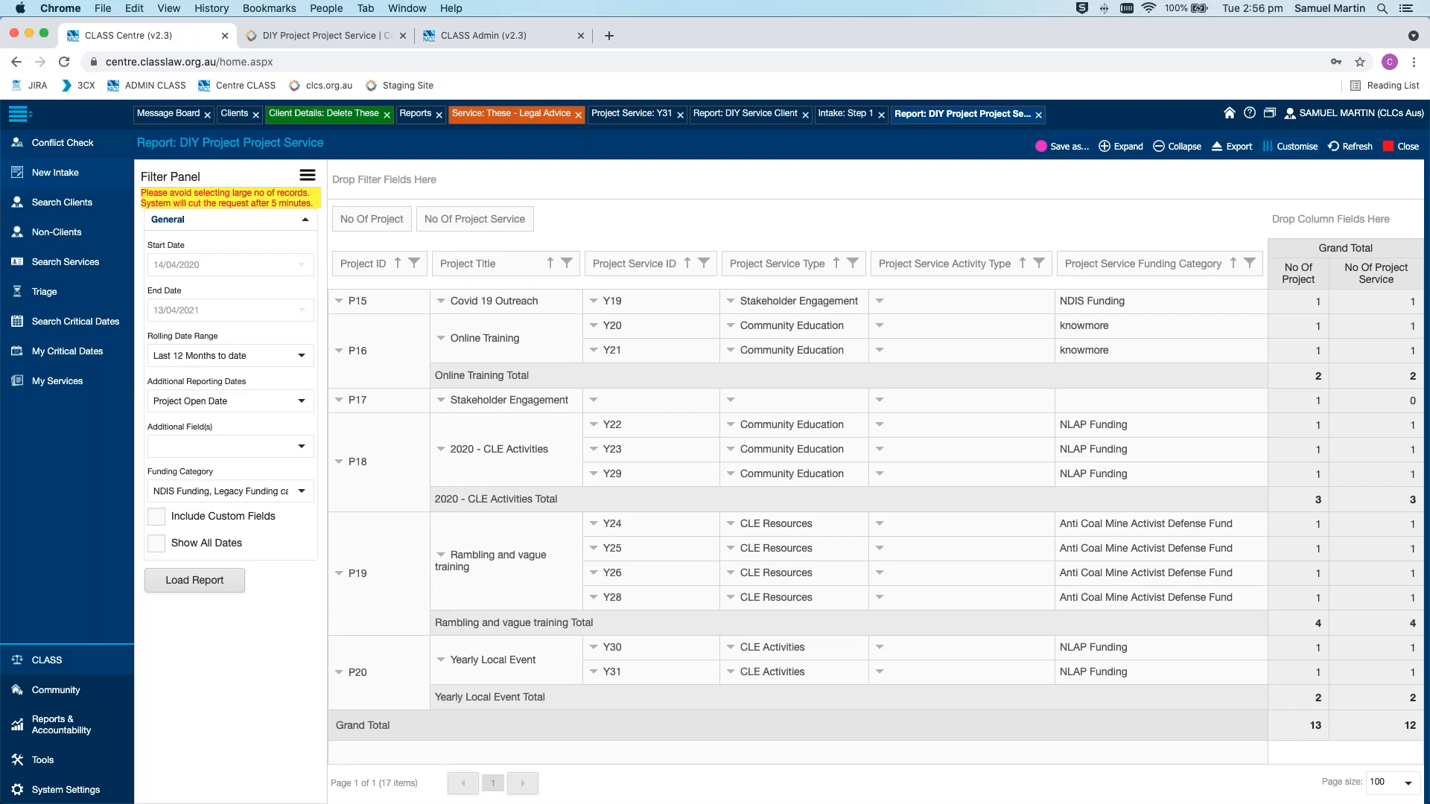
click(1296, 148)
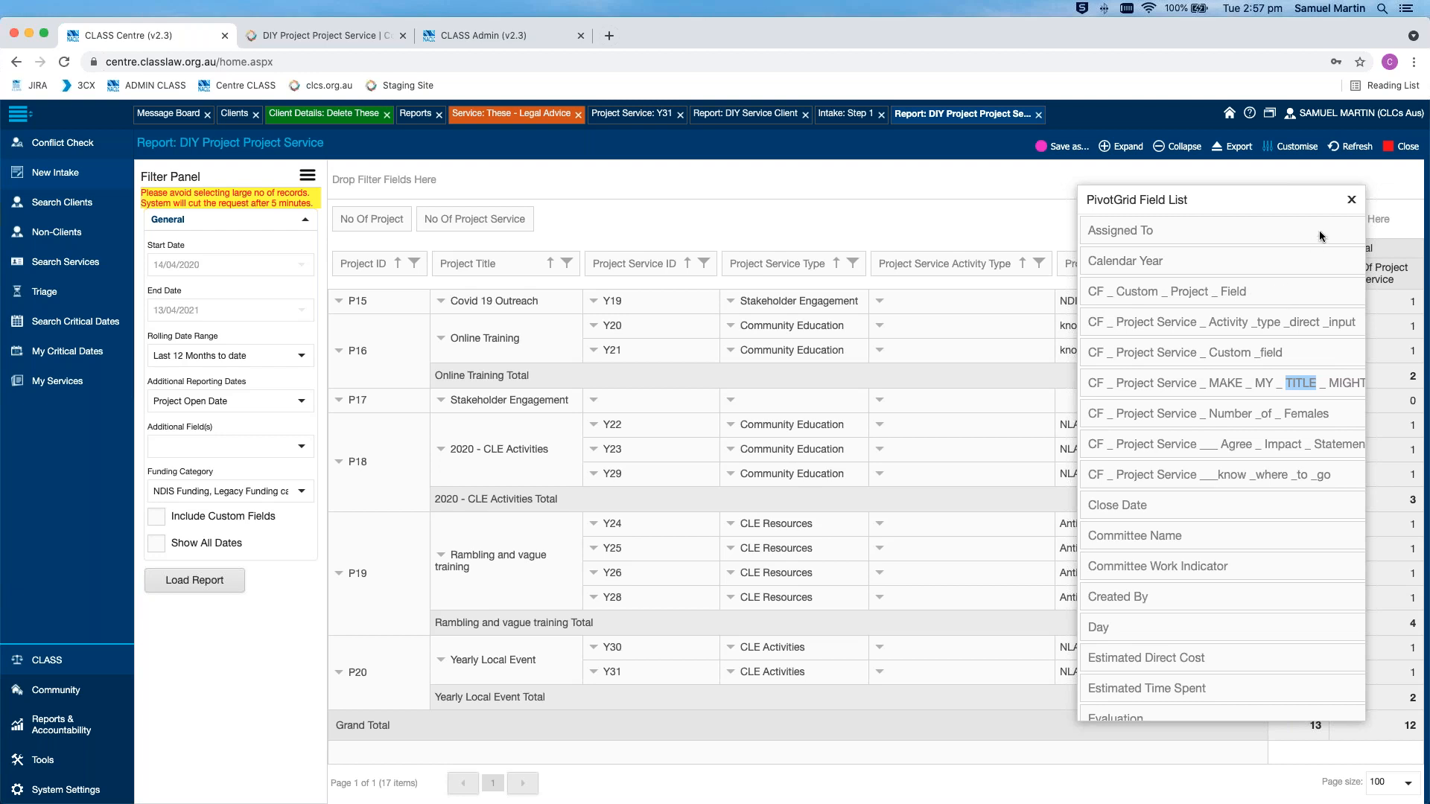
click(1352, 200)
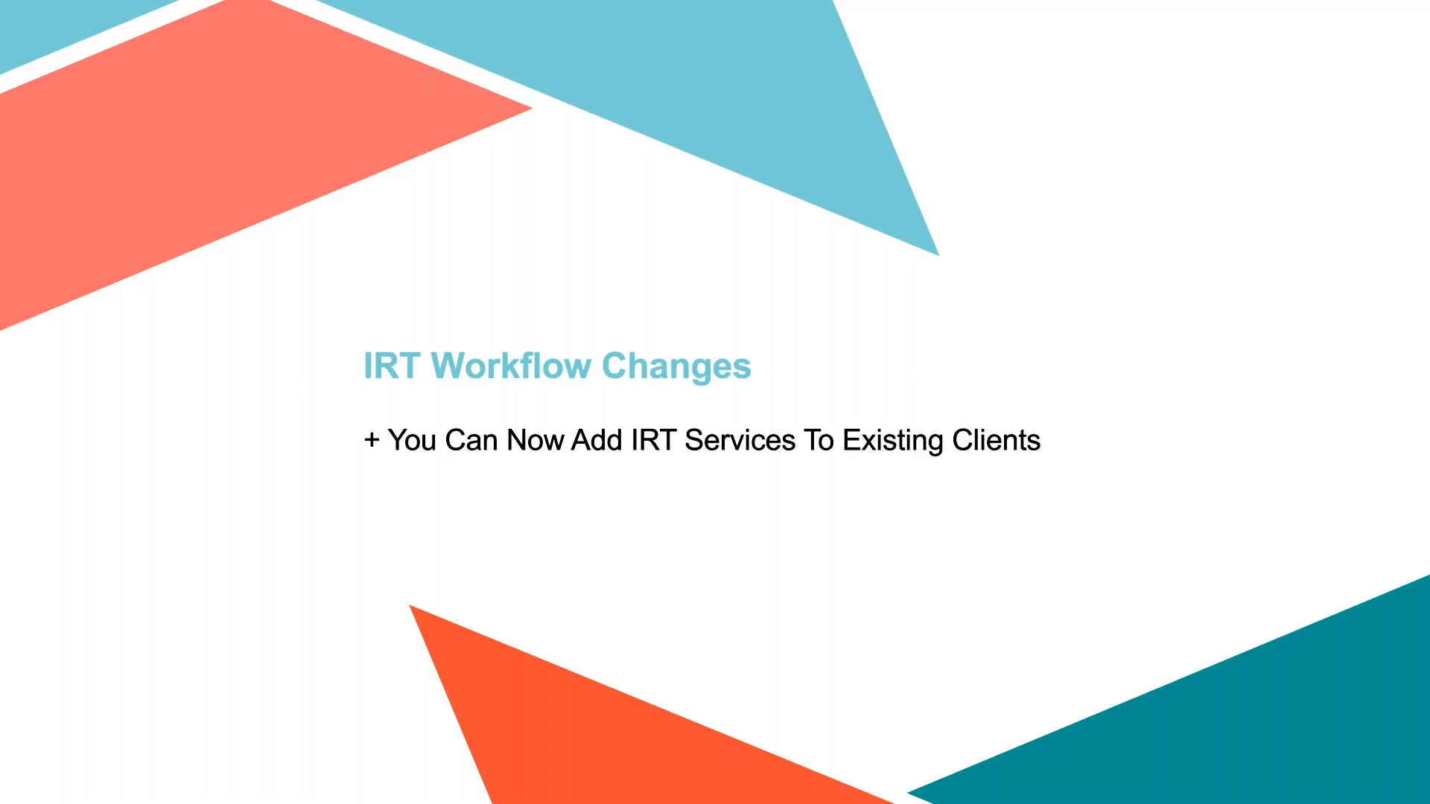
In the Intake: Step 1 form, set the Funding Category to NLAP Funding and the Client Type to Individual
key(ctrl+Left)
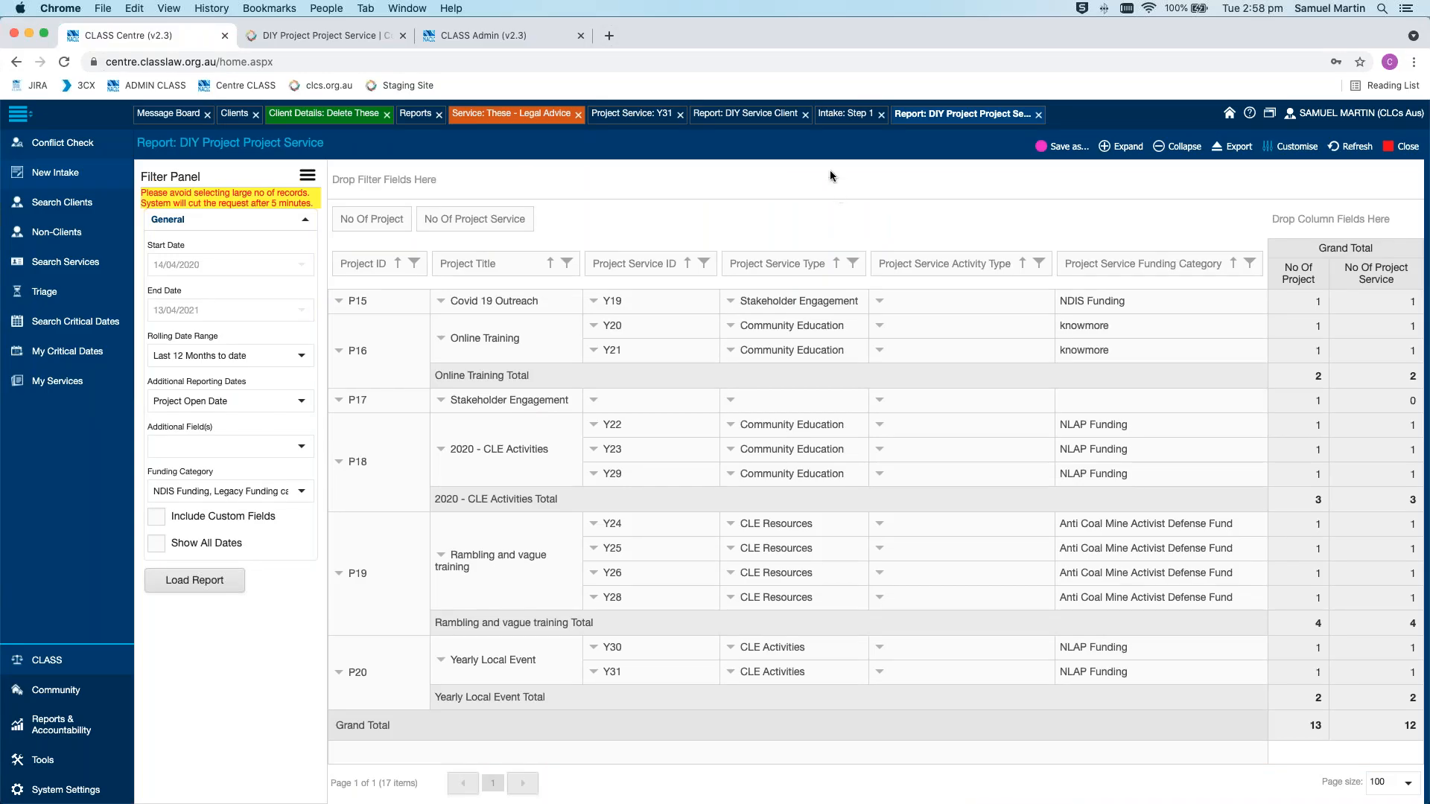
click(841, 114)
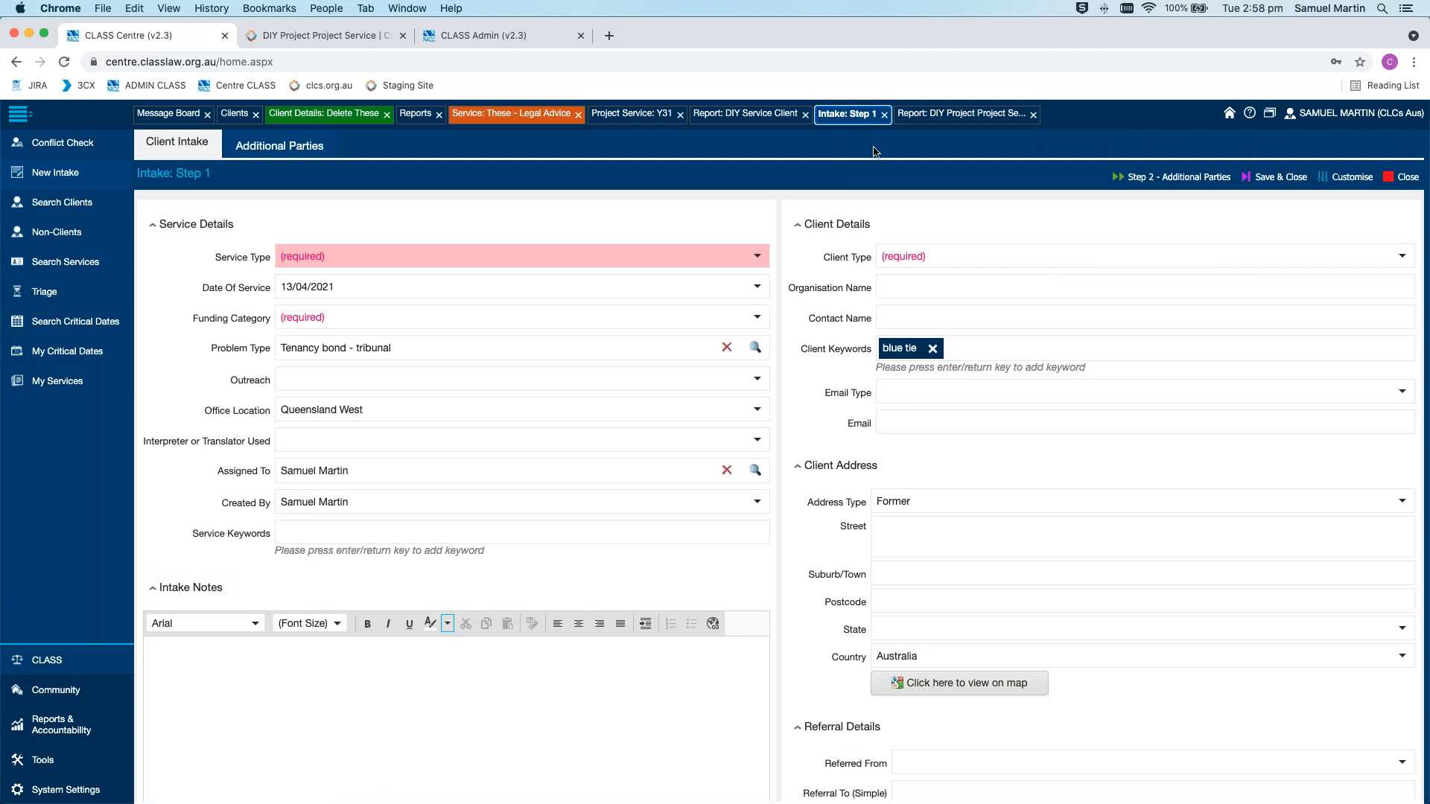
click(758, 320)
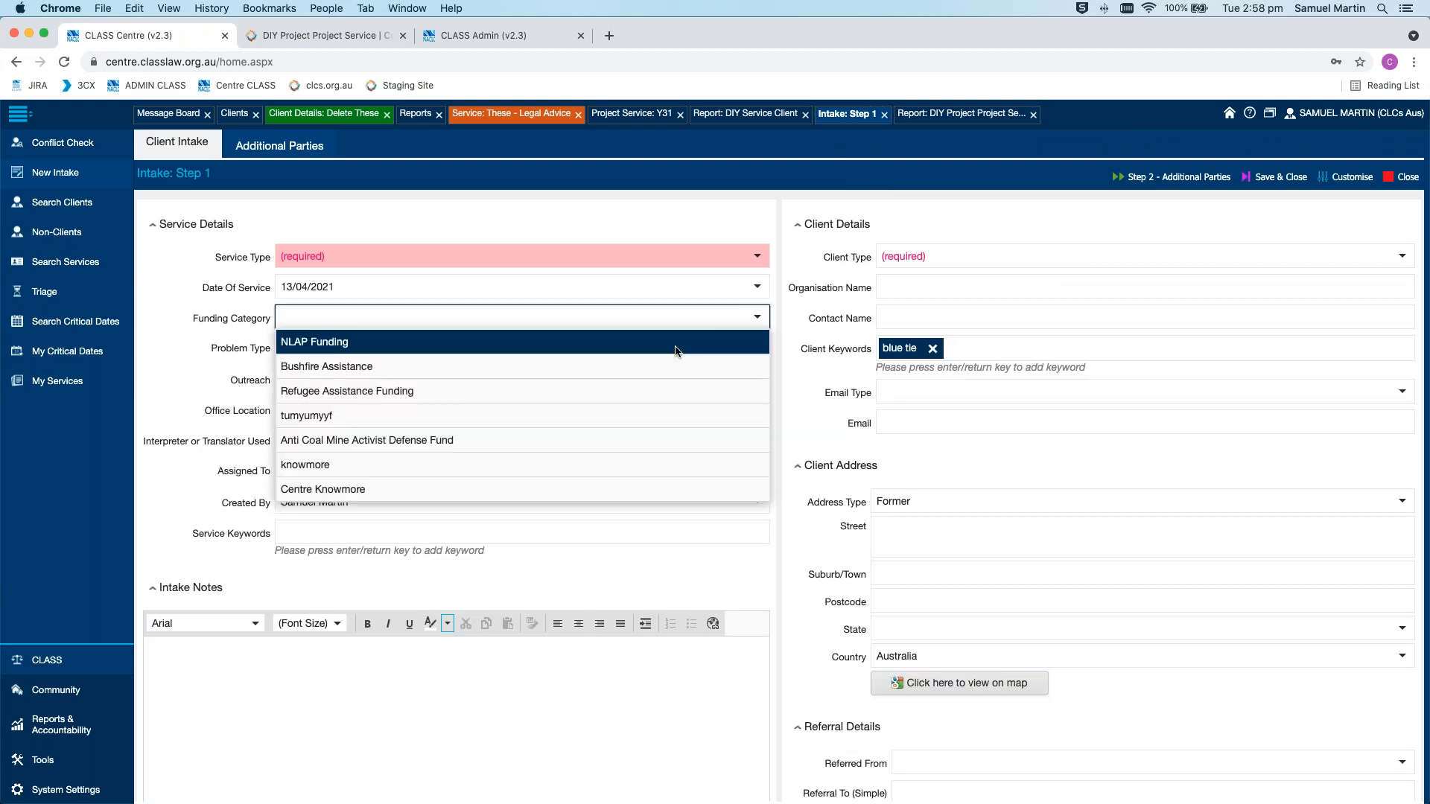
key(Return)
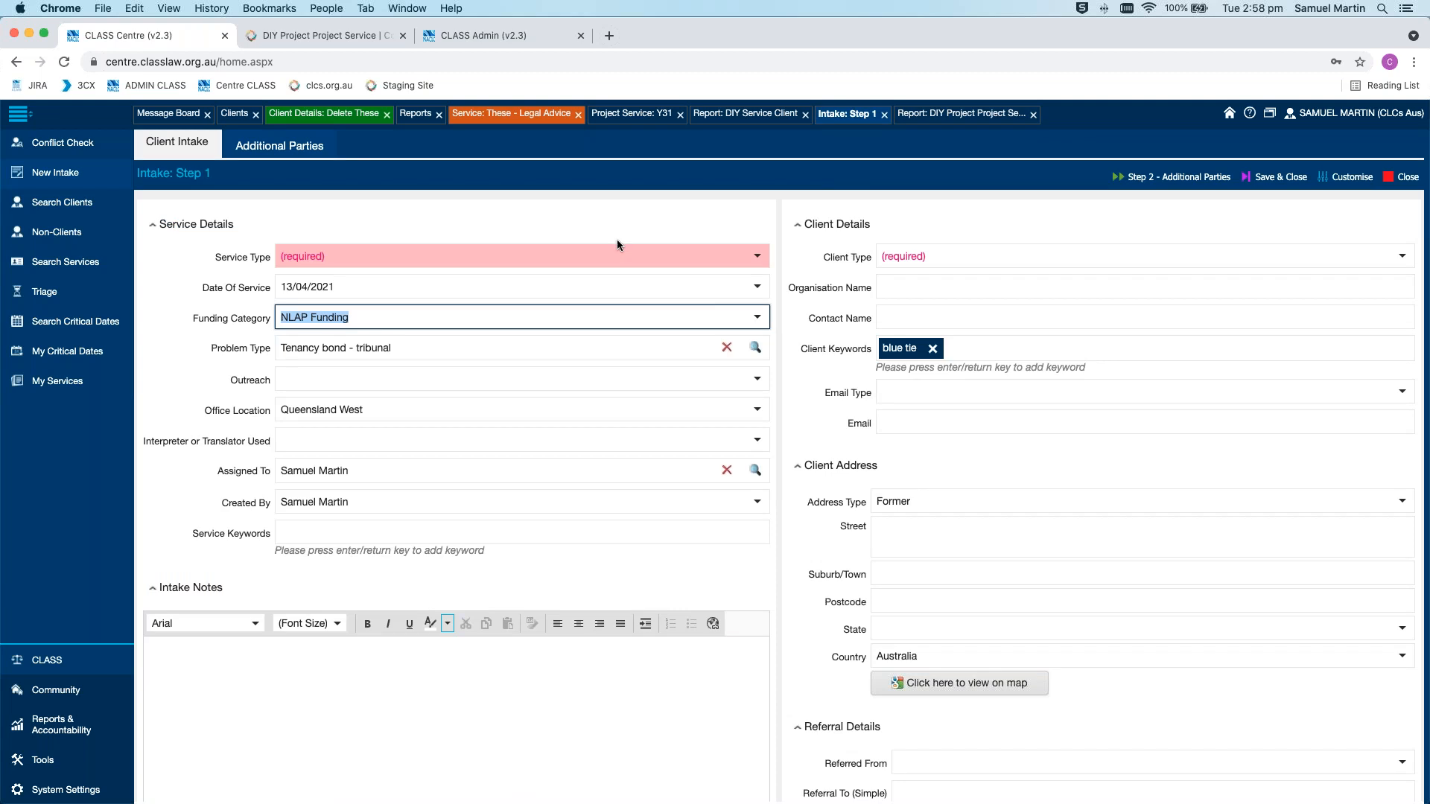
scroll(879, 343, down, 1)
scroll(951, 291, down, 1)
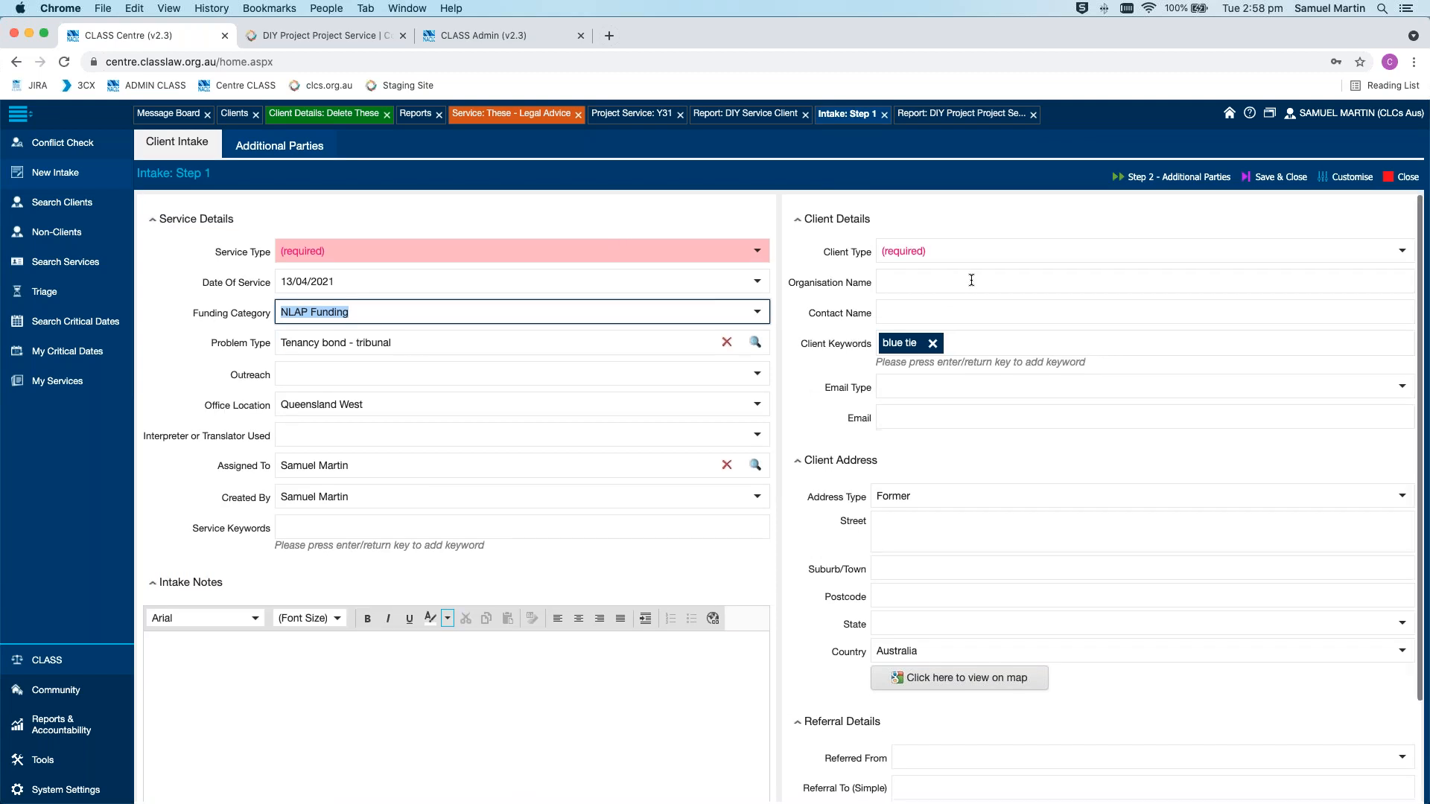
click(1143, 251)
key(Return)
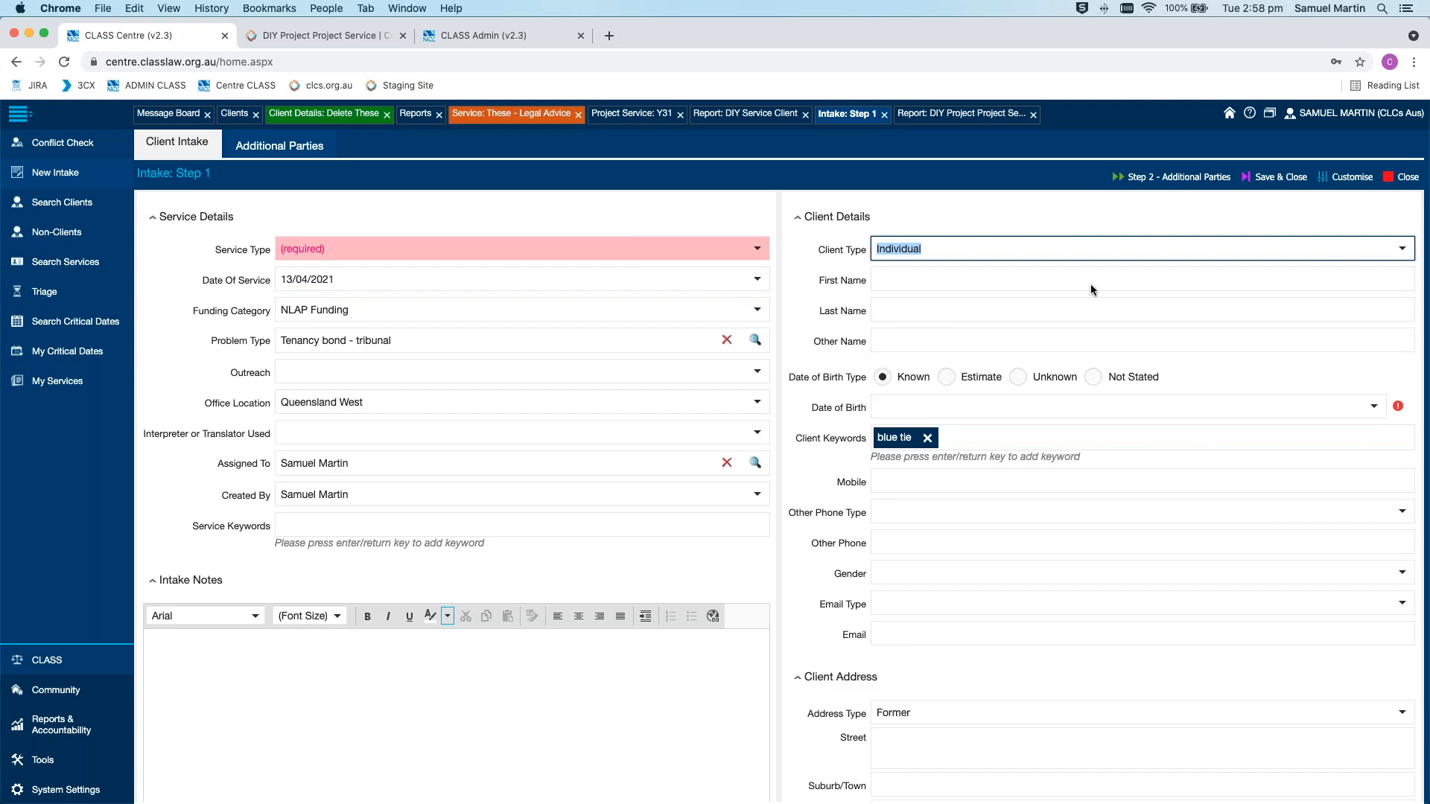
Enter the client's first and last name in the intake and set the Date of Birth Type to Not Stated
click(1087, 283)
text(Delete)
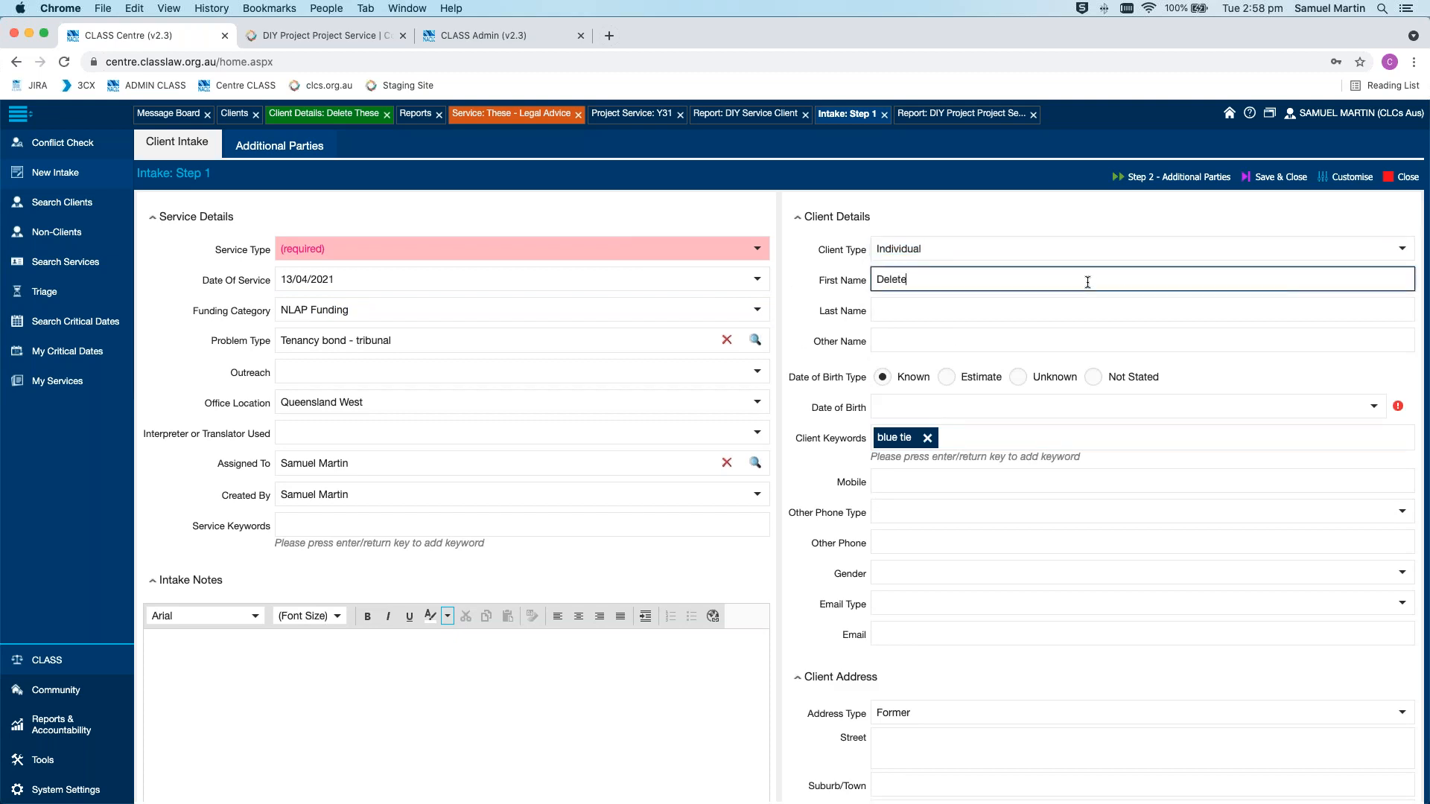
key(Tab)
text(This)
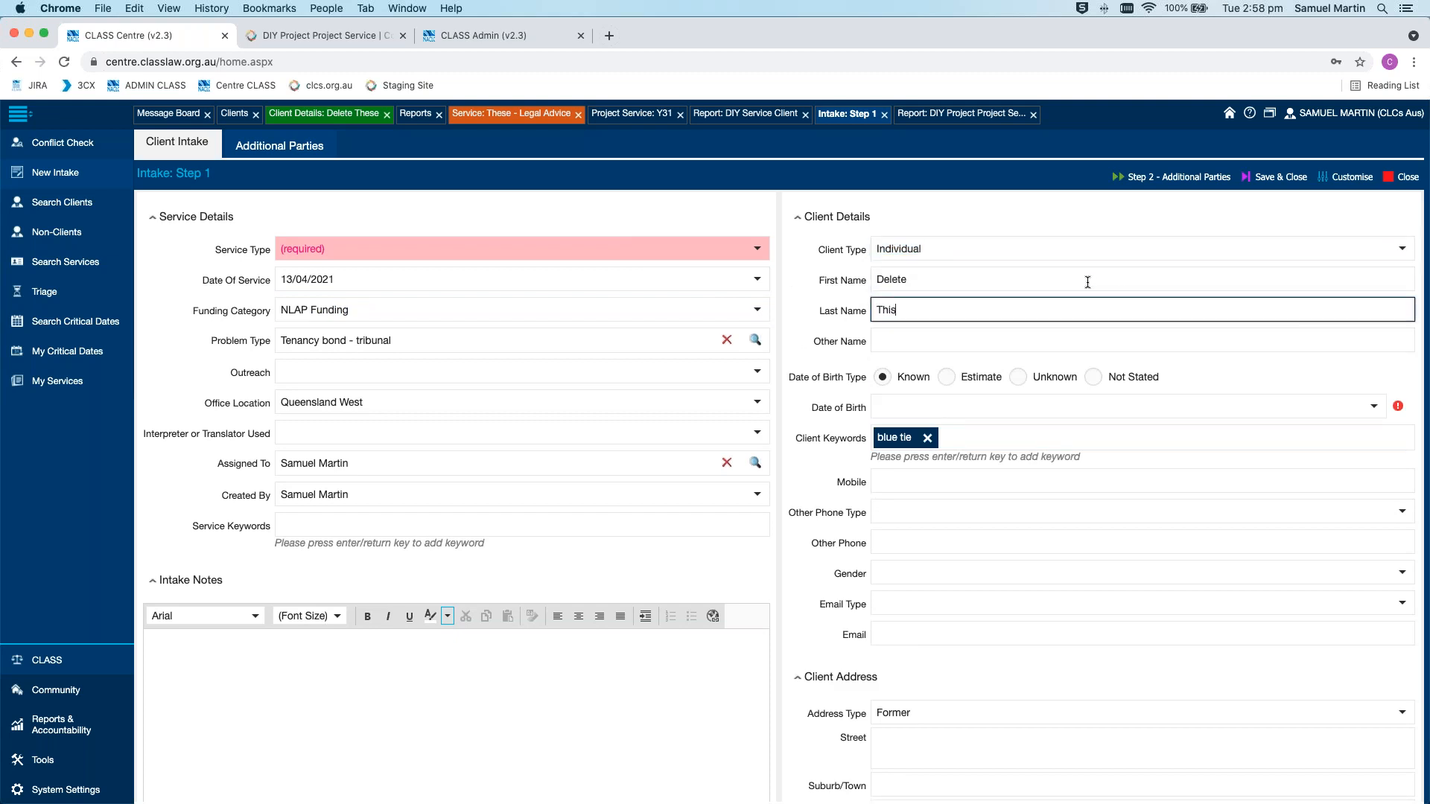
click(1092, 378)
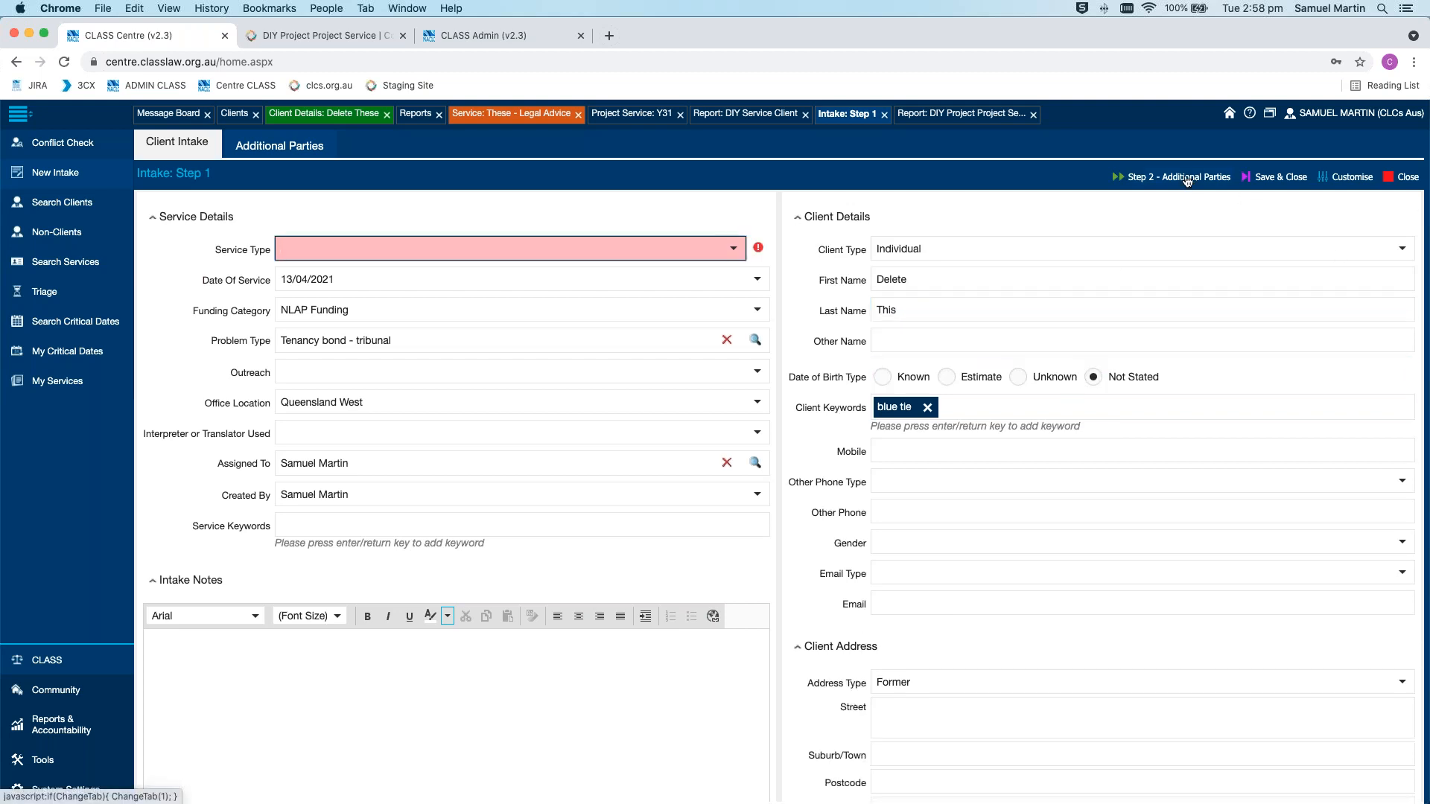
Set the intake's Service Type to Triage
click(730, 253)
scroll(678, 312, down, 5)
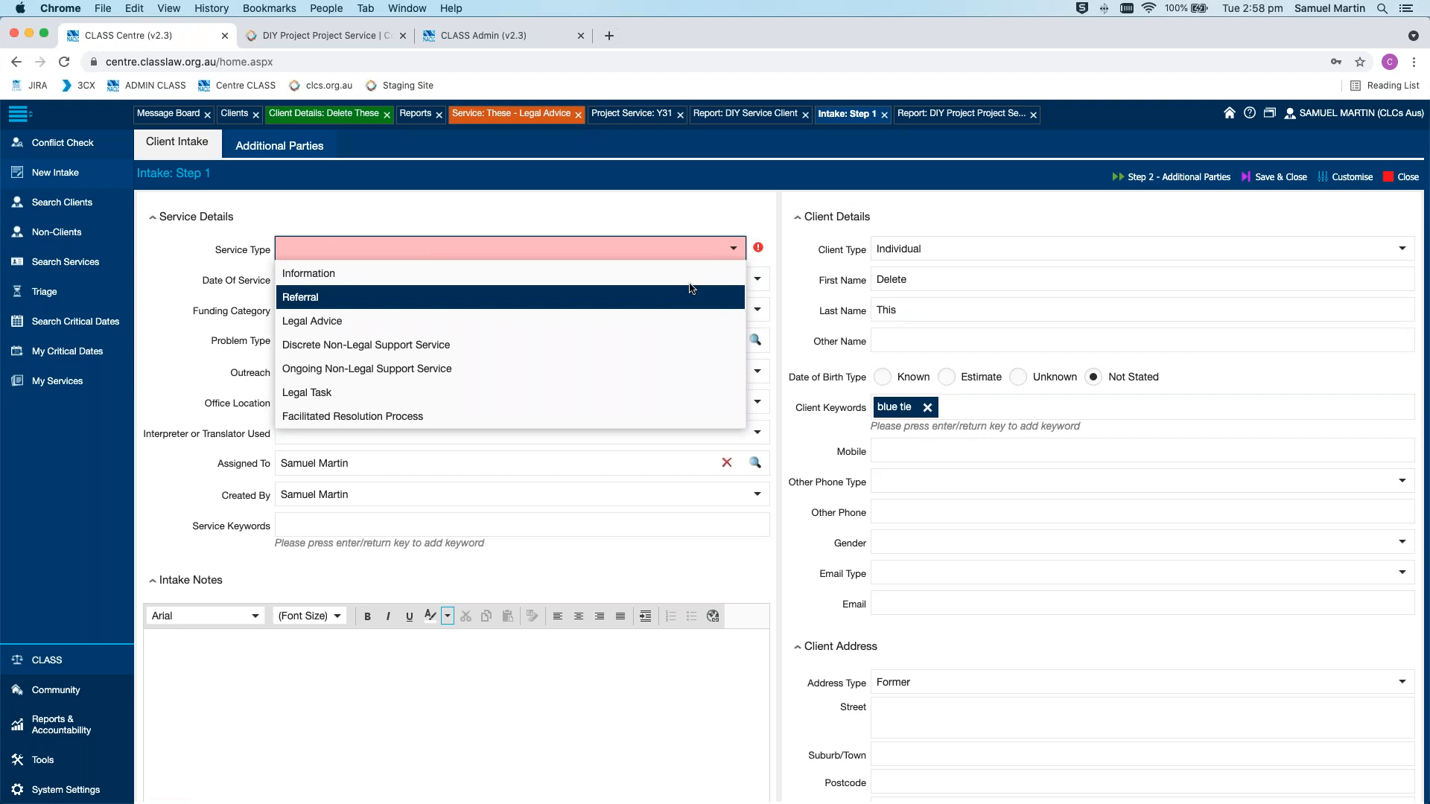
click(674, 324)
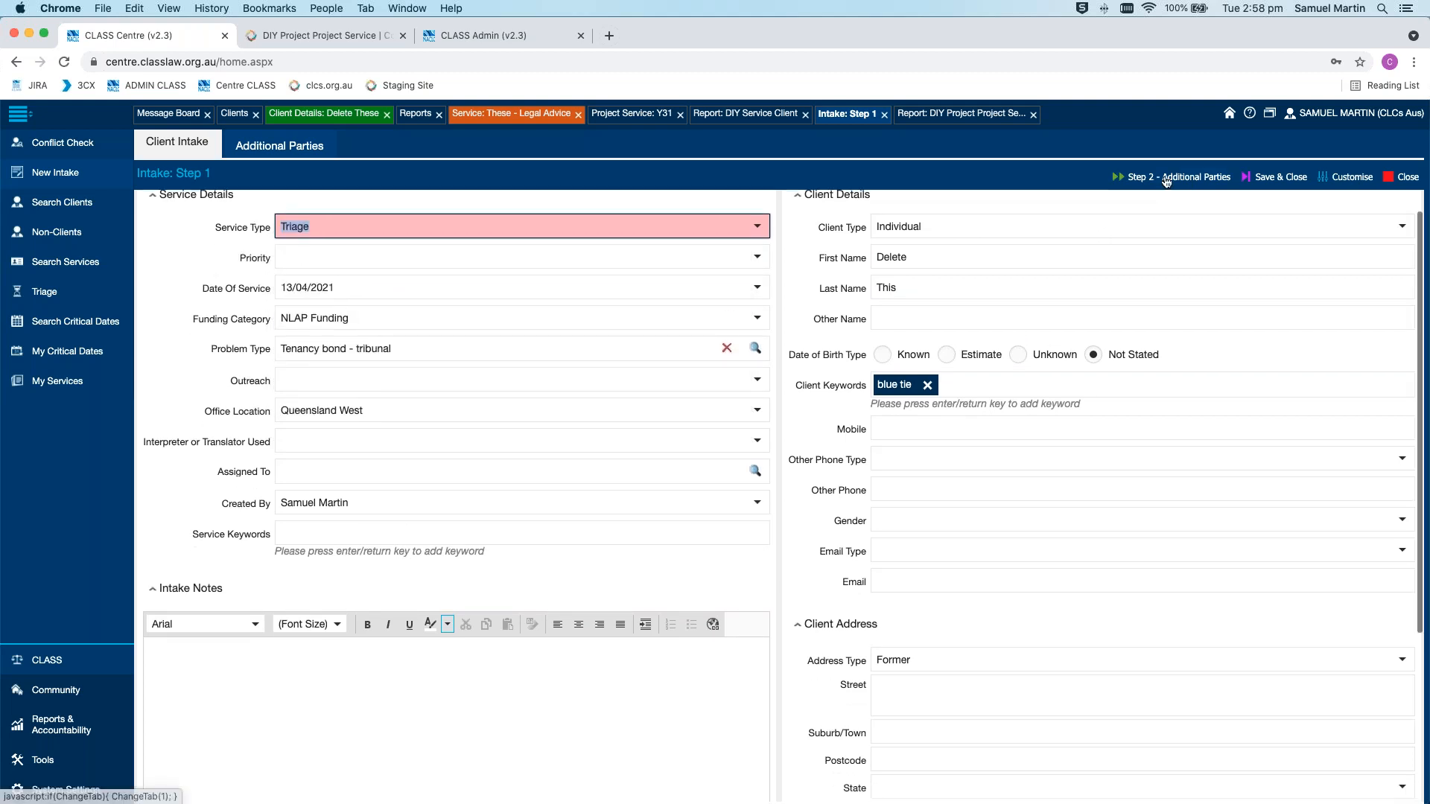
Set Referred From to Child Support Agency in the Referral Details and continue to Step 2 - Additional Parties
click(1167, 179)
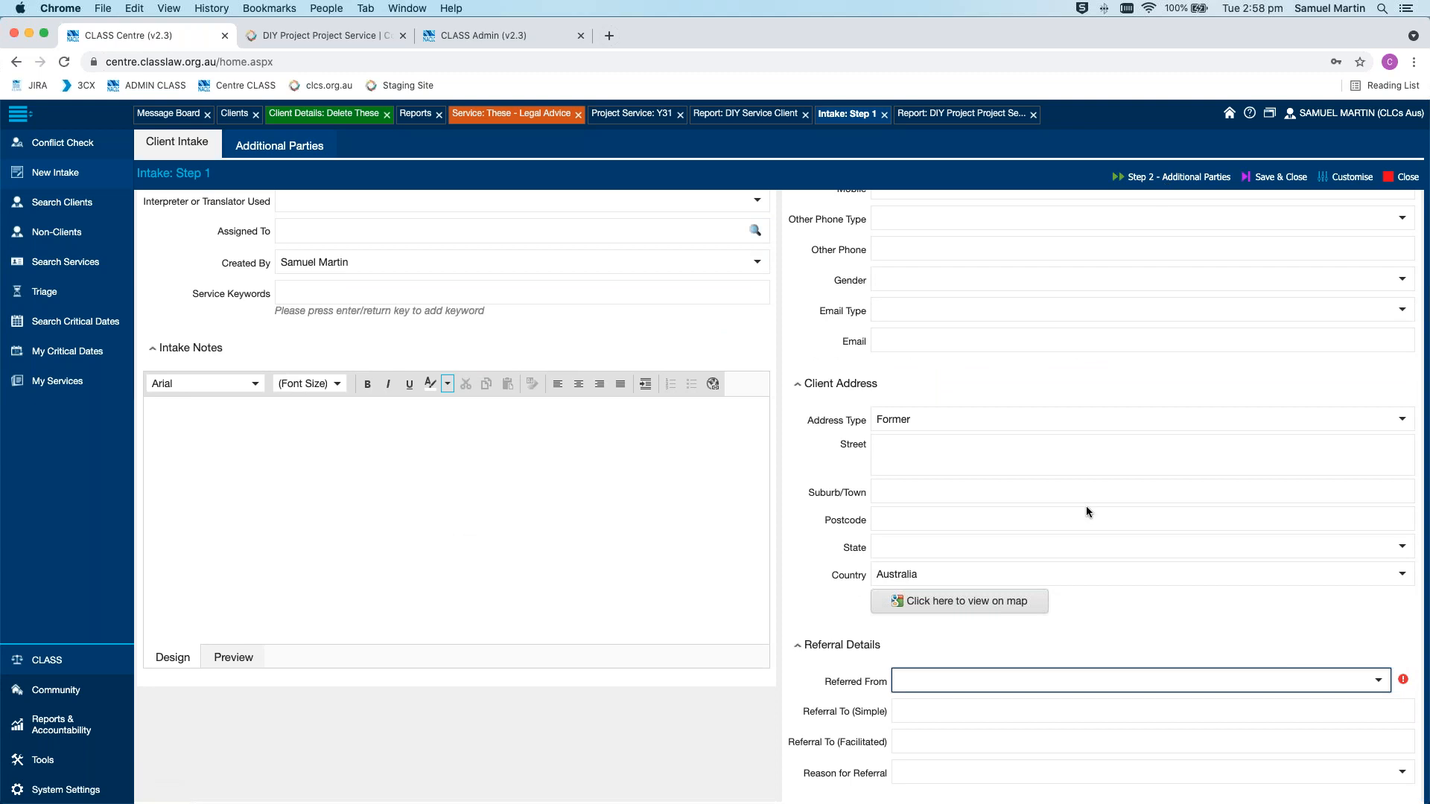
click(1378, 680)
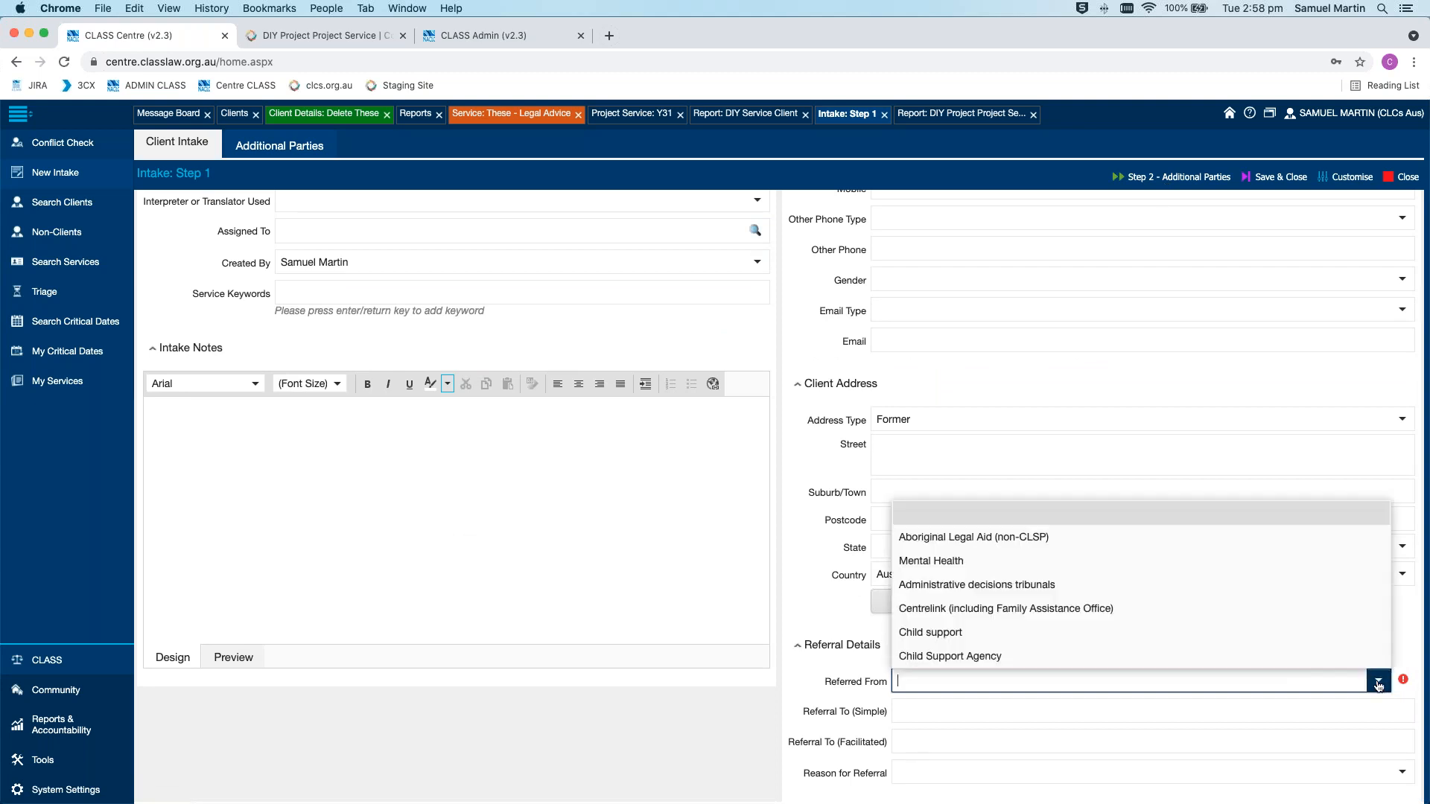
click(1302, 662)
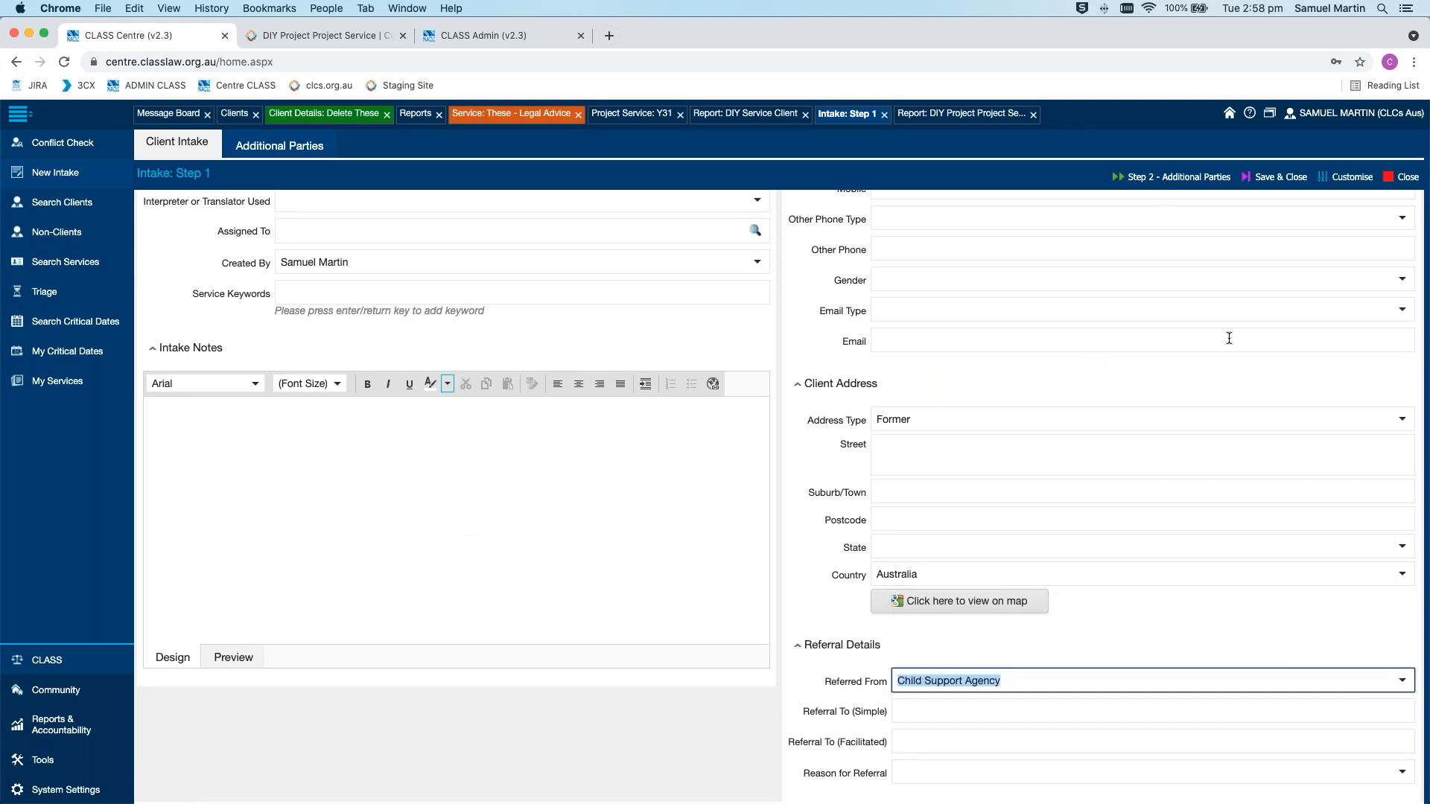
click(1192, 183)
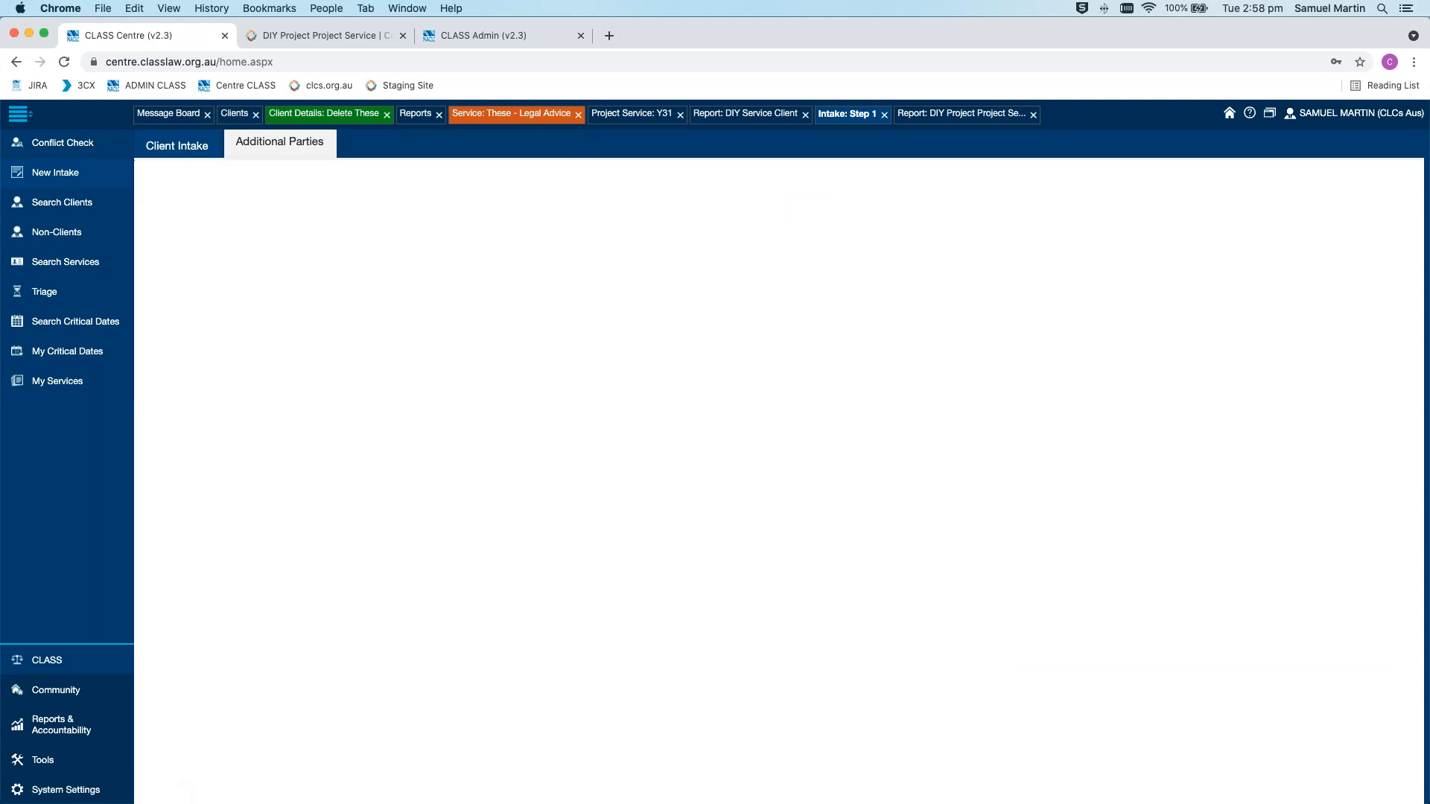
Run the Step 3 conflict search, choose the second Full Client match as the existing client, and save the intake details as Additional Detail
click(1220, 186)
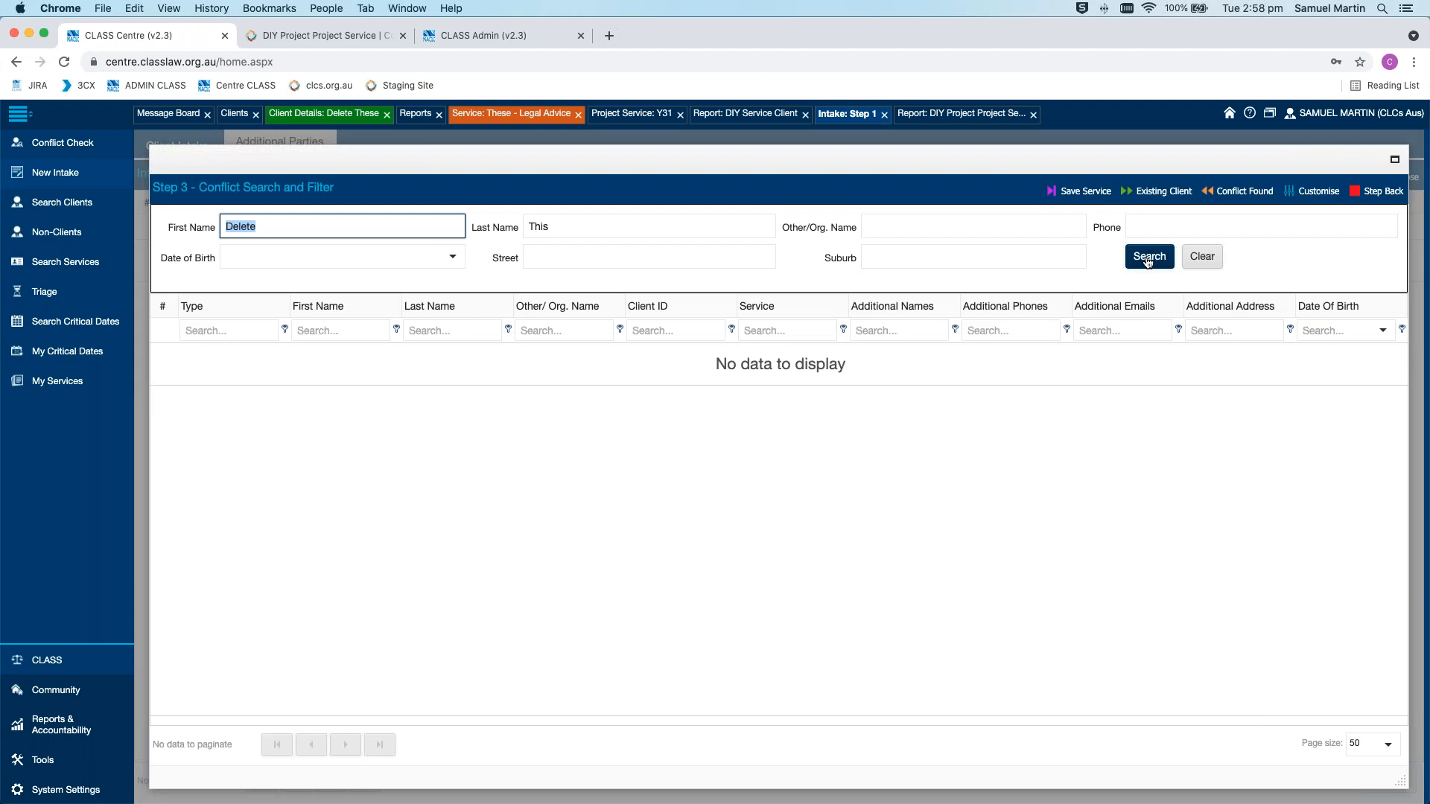
click(1151, 262)
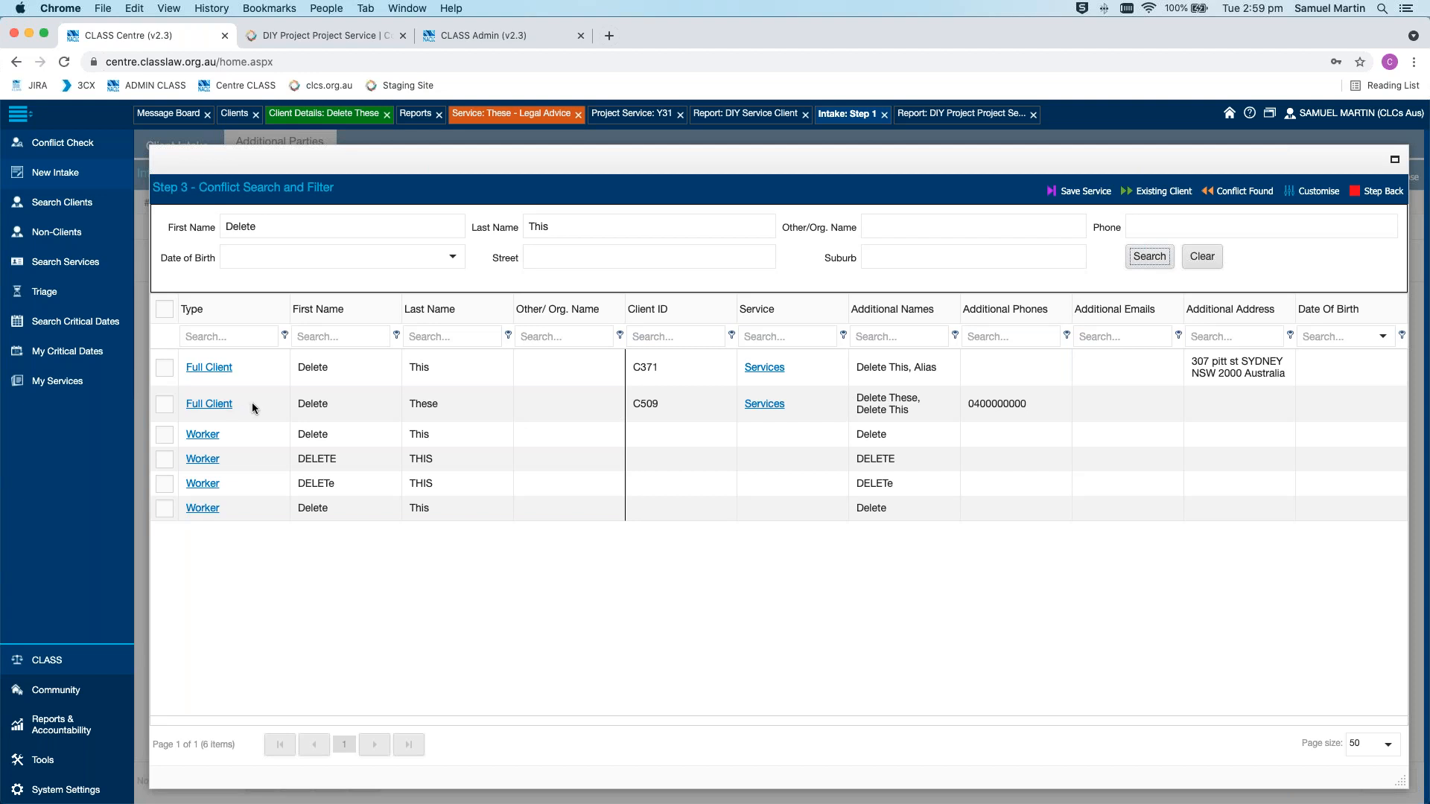
click(164, 406)
click(1163, 193)
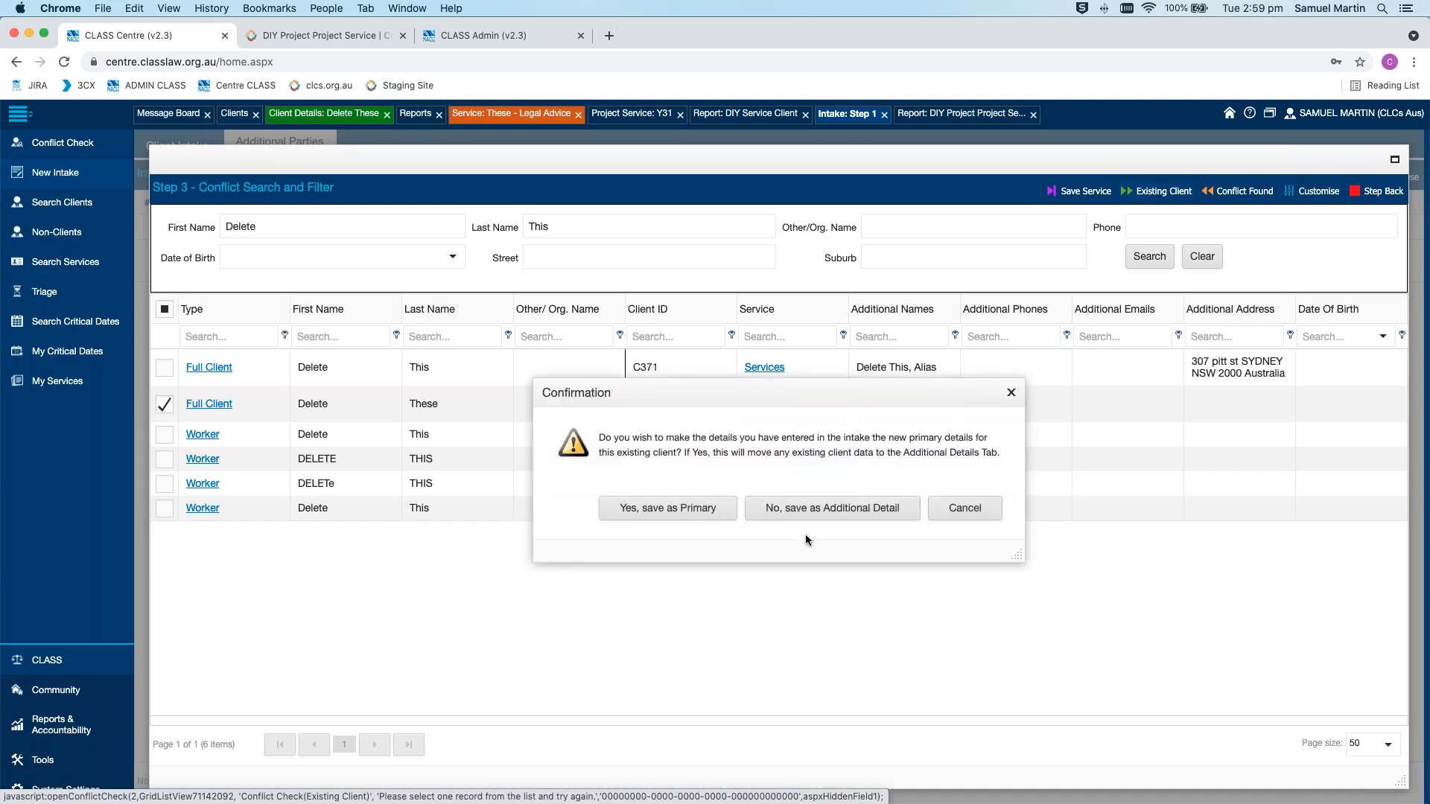
click(840, 514)
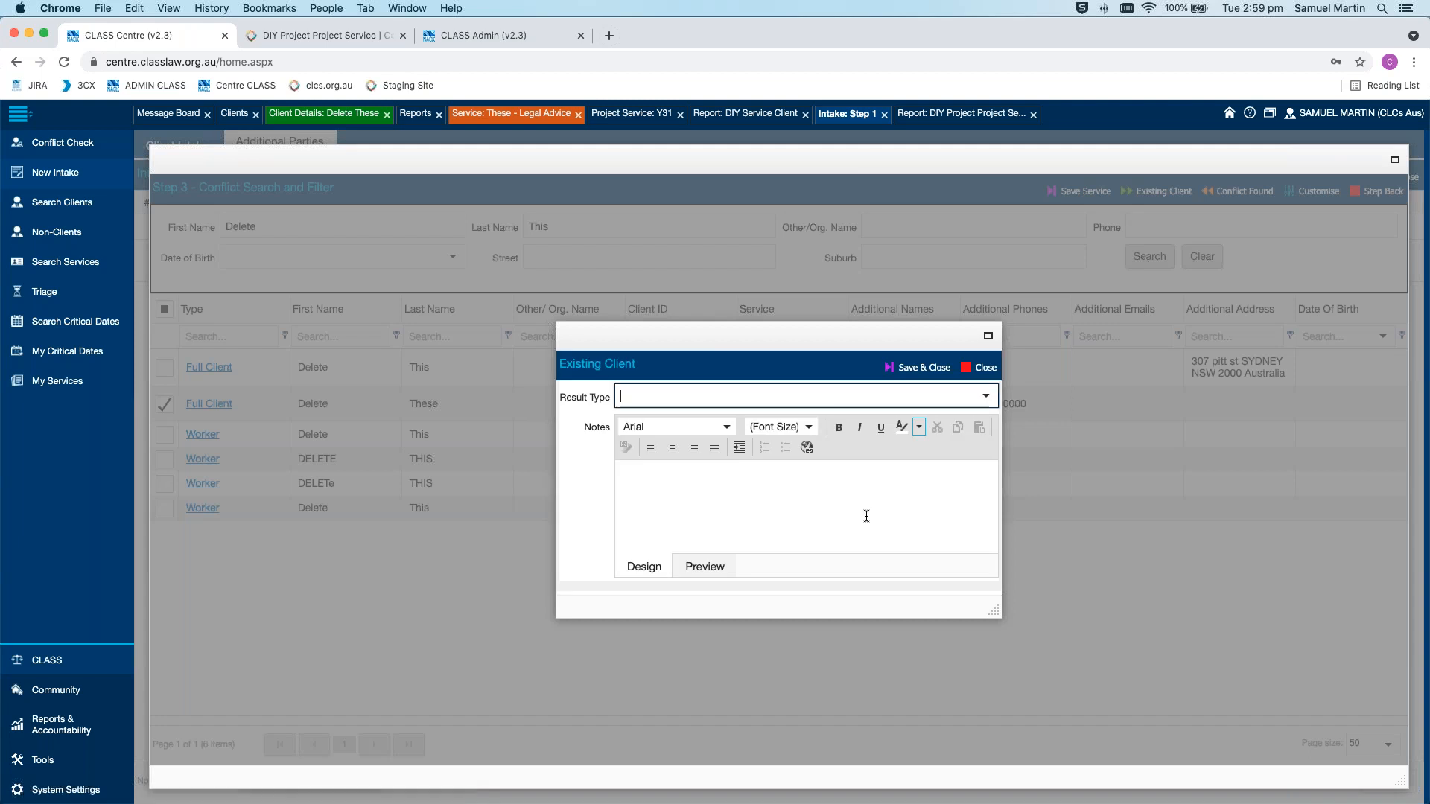
Record the conflict check with the Result Type Existing Client, then save and close it
click(904, 392)
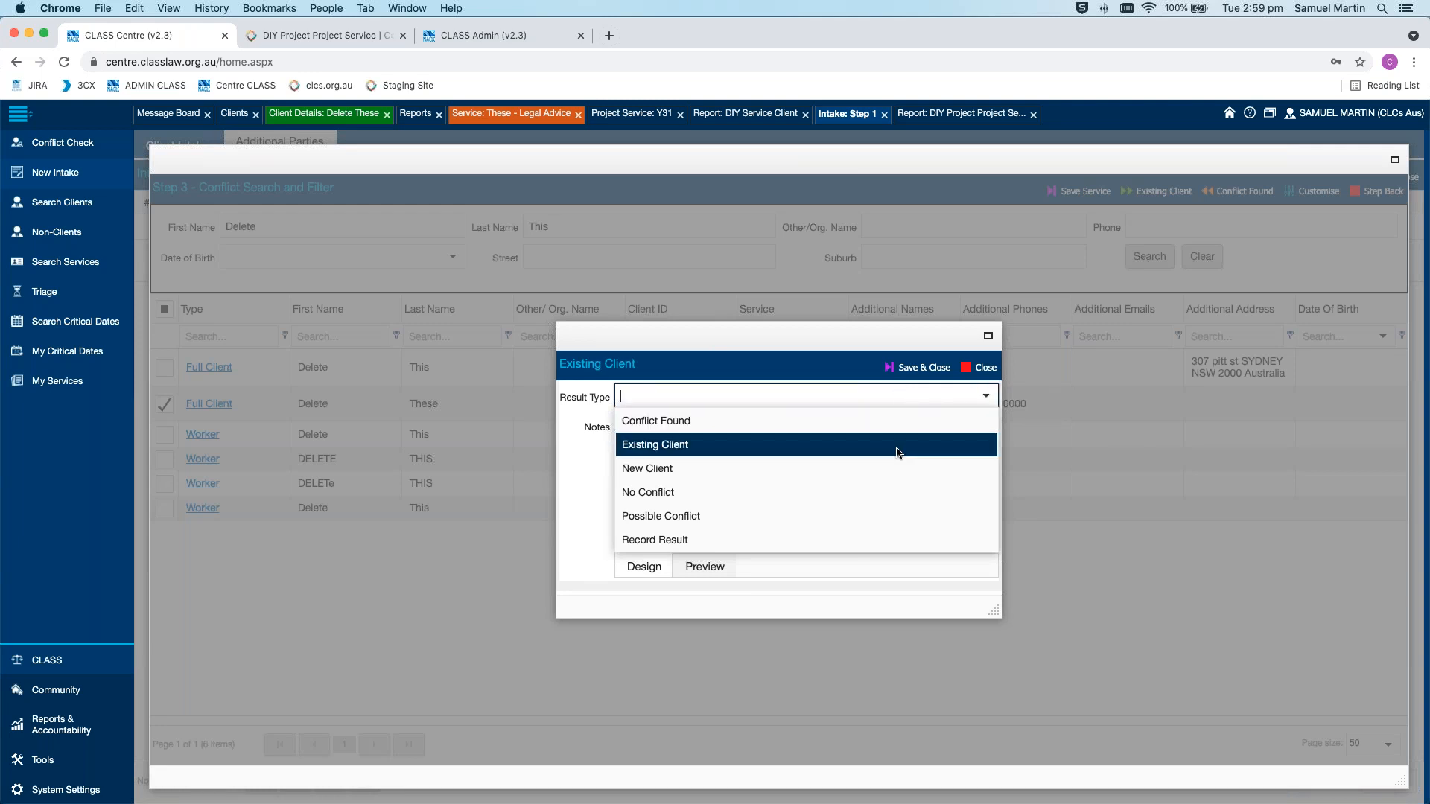
click(896, 447)
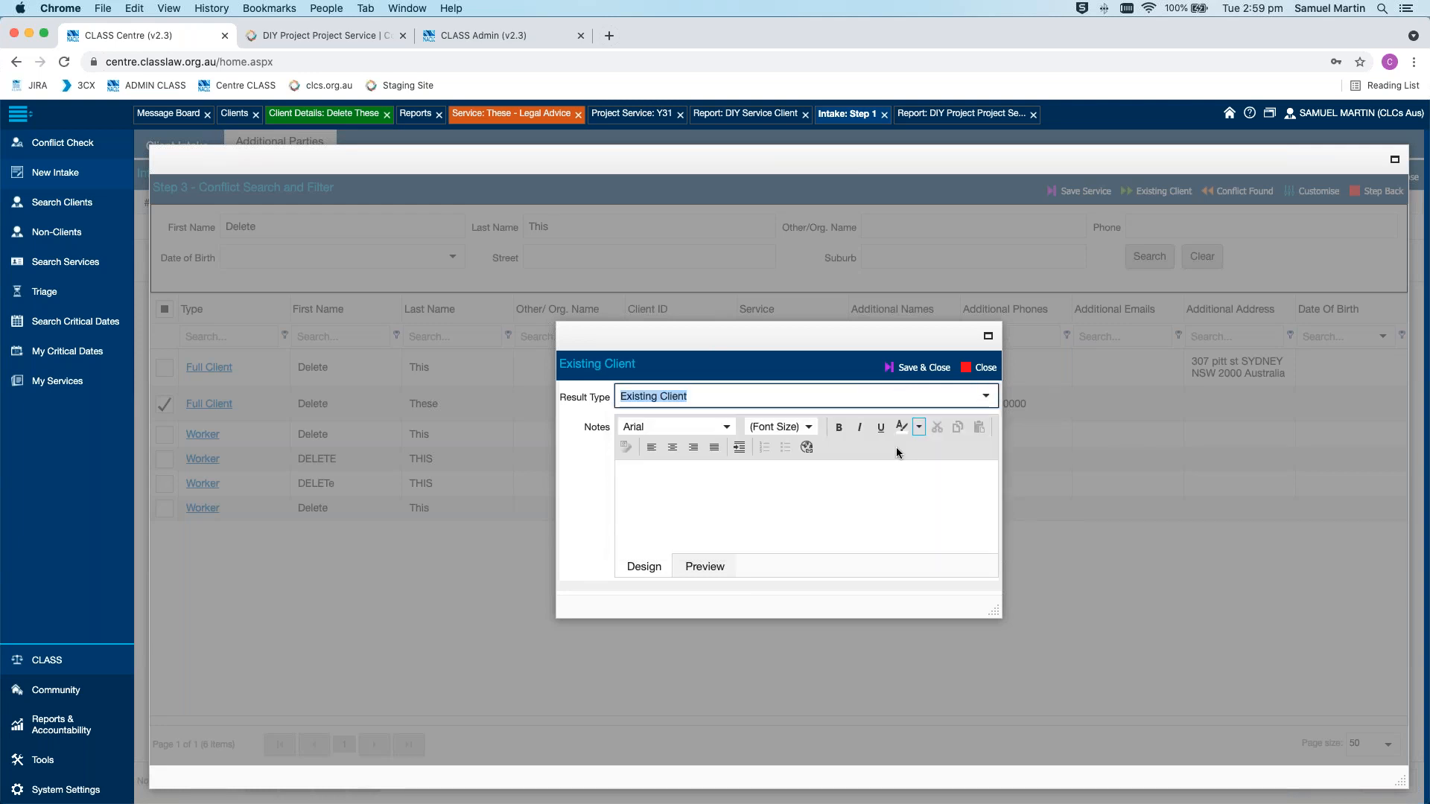
click(923, 370)
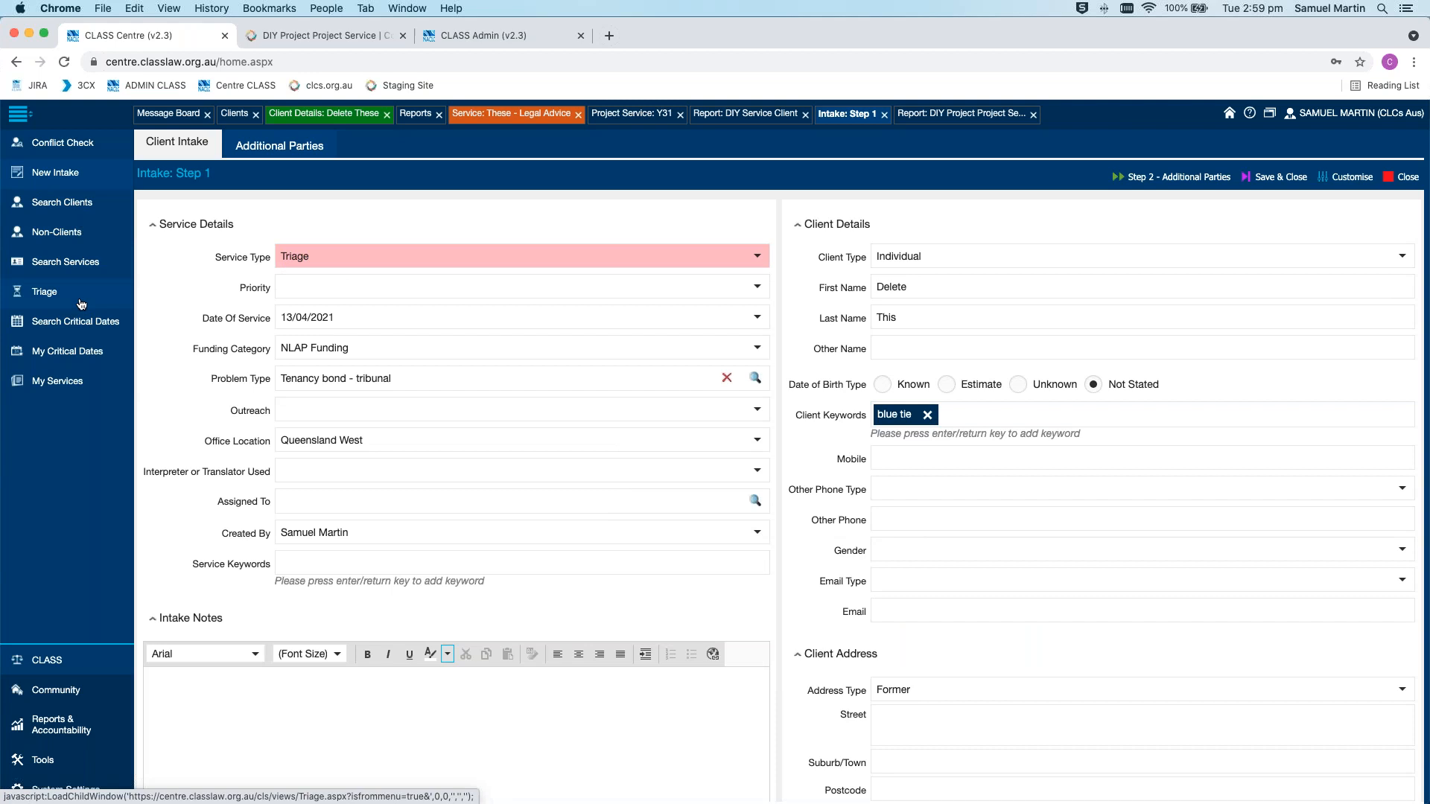
Open the triage service dated 13/04/2021 from the Triage Services list and go to its client's details
click(81, 301)
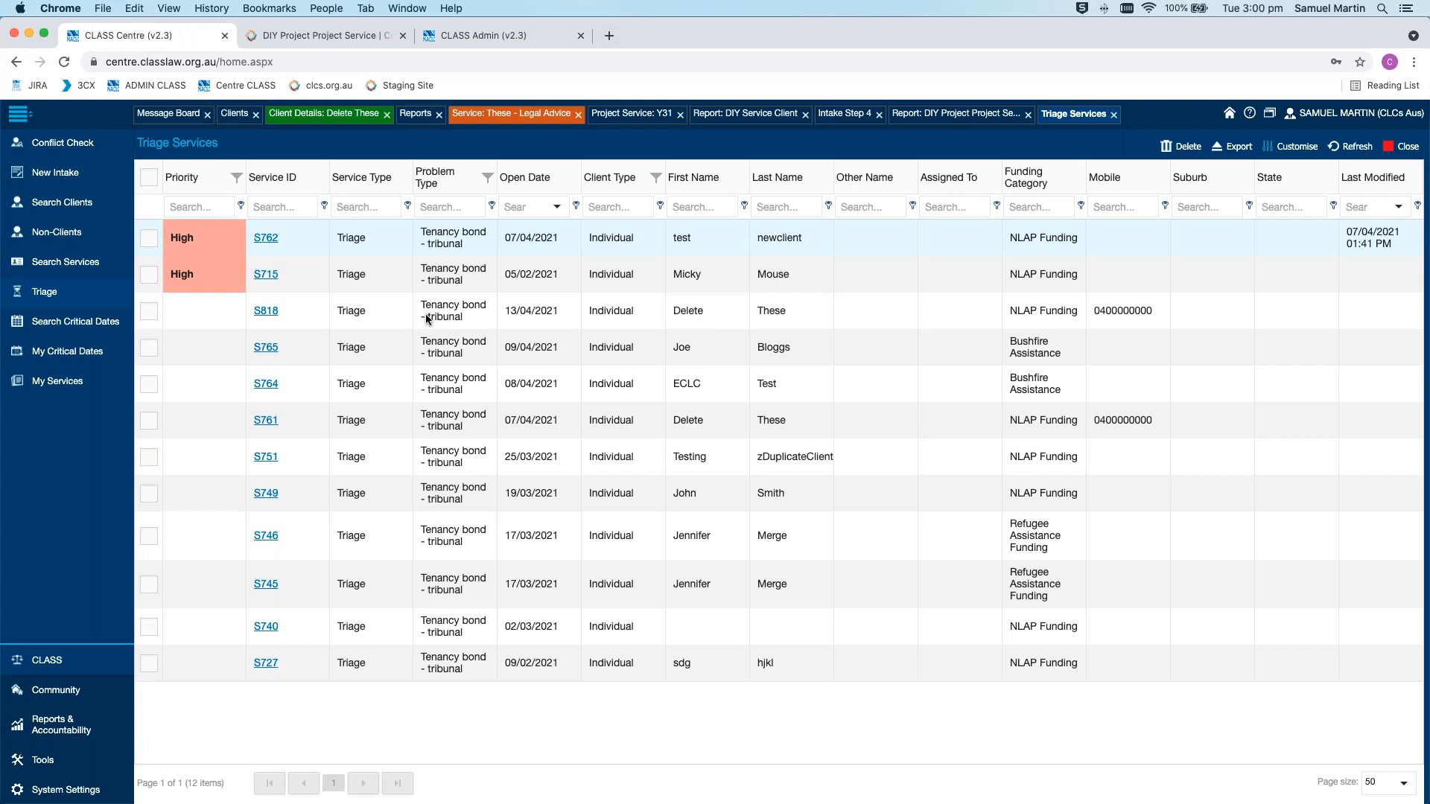
click(266, 311)
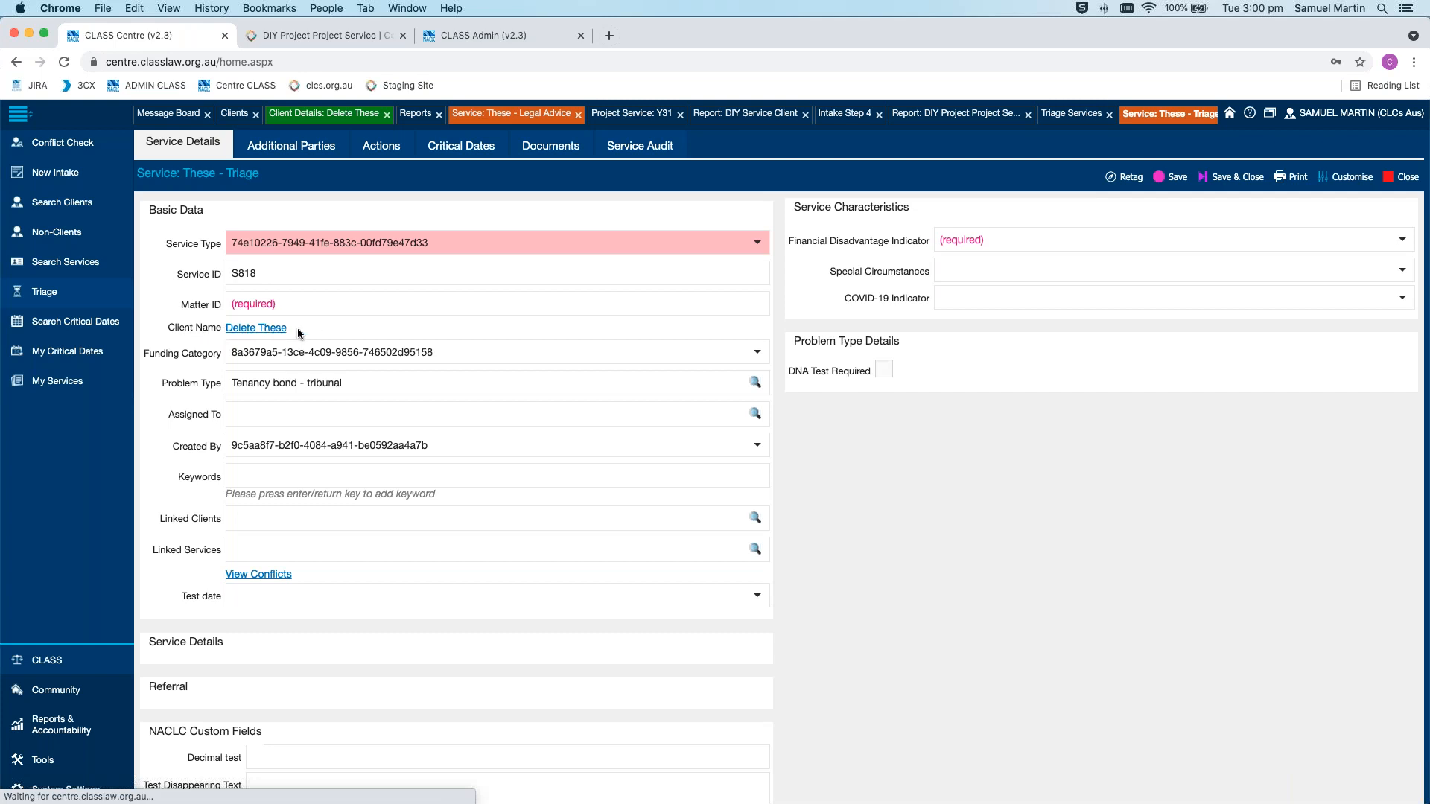
click(274, 298)
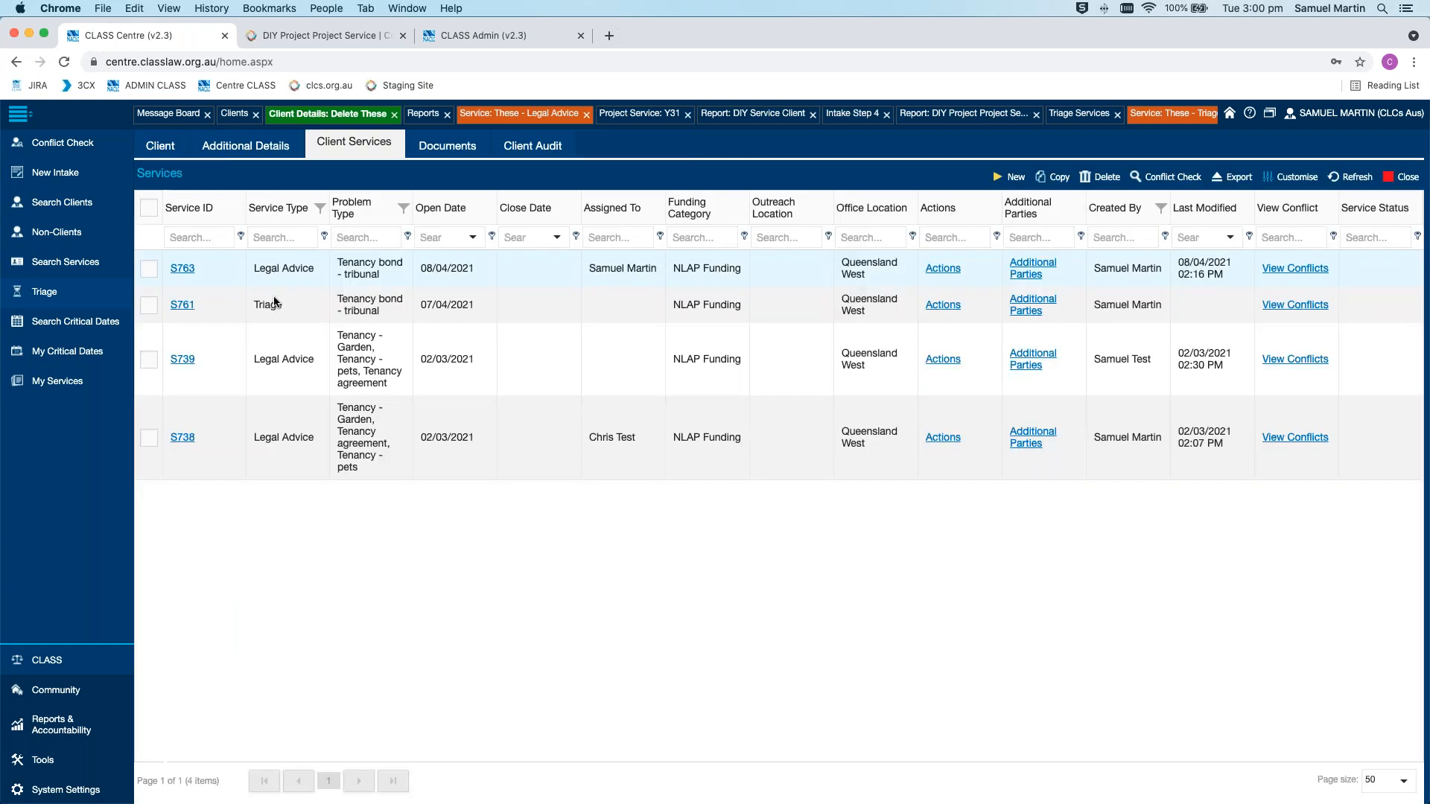
View the client's basic details, then return to the Client Services list and refresh it
click(165, 147)
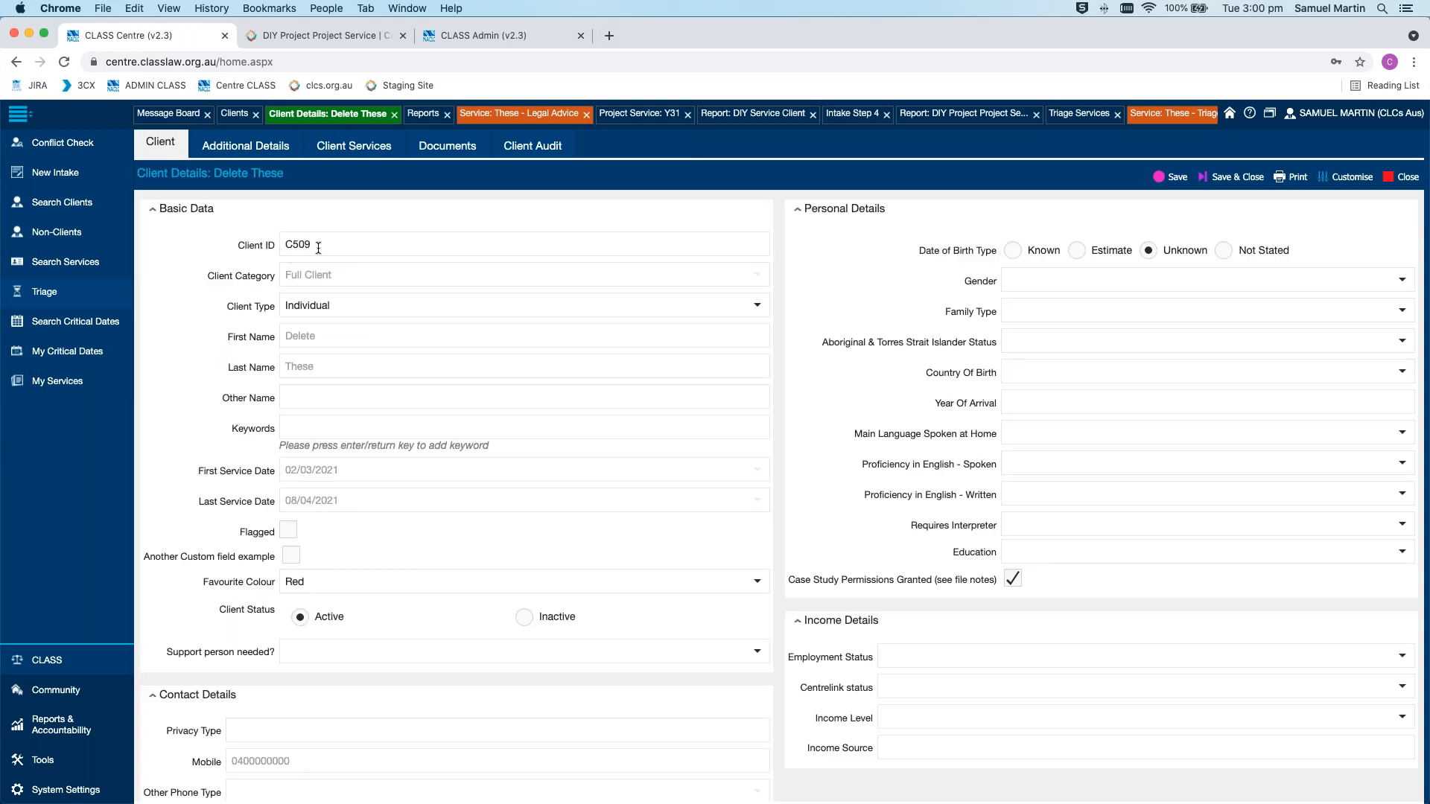
click(355, 148)
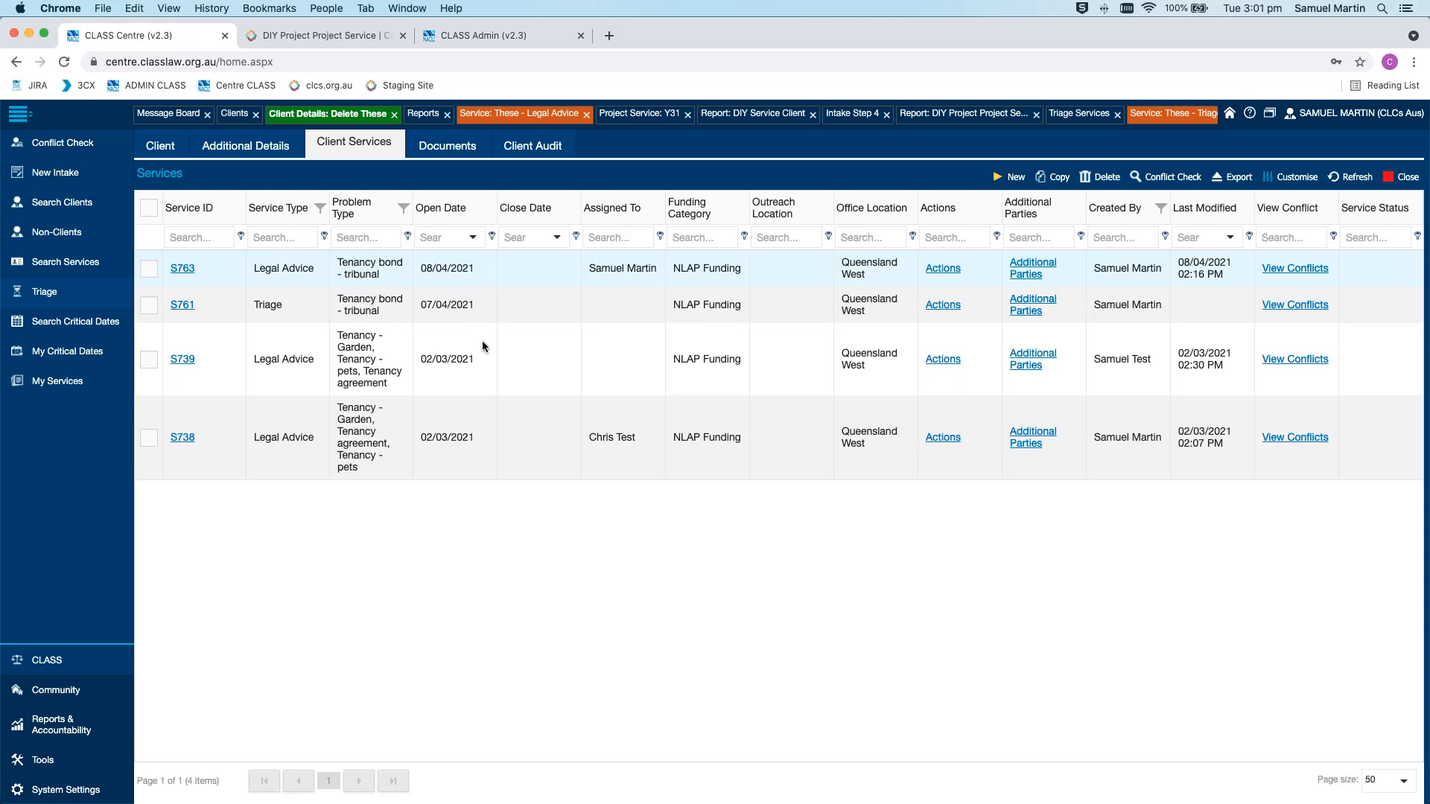
click(1362, 180)
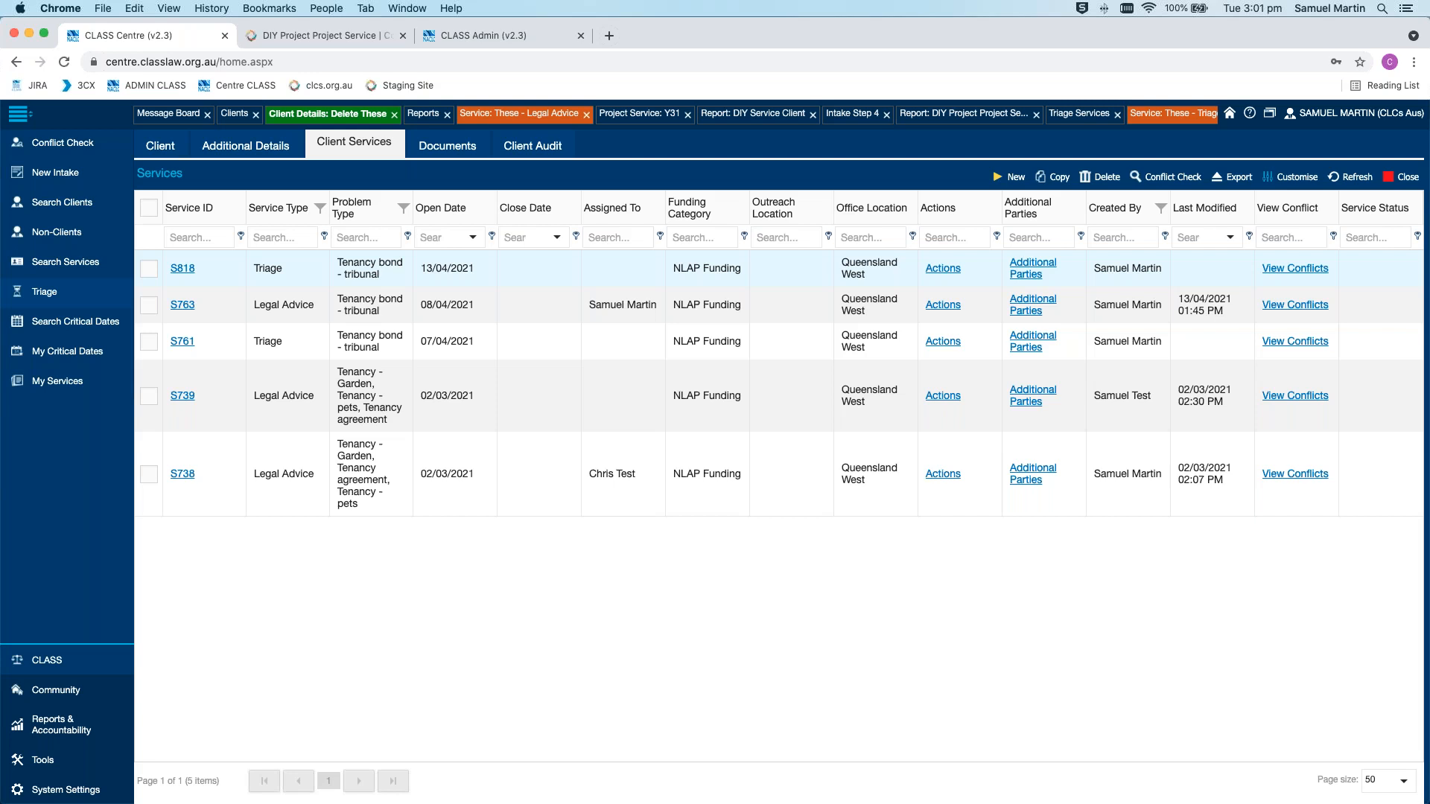
Search the Non-Clients list without any criteria, then close it along with the Y31 project service
click(58, 233)
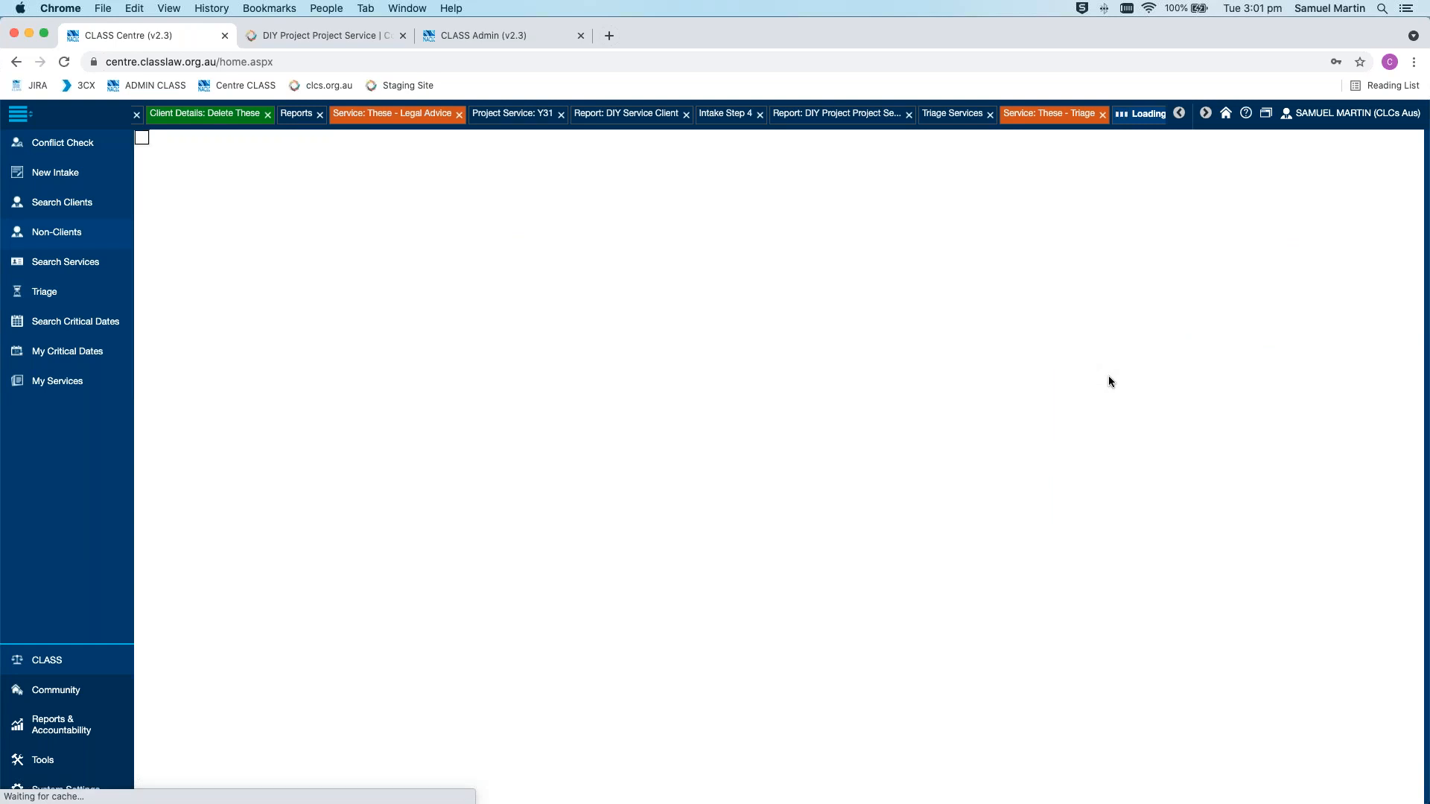
click(1166, 210)
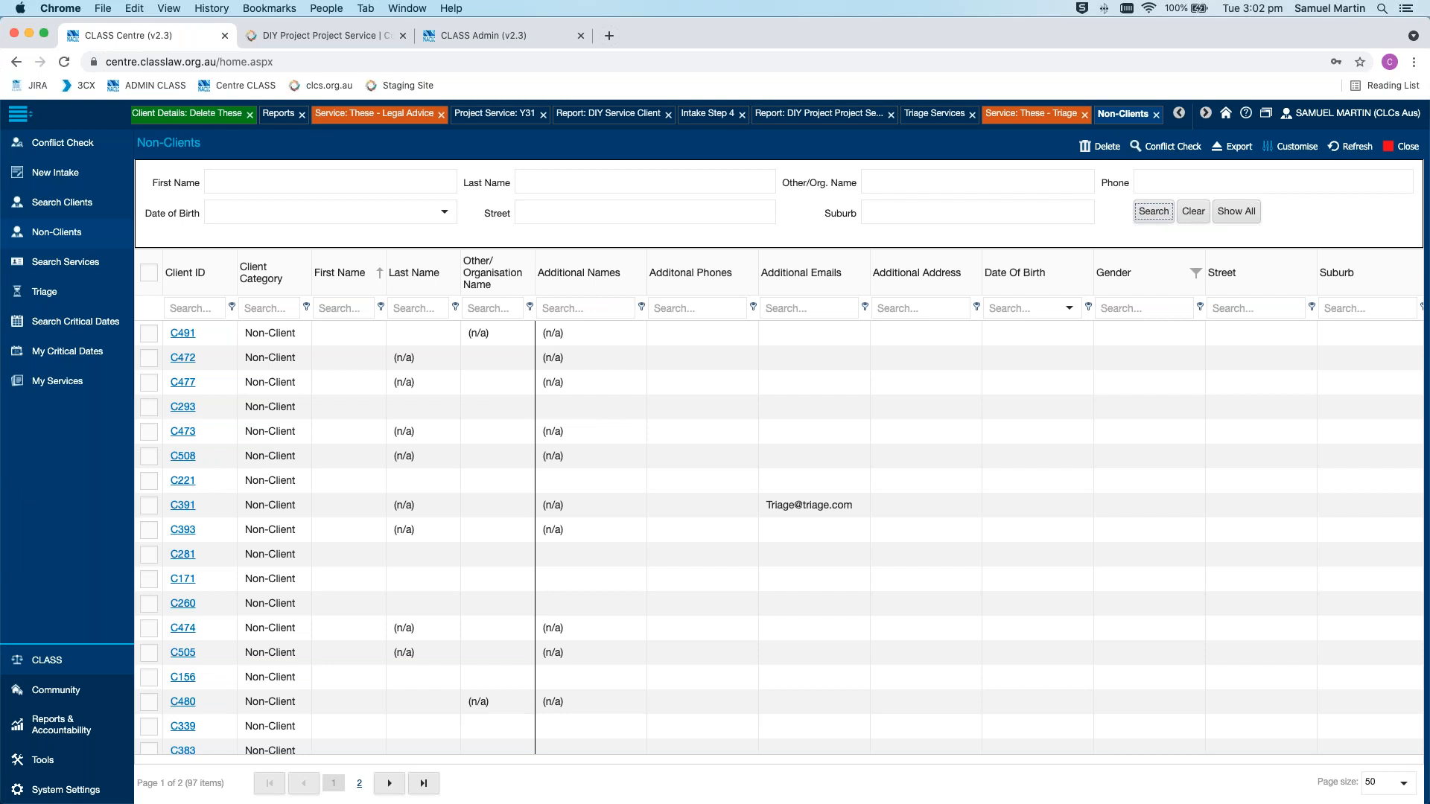
click(1156, 114)
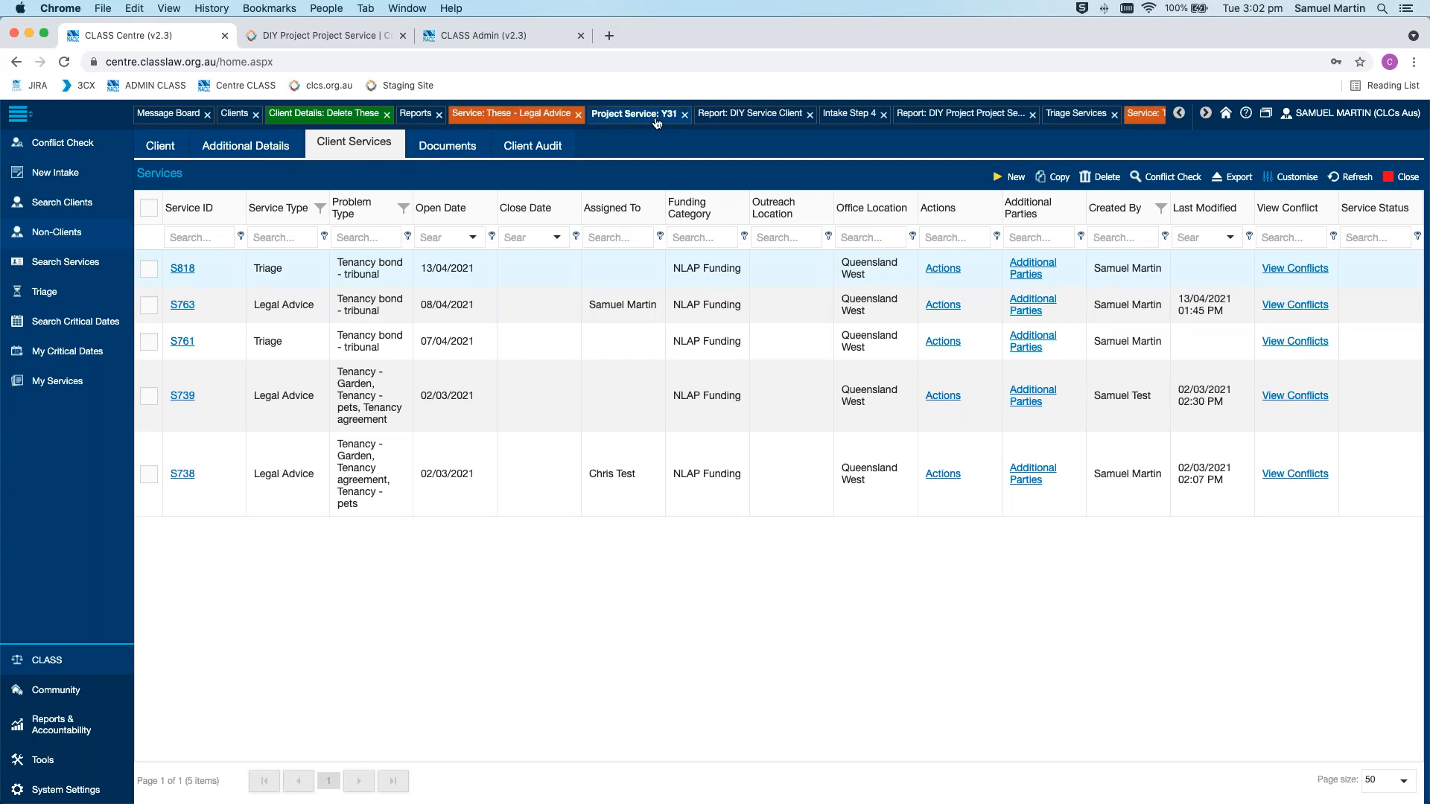
click(684, 115)
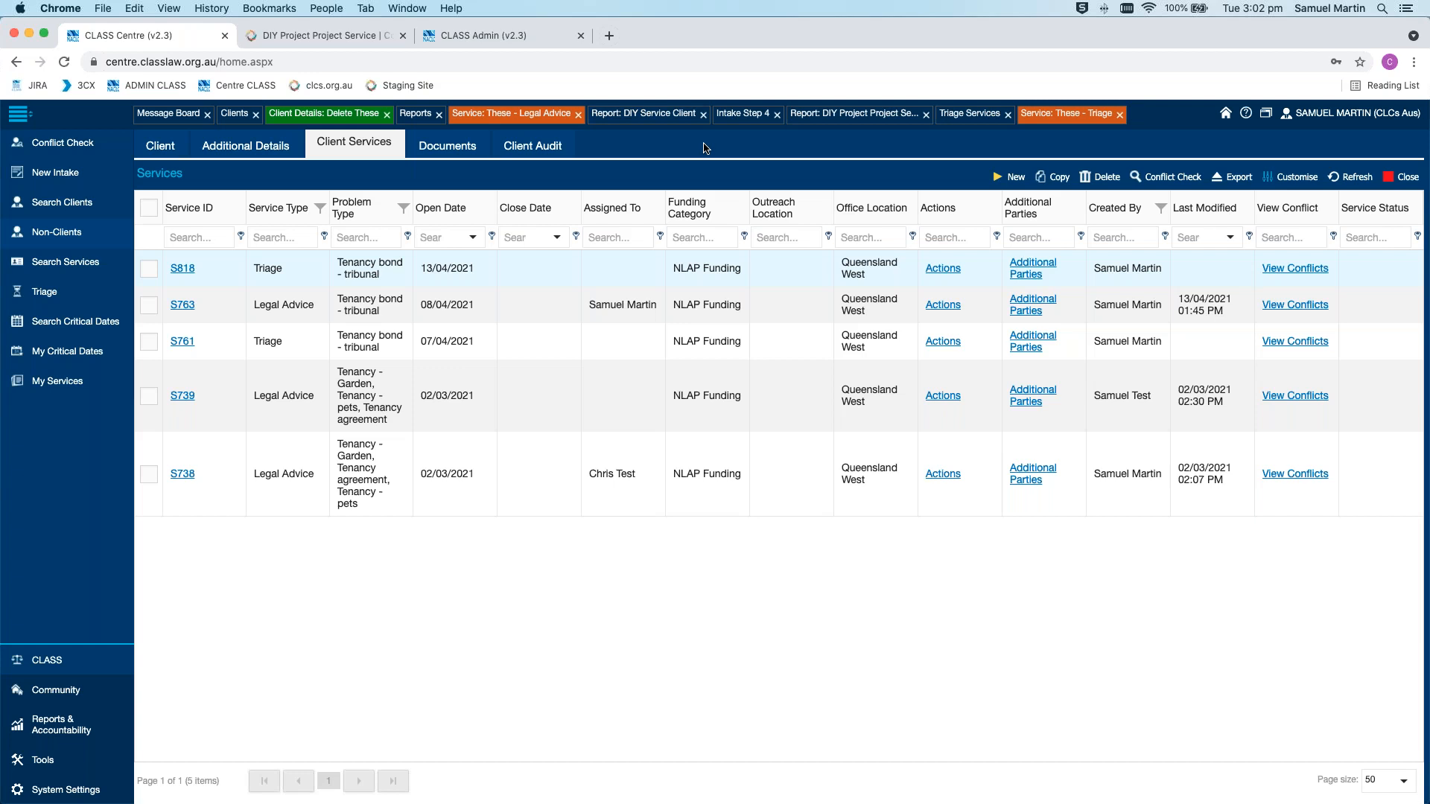
Reopen the Non-Clients list, search it without criteria, and view the first non-client's details and client services
click(62, 234)
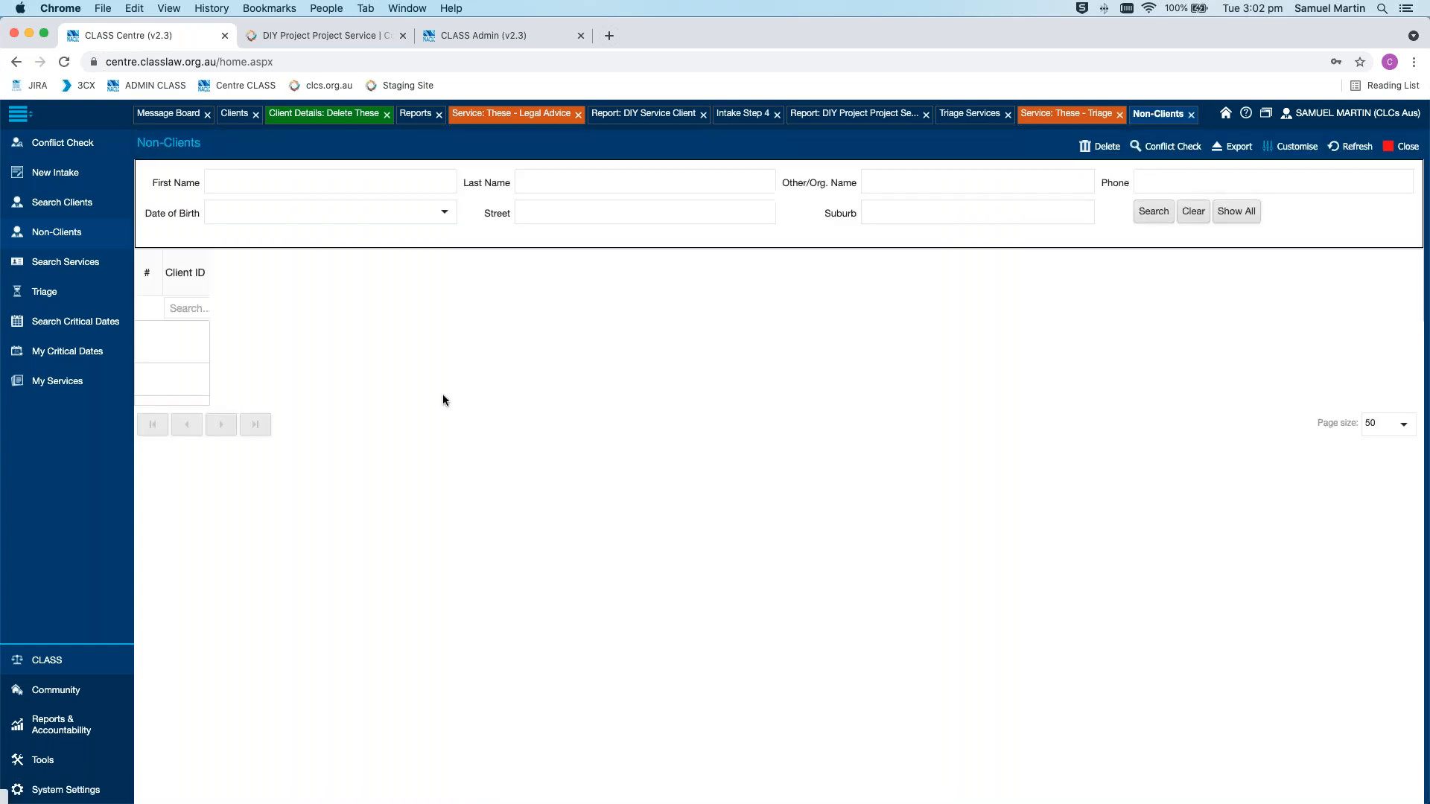
click(1171, 221)
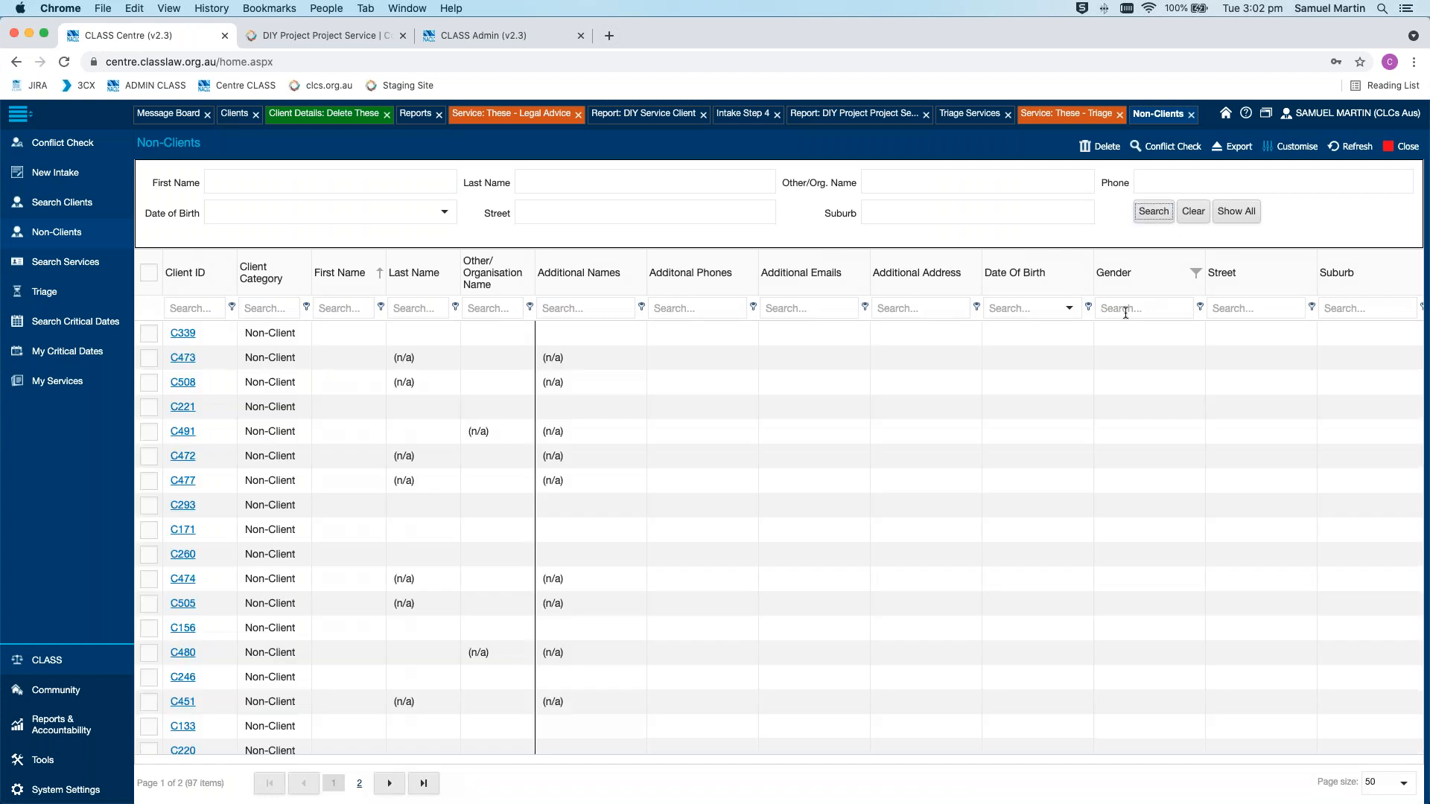
click(184, 334)
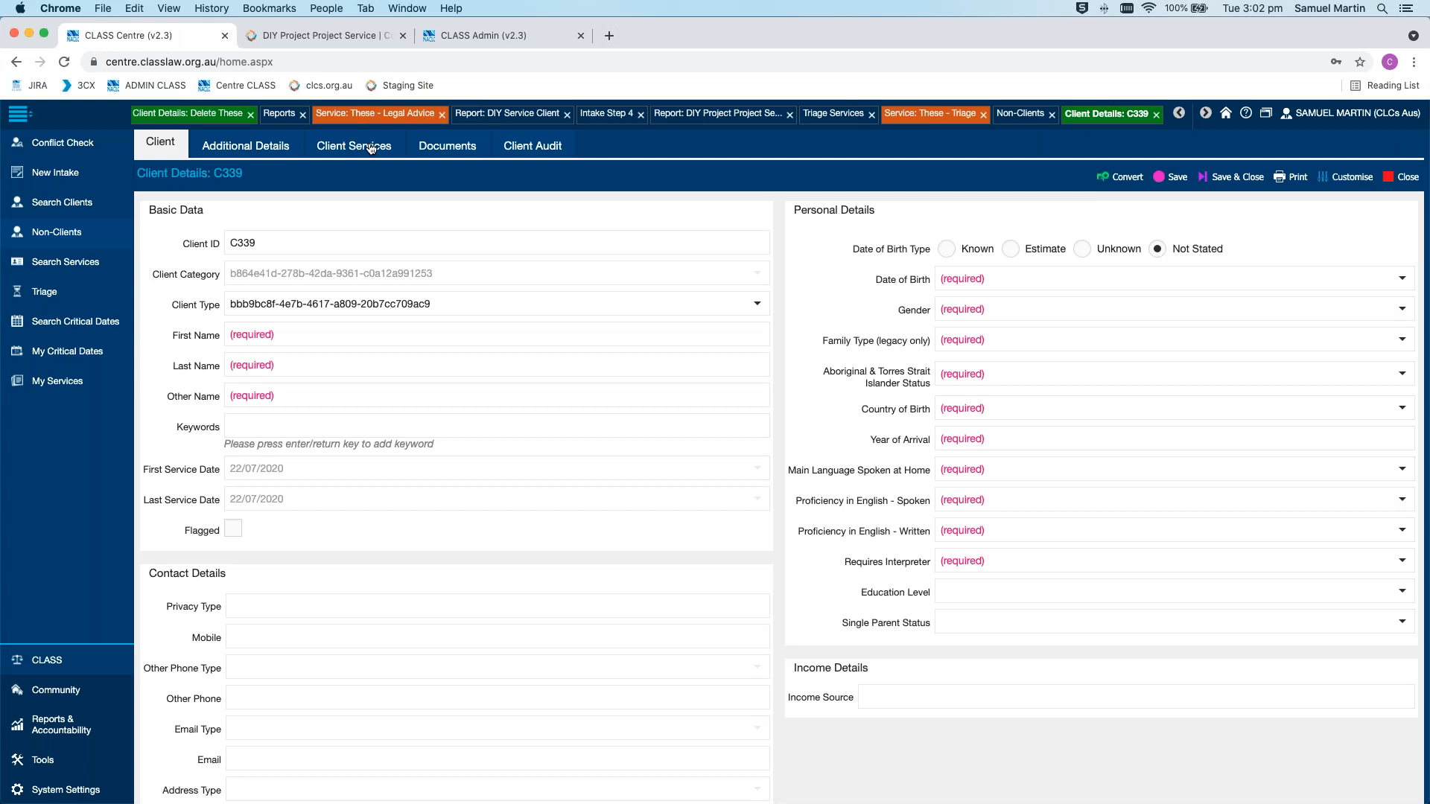
click(369, 148)
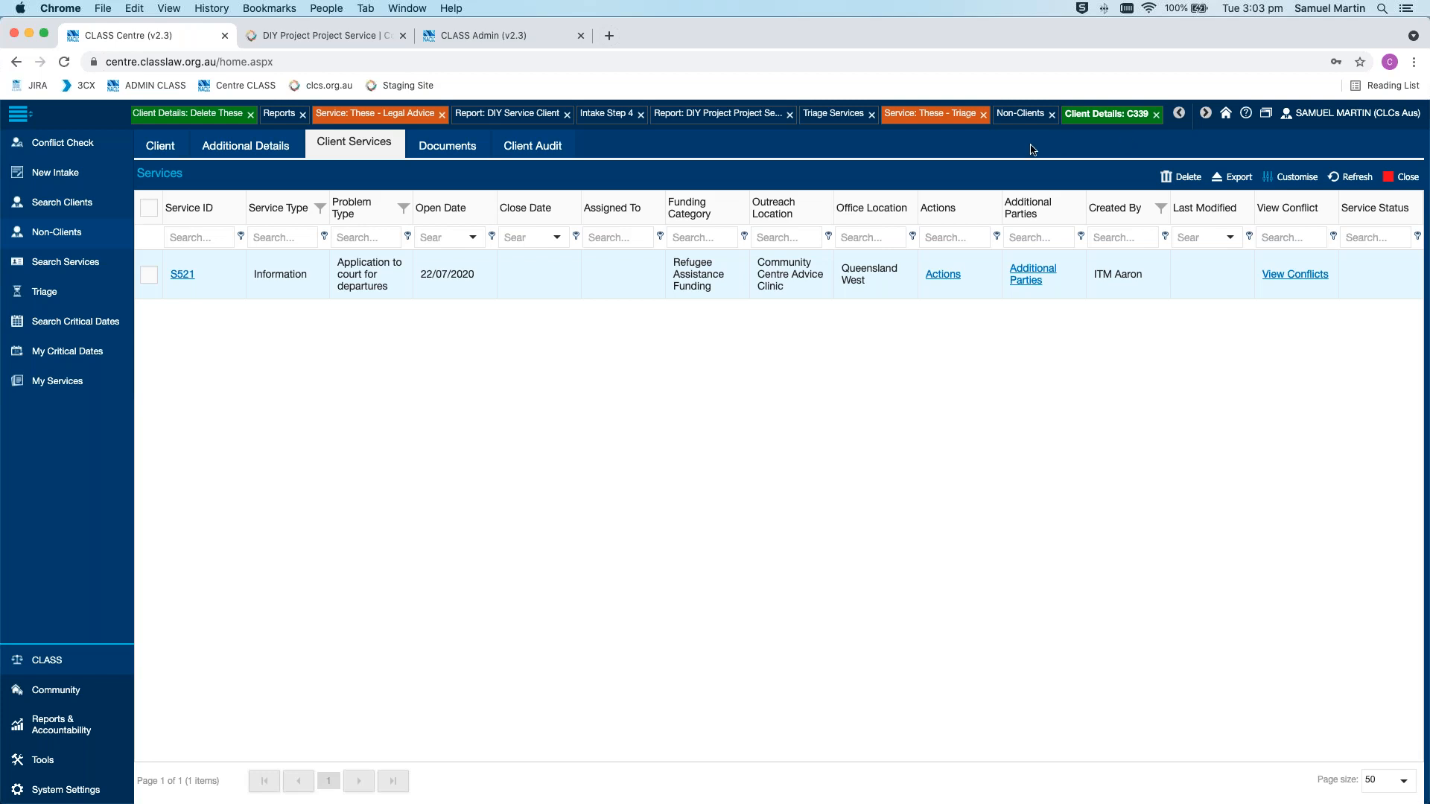
Return to the intake at Step 4 and close the triage service, the non-client's details and the Non-Clients list
click(65, 179)
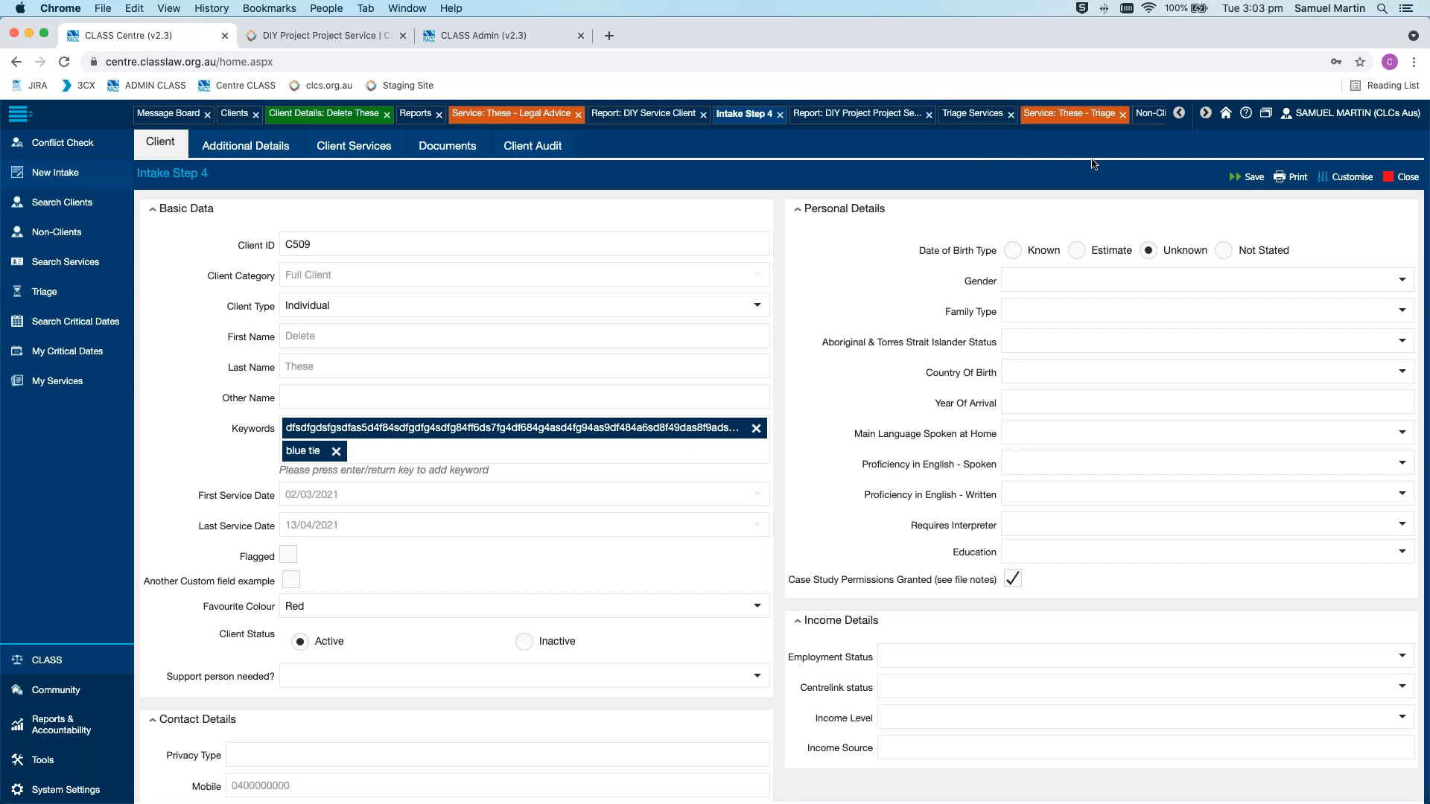
click(1128, 119)
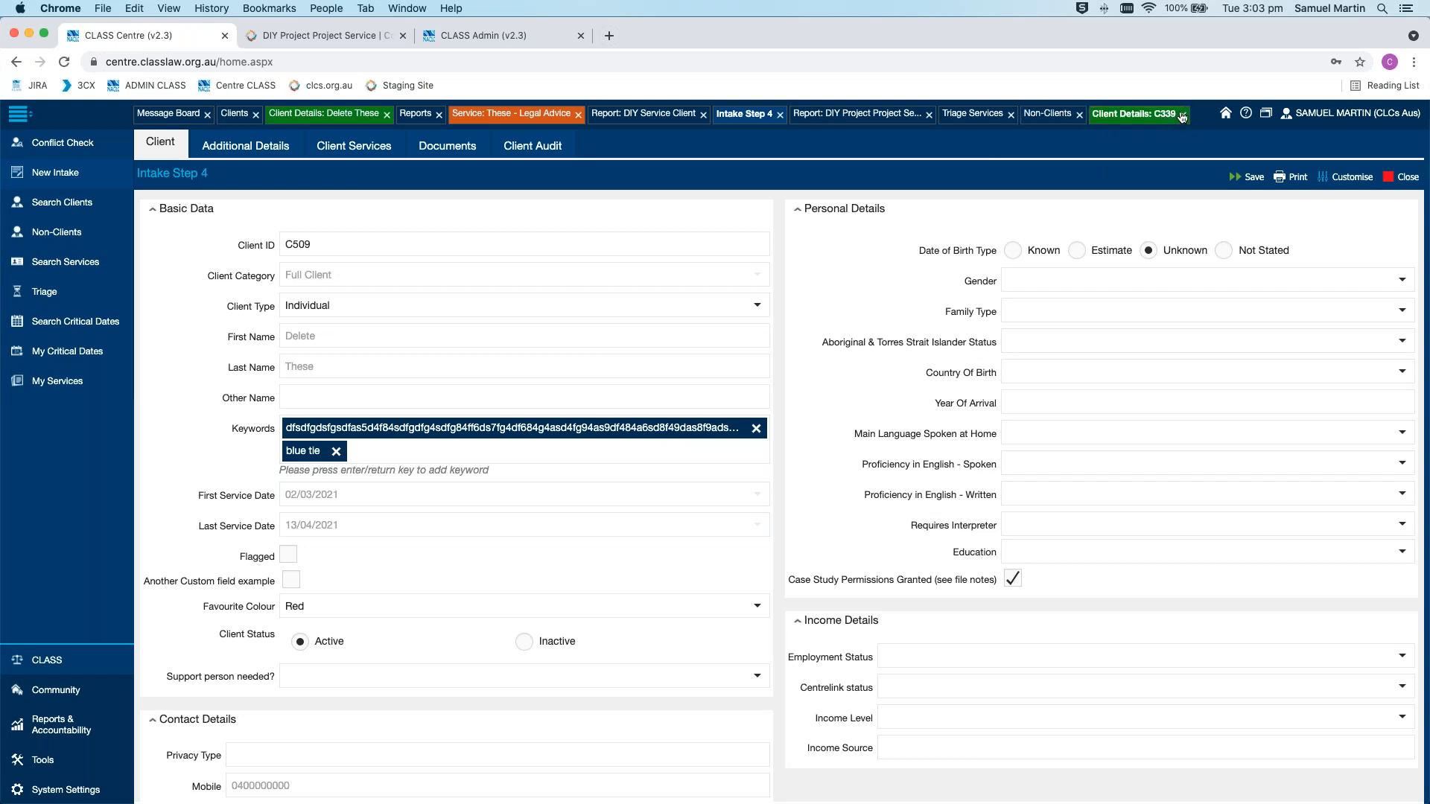
click(1185, 117)
click(1080, 114)
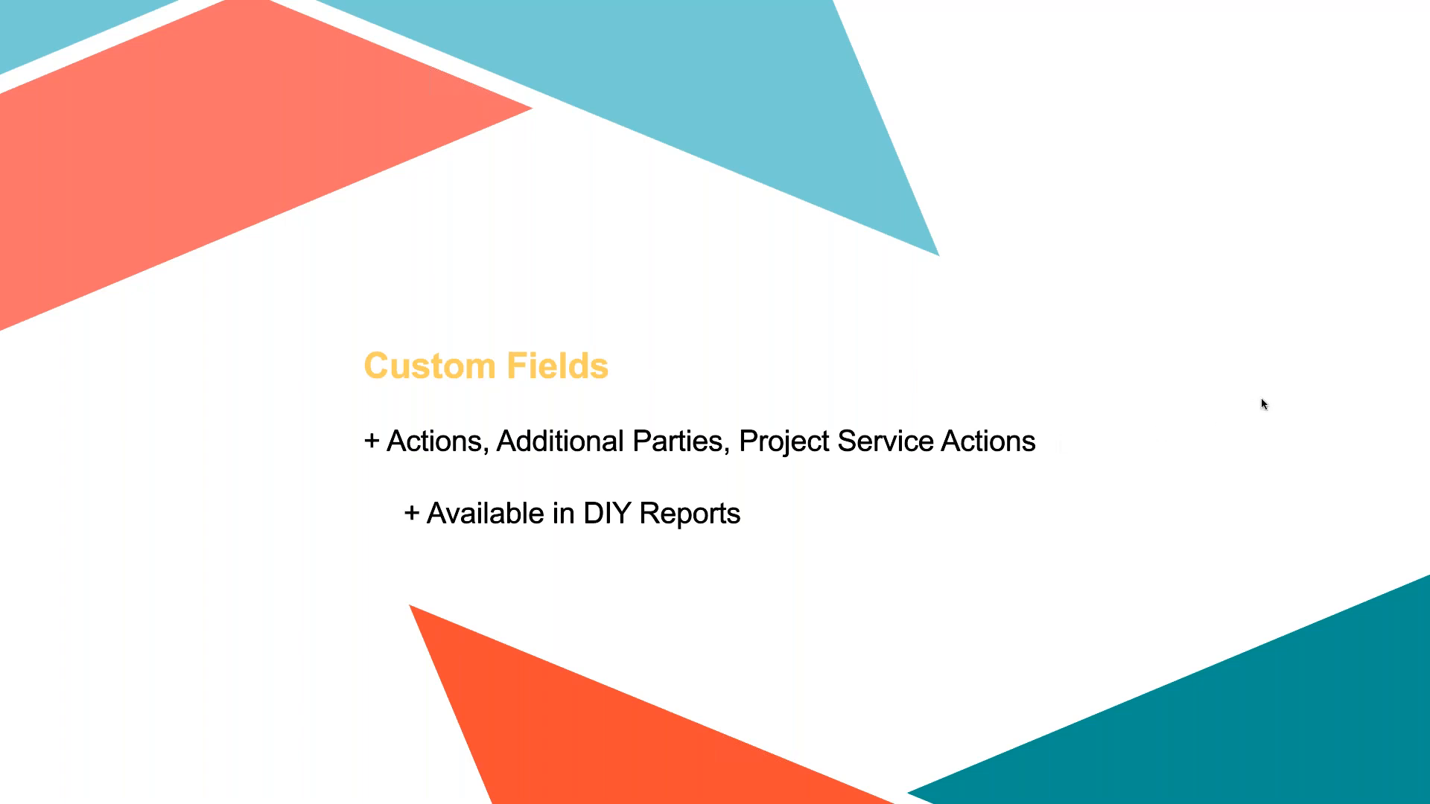
Switch from the slides to CLASS and view the custom field setup for the Legal Advice service's Appointments action
key(ctrl+Left)
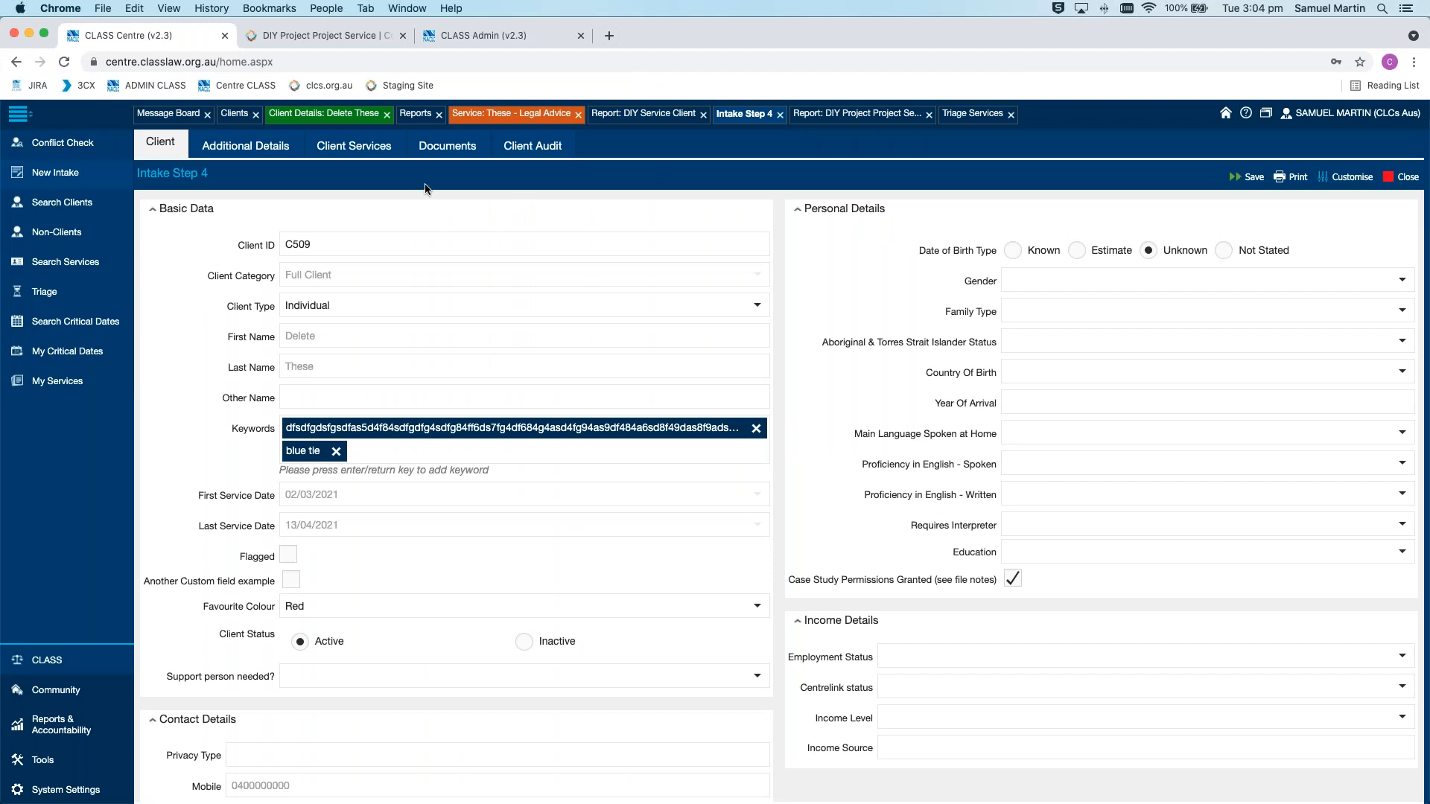
click(513, 113)
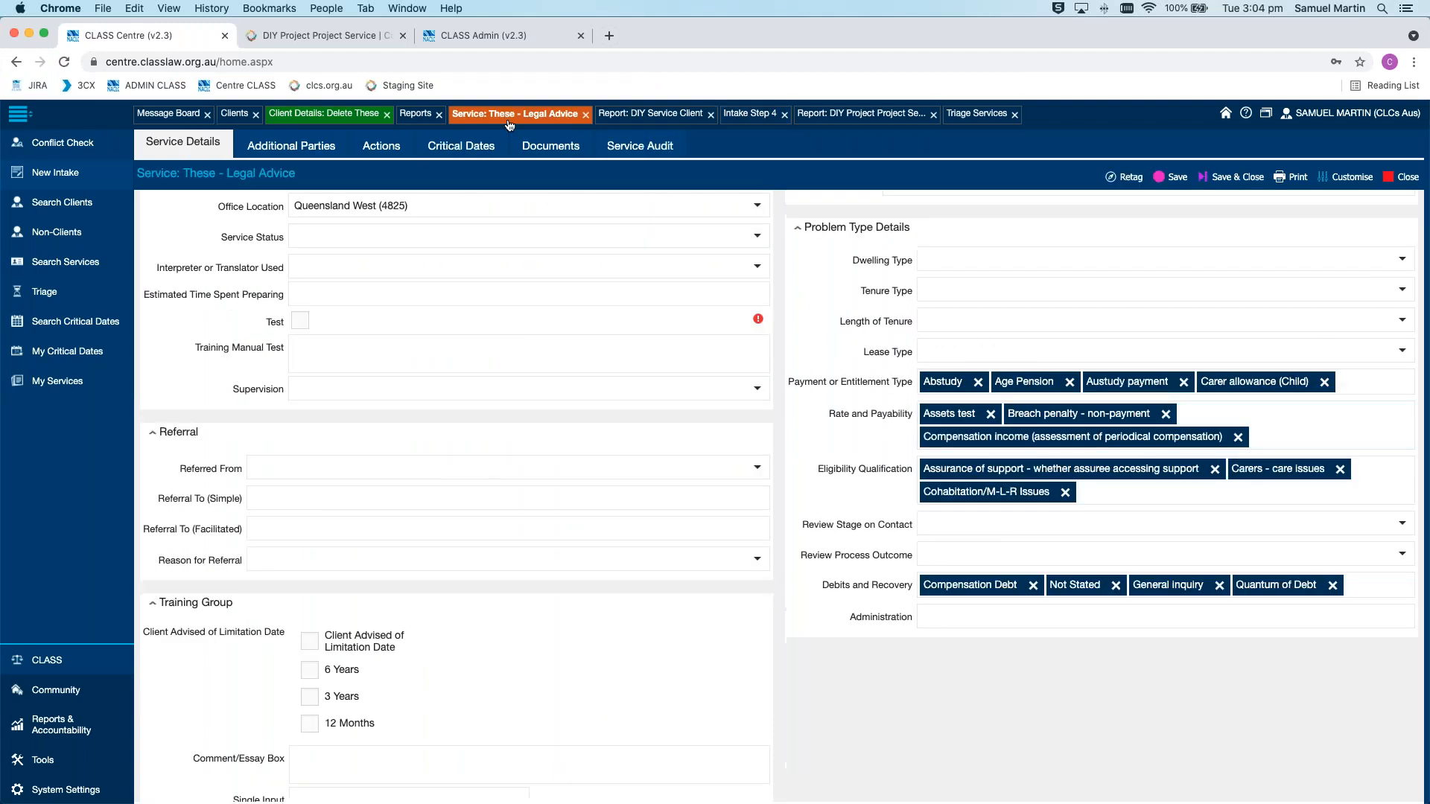
click(381, 147)
click(222, 261)
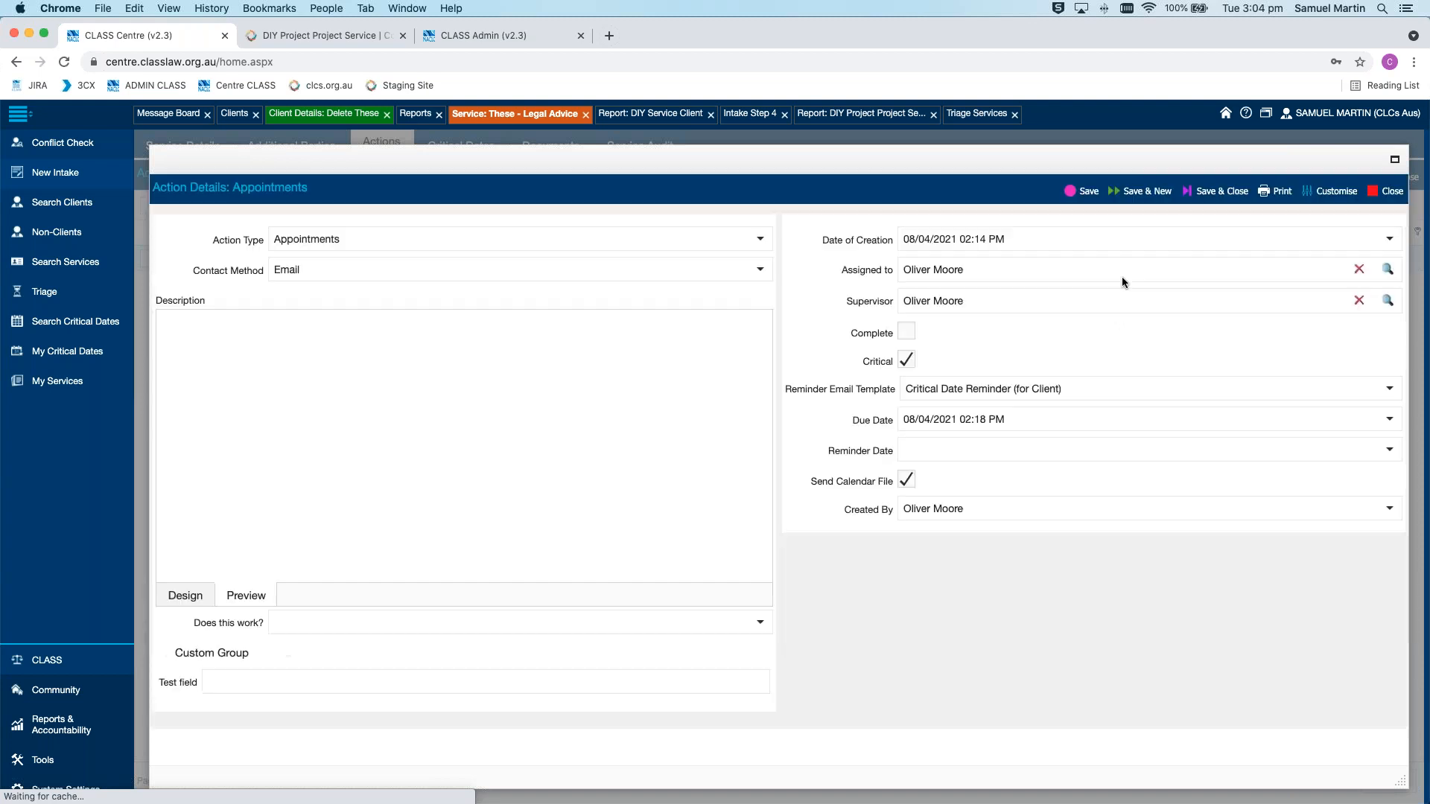
mouse_move(1339, 194)
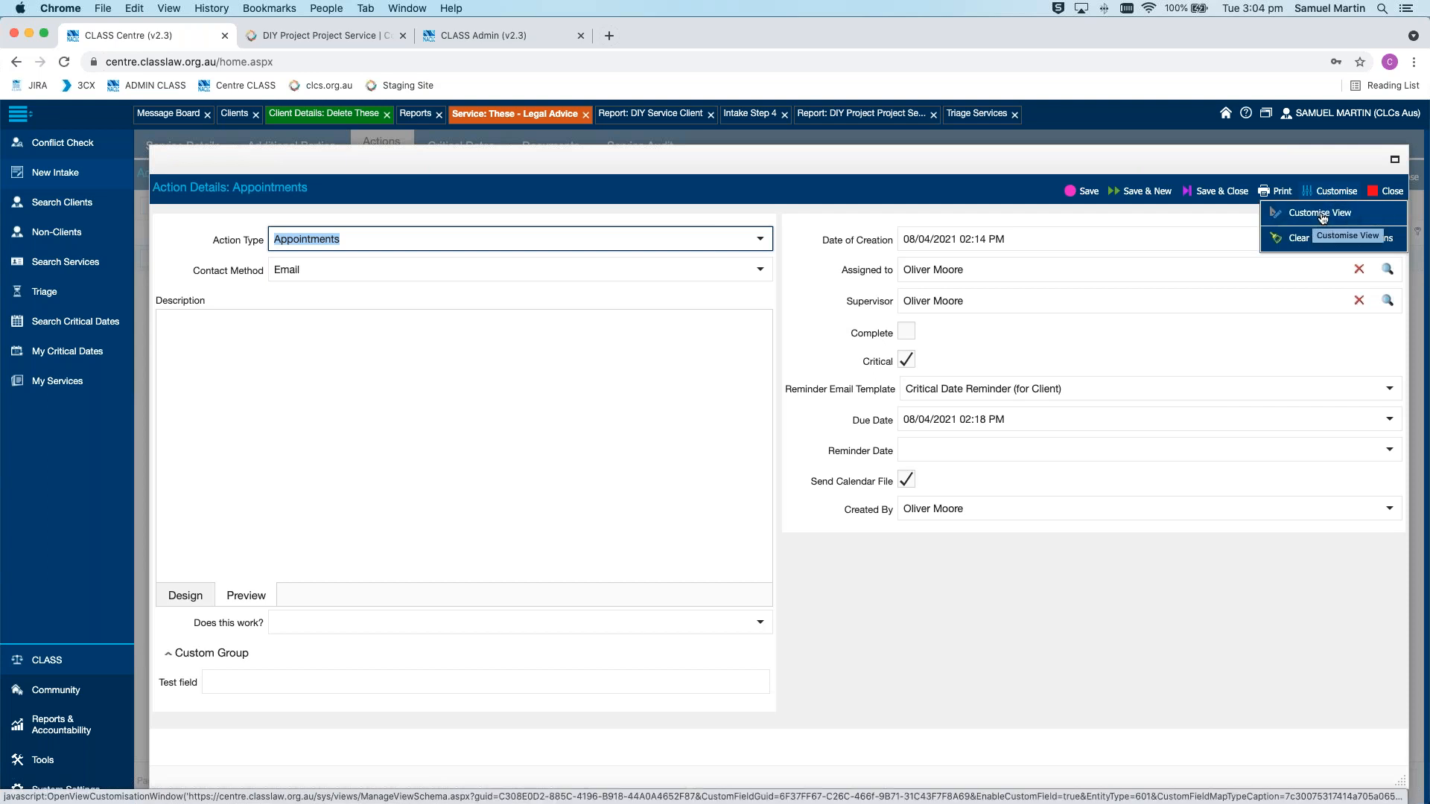
click(1322, 216)
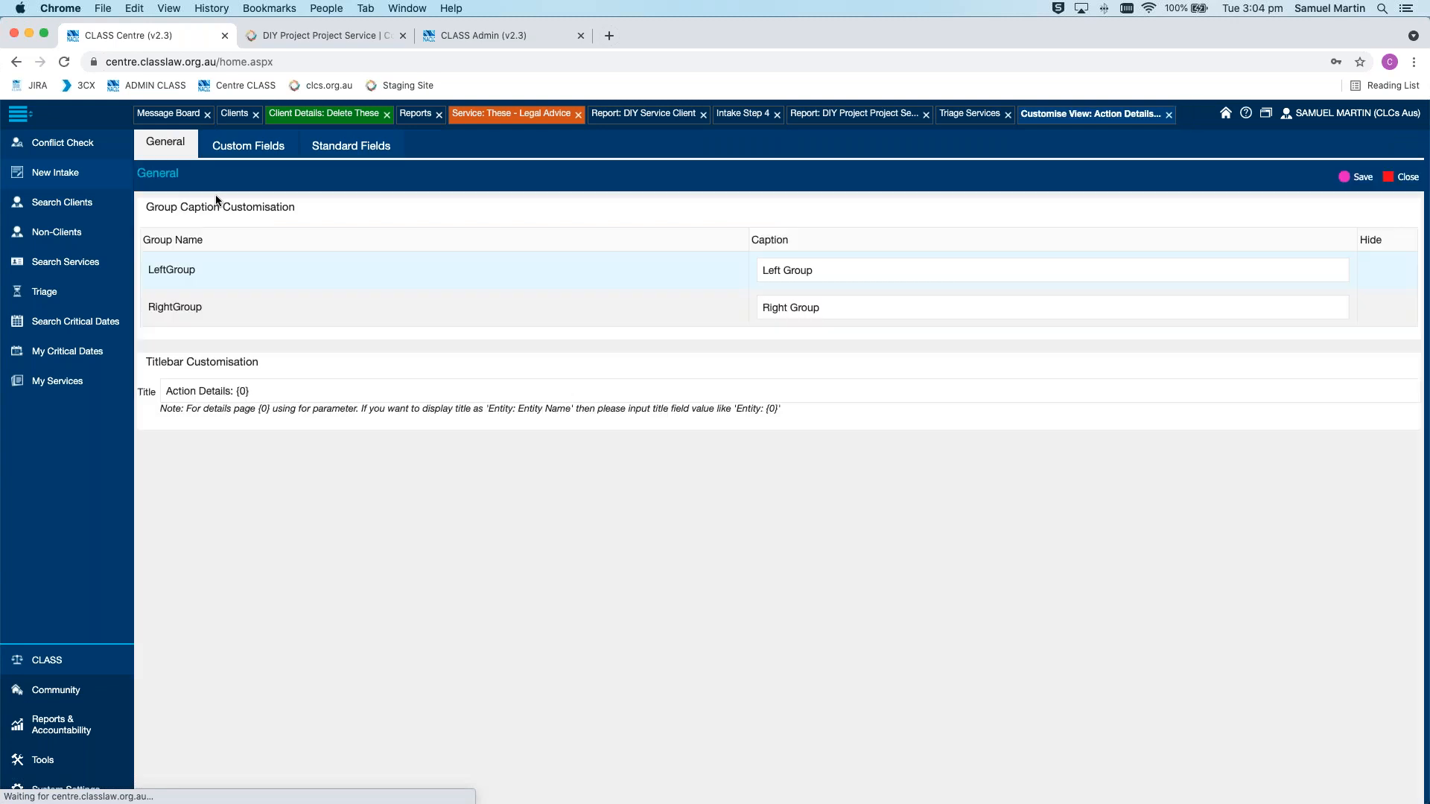
click(261, 147)
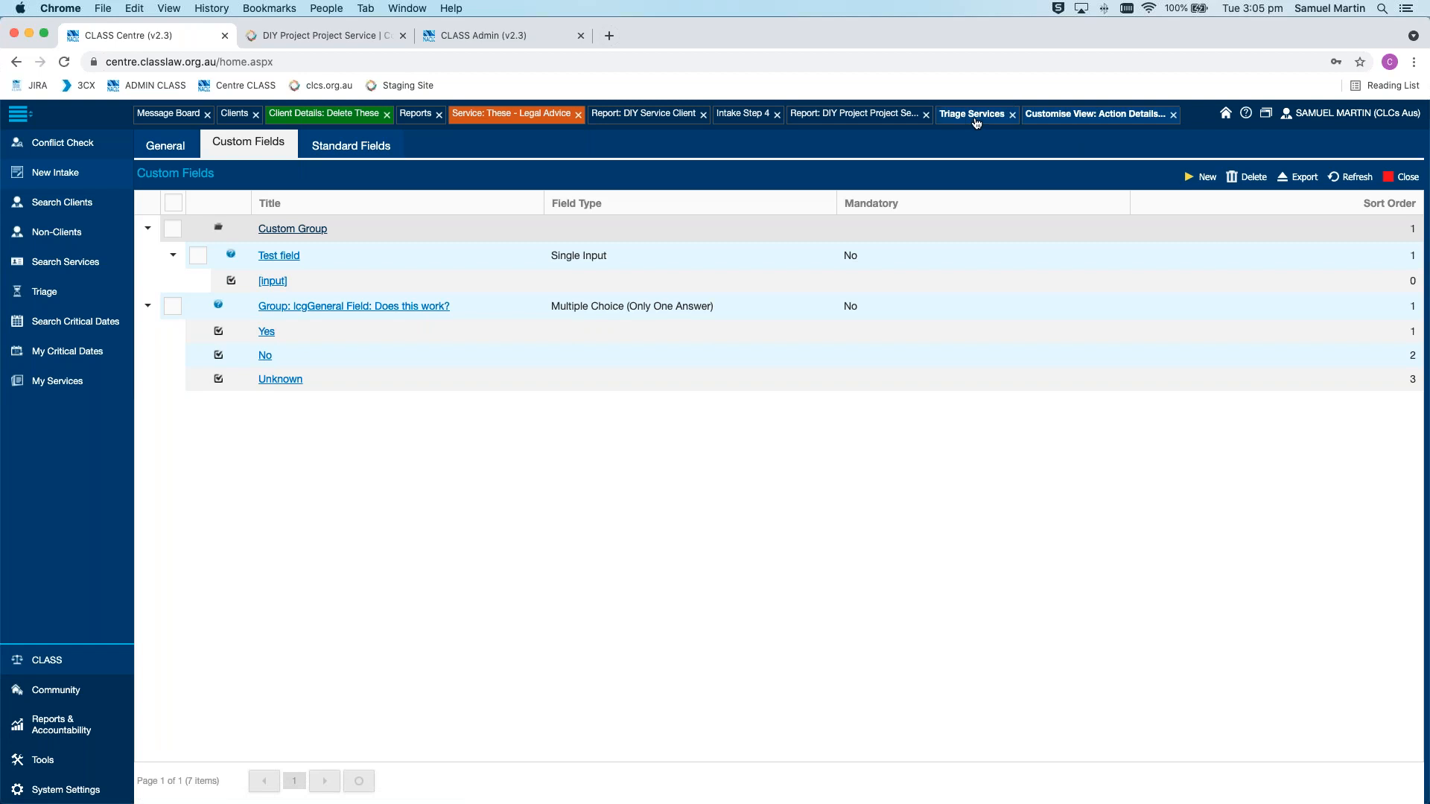
Return to the Legal Advice service's Appointments action and select its Test field in the Custom Group
click(525, 118)
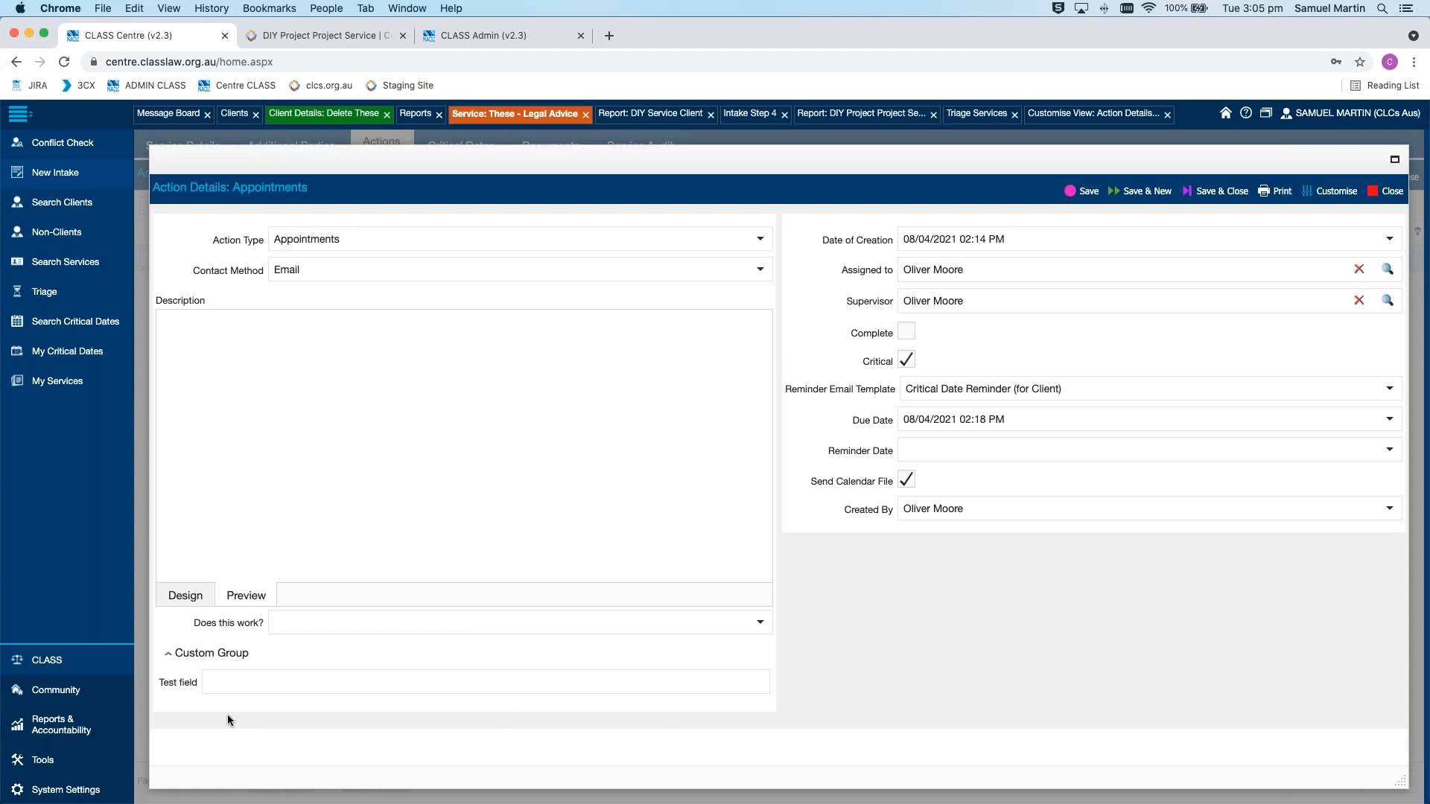
click(591, 683)
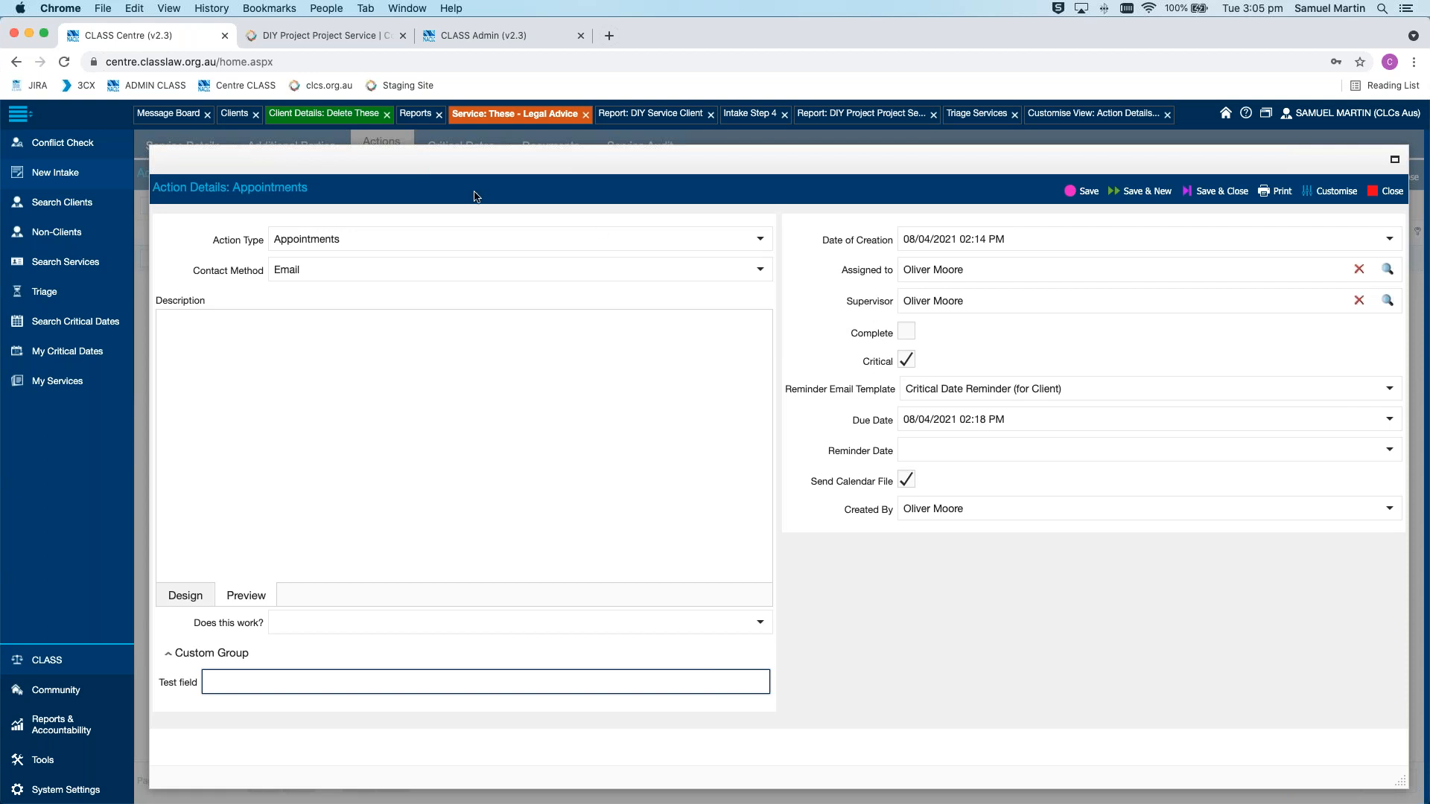
Find project service Y31 among the Community project services and open it, continuing even though the record is in use
click(73, 691)
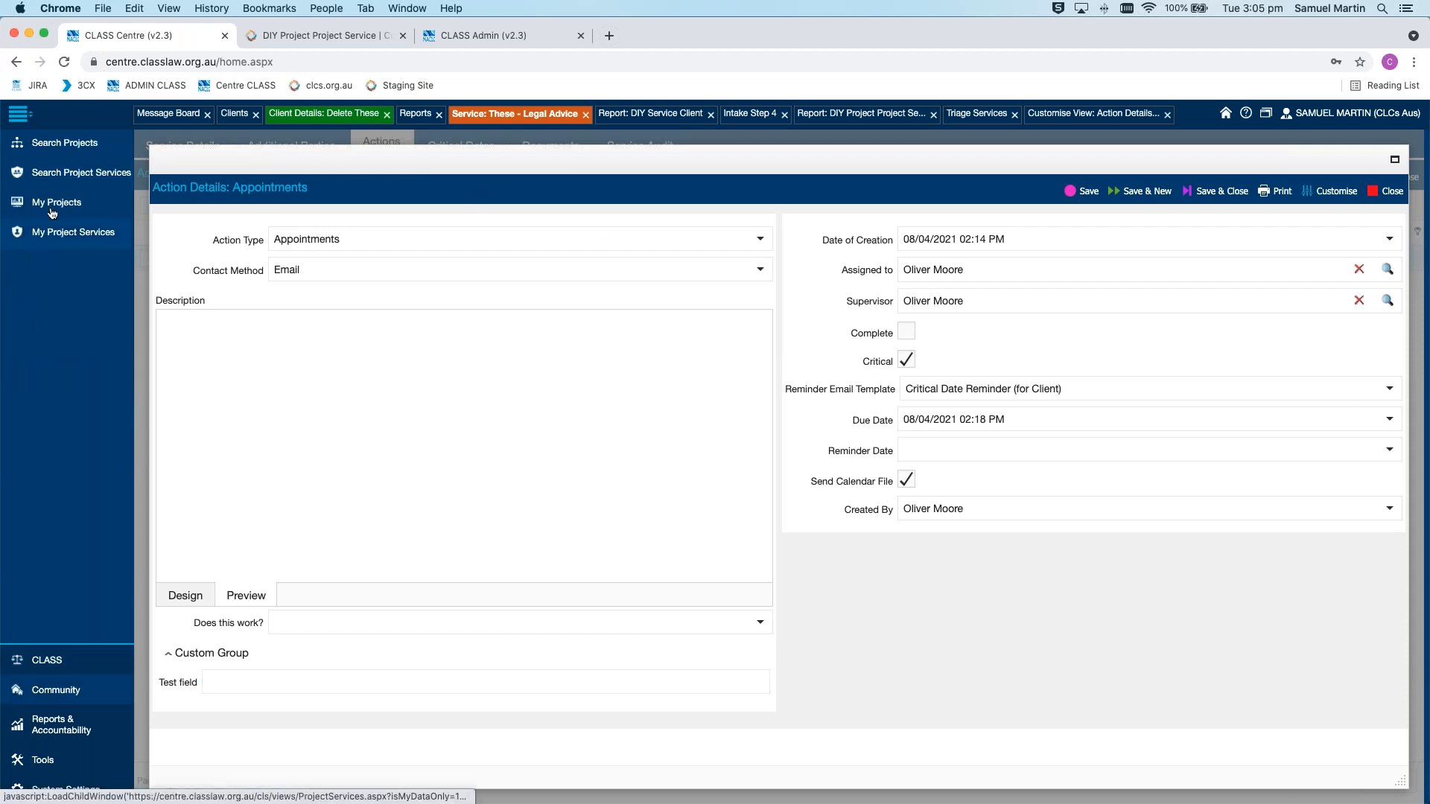
click(65, 173)
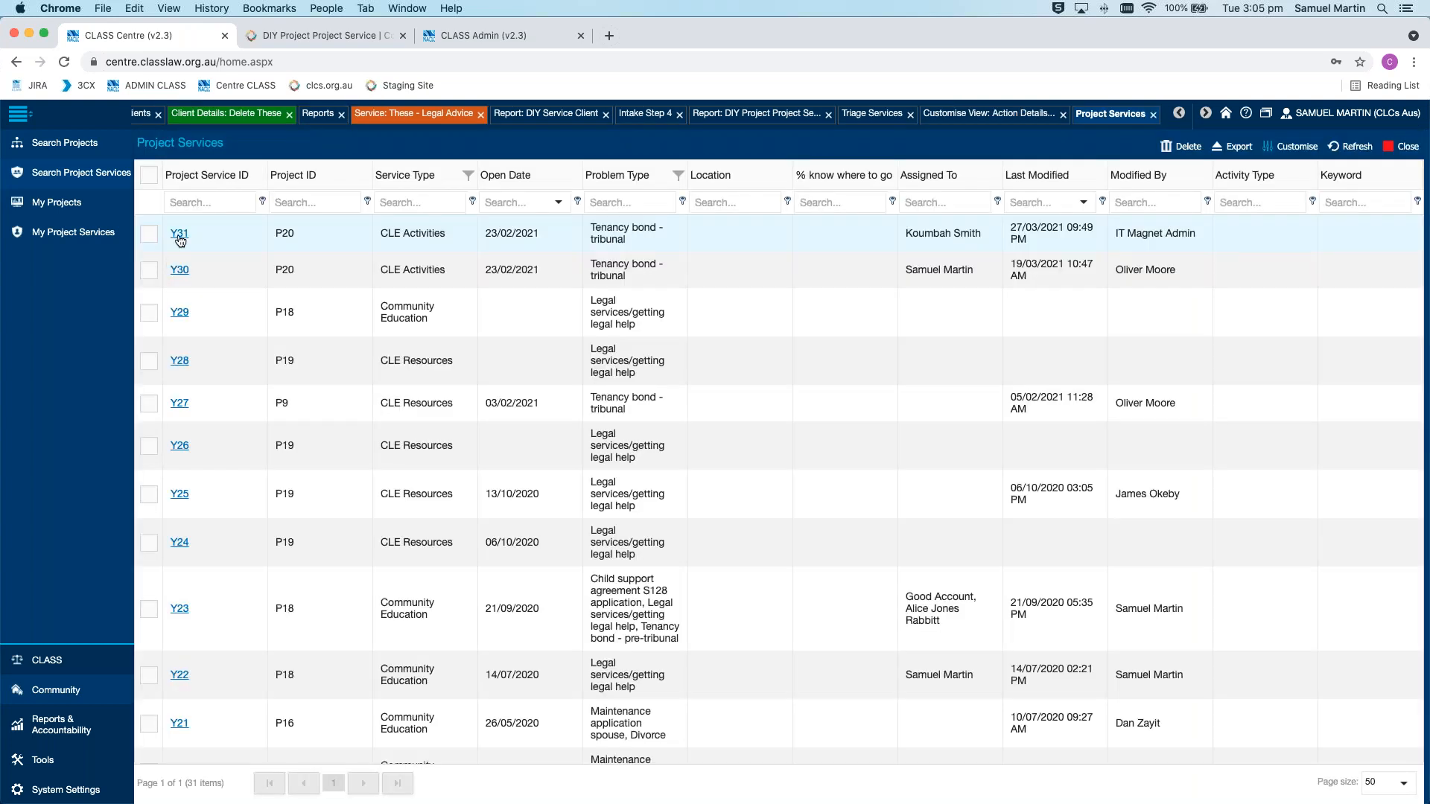
click(180, 235)
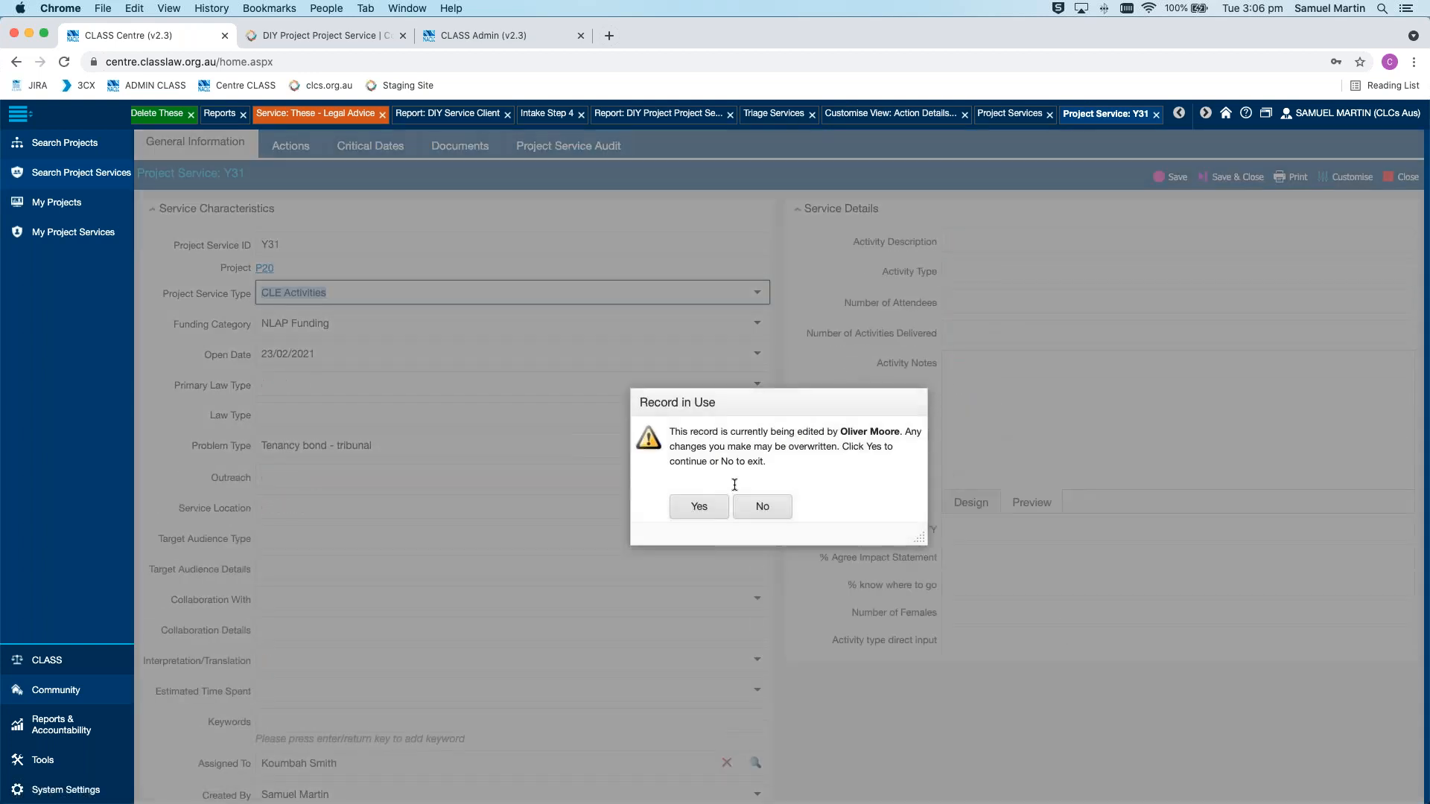
click(698, 507)
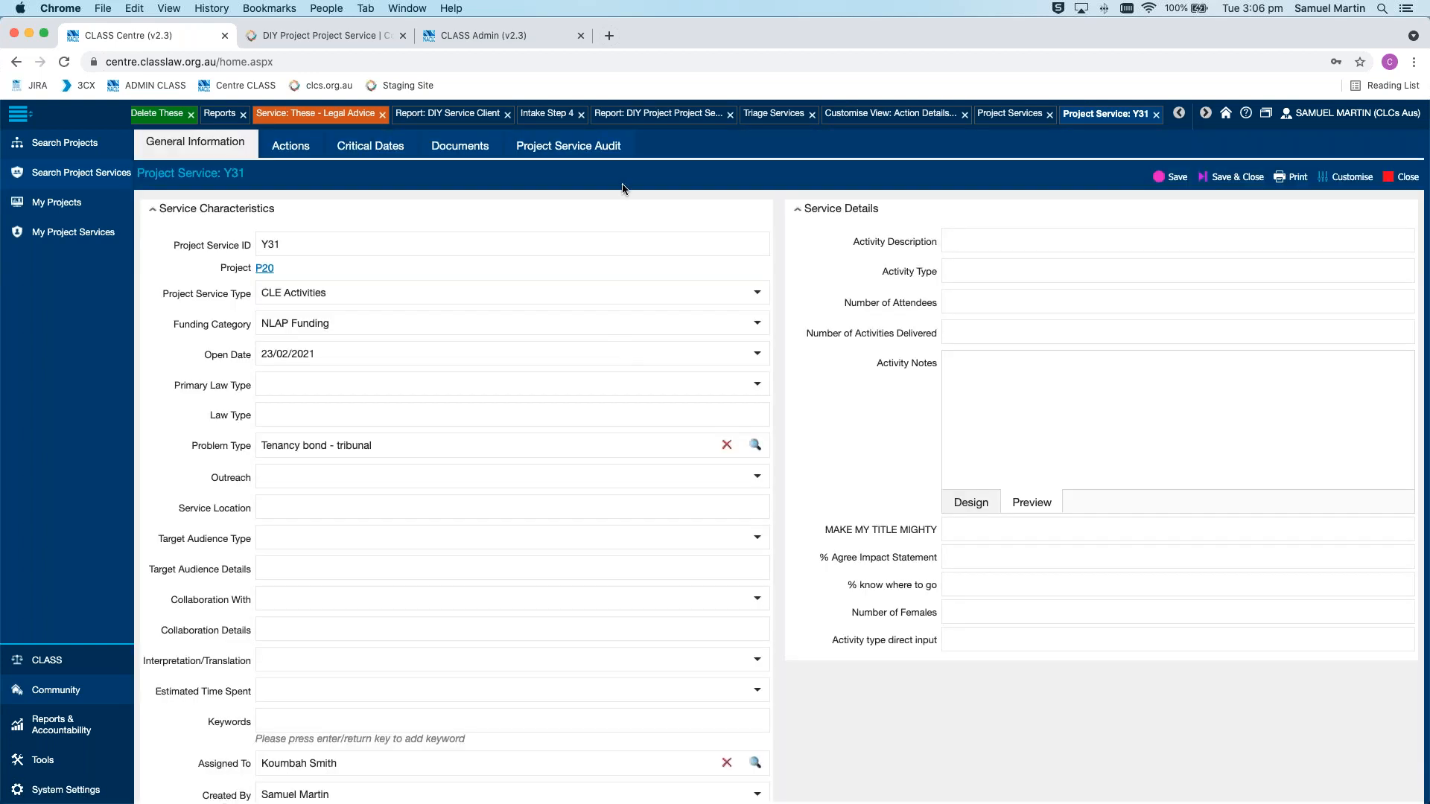
Open project service Y31's Appointments action and view the custom field setup in its view customisation
click(292, 147)
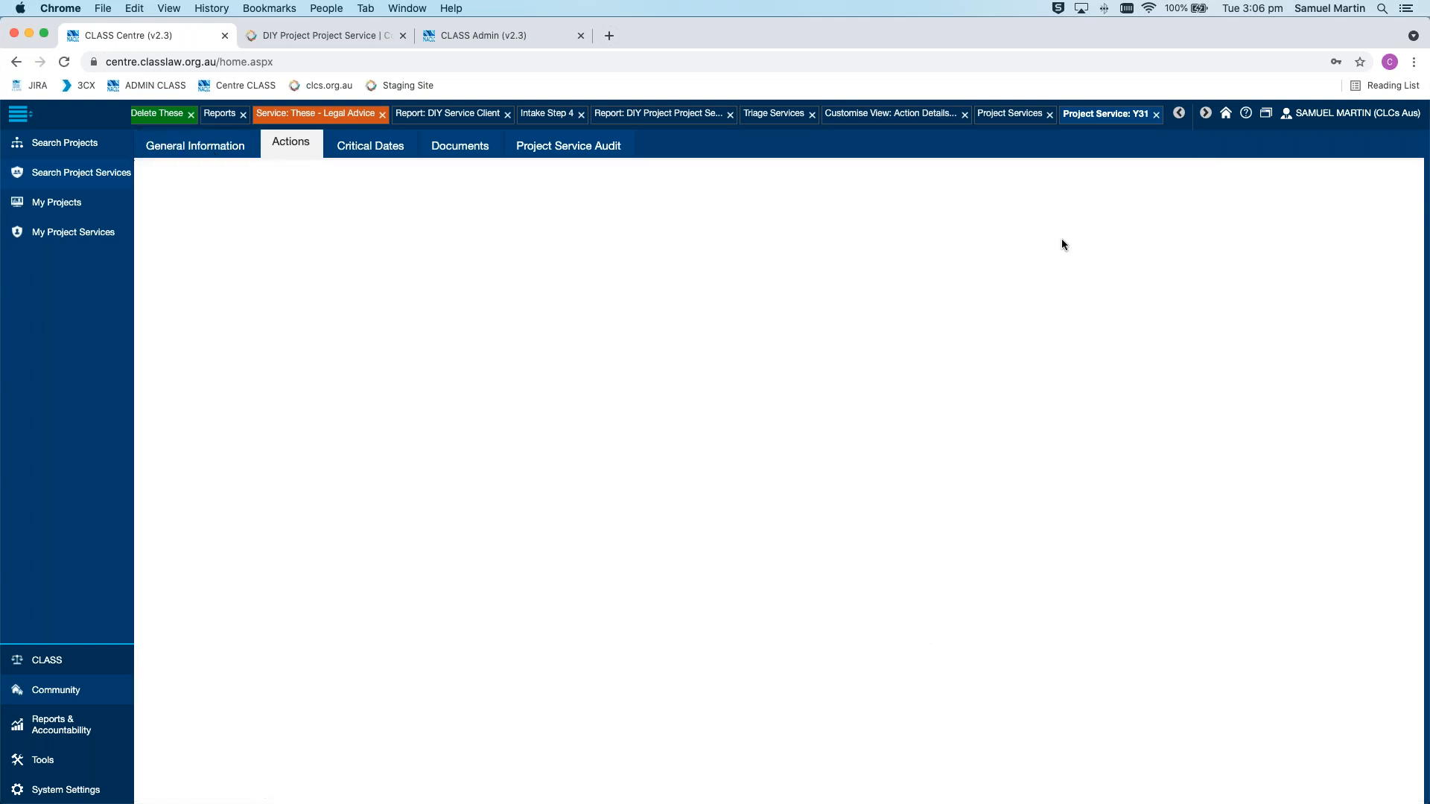
click(234, 261)
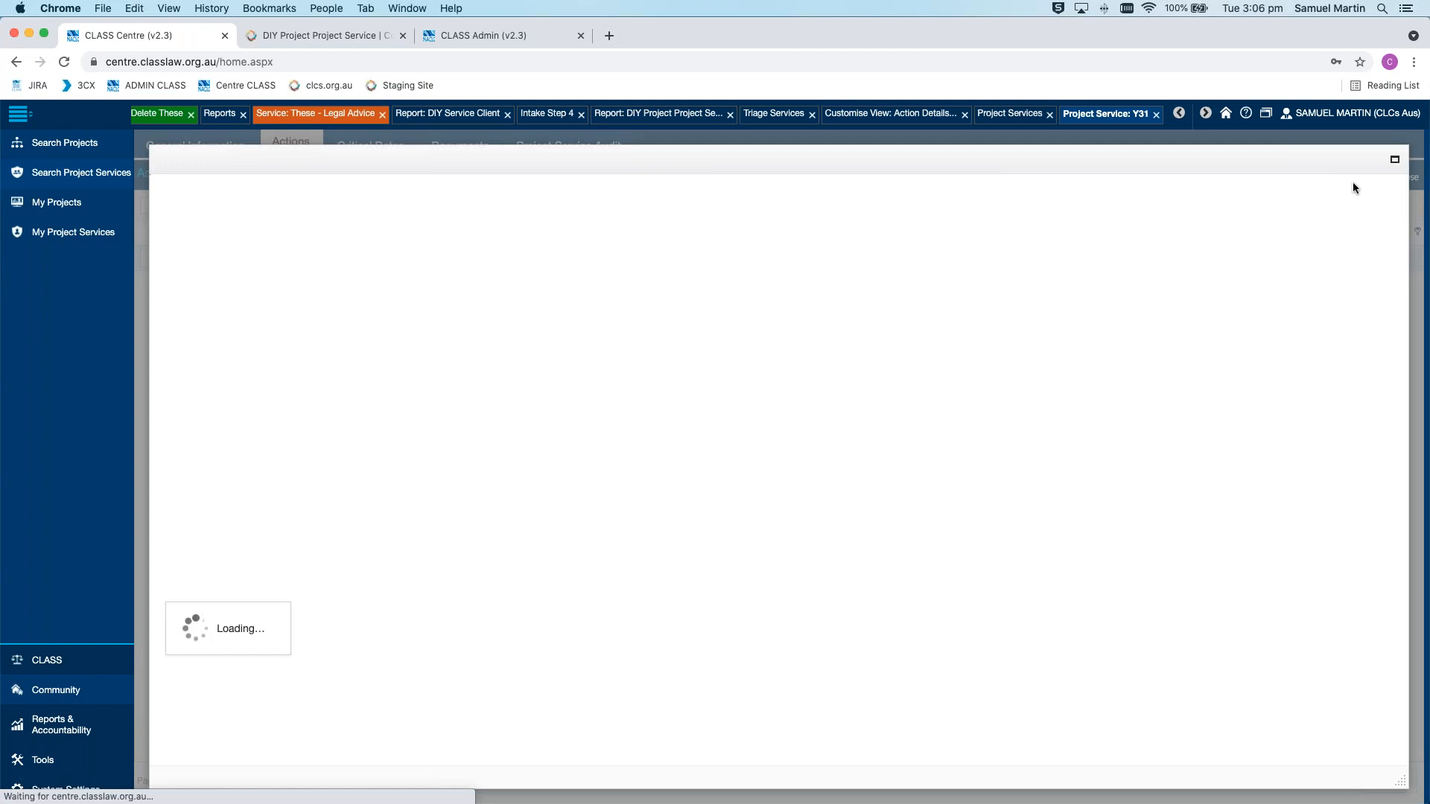
mouse_move(1353, 183)
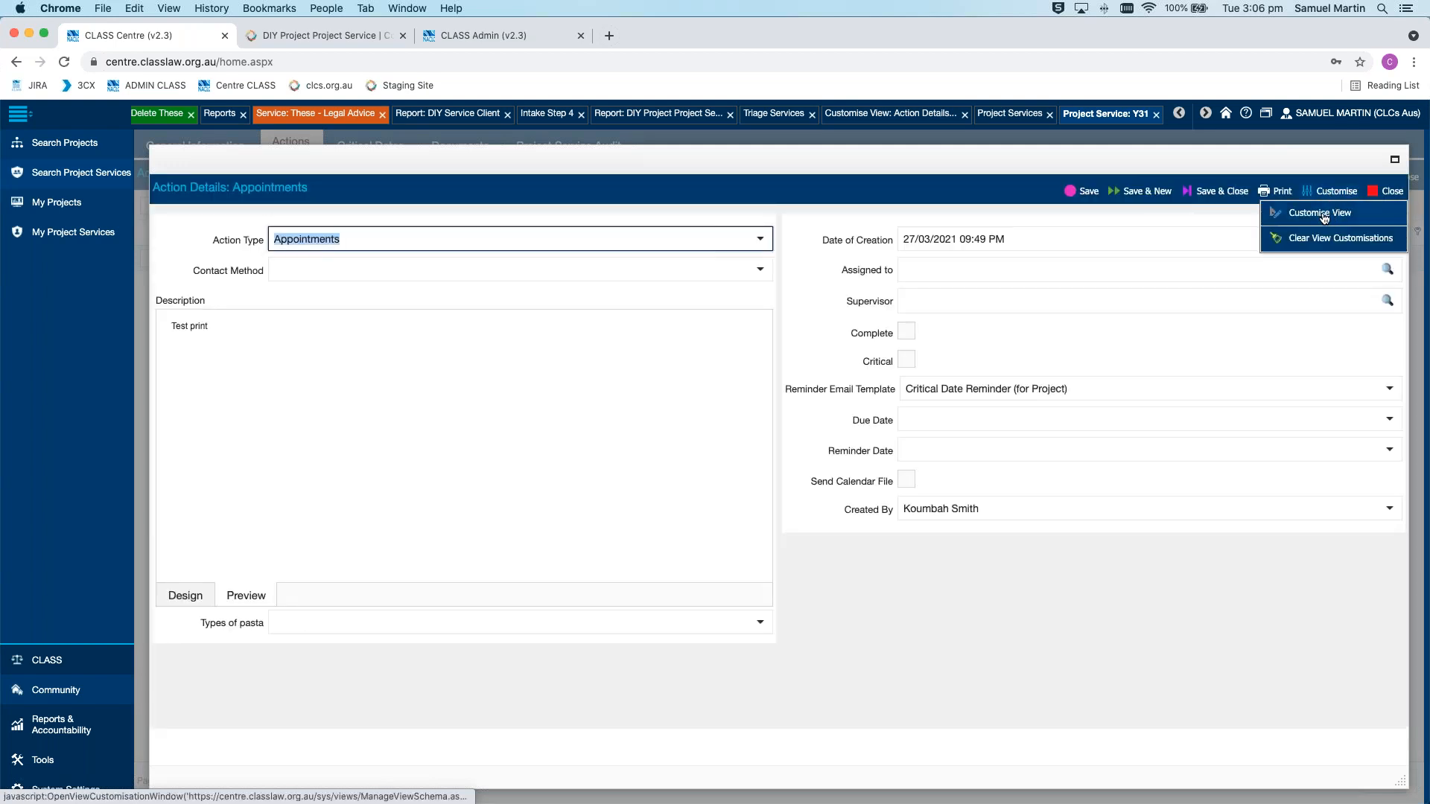
click(1322, 214)
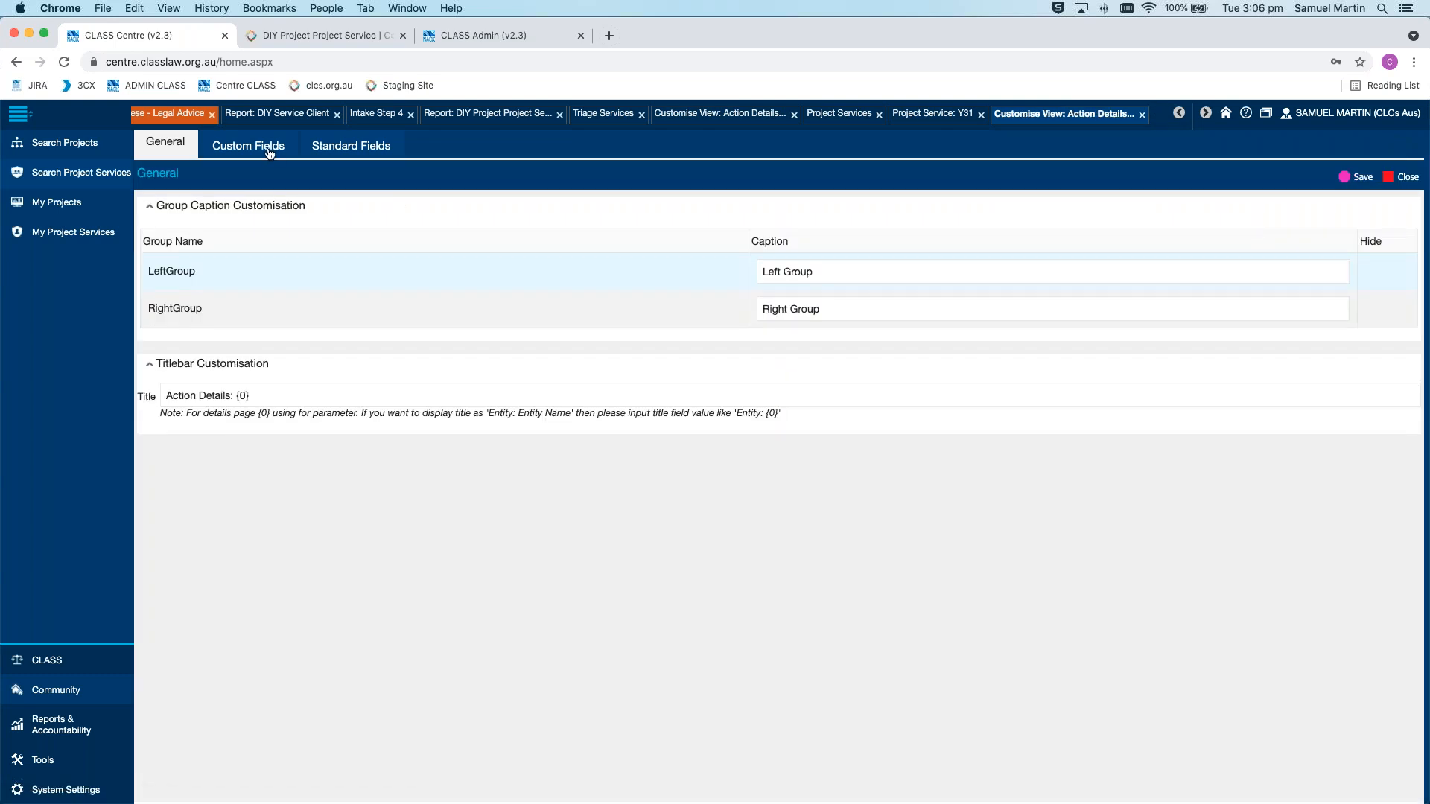
click(267, 149)
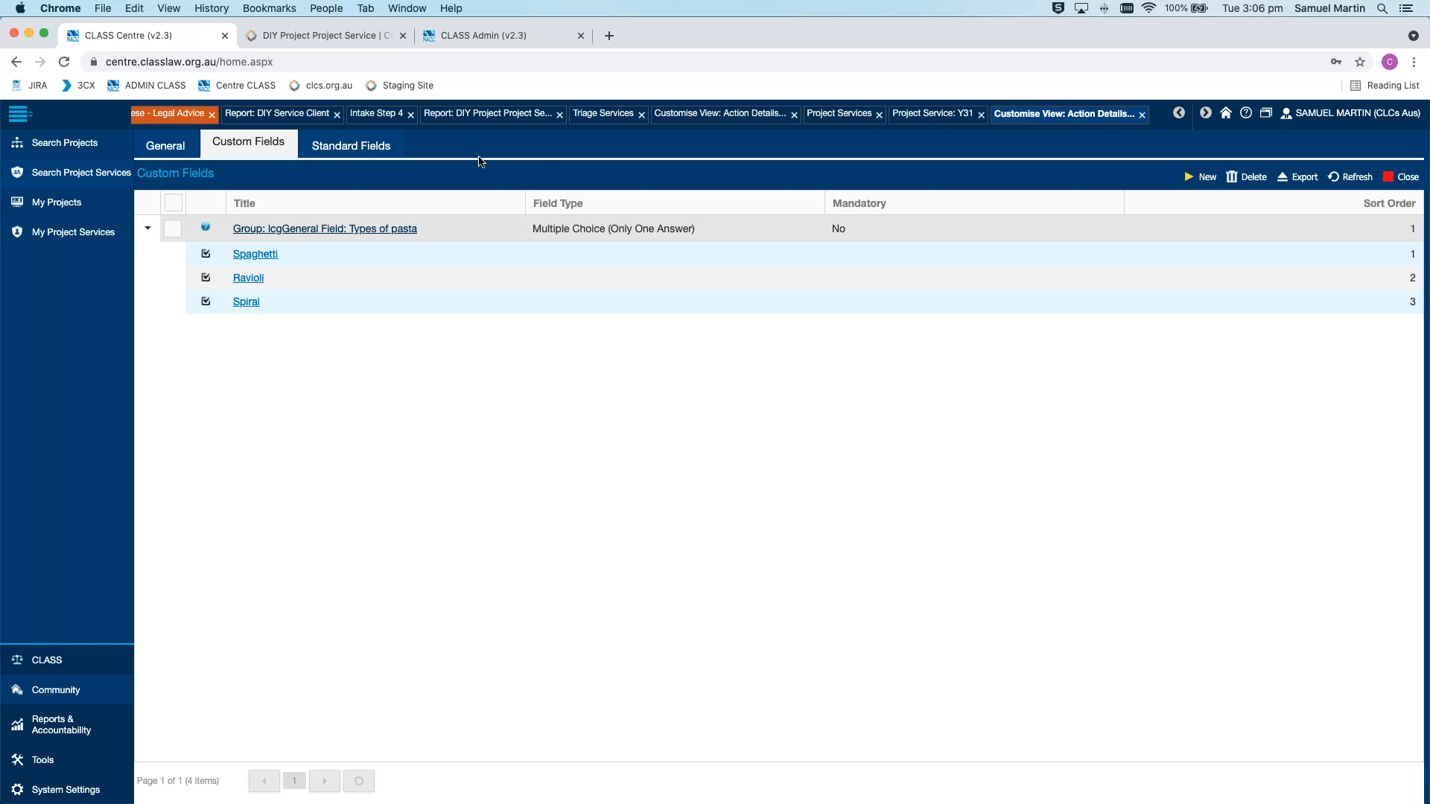
Close project service Y31, the Project Services list and its customisation view, then close the Appointments action in the Legal Advice service
click(981, 114)
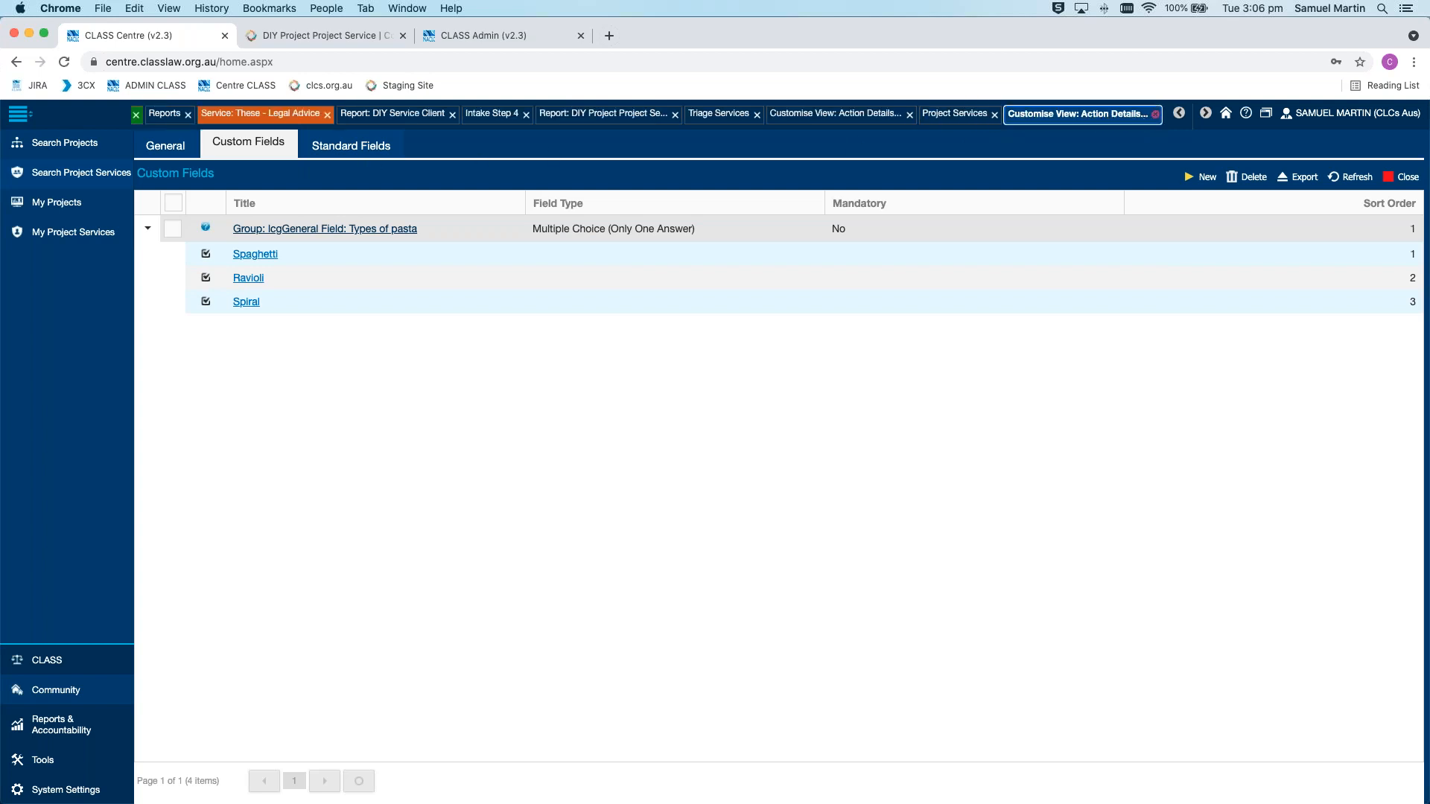
click(999, 115)
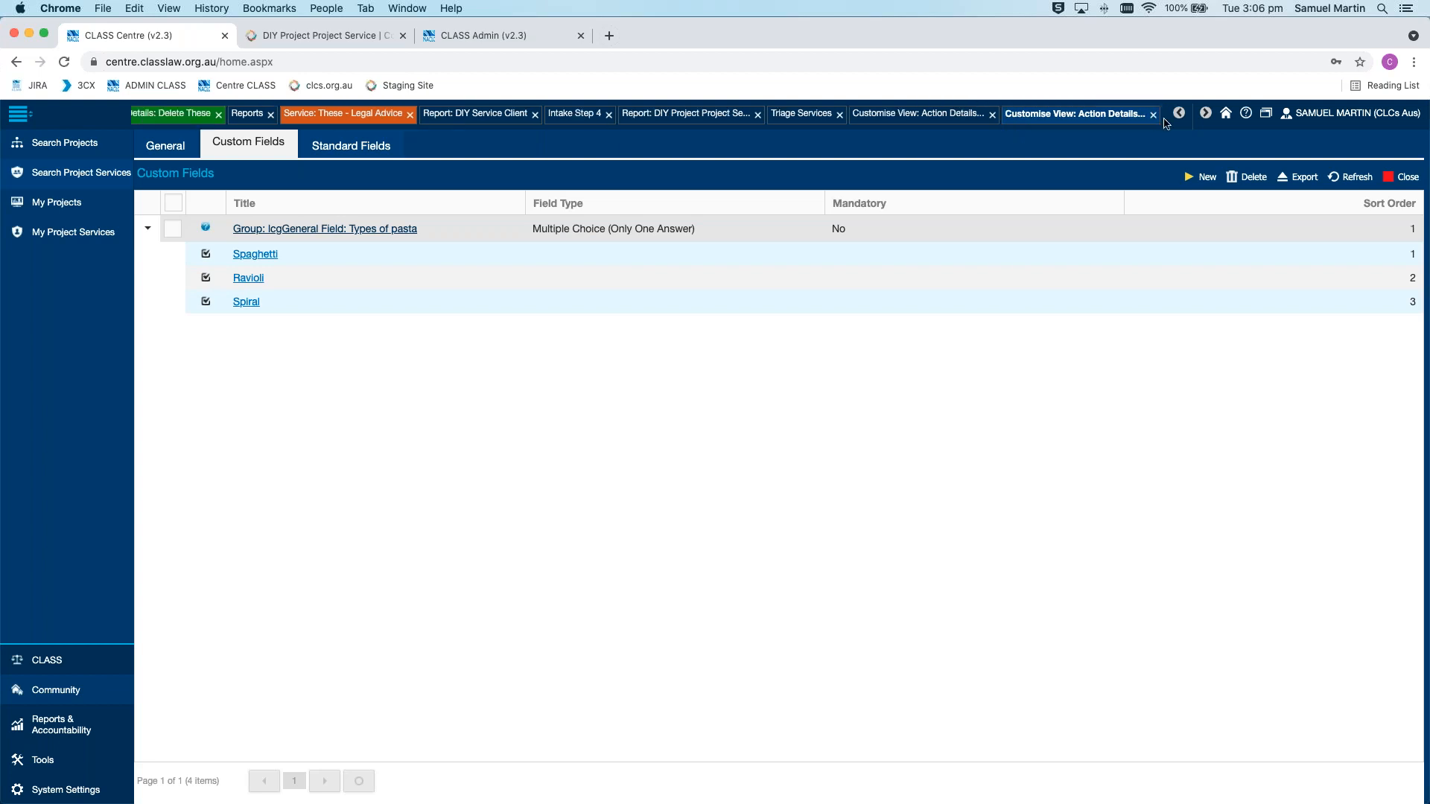
click(1153, 115)
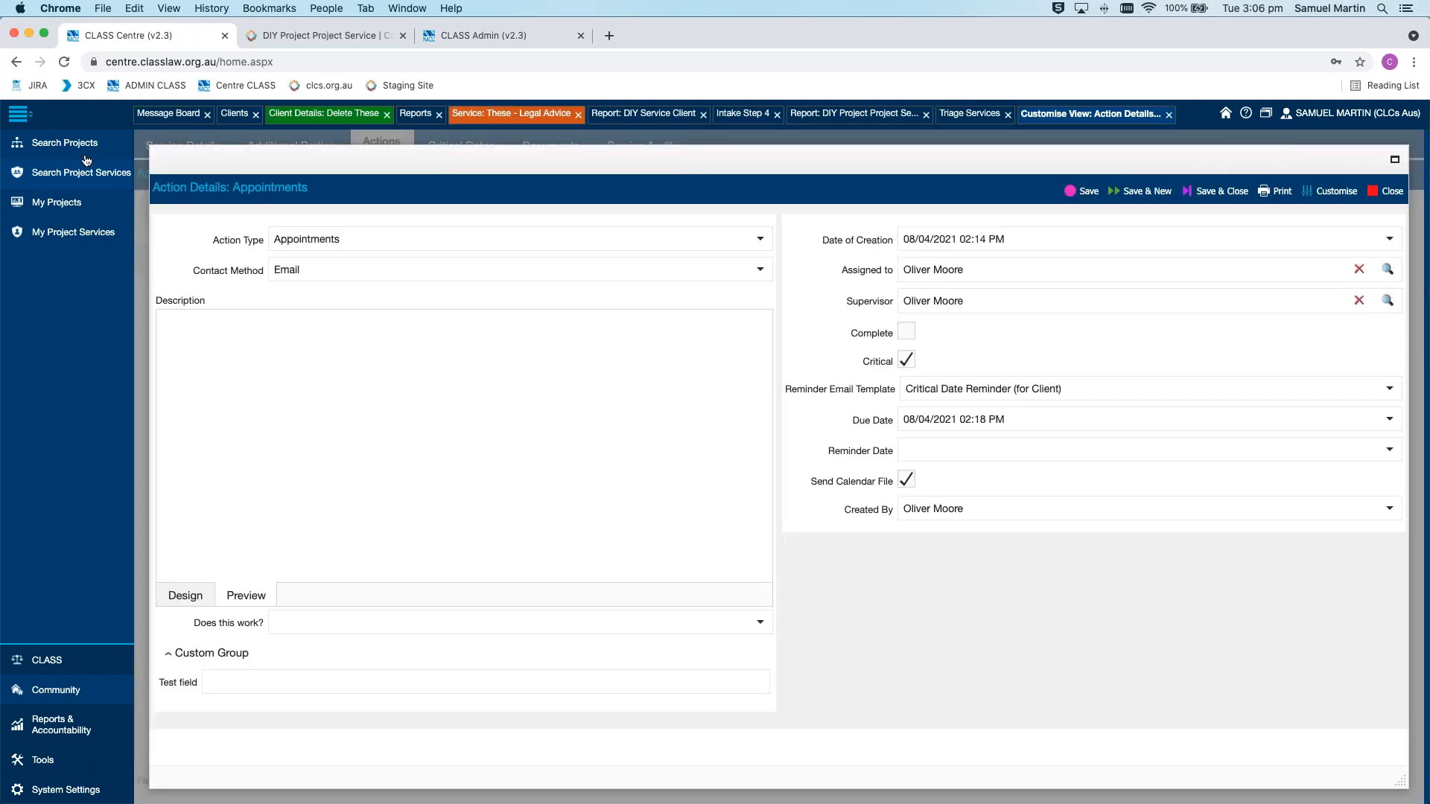
click(342, 118)
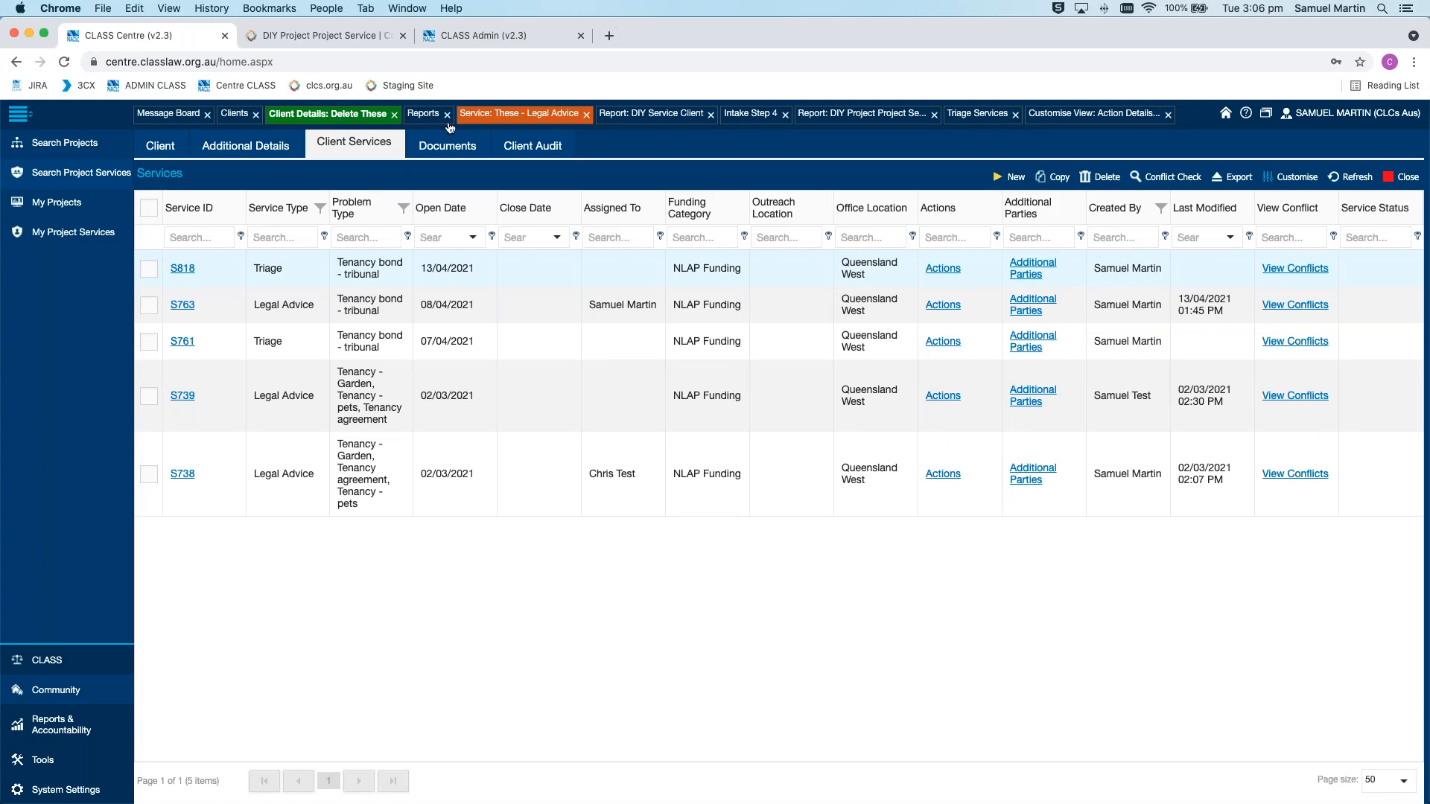
click(525, 125)
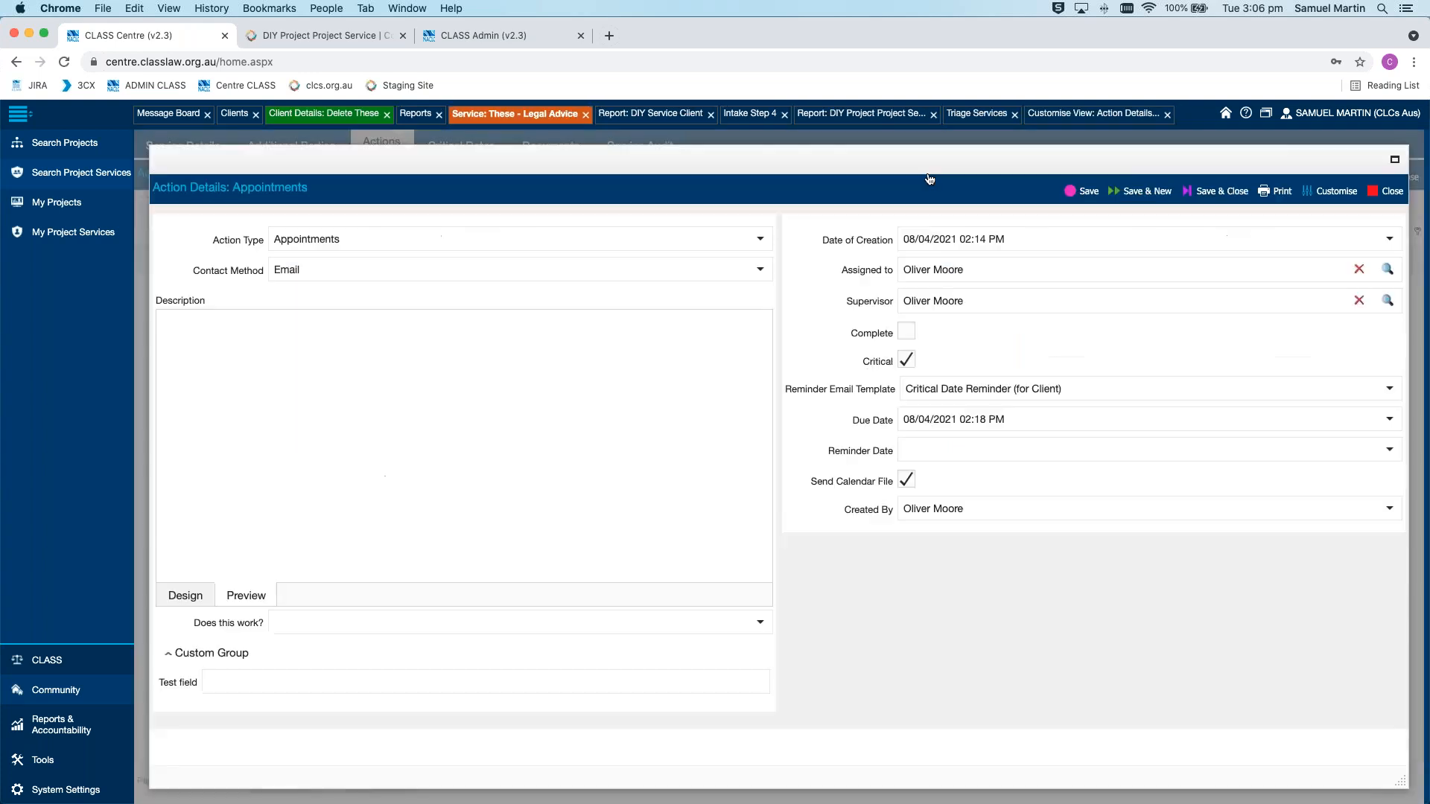
click(1396, 195)
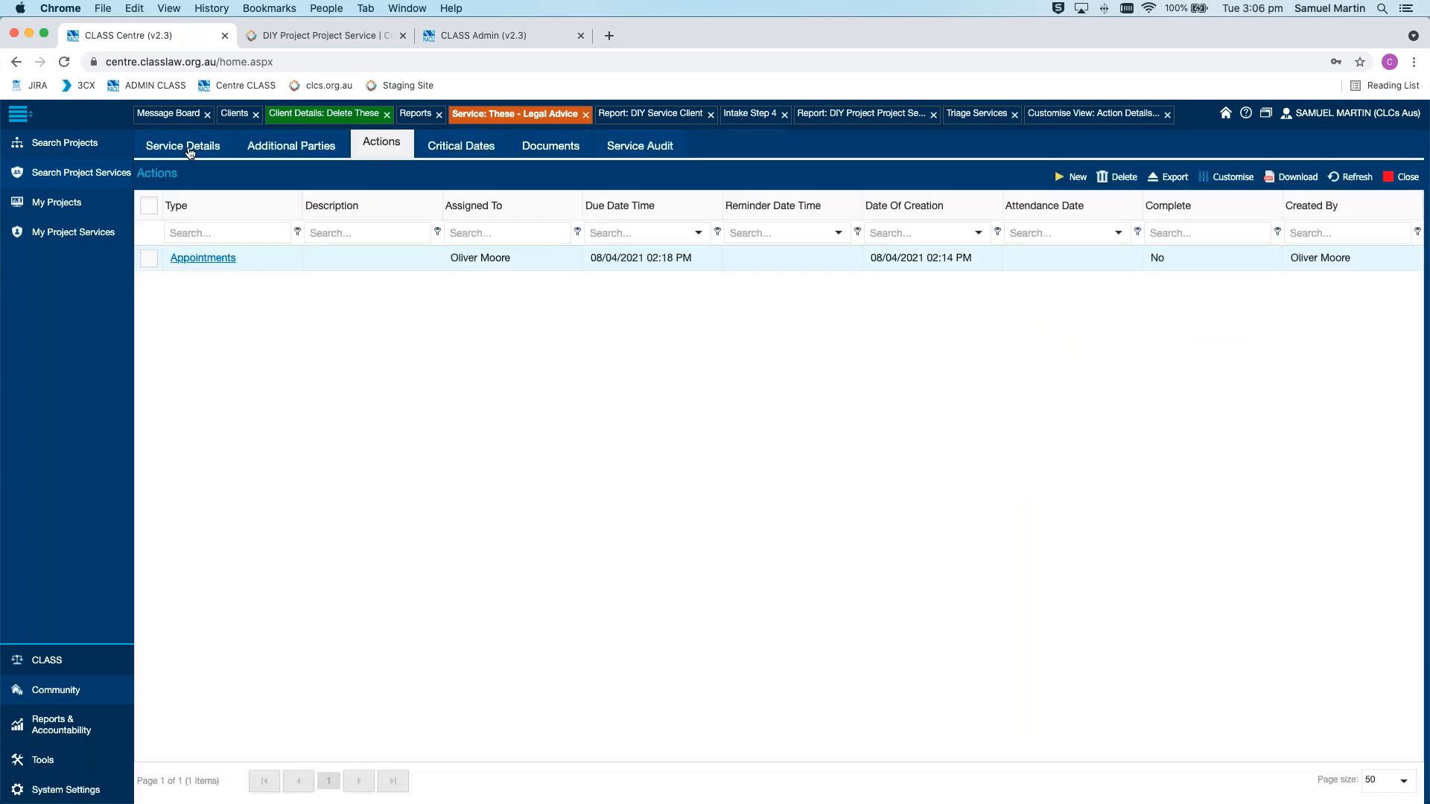
Open the related party among the Legal Advice service's additional parties and view the custom field setup for its details page
click(189, 151)
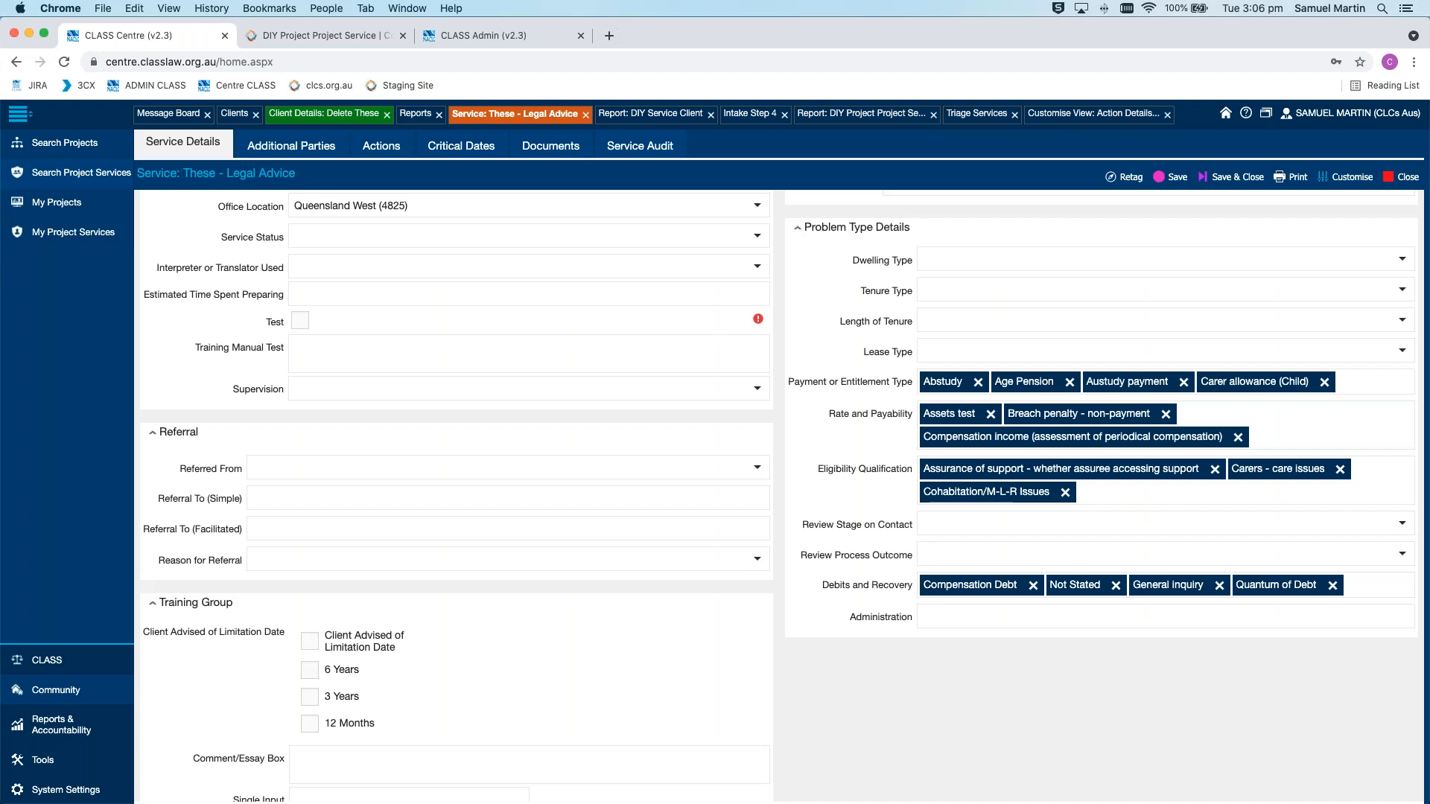
click(291, 145)
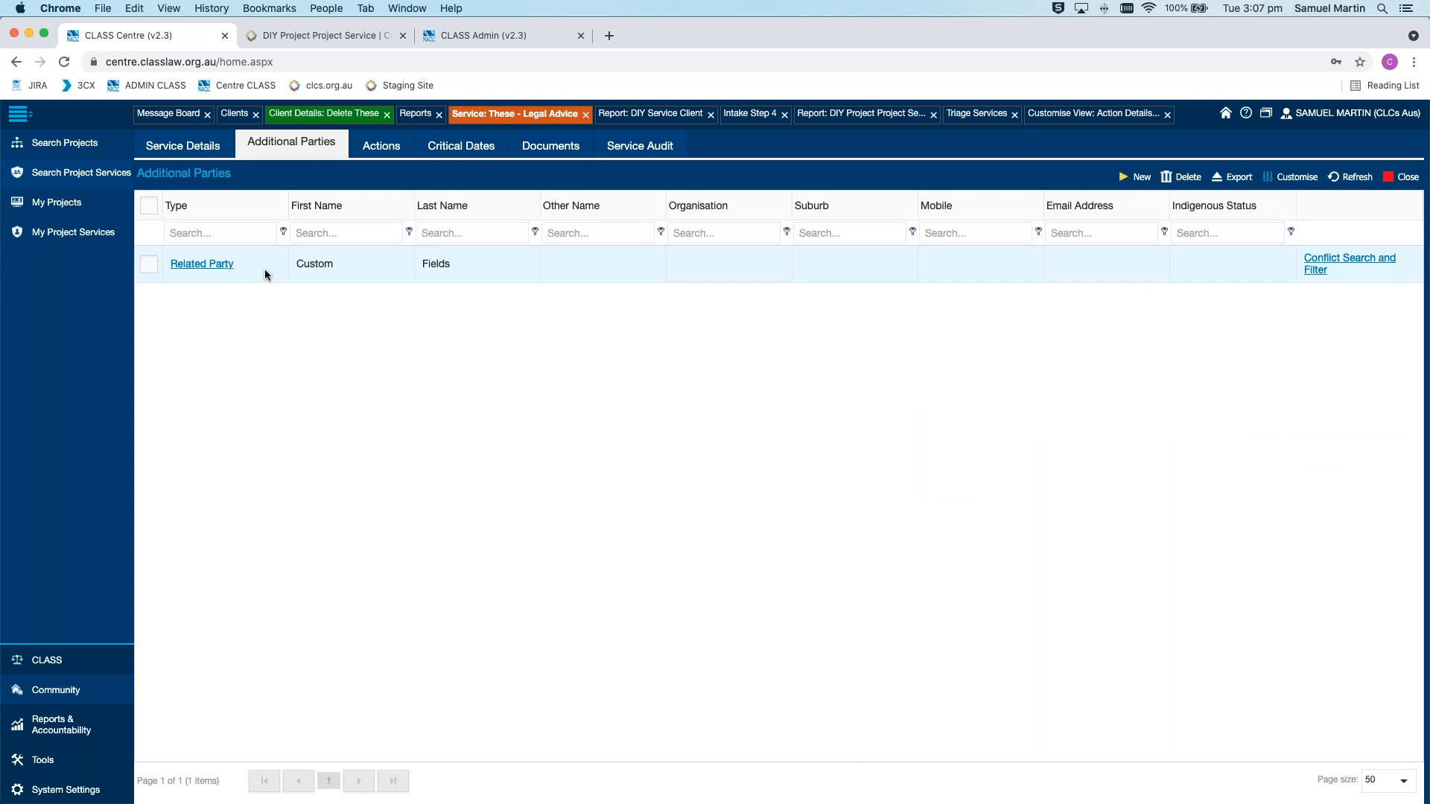
click(202, 264)
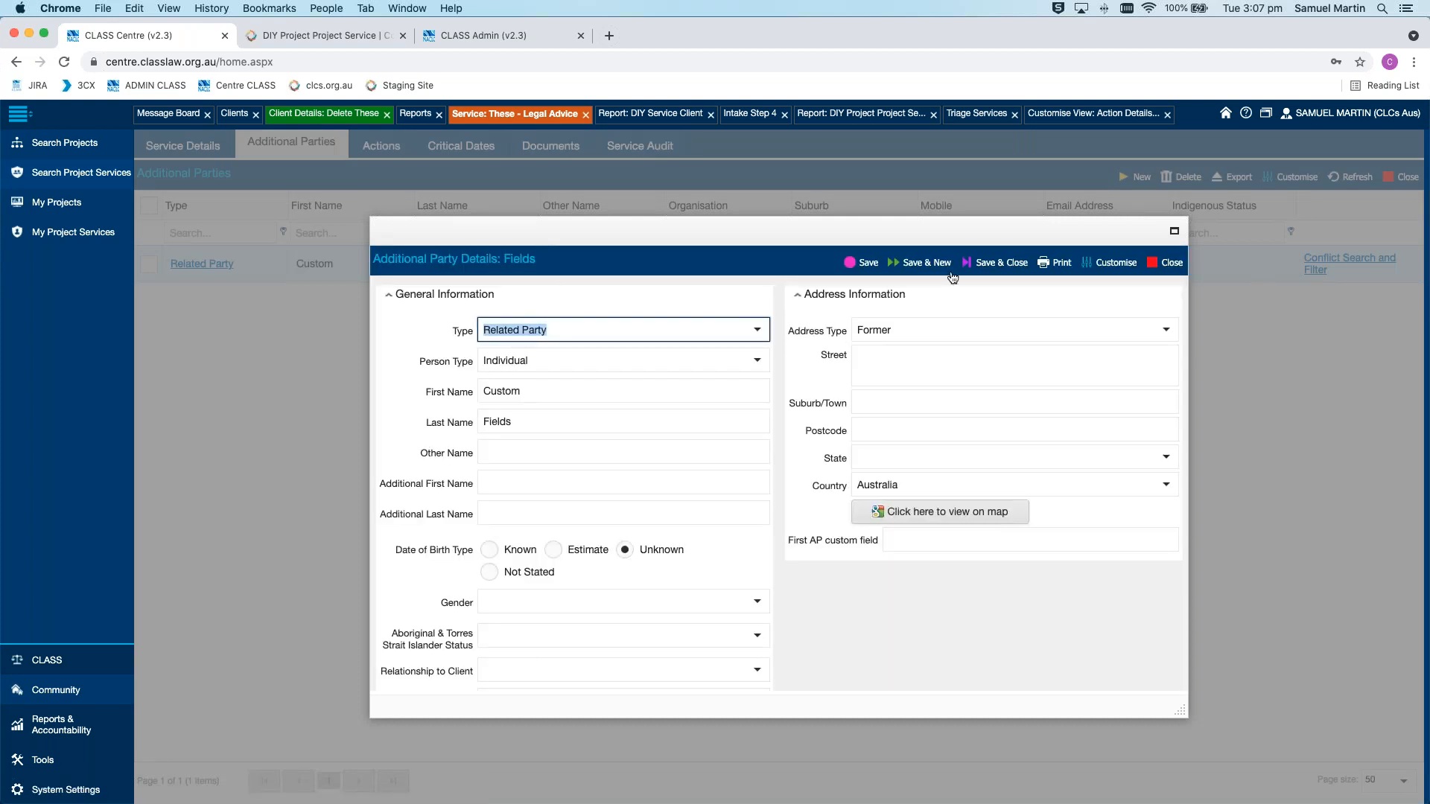
click(1113, 266)
click(1117, 286)
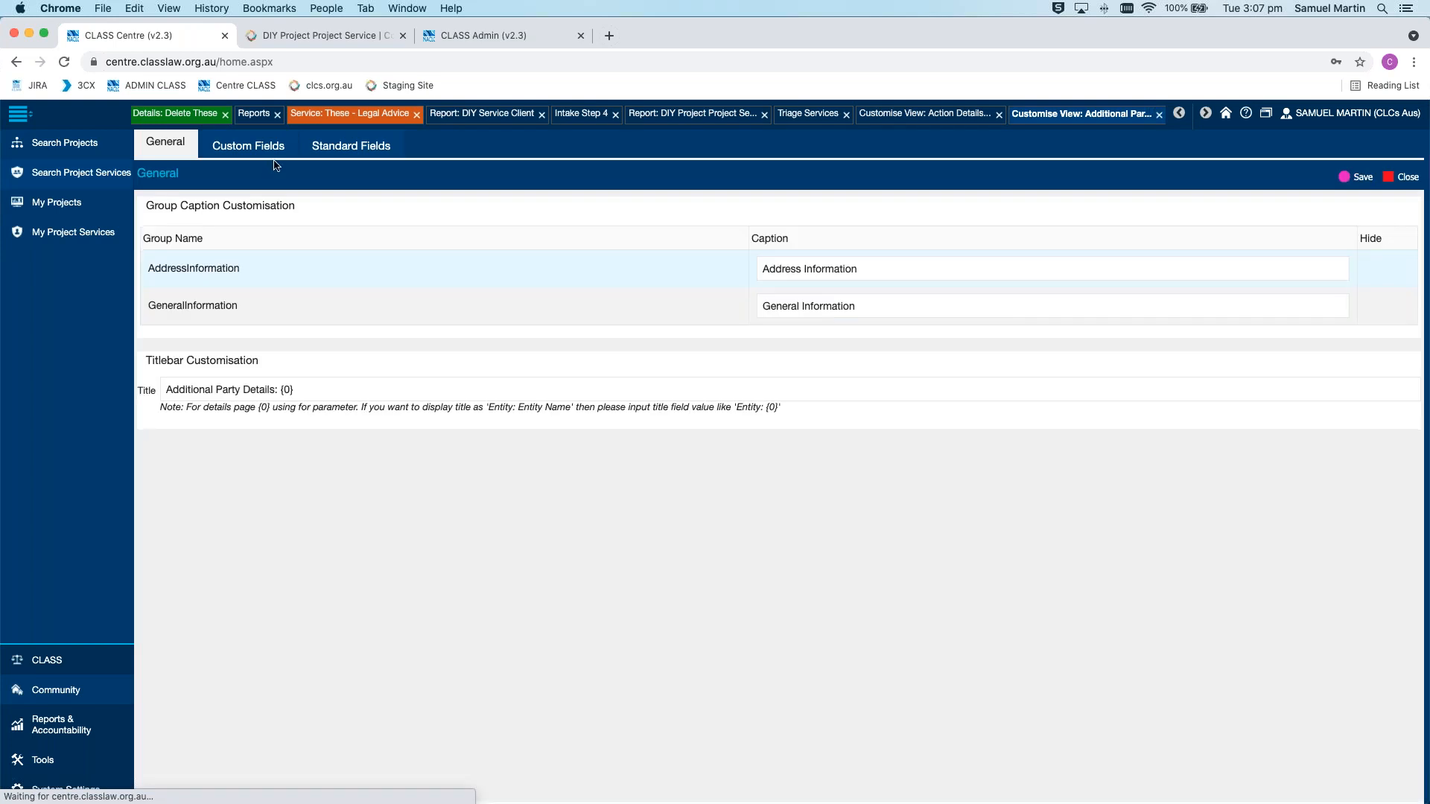
click(260, 149)
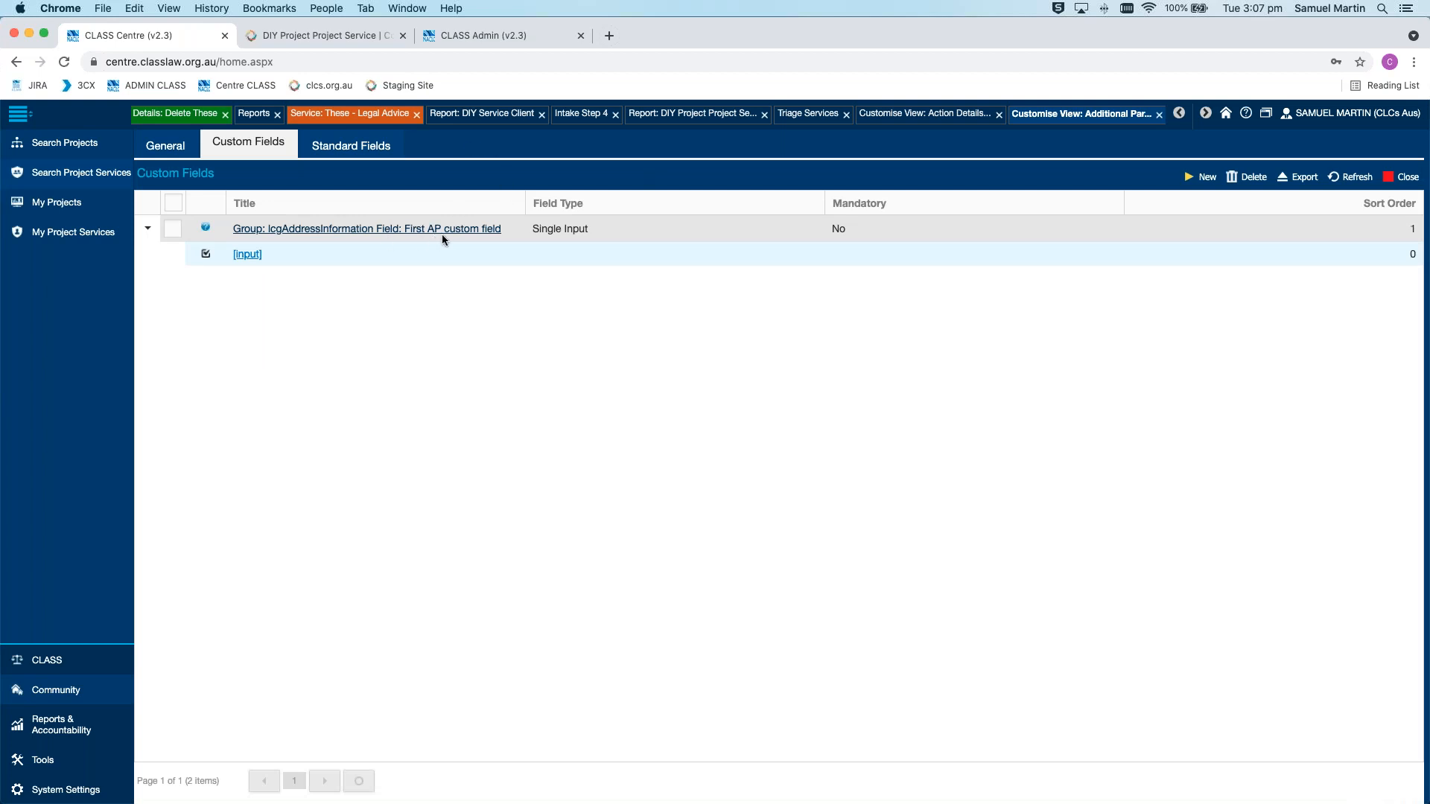
Return to the additional party's details and locate the First AP custom field under Address Information
click(366, 117)
scroll(890, 541, down, 1)
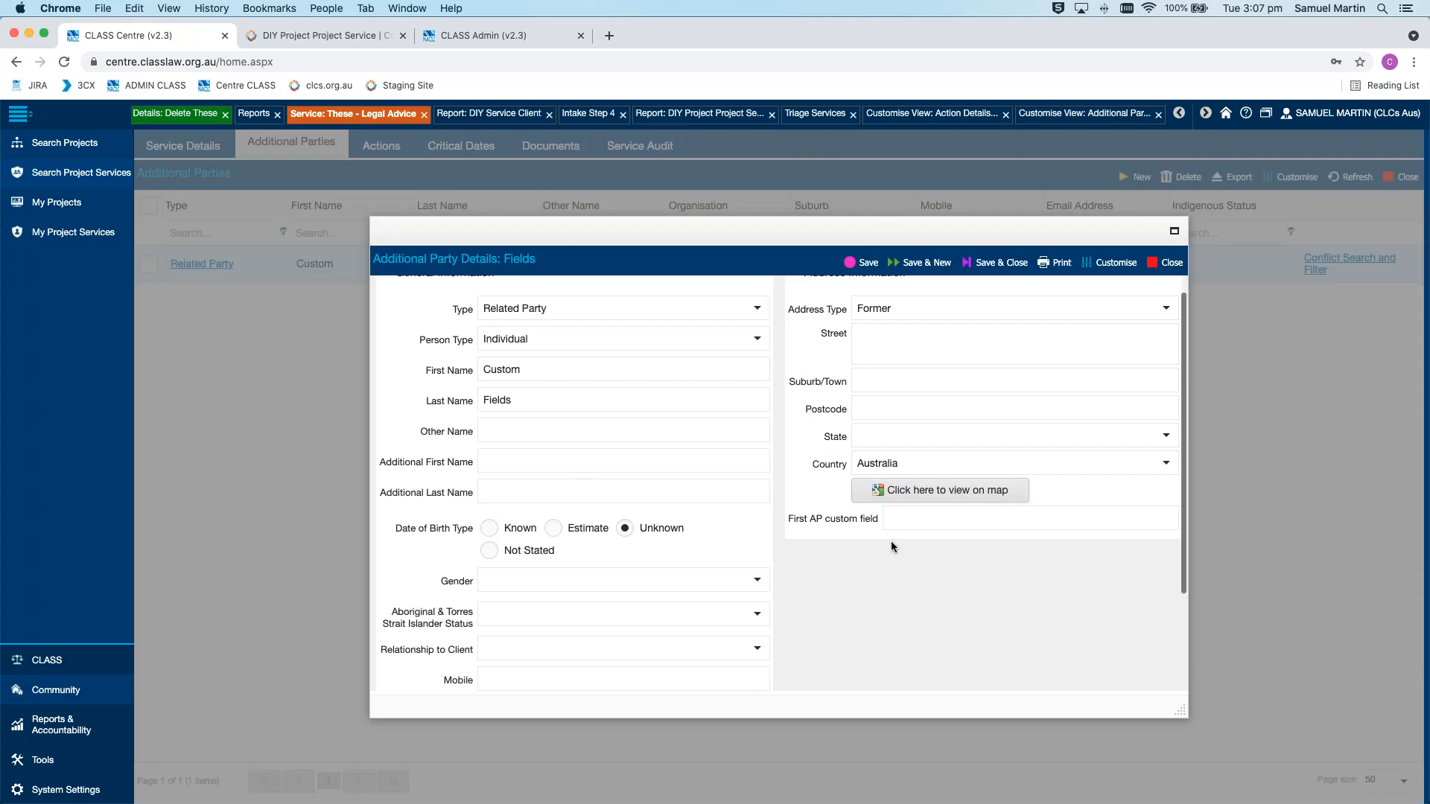
click(966, 517)
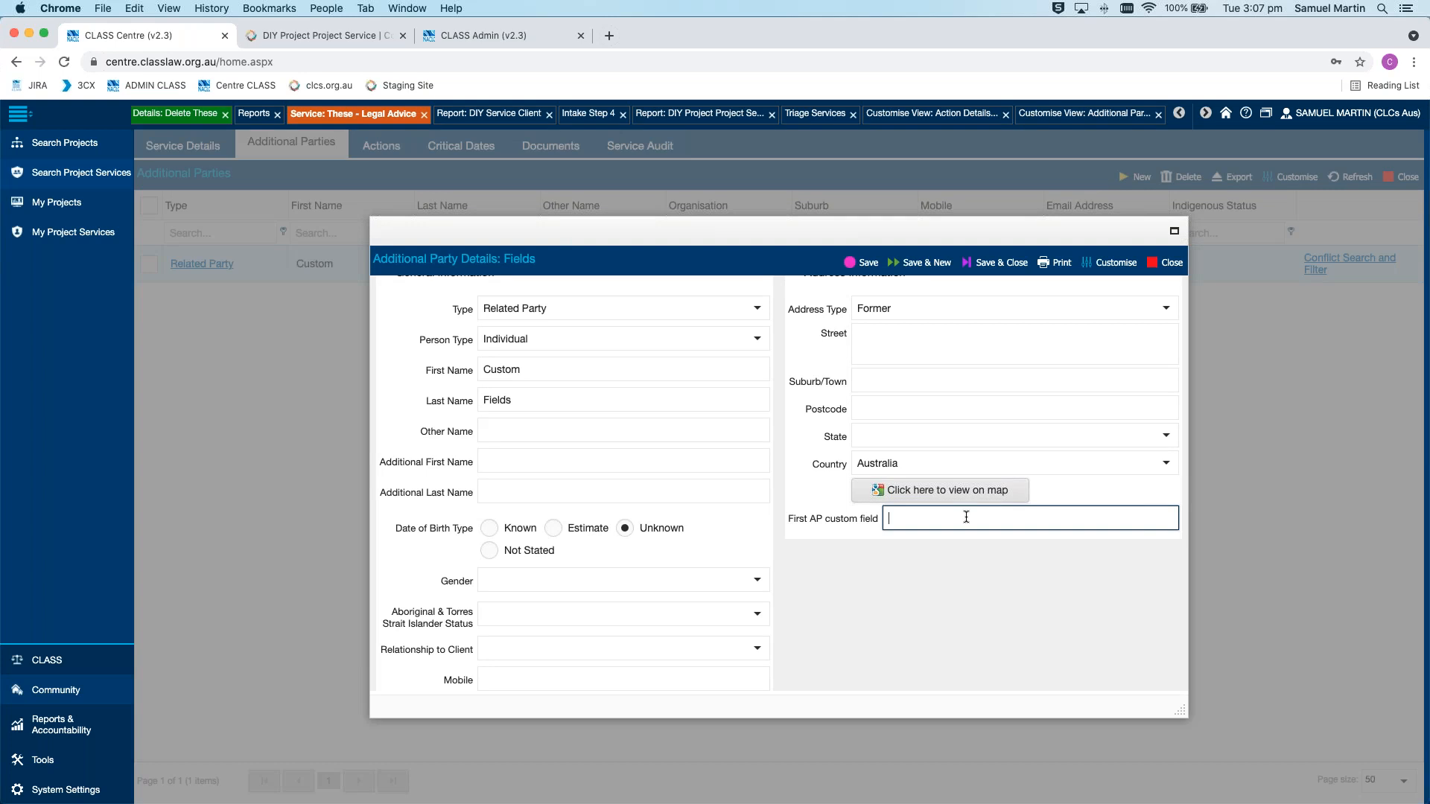
scroll(886, 593, up, 1)
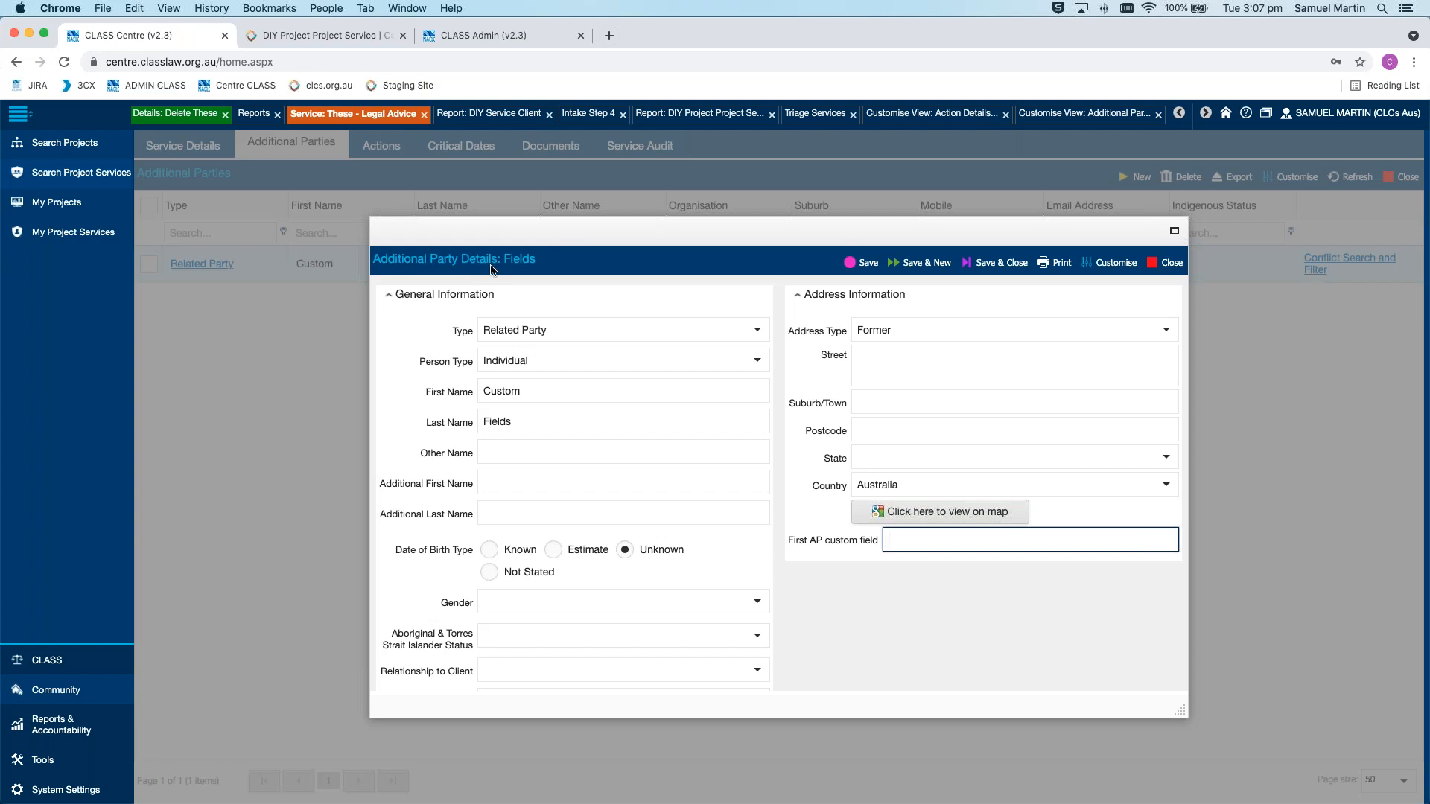
Revisit the additional party's view customisation, then return to its details and select the First AP custom field
click(1121, 271)
click(1100, 284)
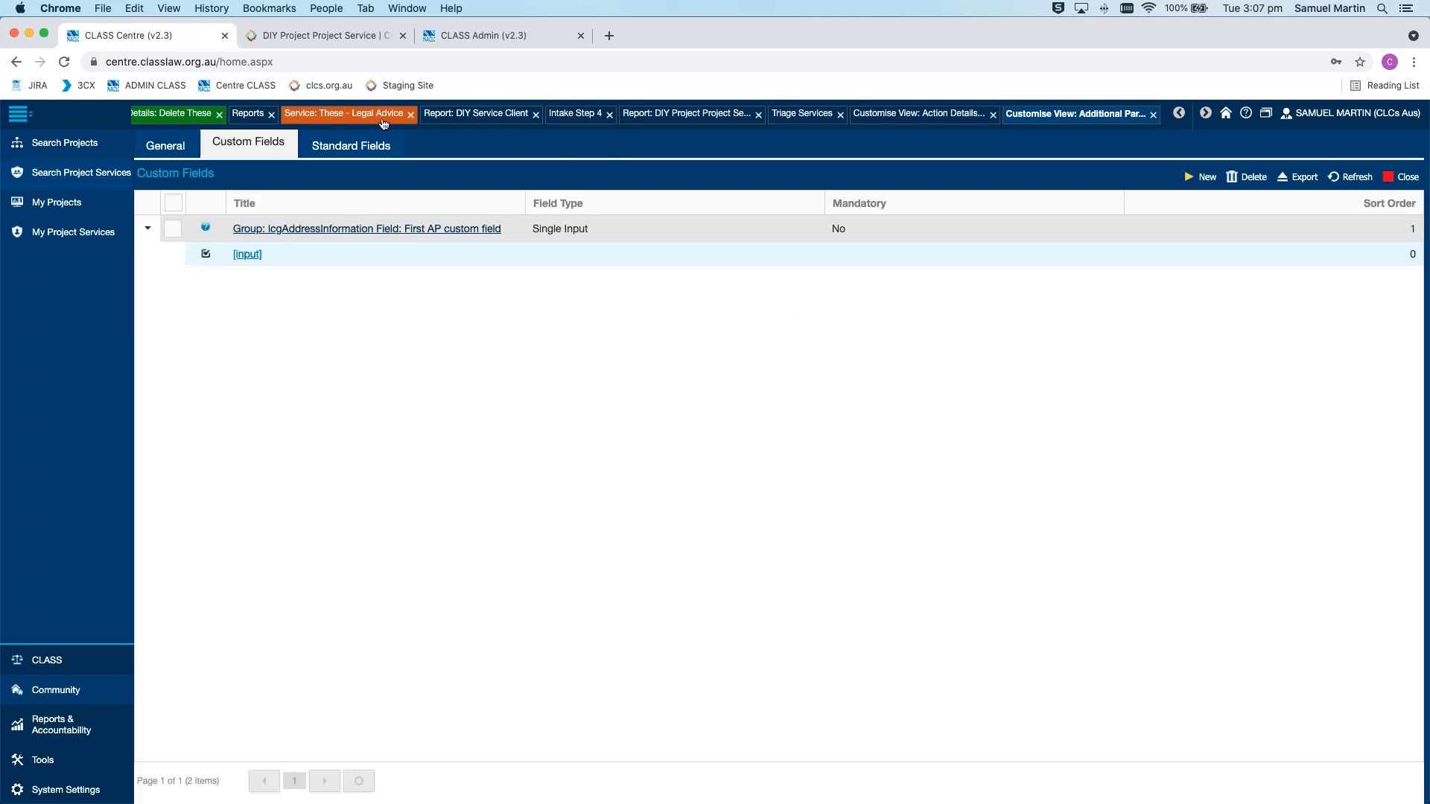
click(356, 117)
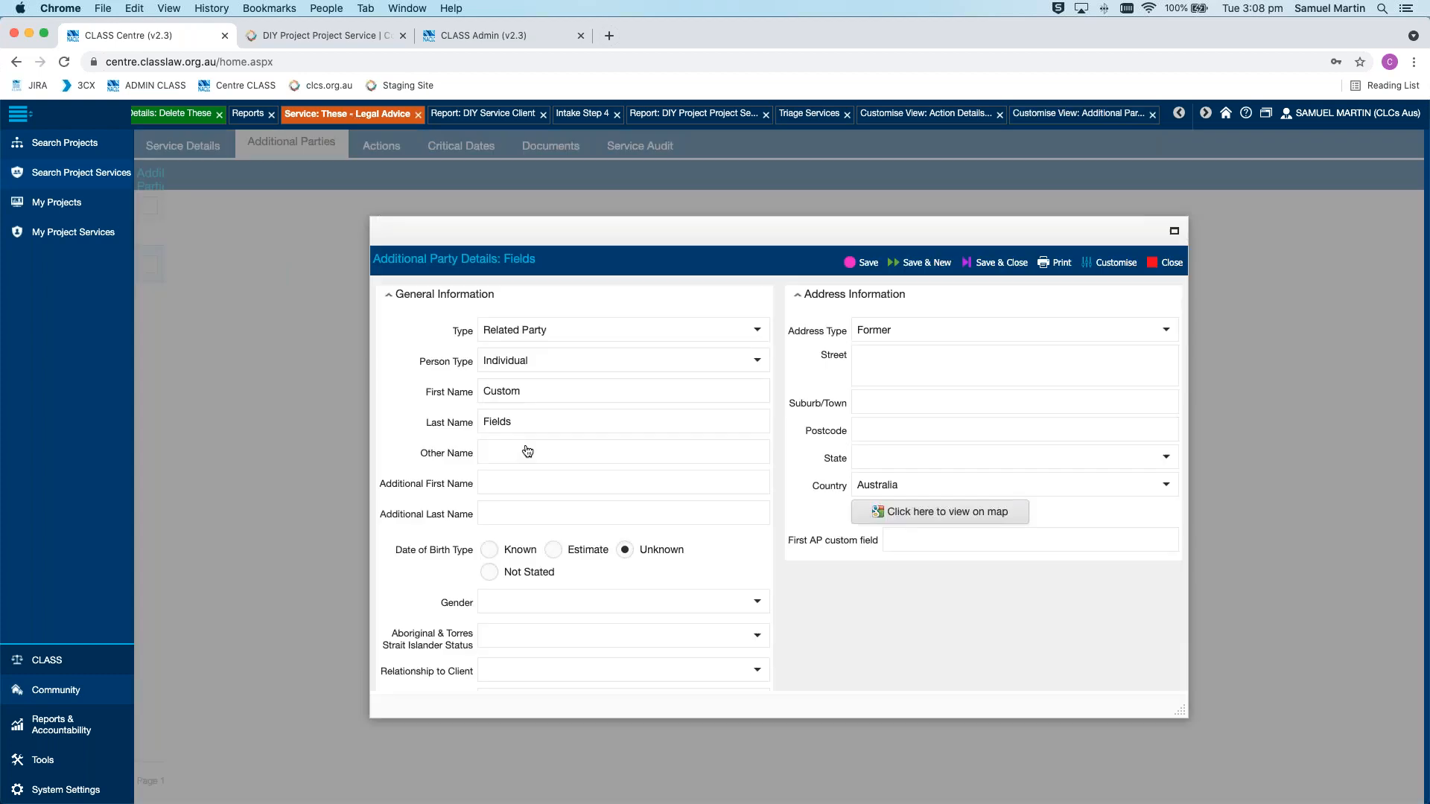
click(891, 547)
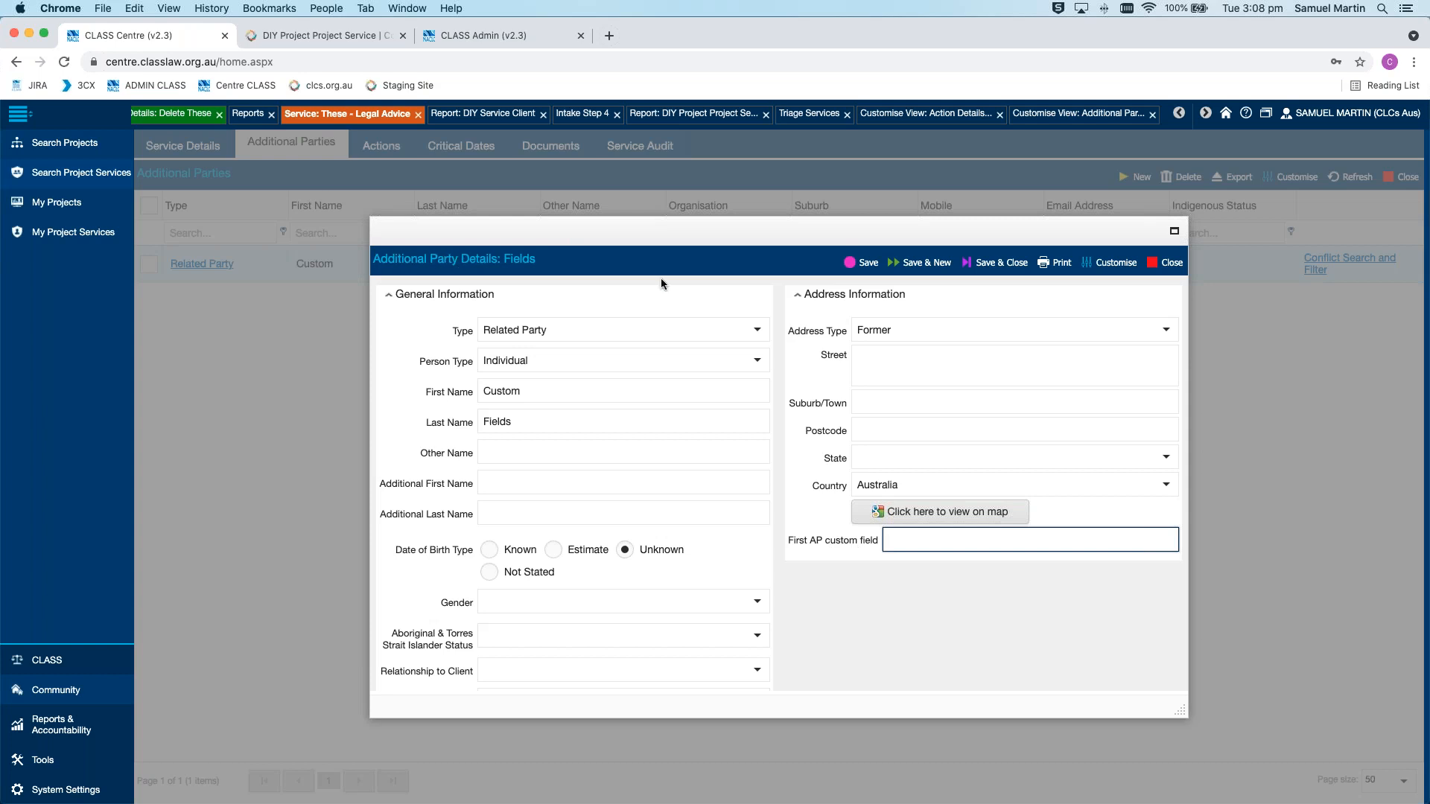
scroll(858, 539, down, 1)
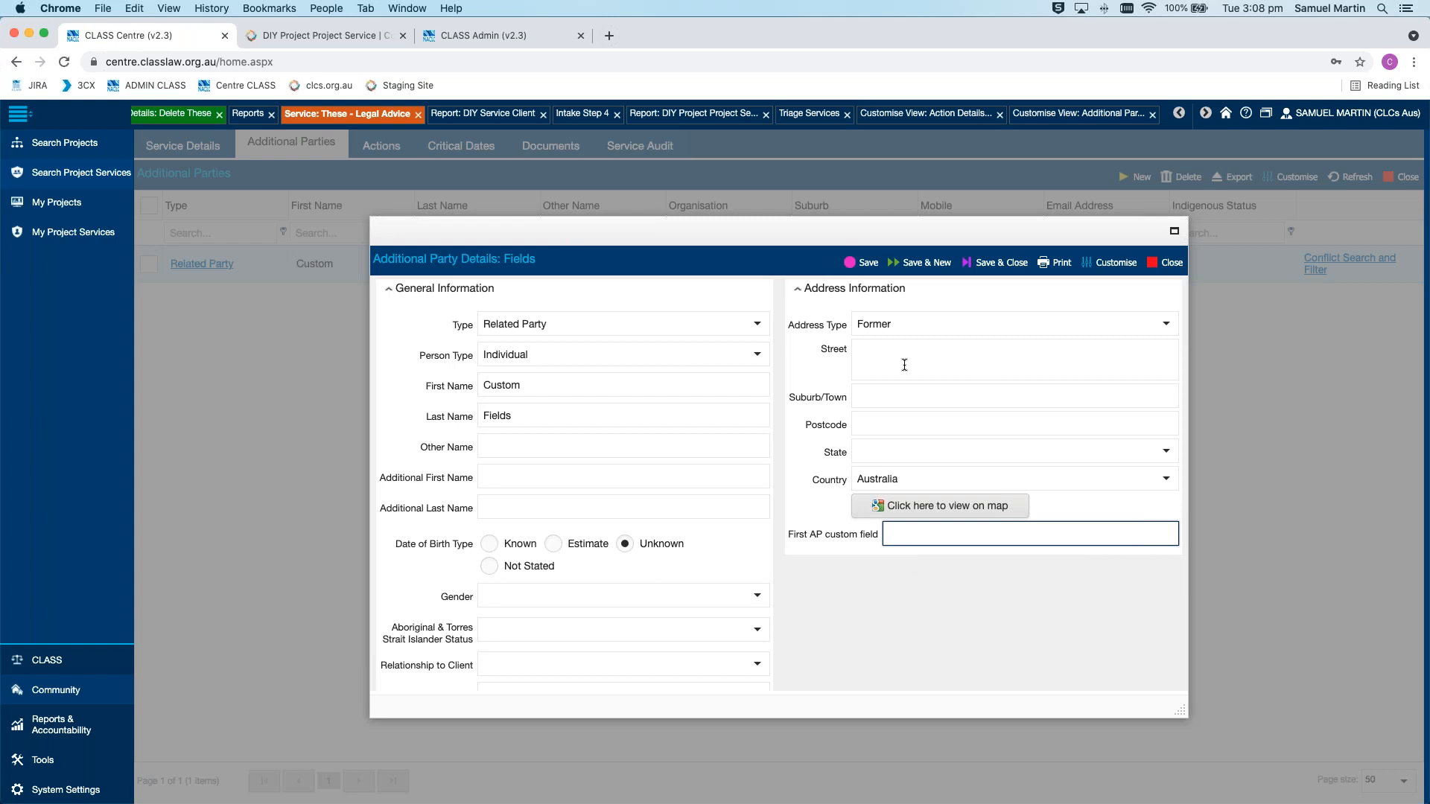
click(1091, 265)
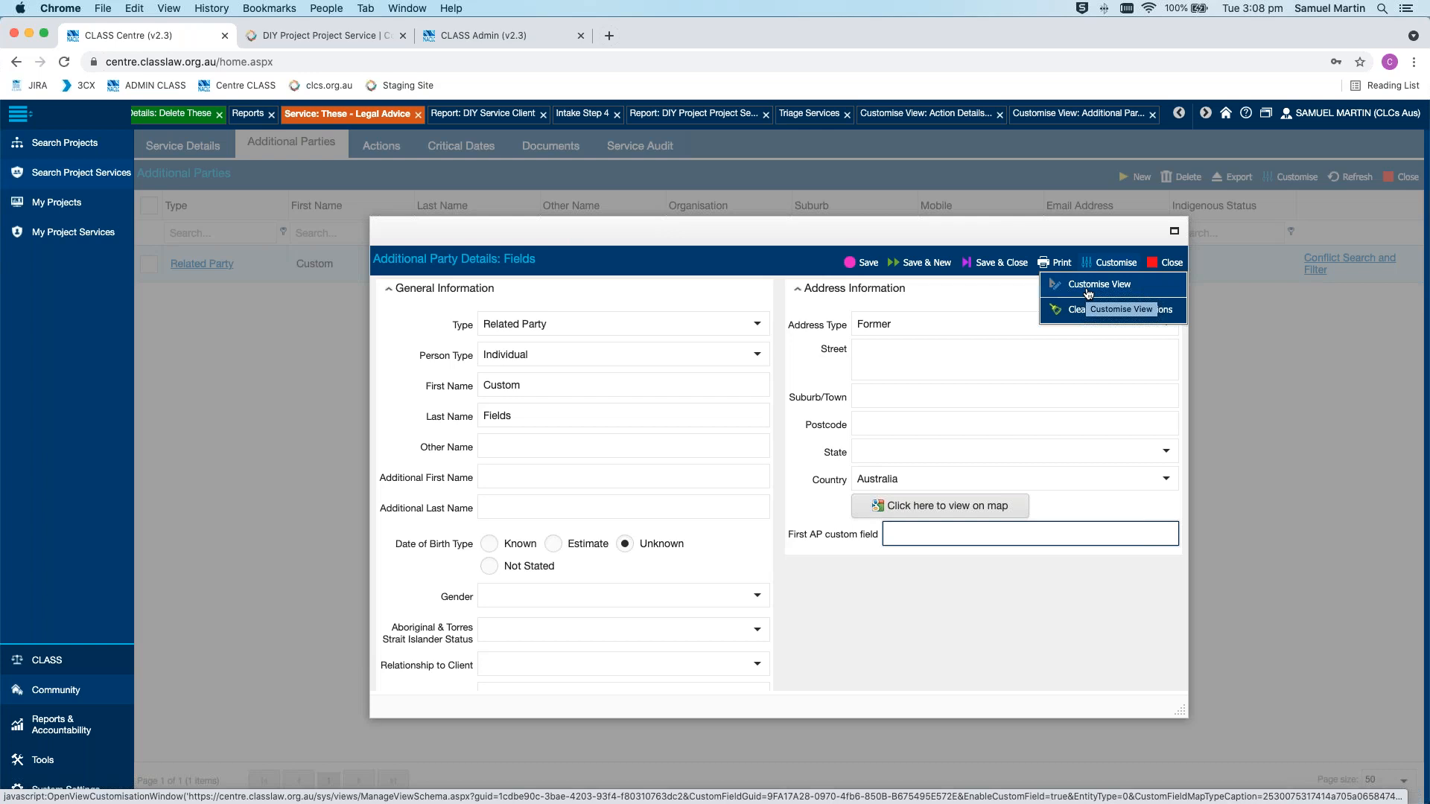
click(1046, 295)
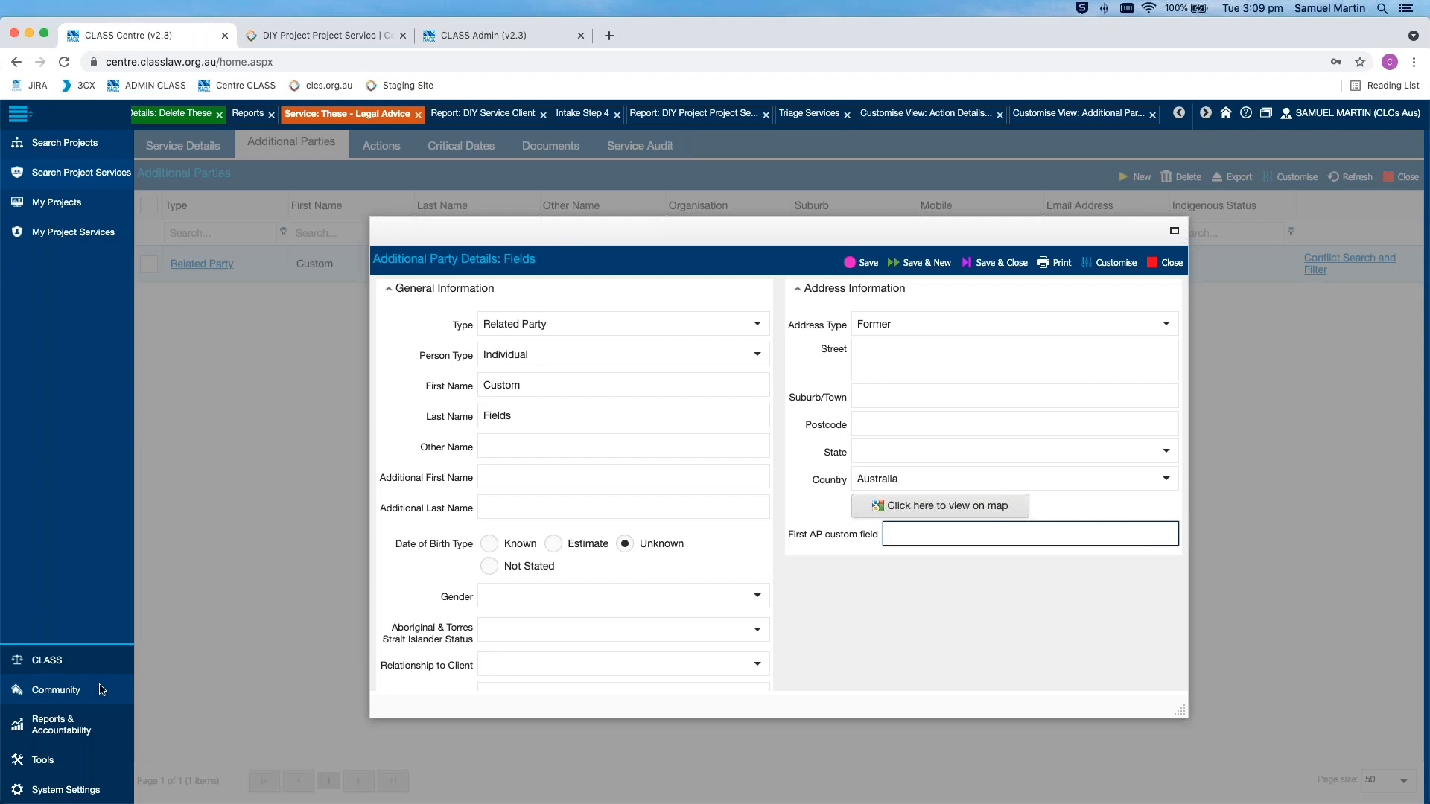
Open the CLASS services search list and enlarge its column chooser to examine the additional columns available
click(54, 662)
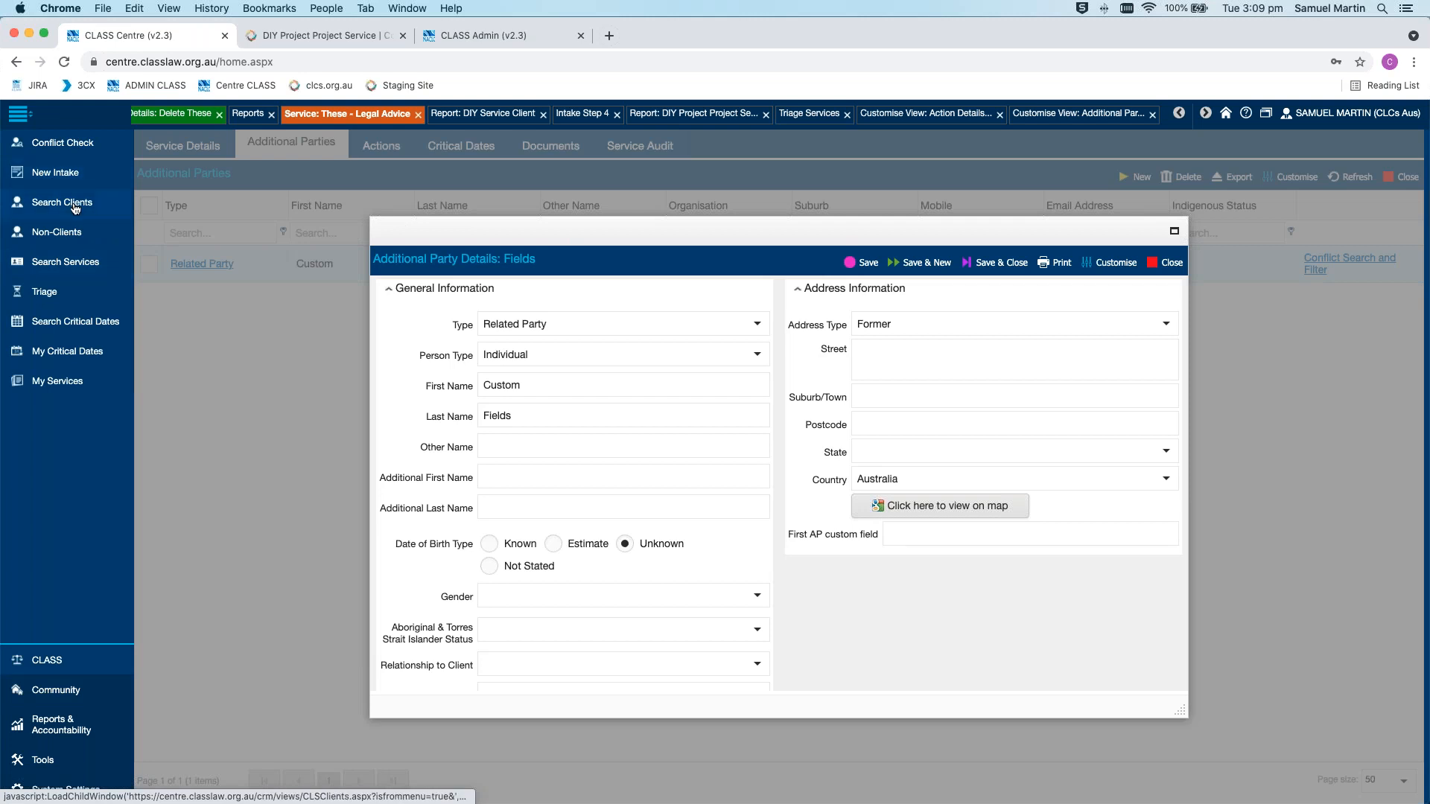
click(80, 261)
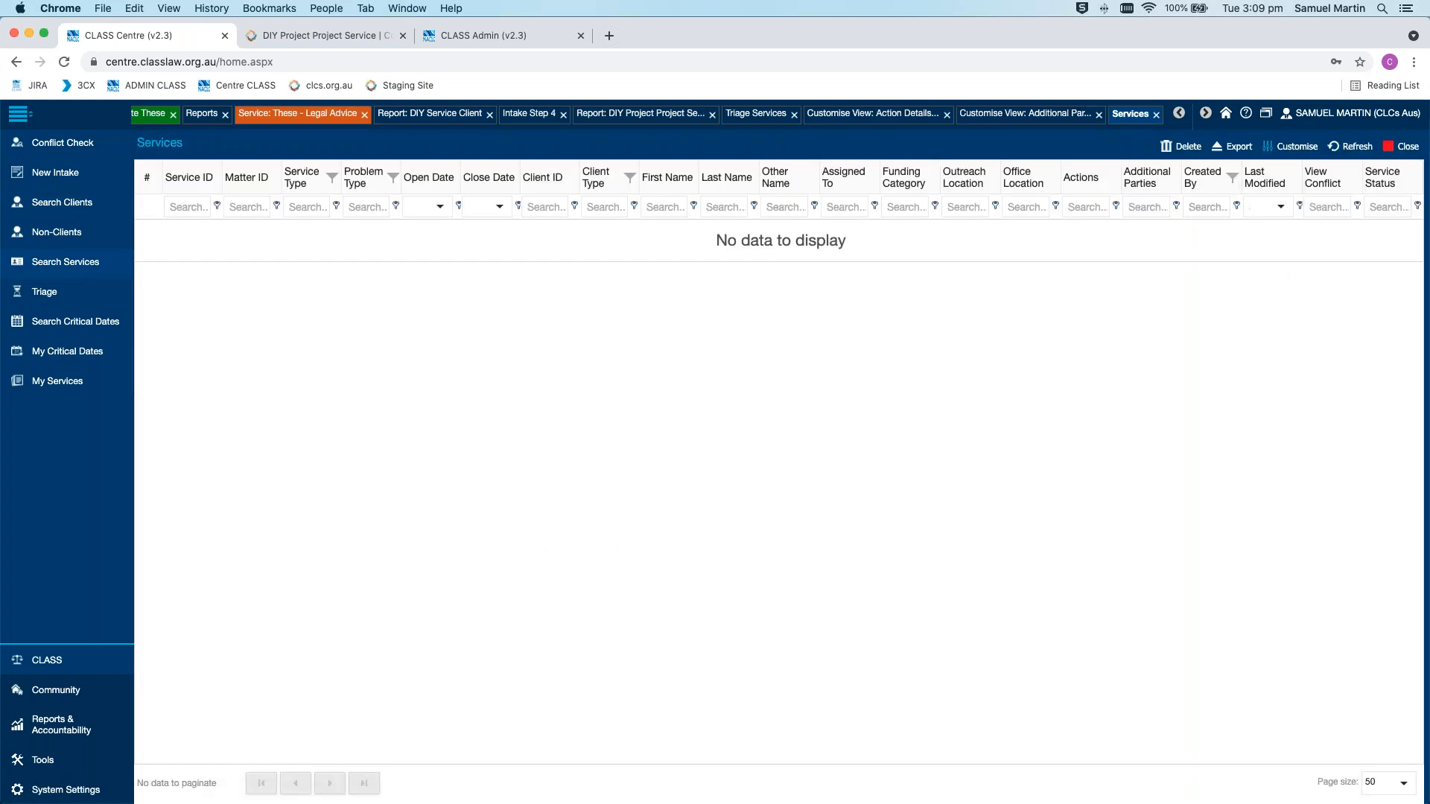
click(1308, 149)
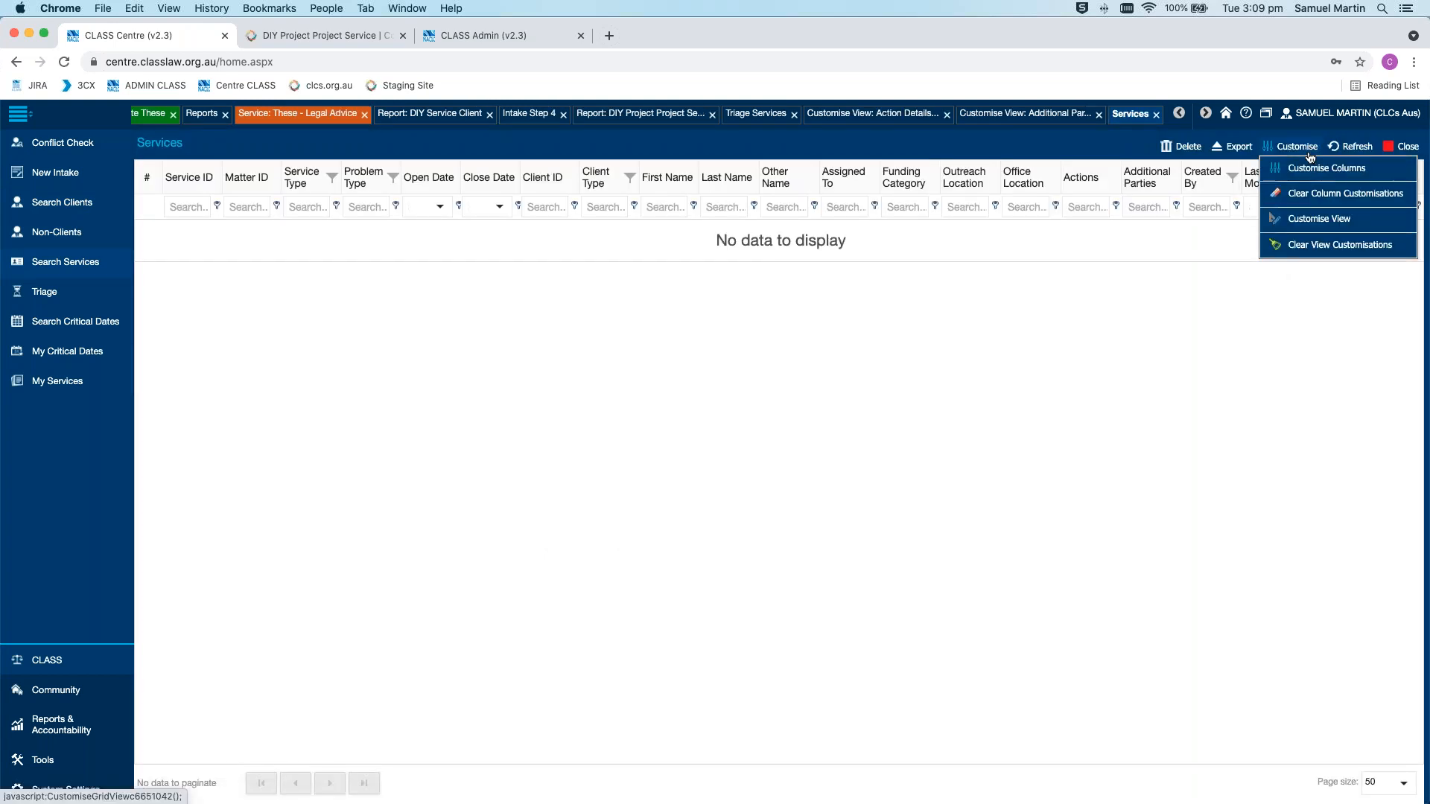
click(1320, 168)
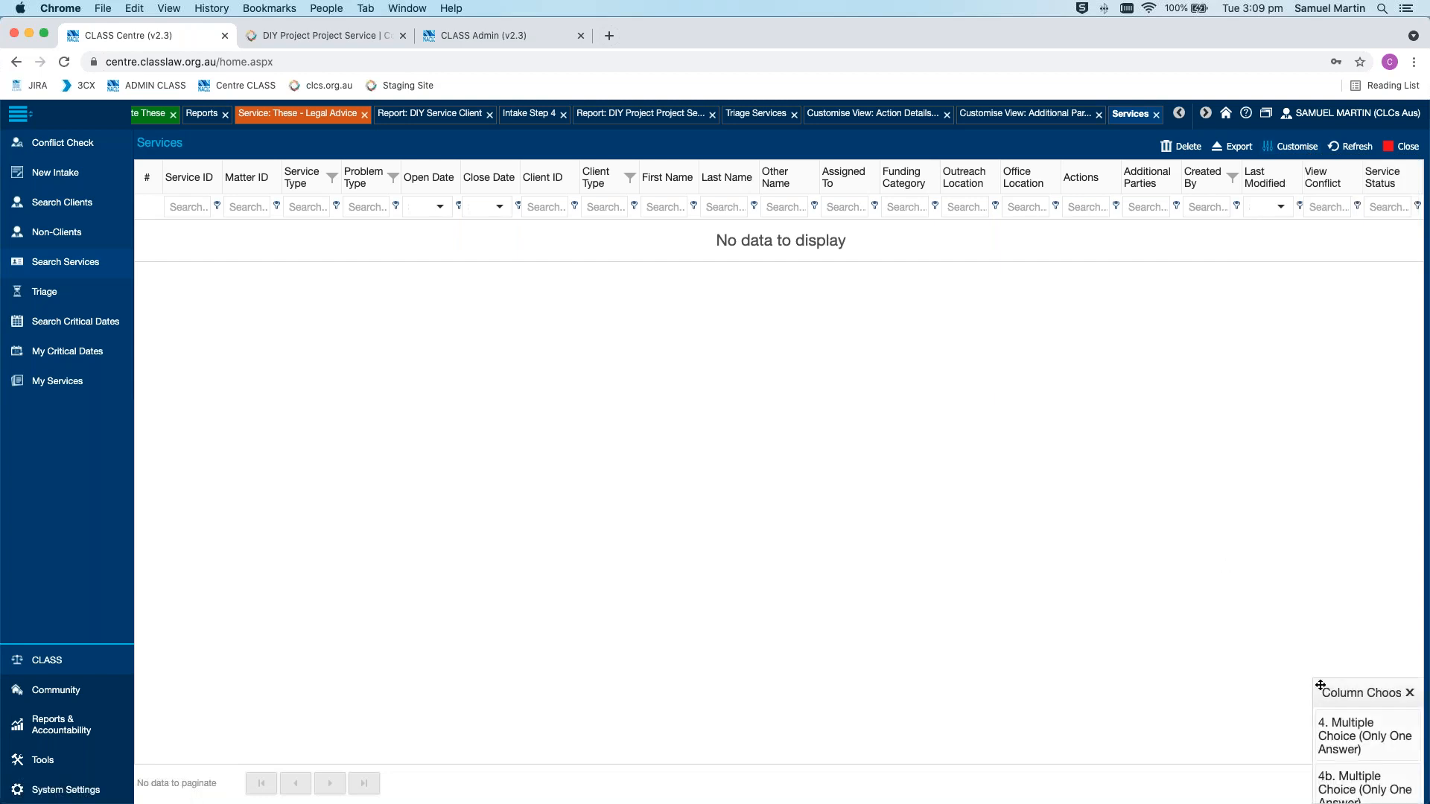
drag(1313, 679, 1098, 311)
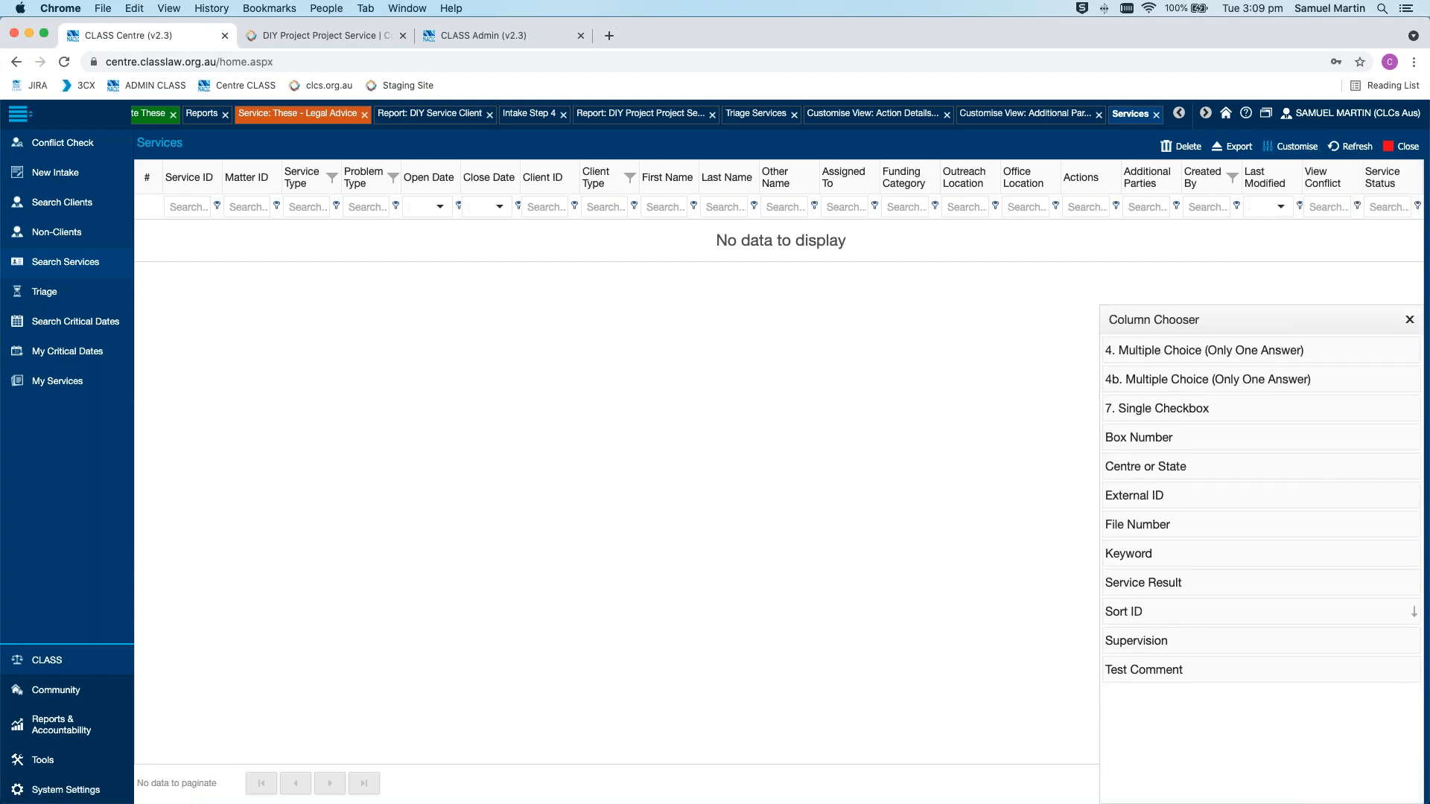
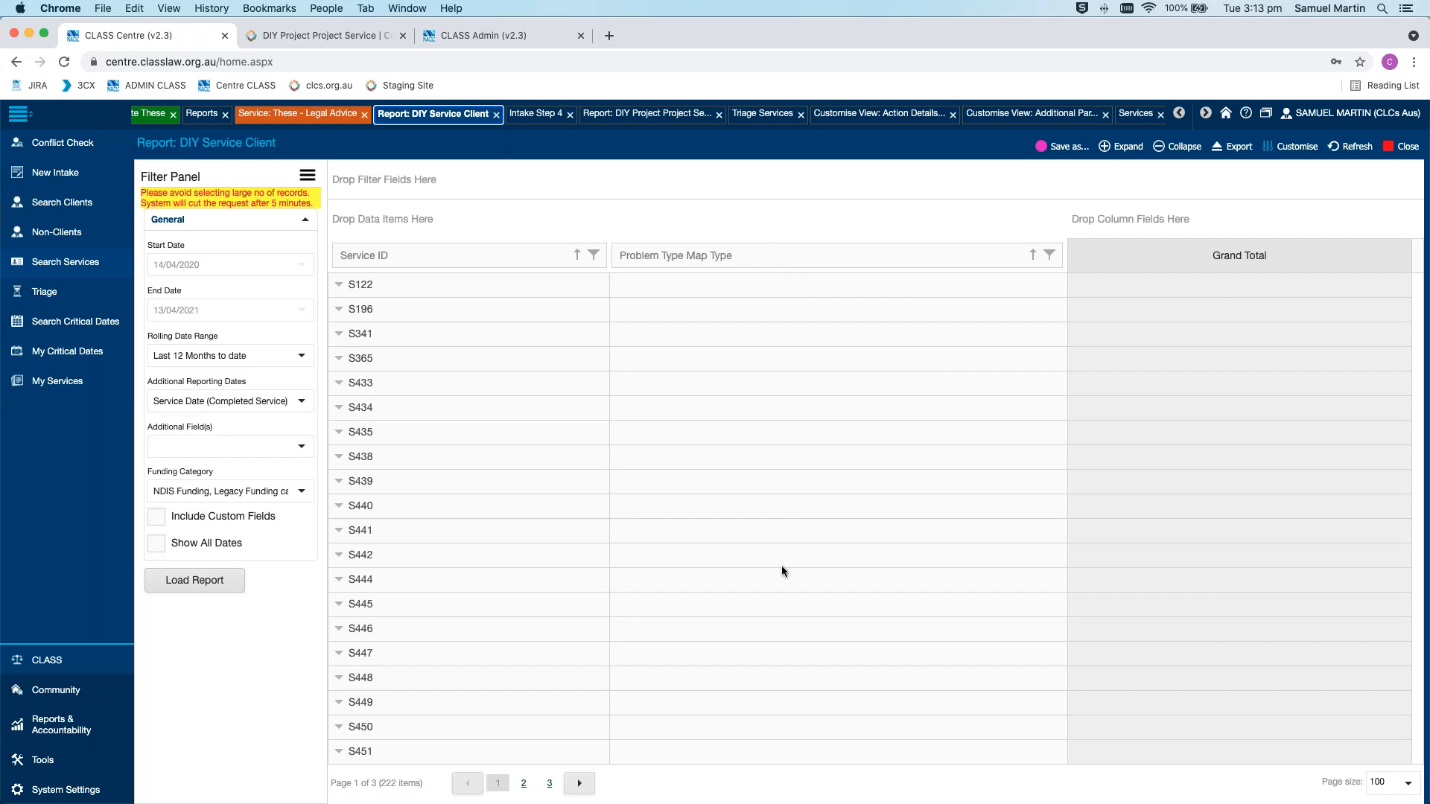
Include Problem Type as an additional field in the DIY Service Client report's filters and reload the report
scroll(782, 571, down, 1)
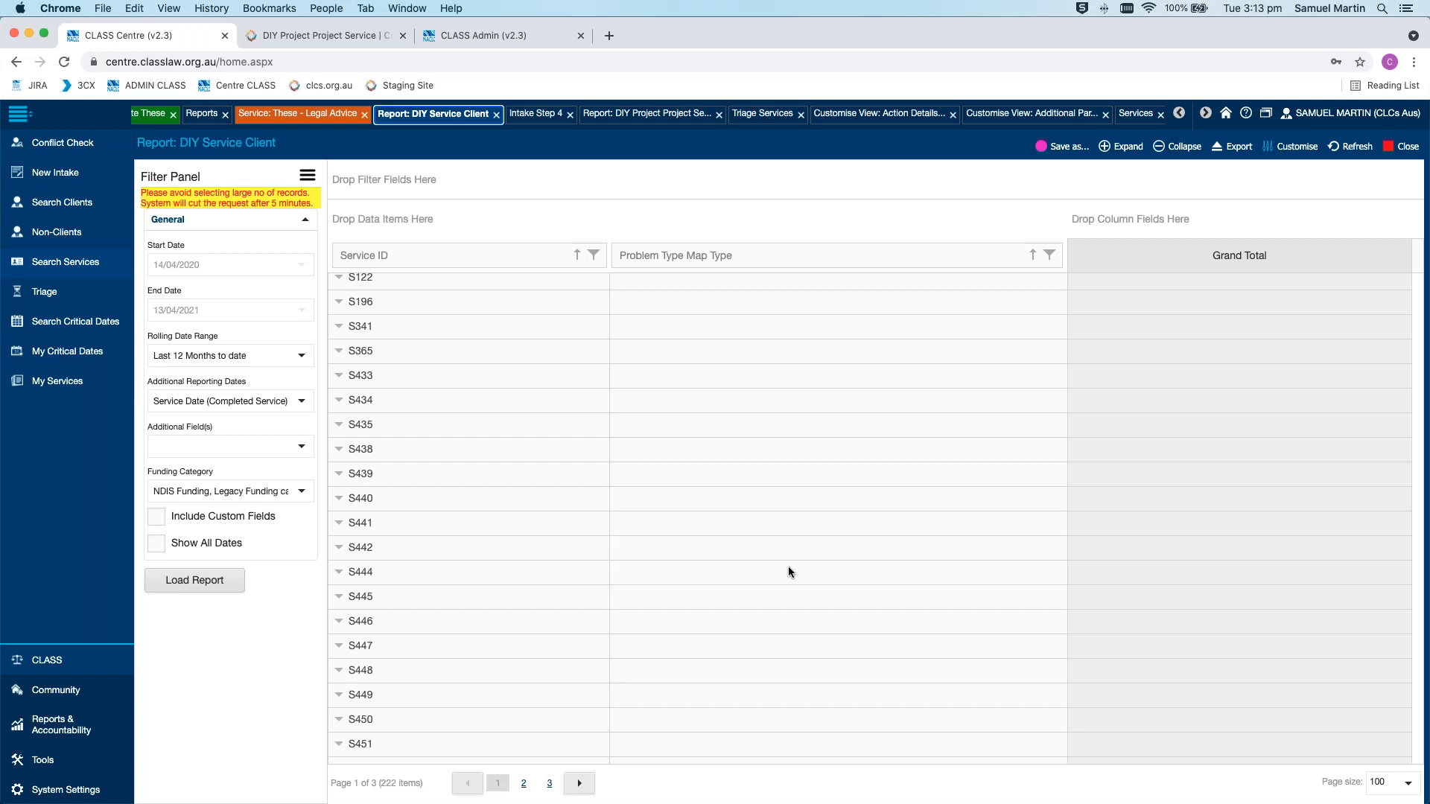
scroll(787, 566, up, 1)
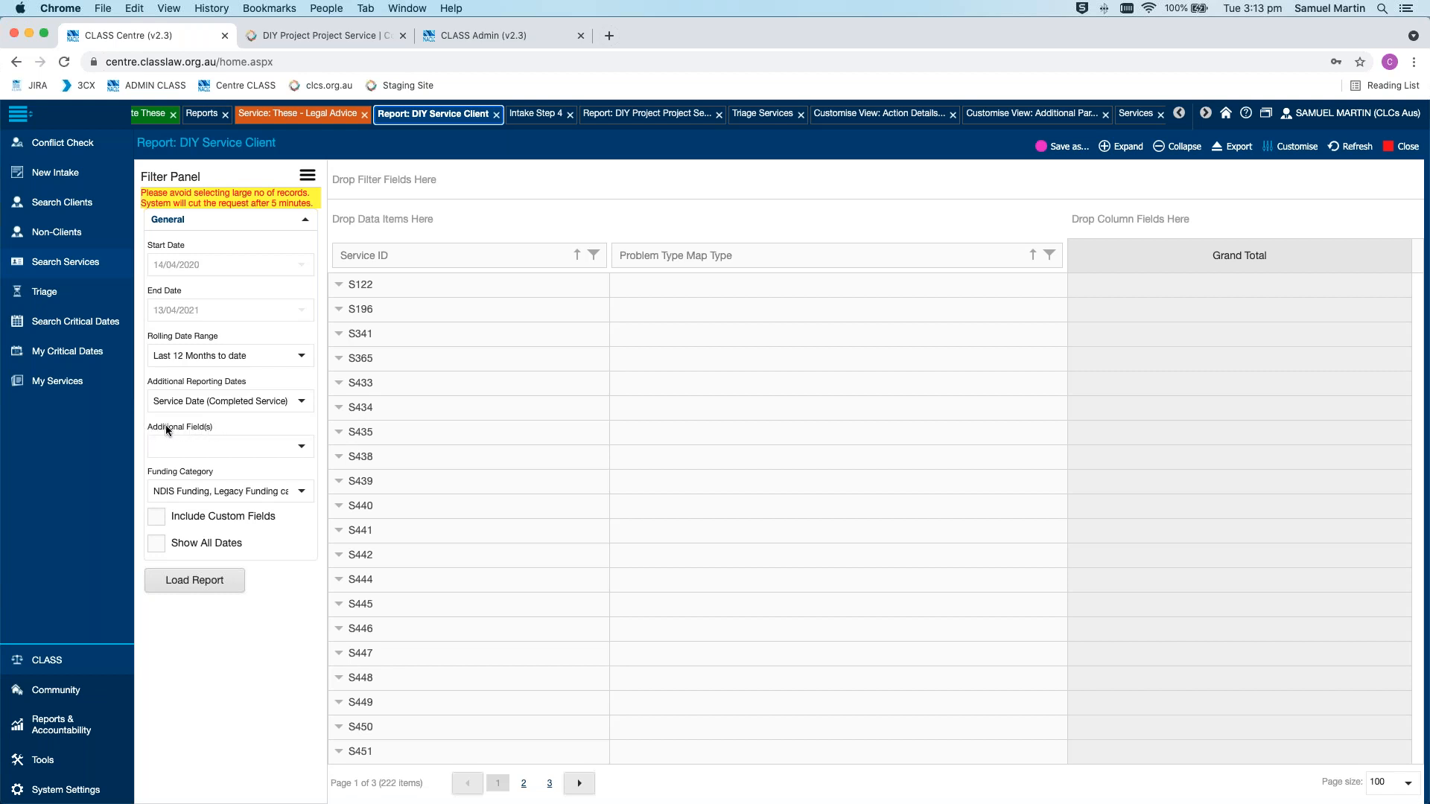
click(302, 447)
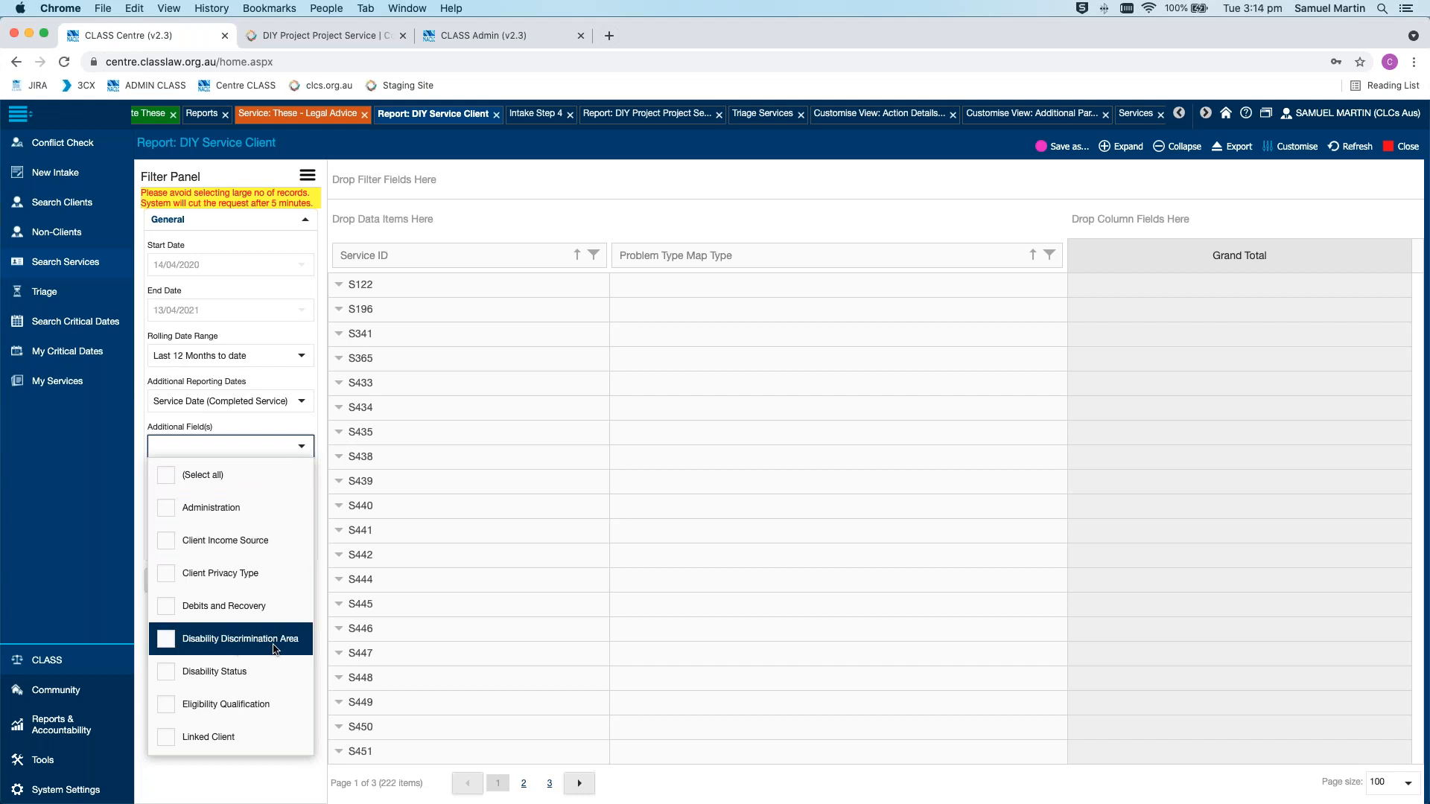
scroll(266, 643, down, 2)
scroll(266, 643, down, 4)
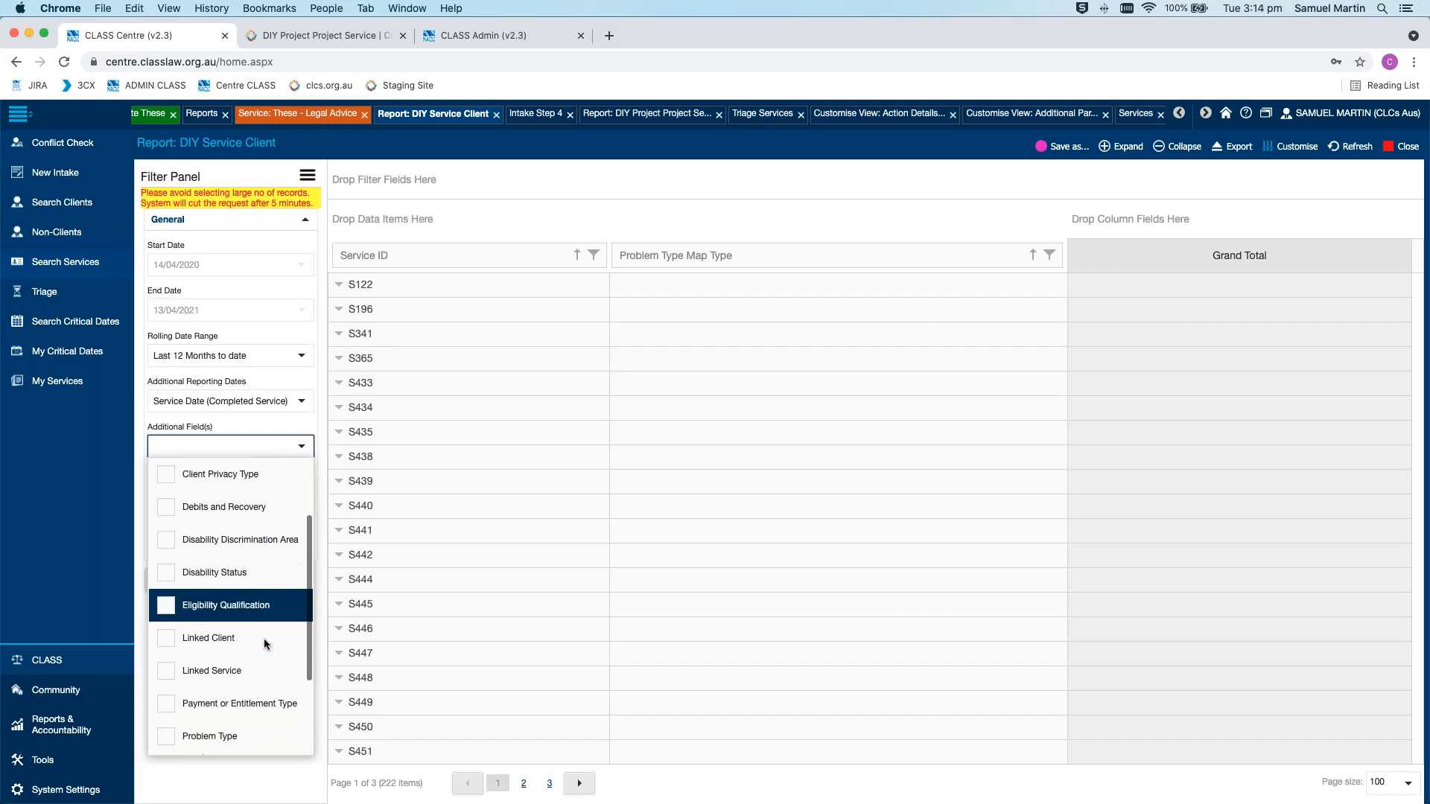
scroll(266, 644, down, 1)
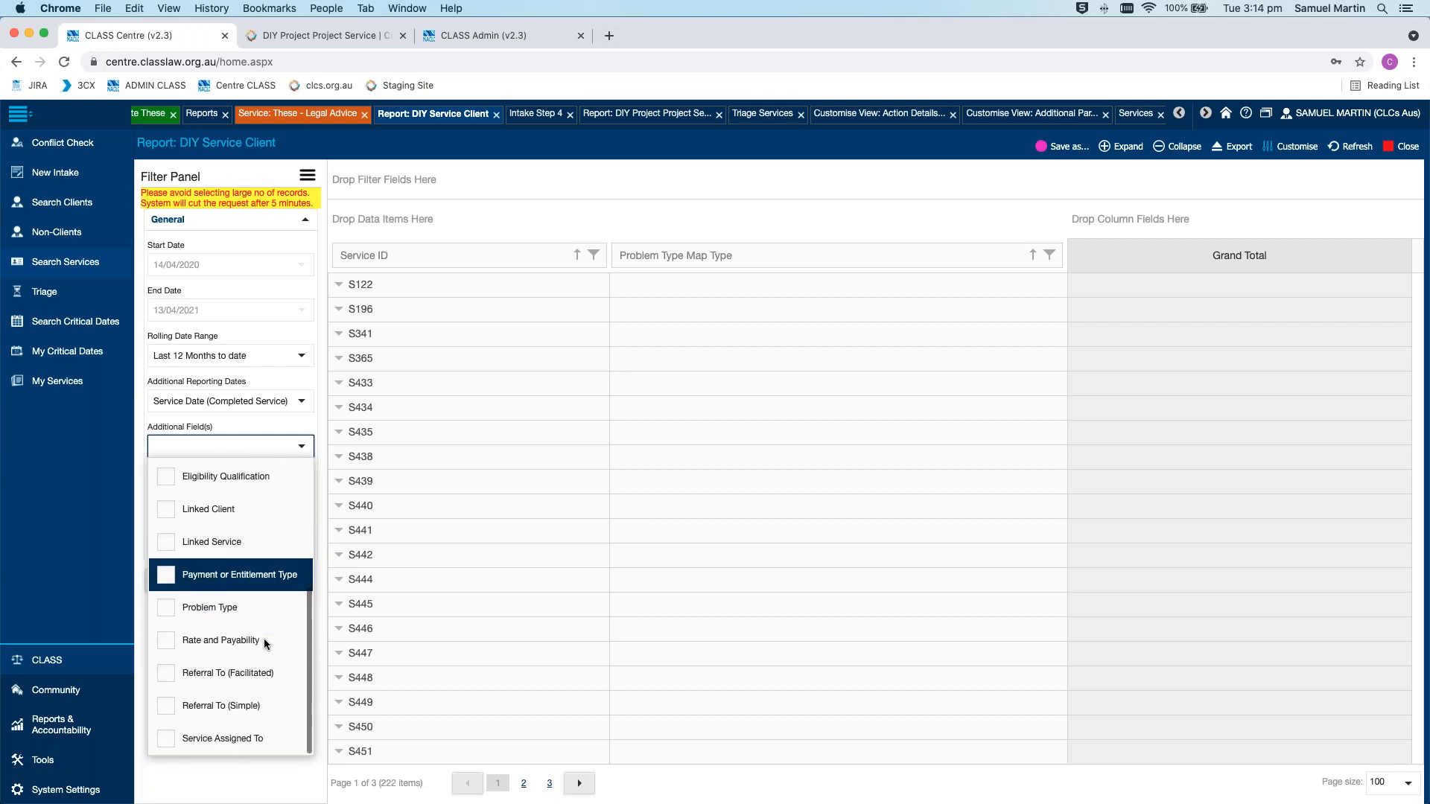
click(172, 611)
click(242, 780)
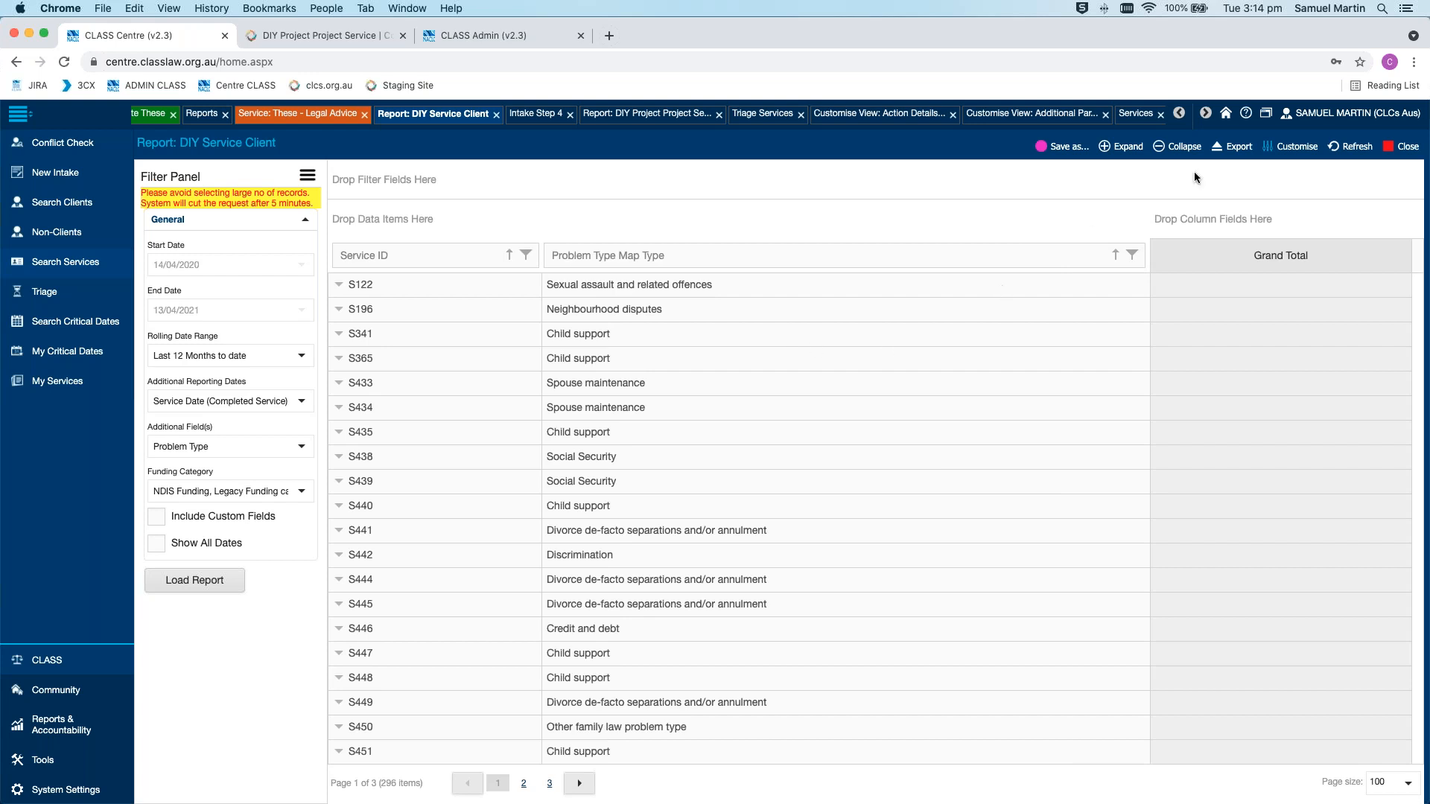
Add the Problem Types field to the DIY Service Client report as a row field after Problem Type Map Type
click(1296, 148)
click(1311, 167)
drag(1103, 217, 1270, 193)
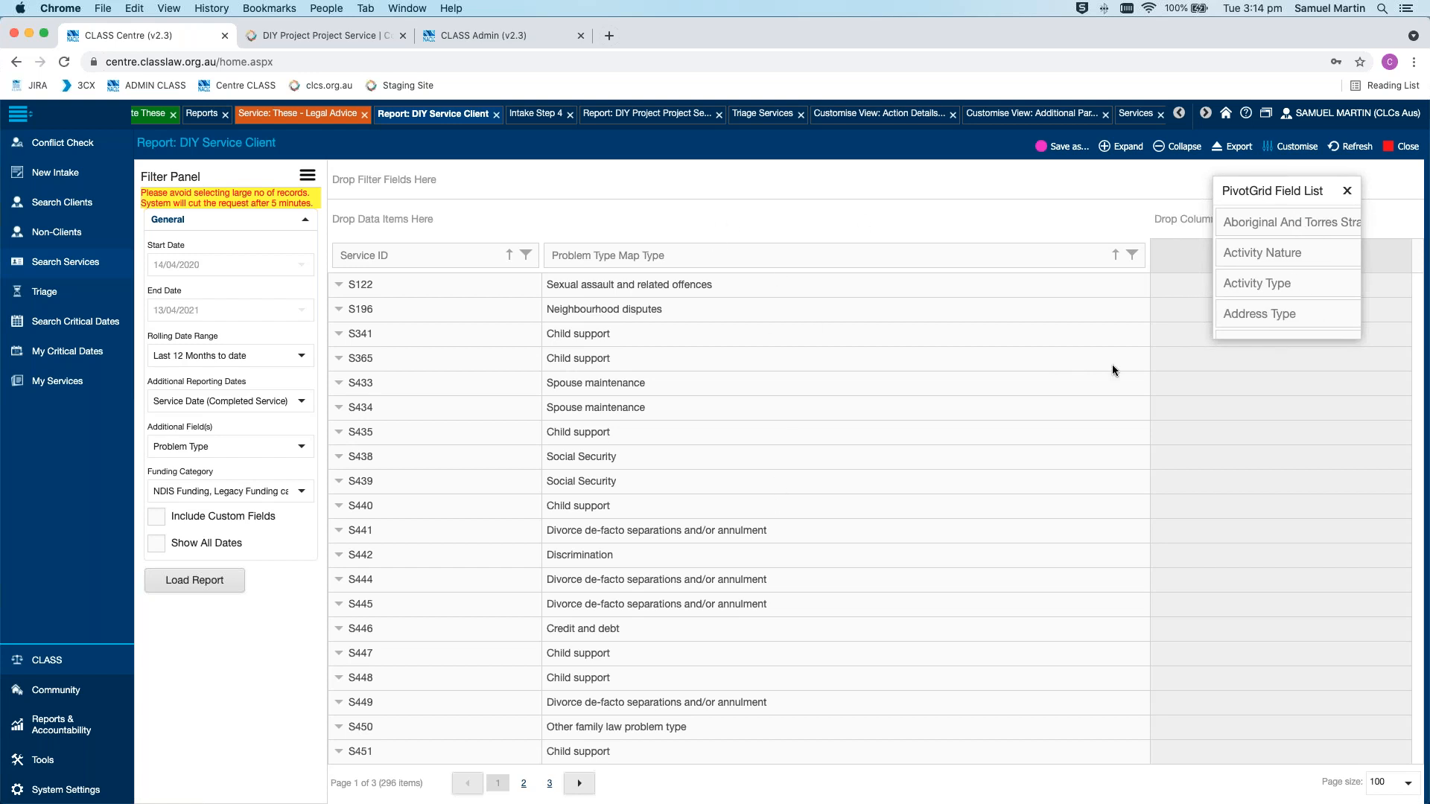
key(super+f)
text(problem t)
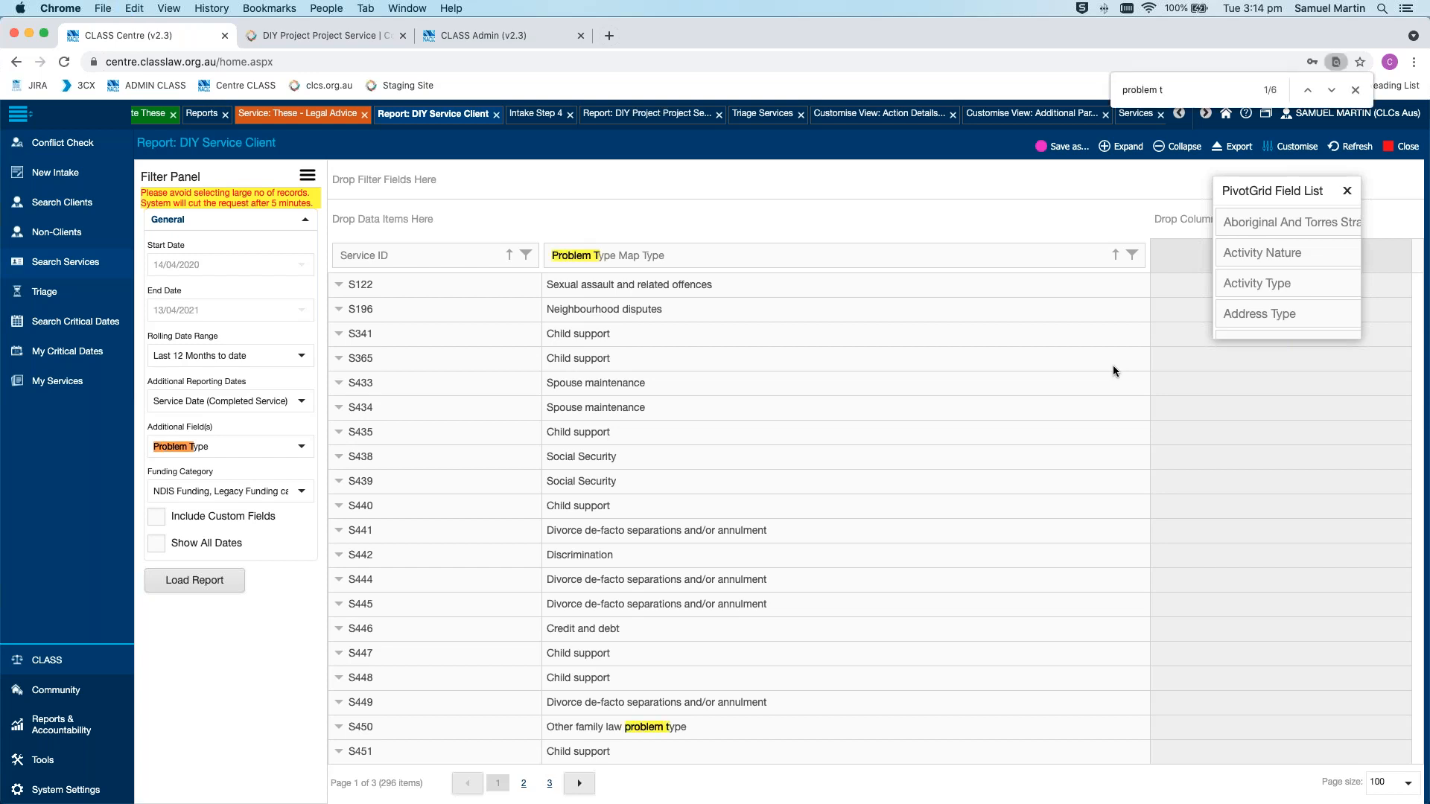
scroll(1281, 252, down, 10)
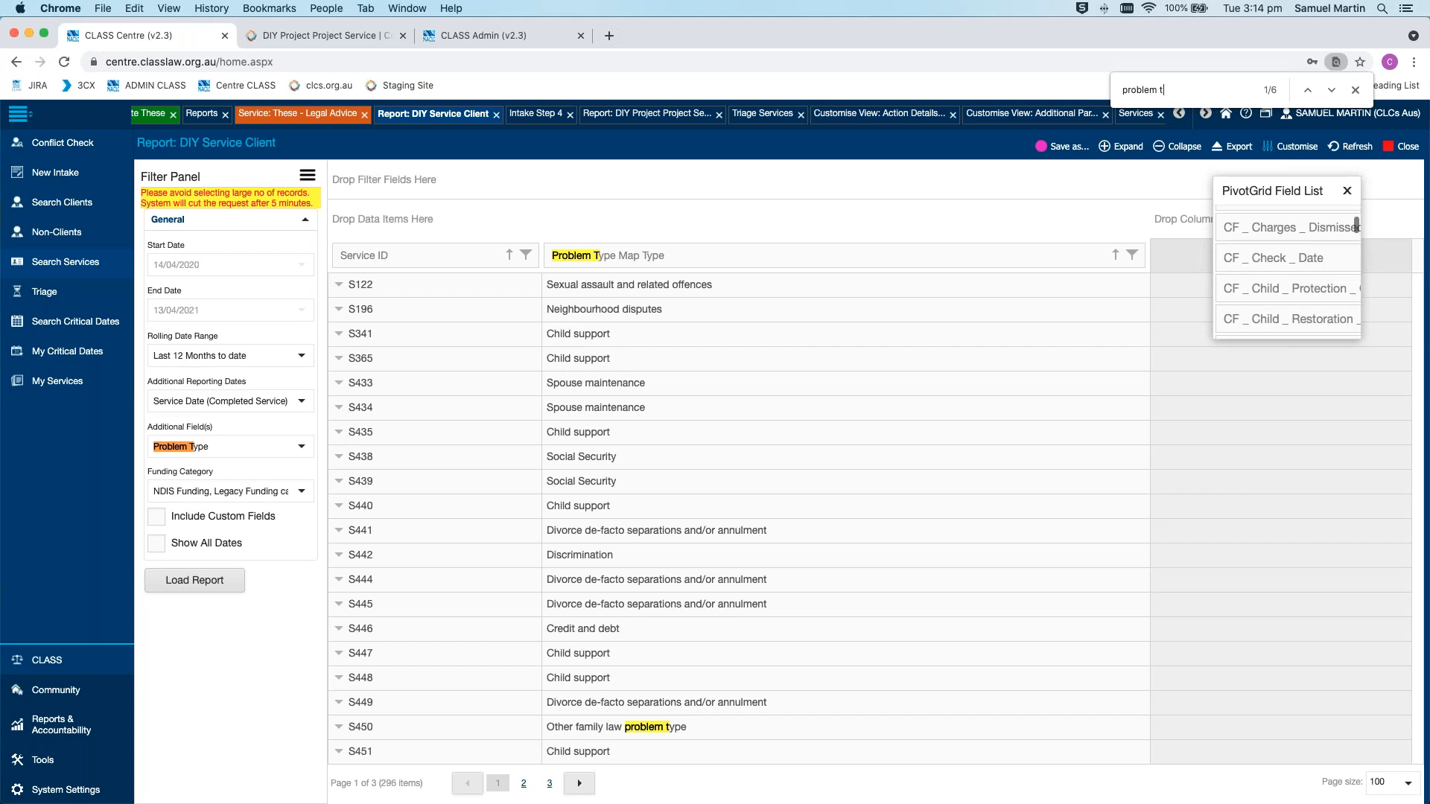
scroll(1281, 251, down, 15)
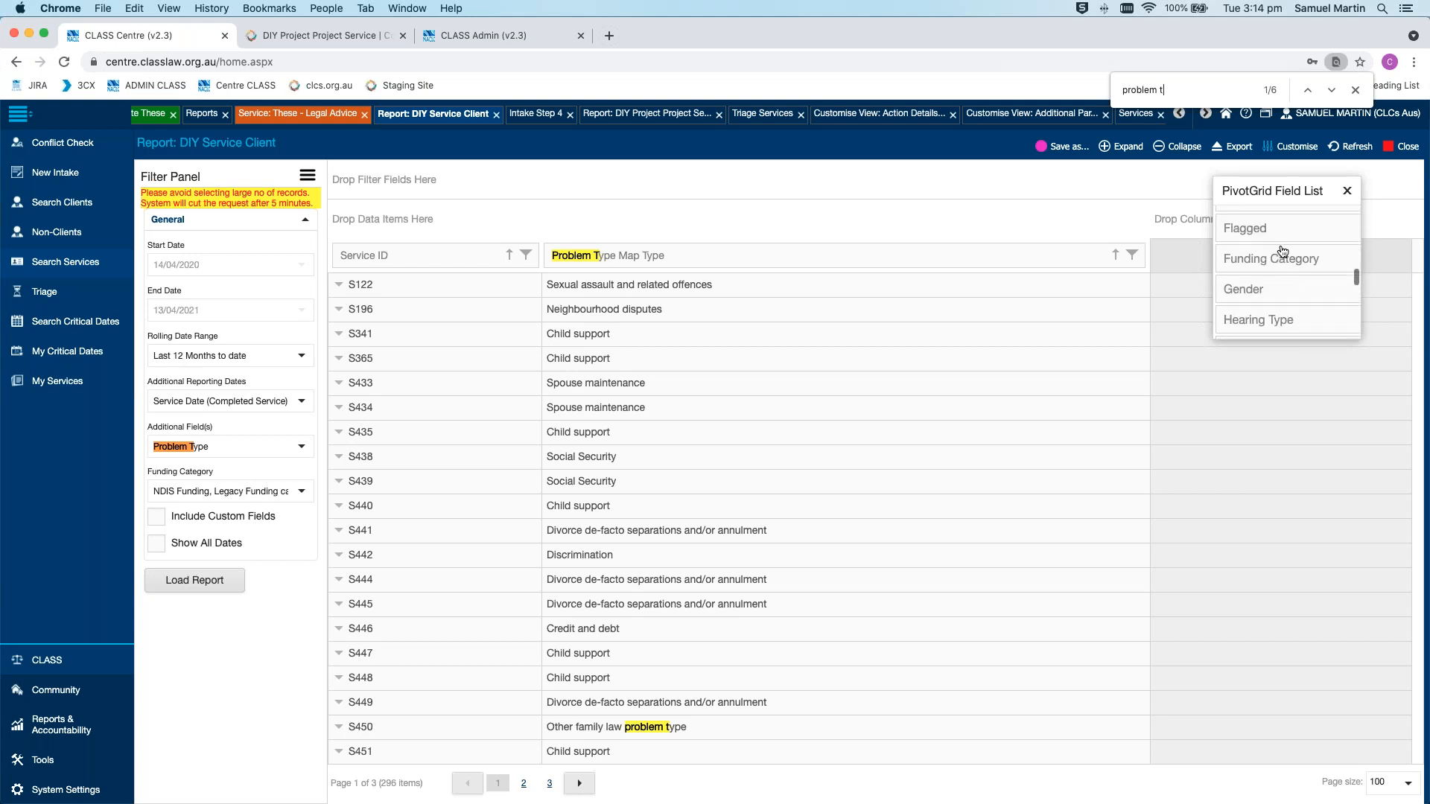
scroll(1282, 252, down, 10)
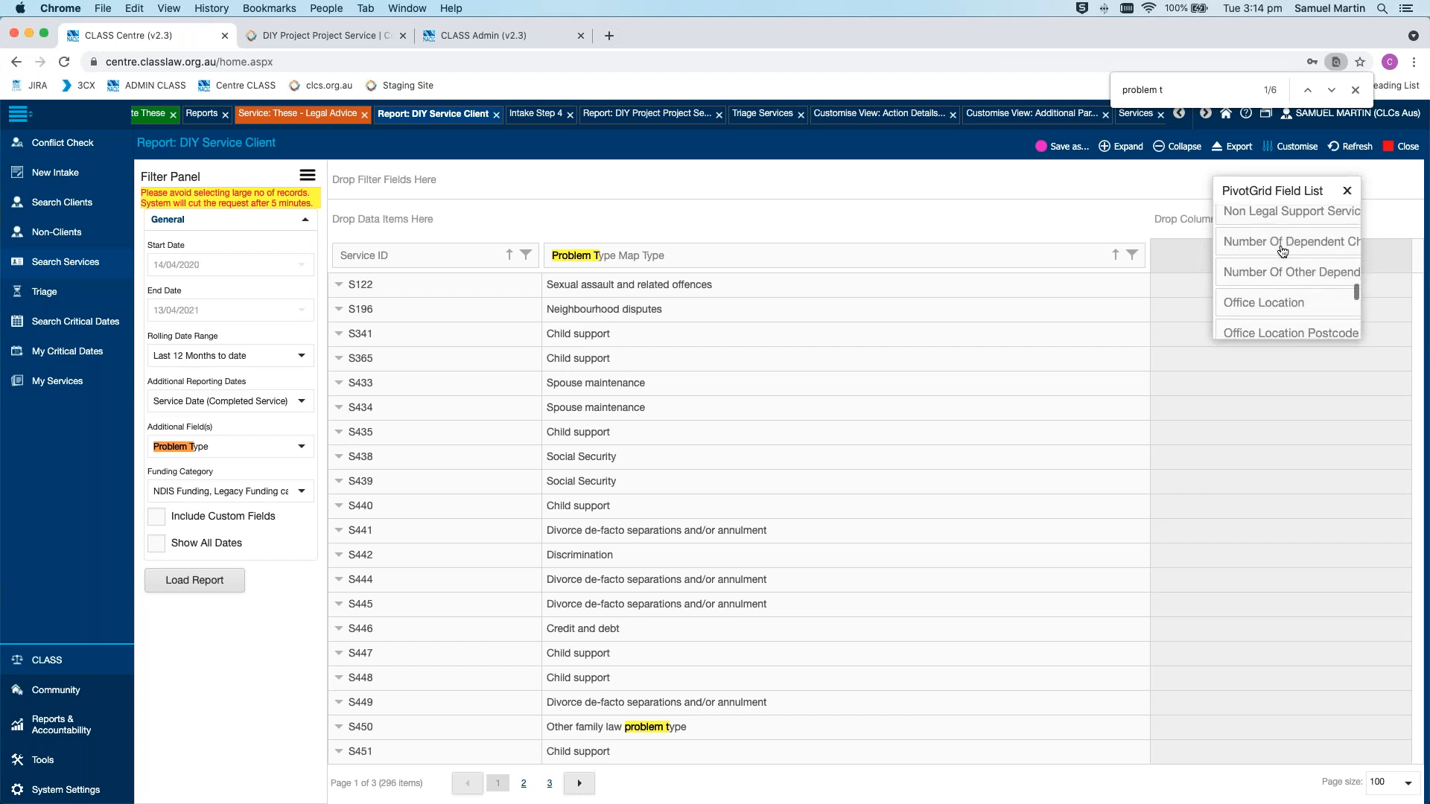
scroll(1282, 252, down, 8)
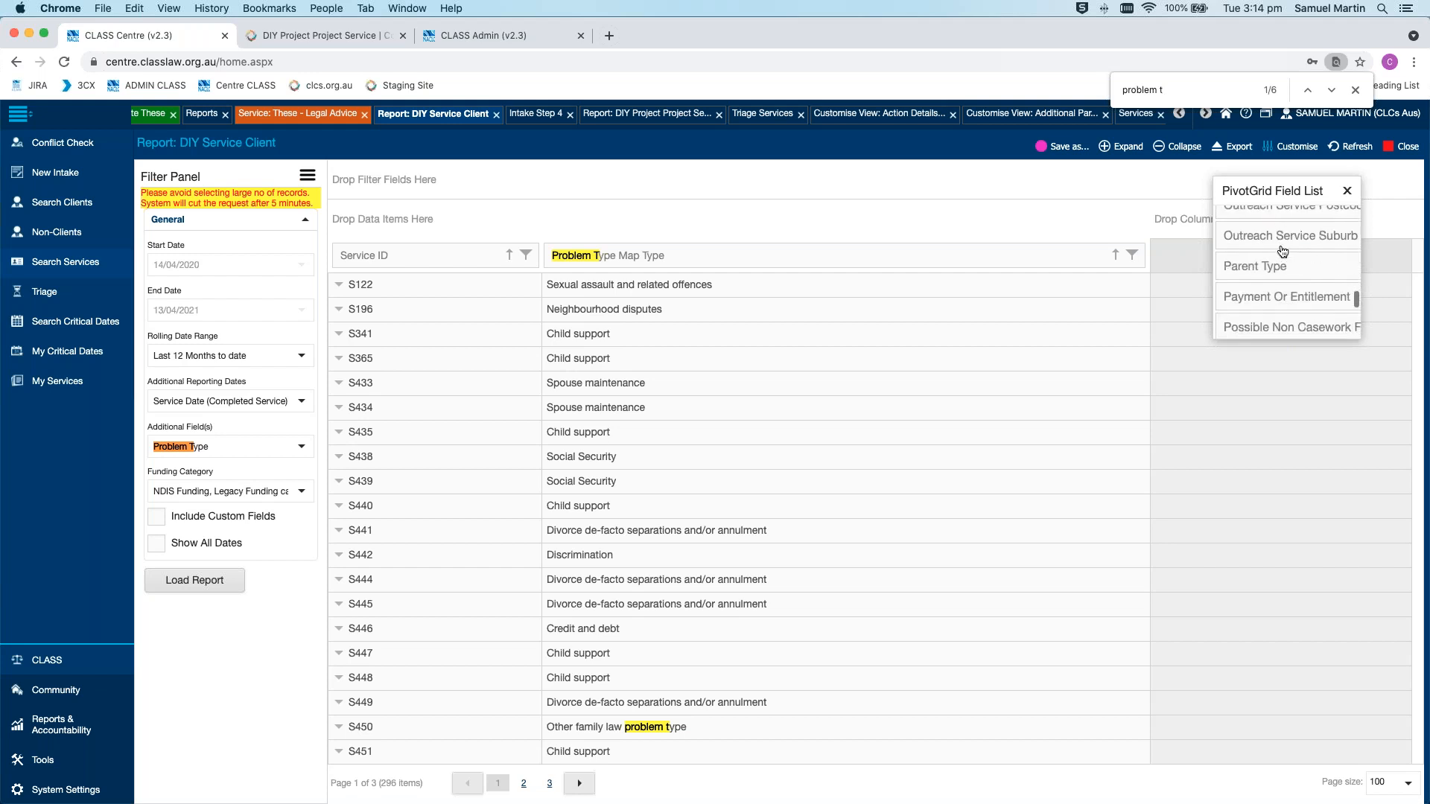
drag(1283, 311, 1146, 258)
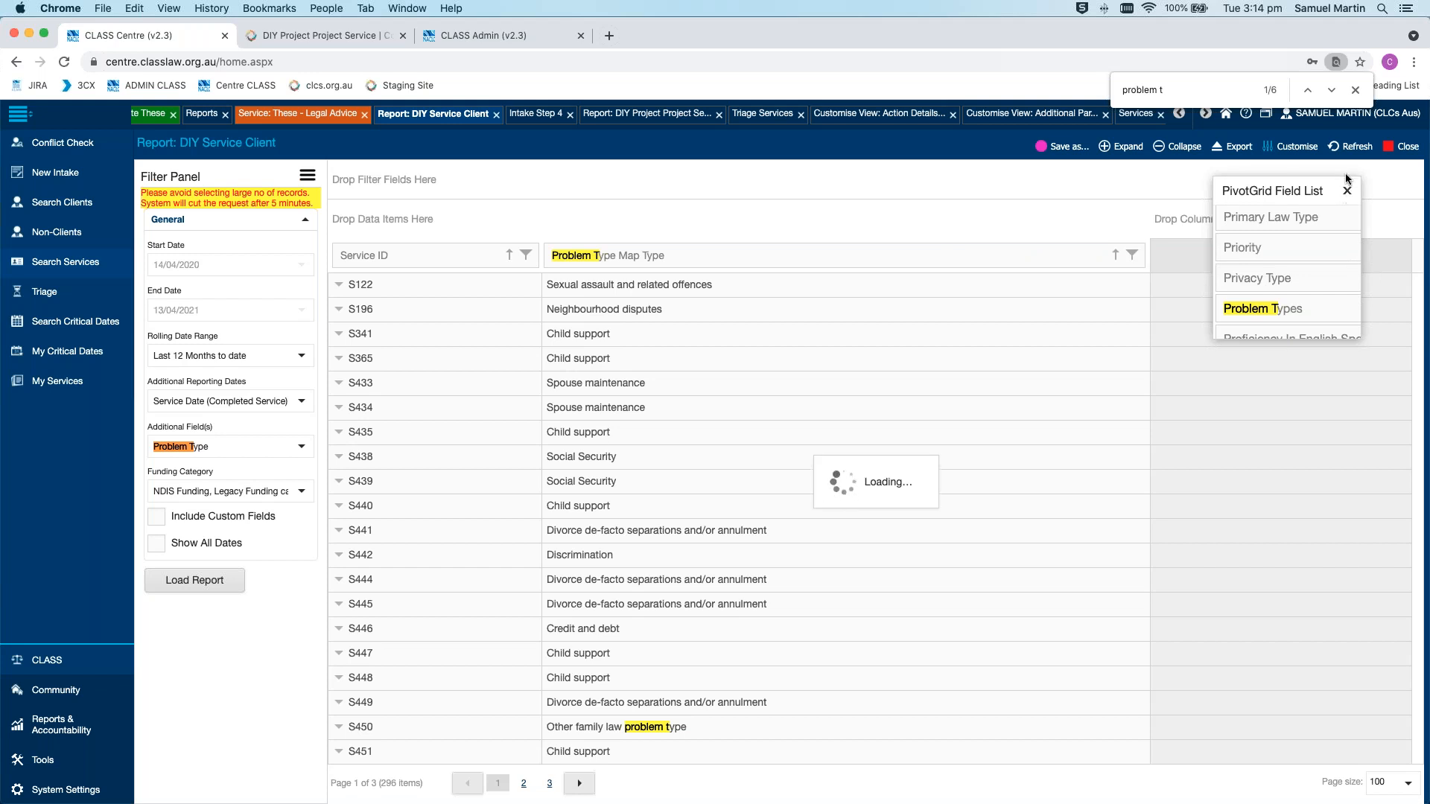
click(1356, 90)
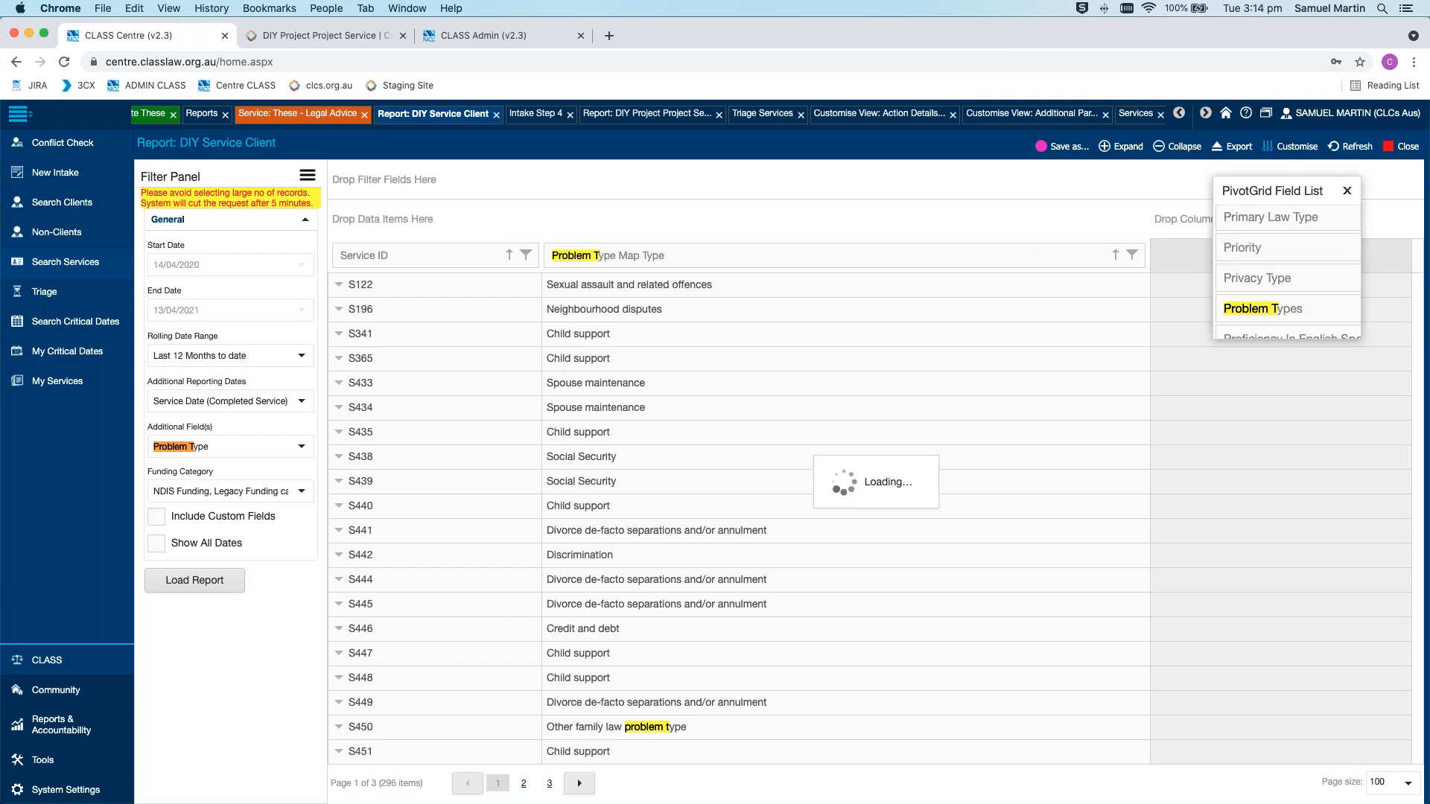
click(1346, 191)
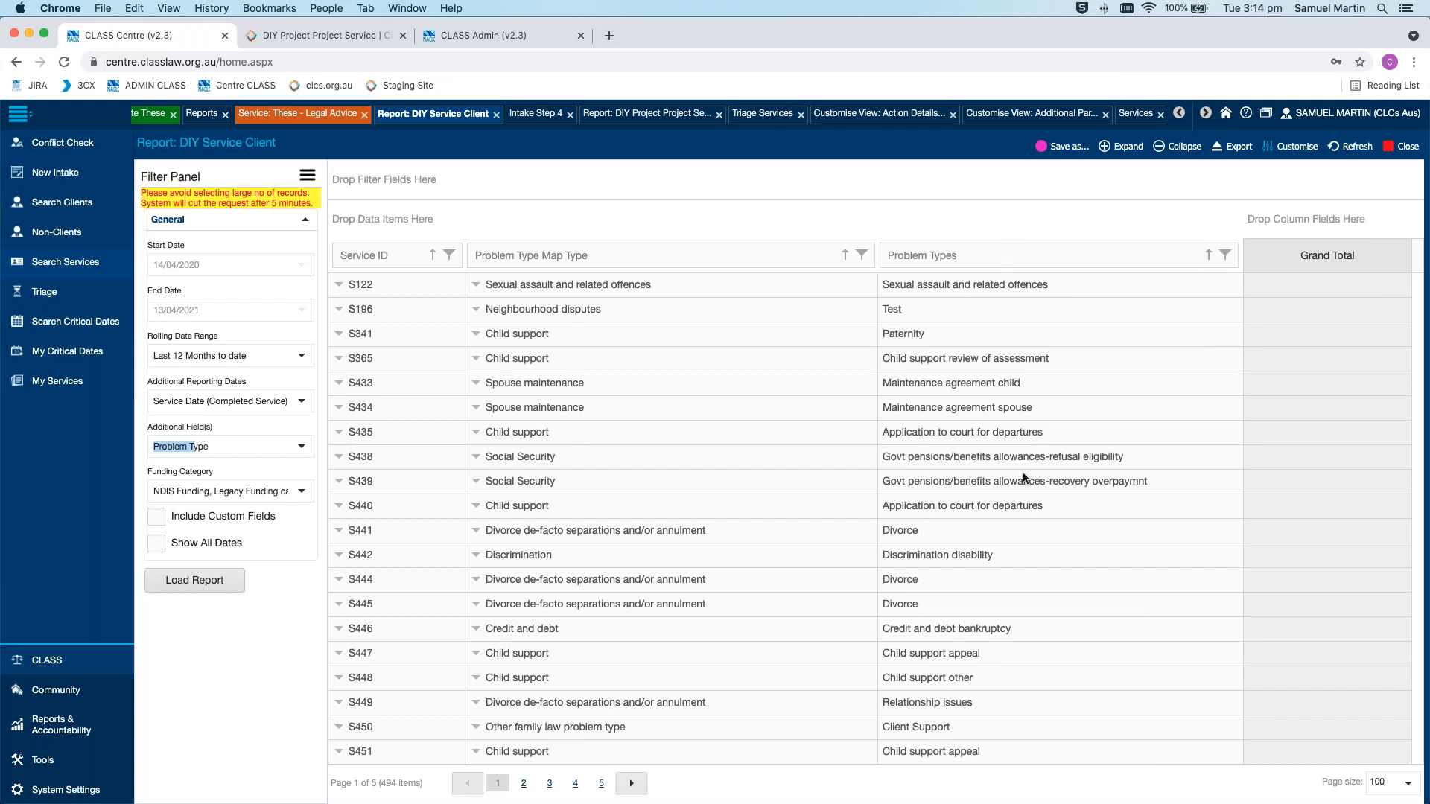
Look through the report's services to compare their problem type map types with their individual problem types
scroll(1024, 477, down, 5)
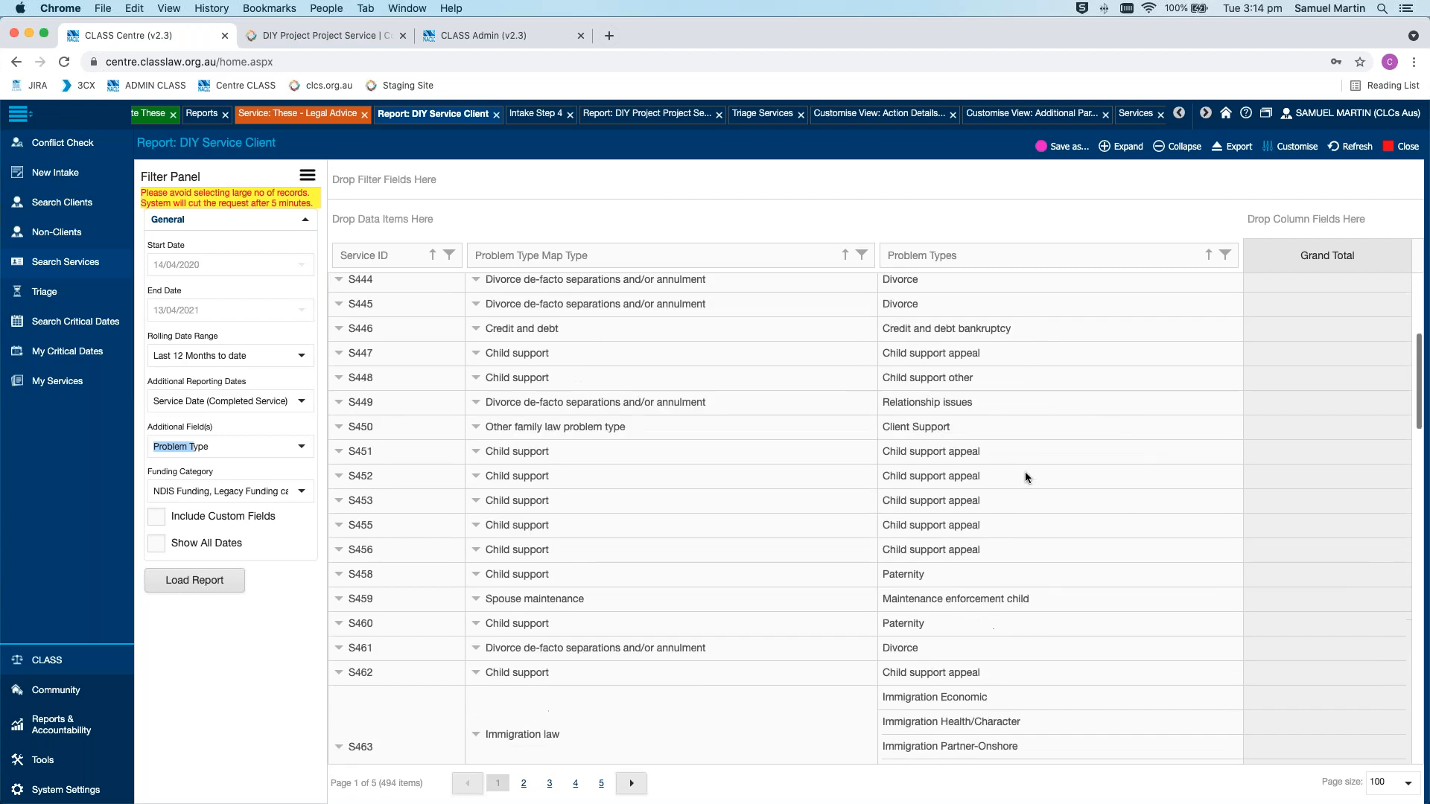
scroll(1025, 477, down, 3)
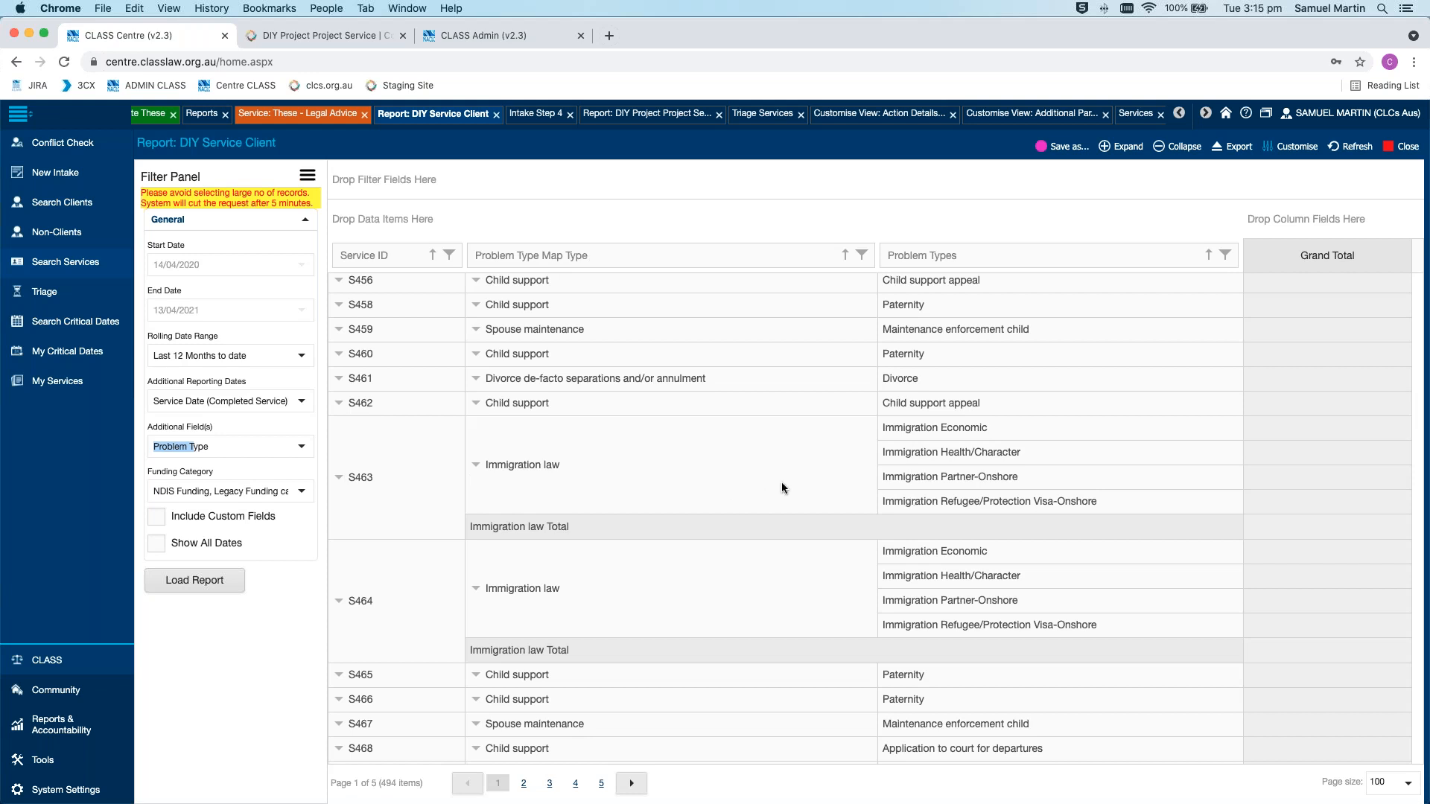
scroll(781, 484, down, 8)
scroll(781, 481, down, 10)
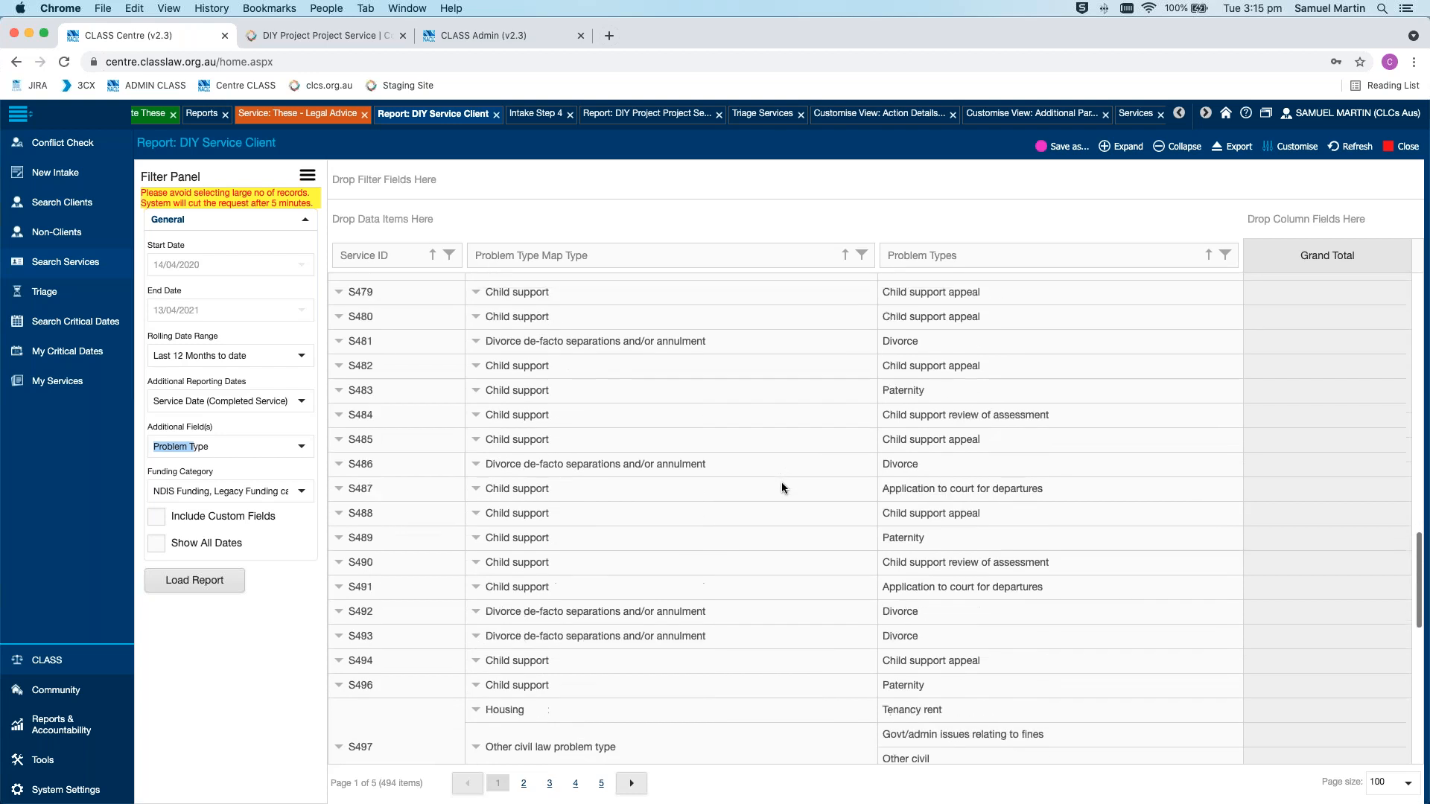
scroll(780, 481, down, 4)
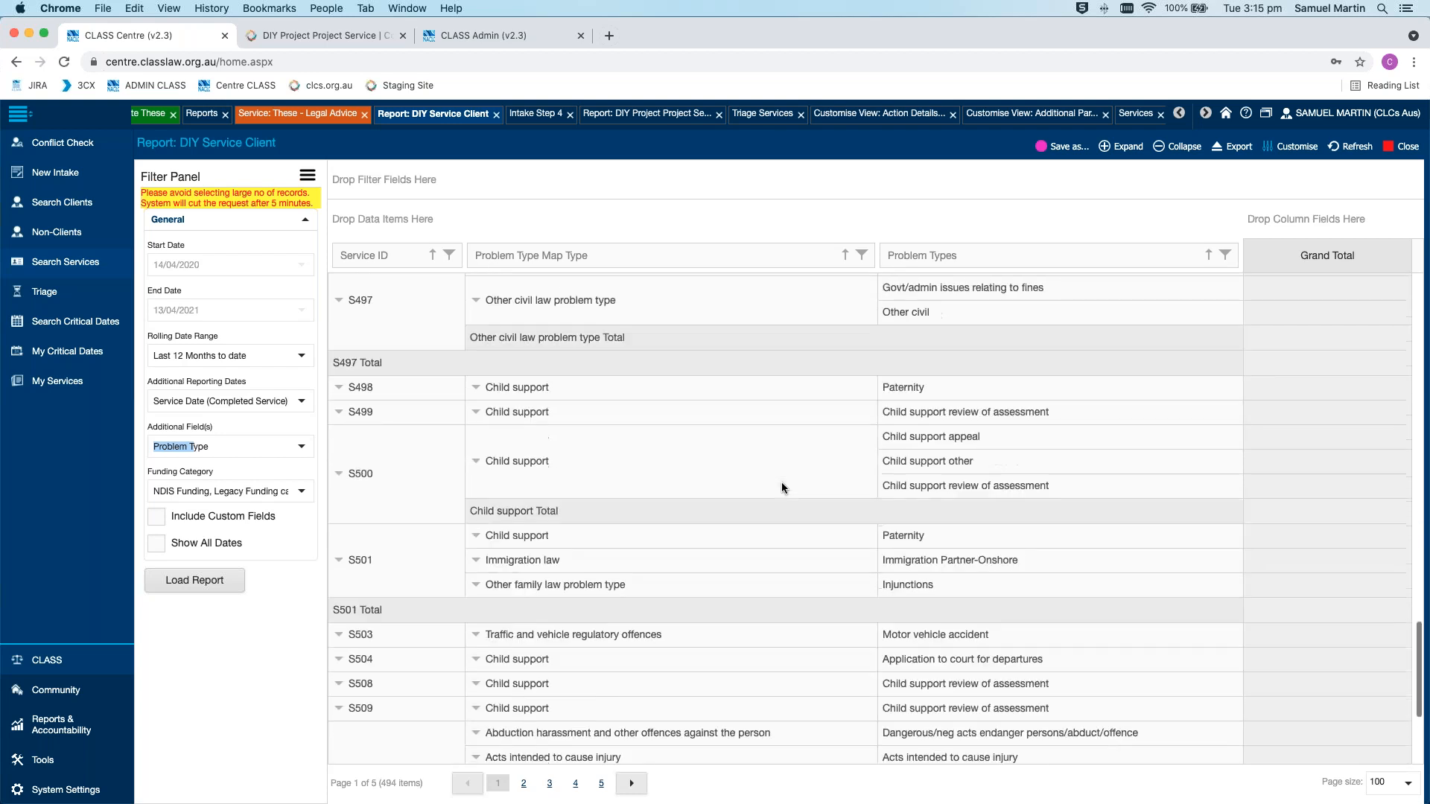
scroll(781, 482, down, 5)
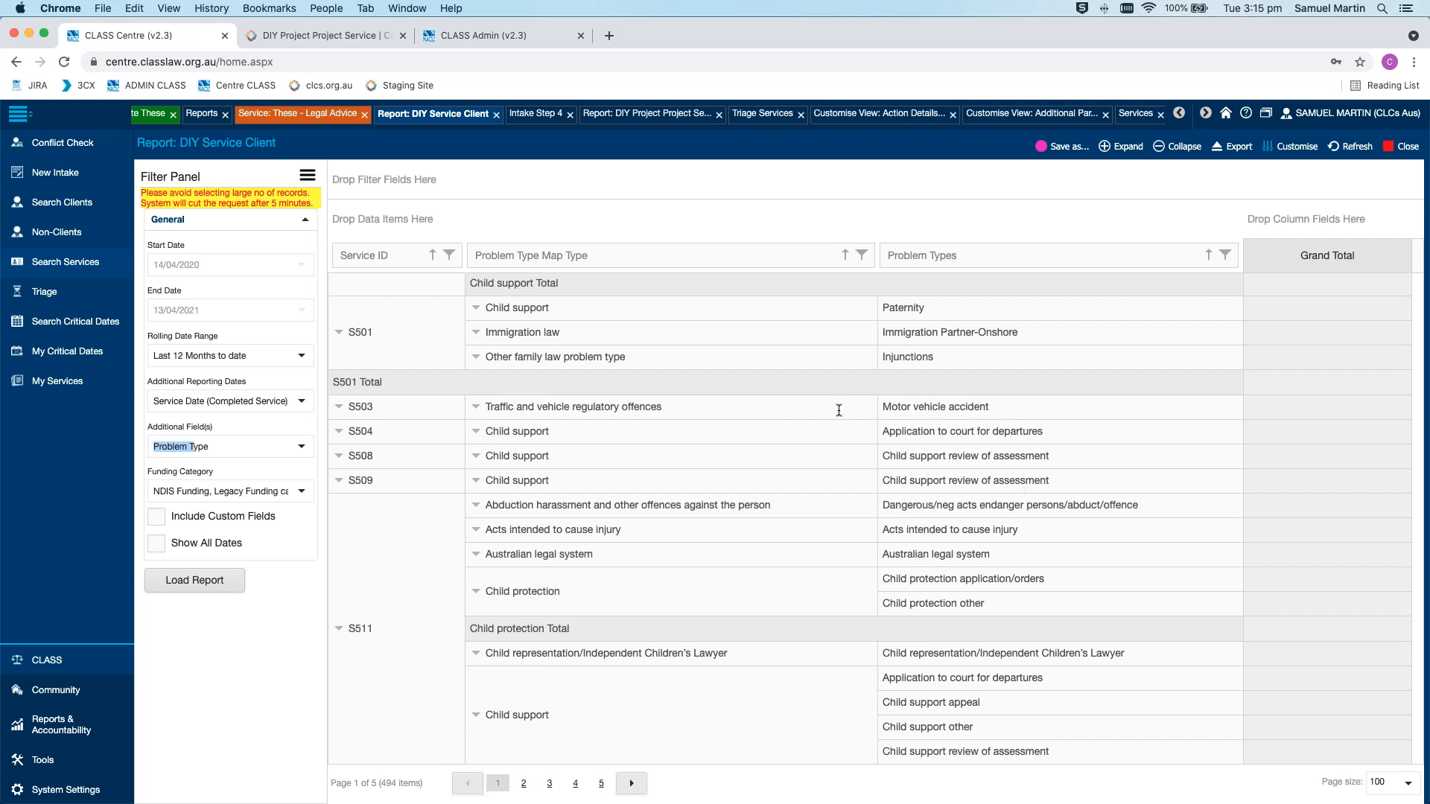
Set the DIY Service Client report's Additional Reporting Dates filter to Active Services
click(173, 450)
click(303, 403)
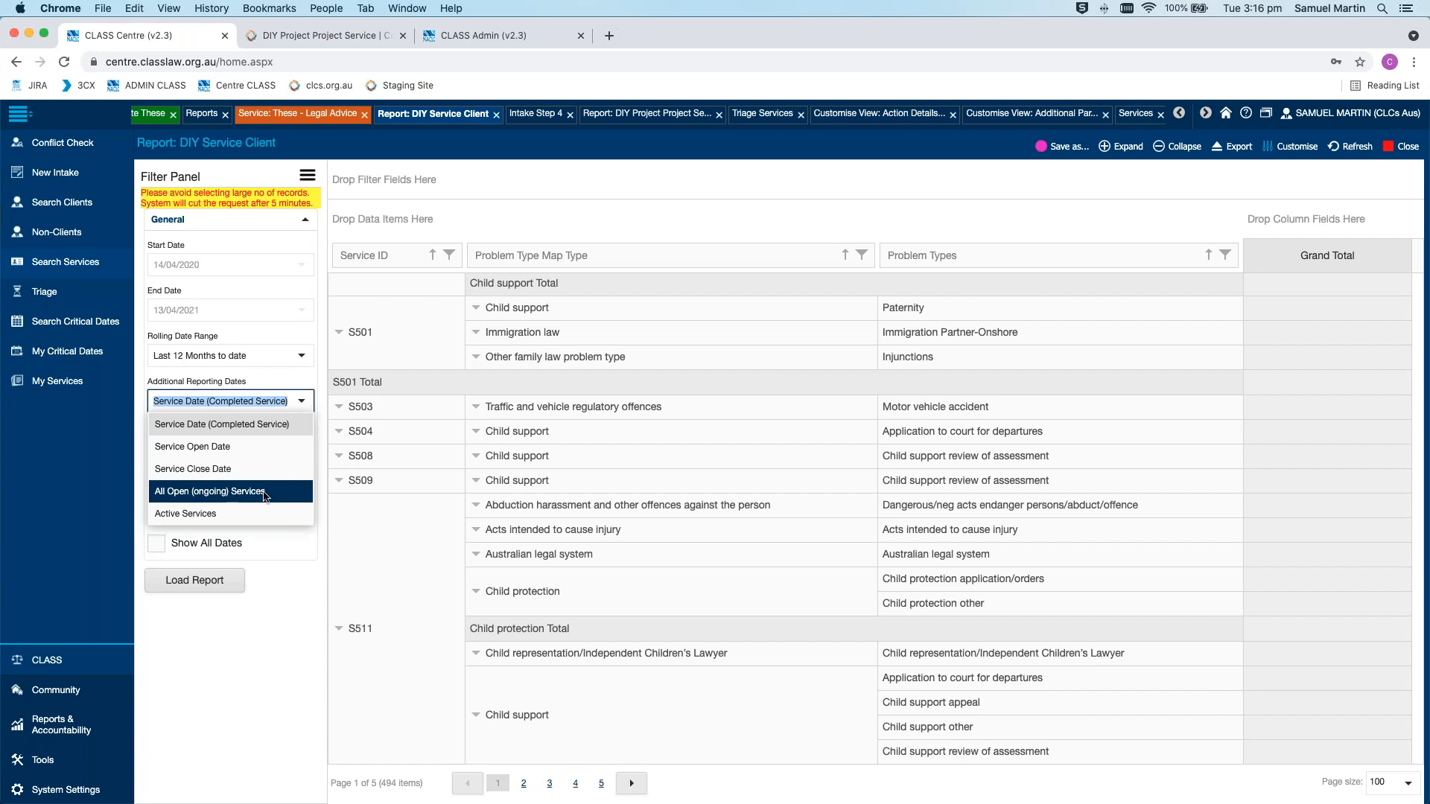
click(253, 514)
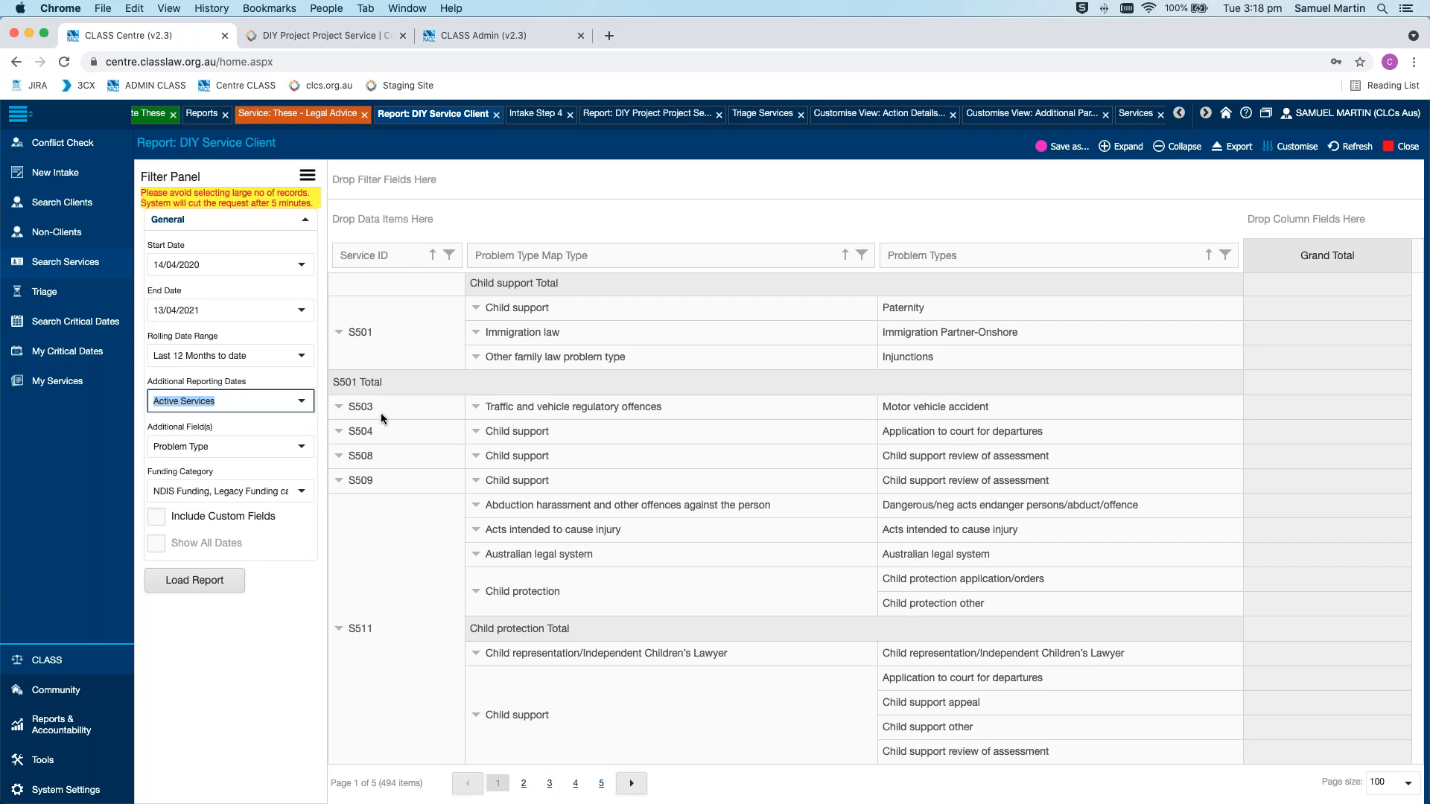
click(242, 673)
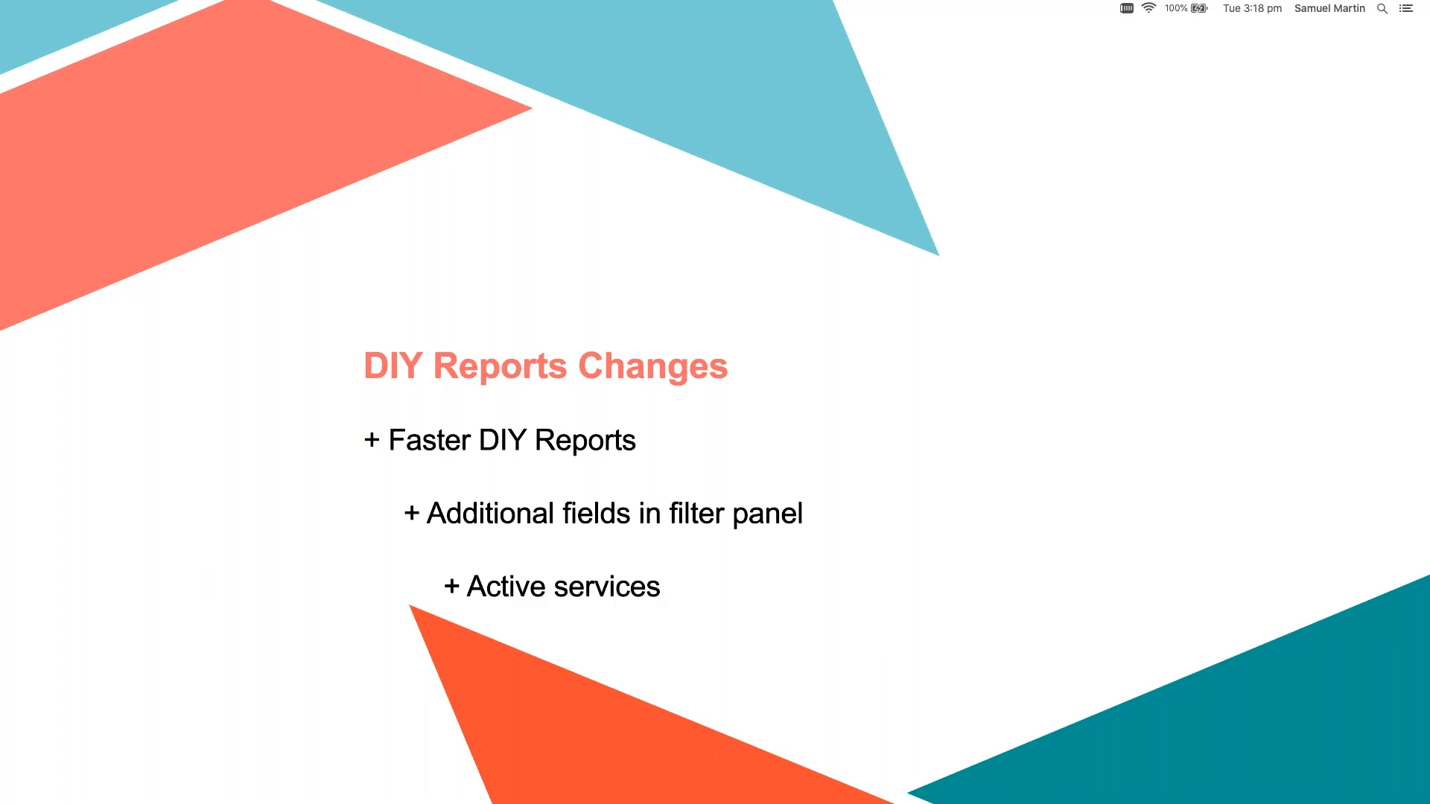
Return to the report and switch Additional Reporting Dates to All Open (ongoing) Services and back to Active Services
key(super+Tab)
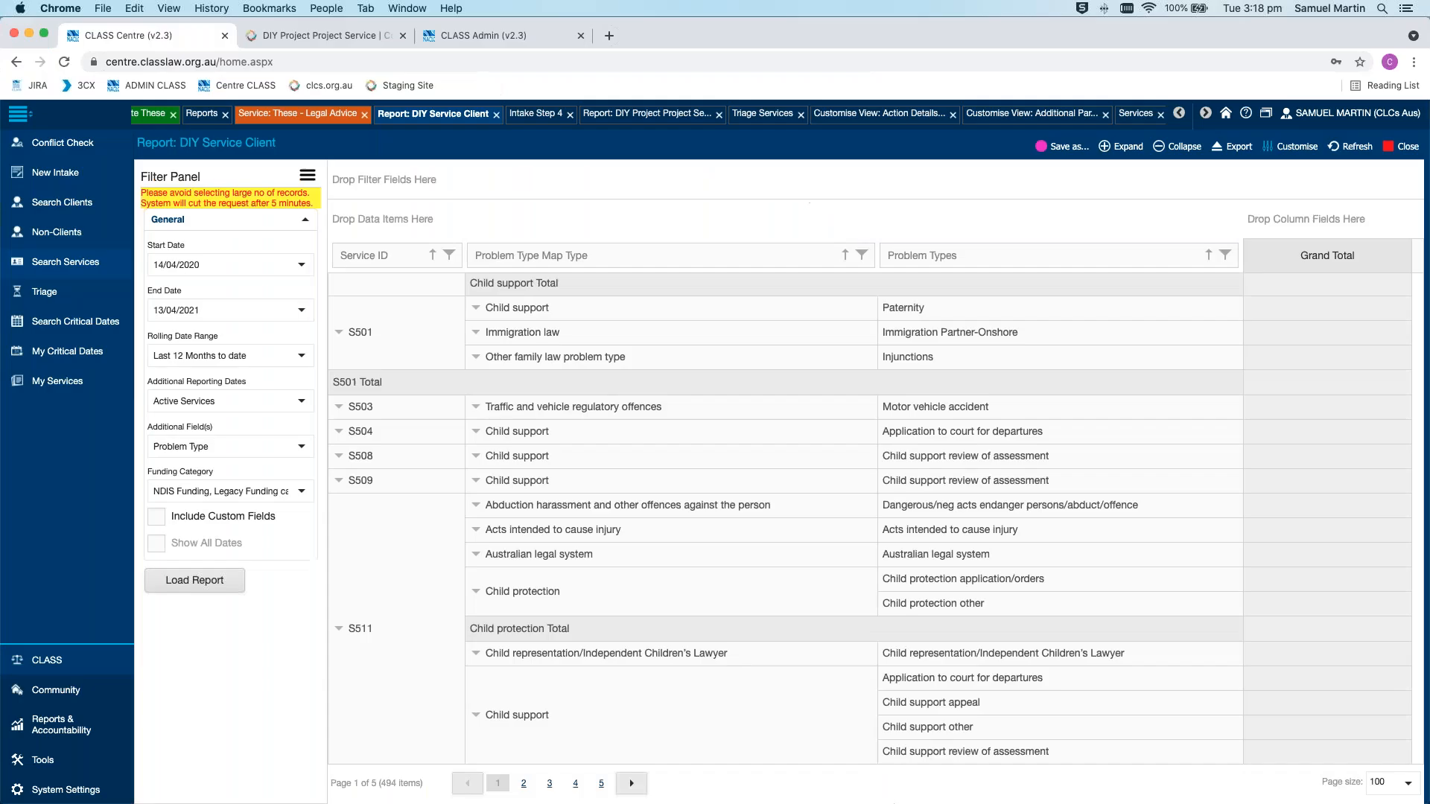
click(308, 410)
click(284, 484)
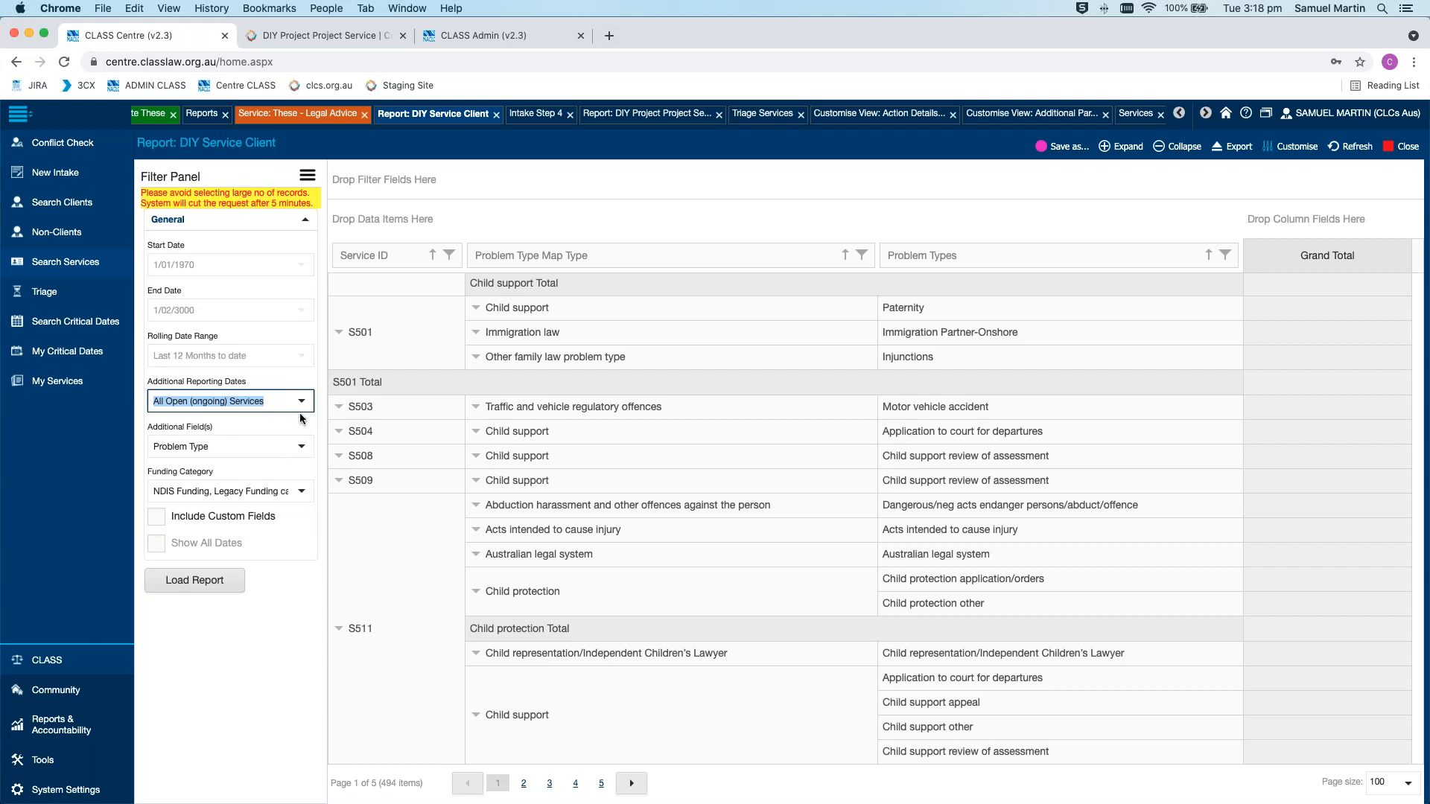
click(307, 407)
click(284, 513)
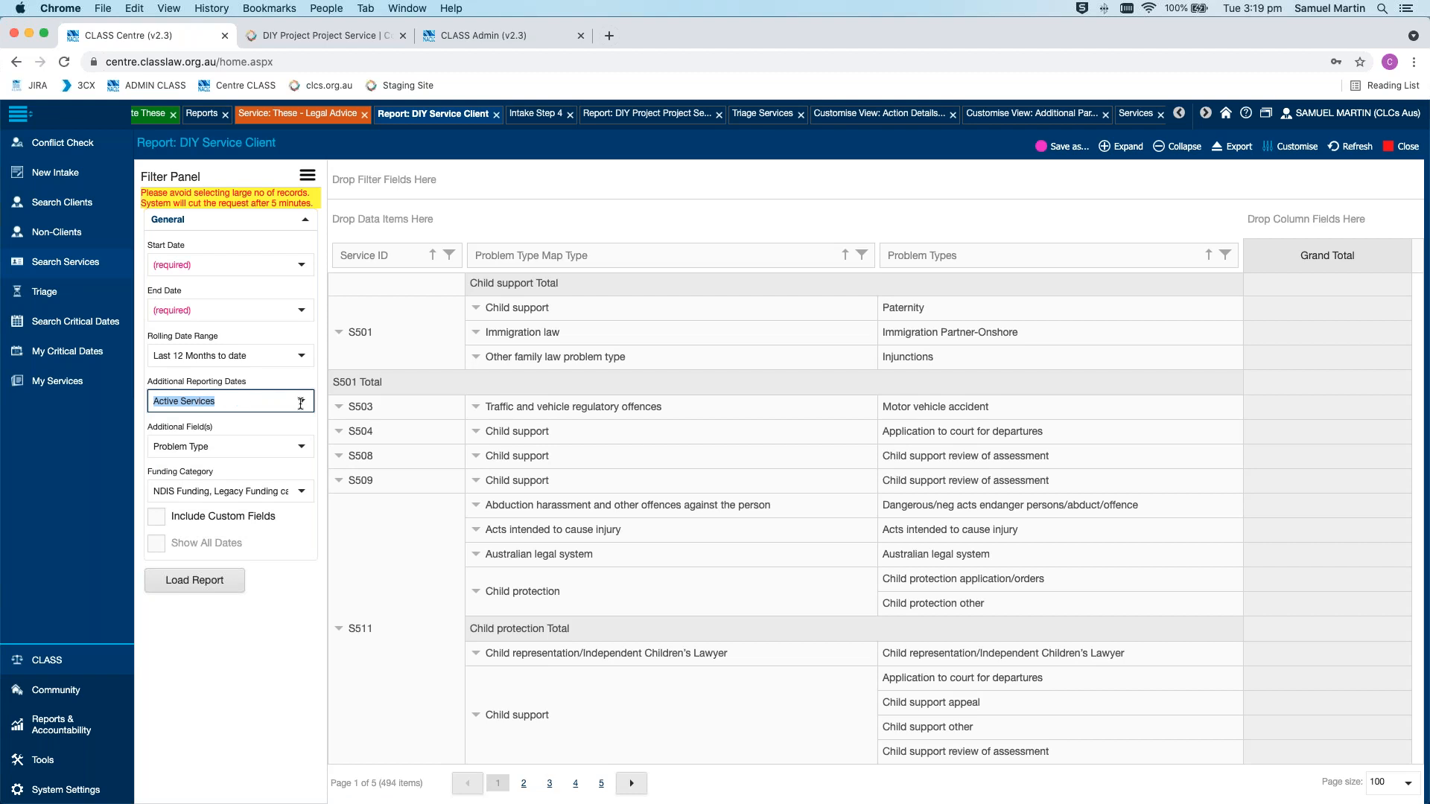
click(271, 639)
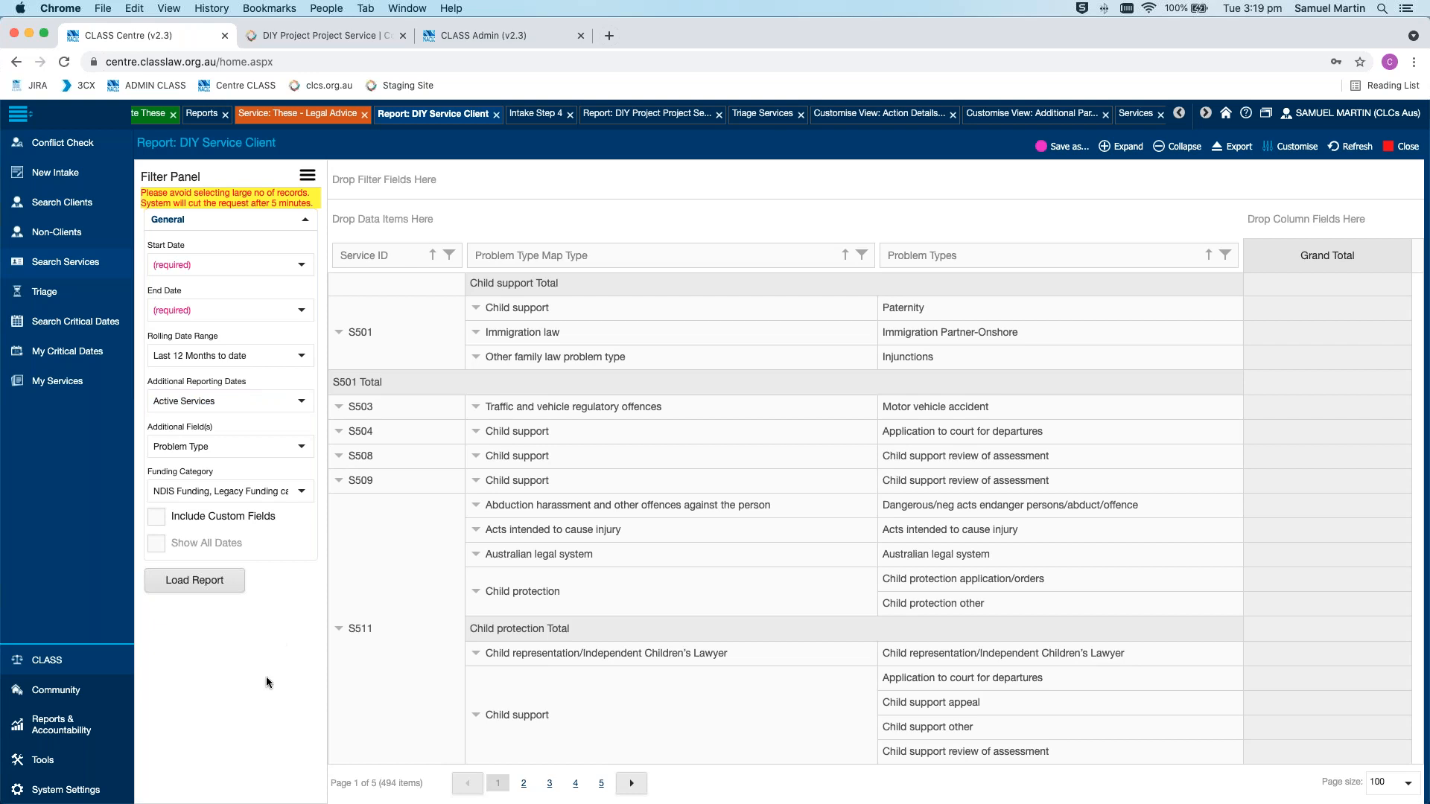
Open the DIY Service Client report's field list and remove the Problem Type Map Type and Problem Types row fields
click(1300, 149)
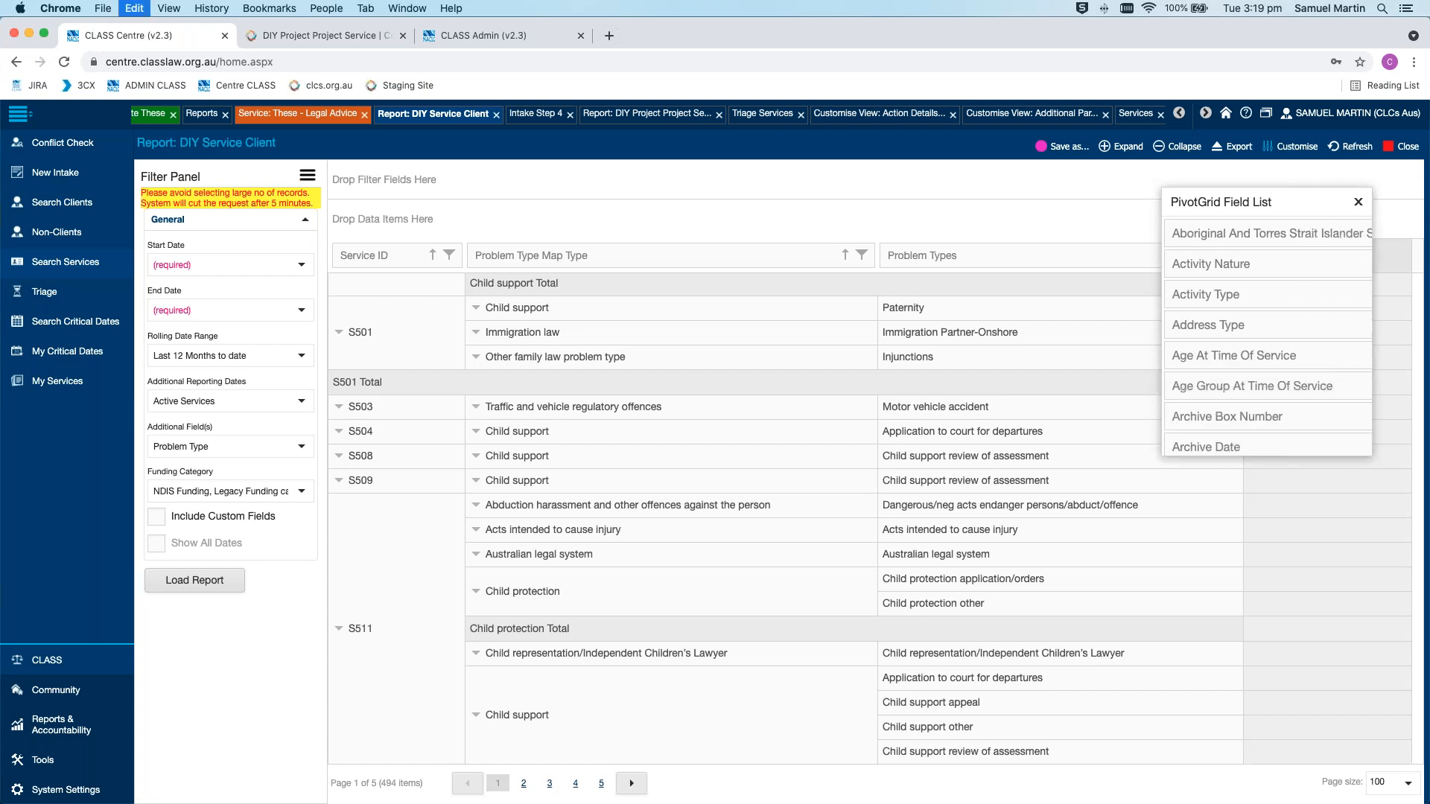
key(super+f)
text(open)
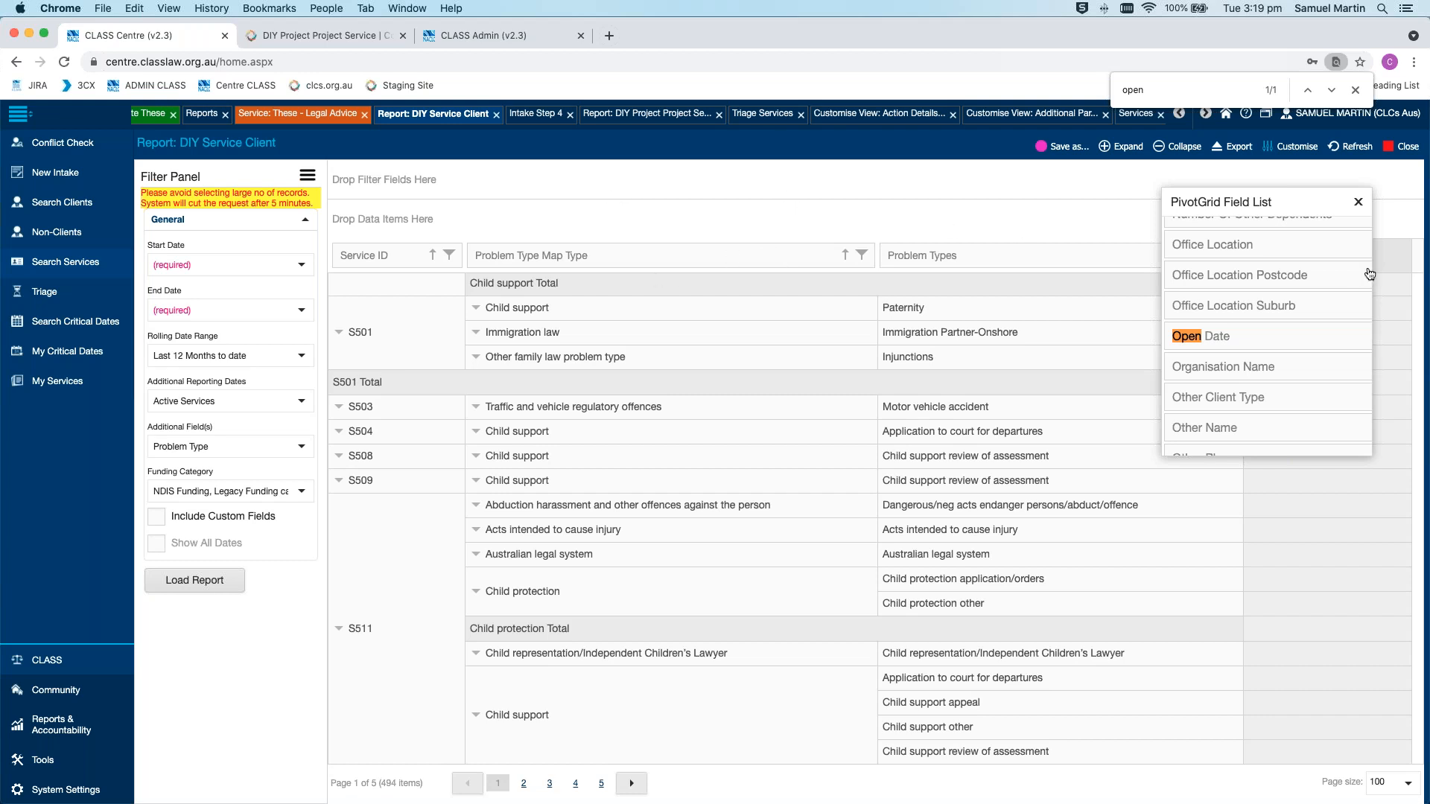
click(1281, 333)
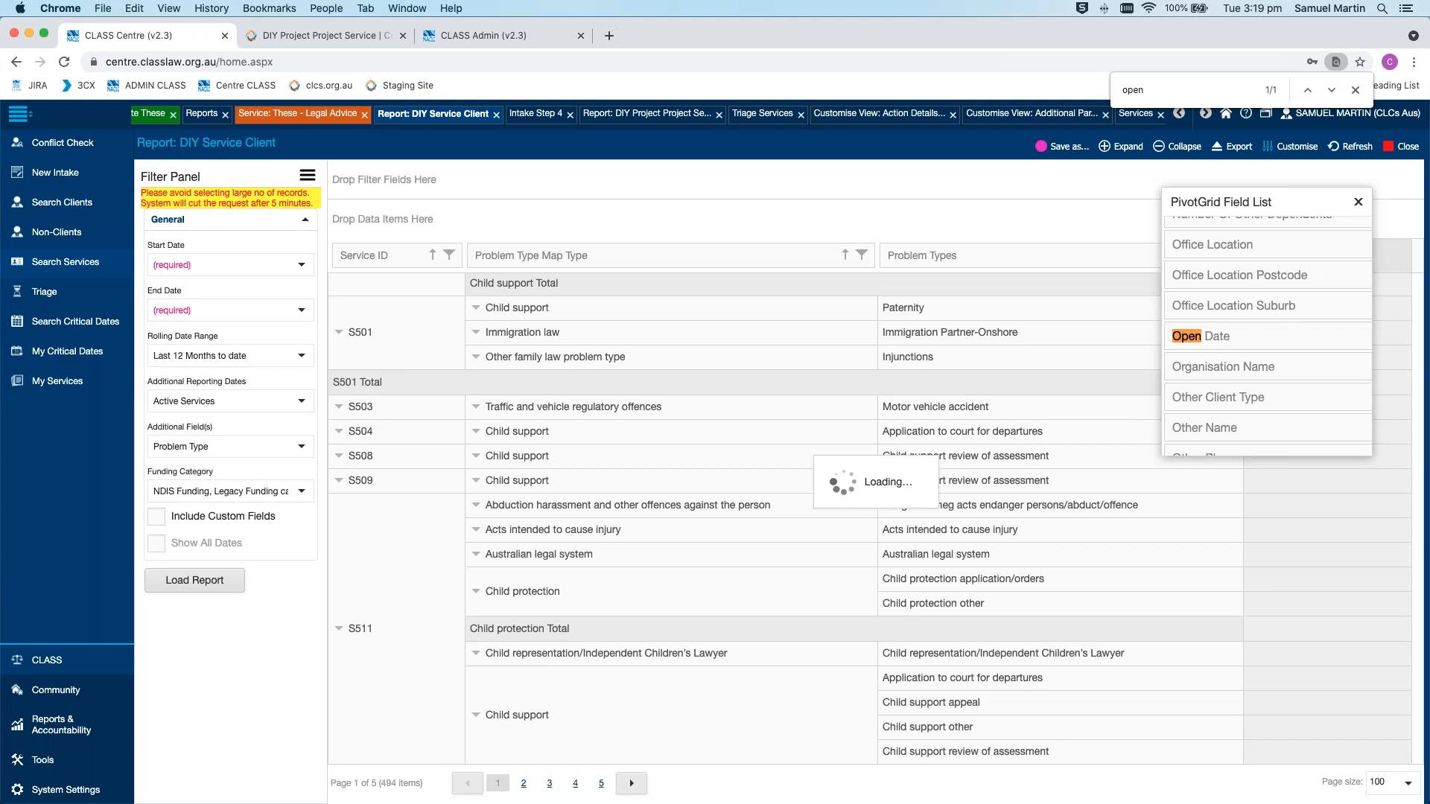
drag(923, 261, 1229, 298)
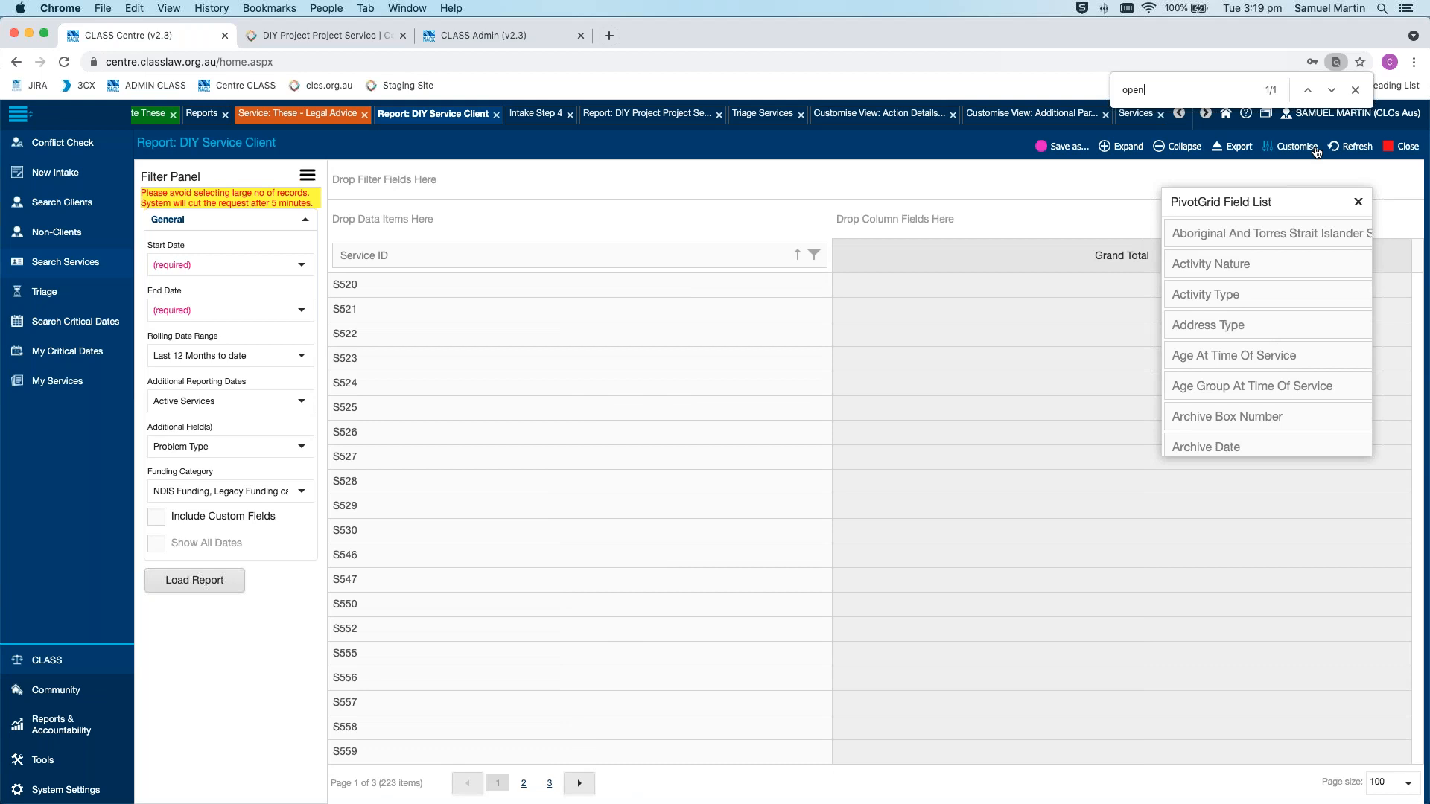
Find the Open Date field in the field list and add it as a row field after Service ID
click(1332, 90)
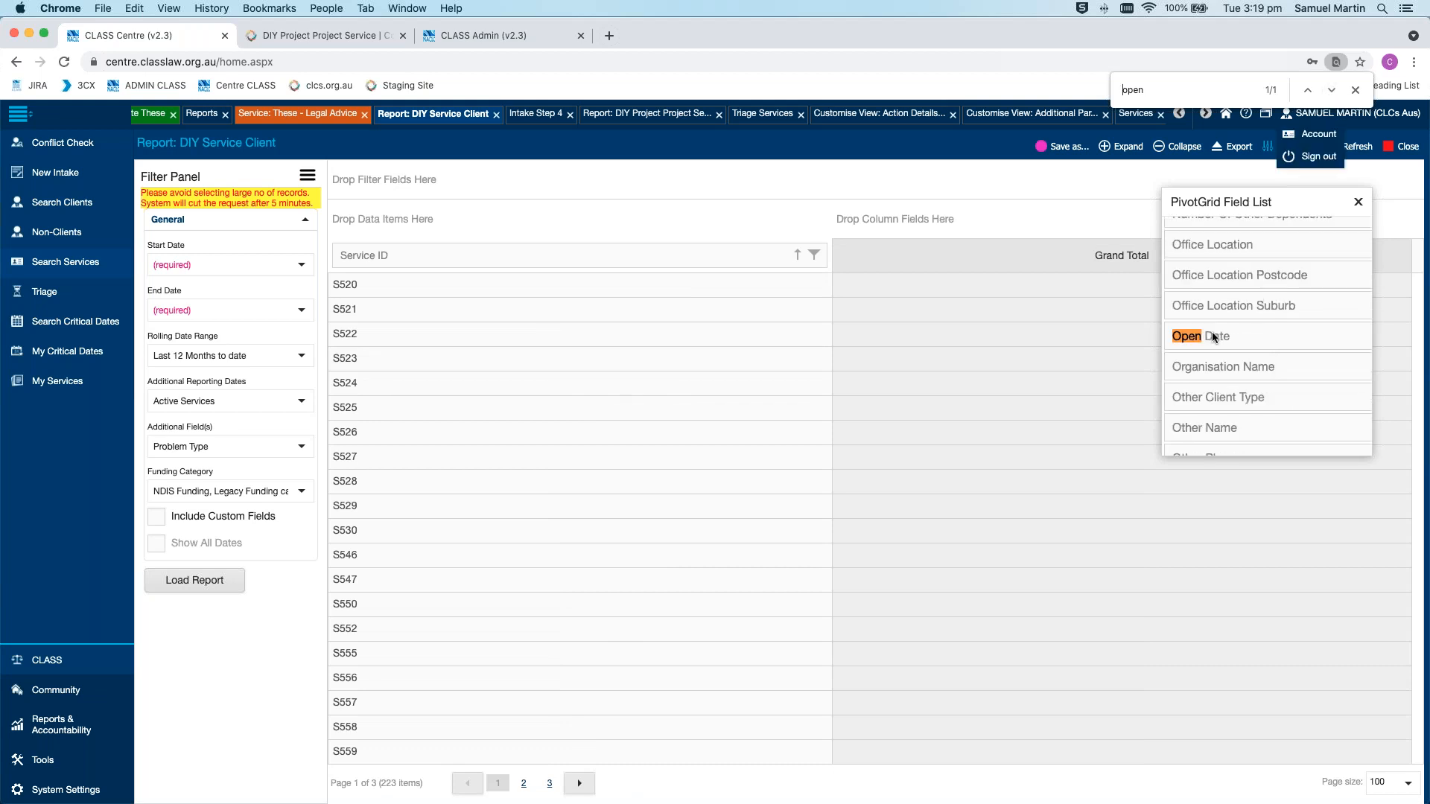
drag(1207, 348, 1120, 437)
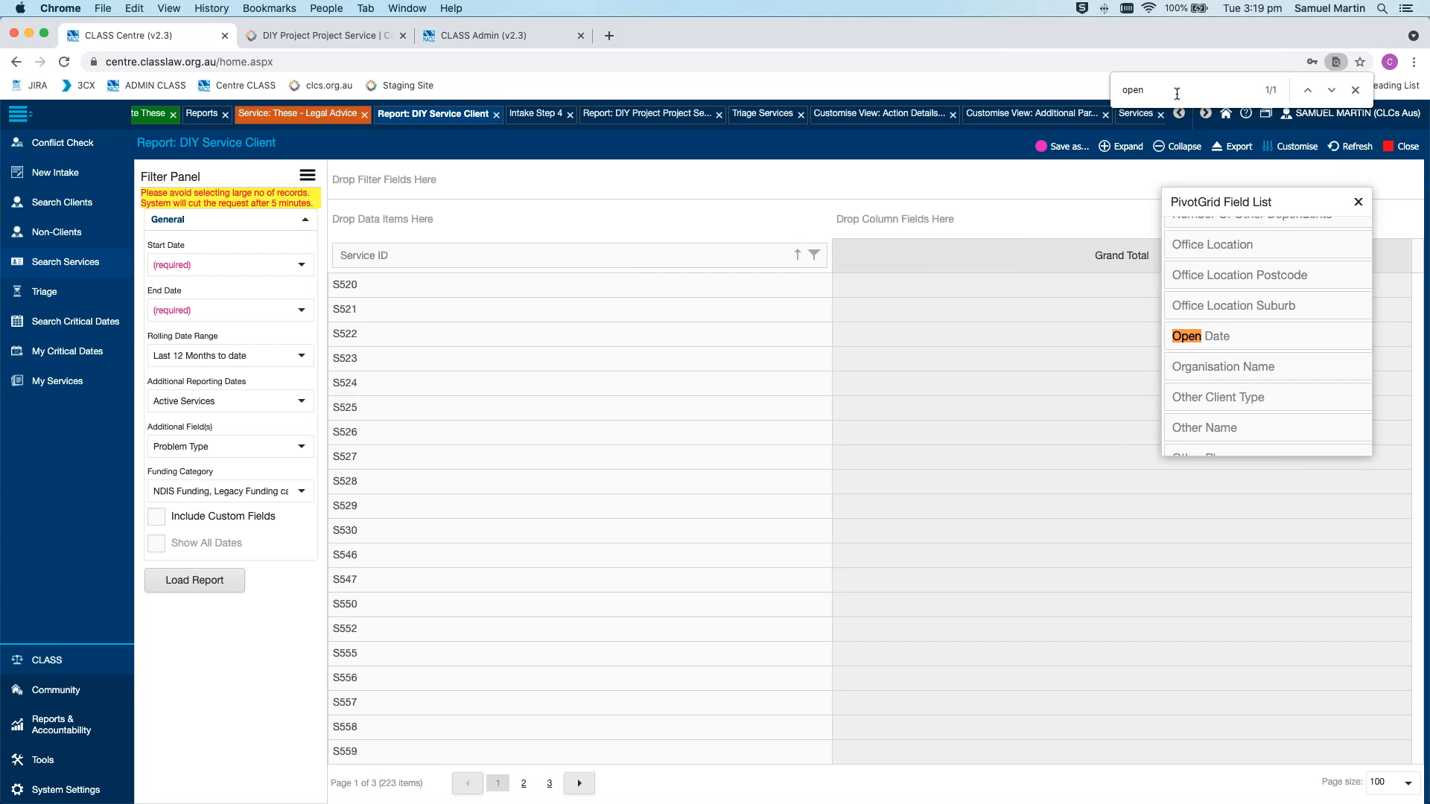
drag(1192, 337, 828, 263)
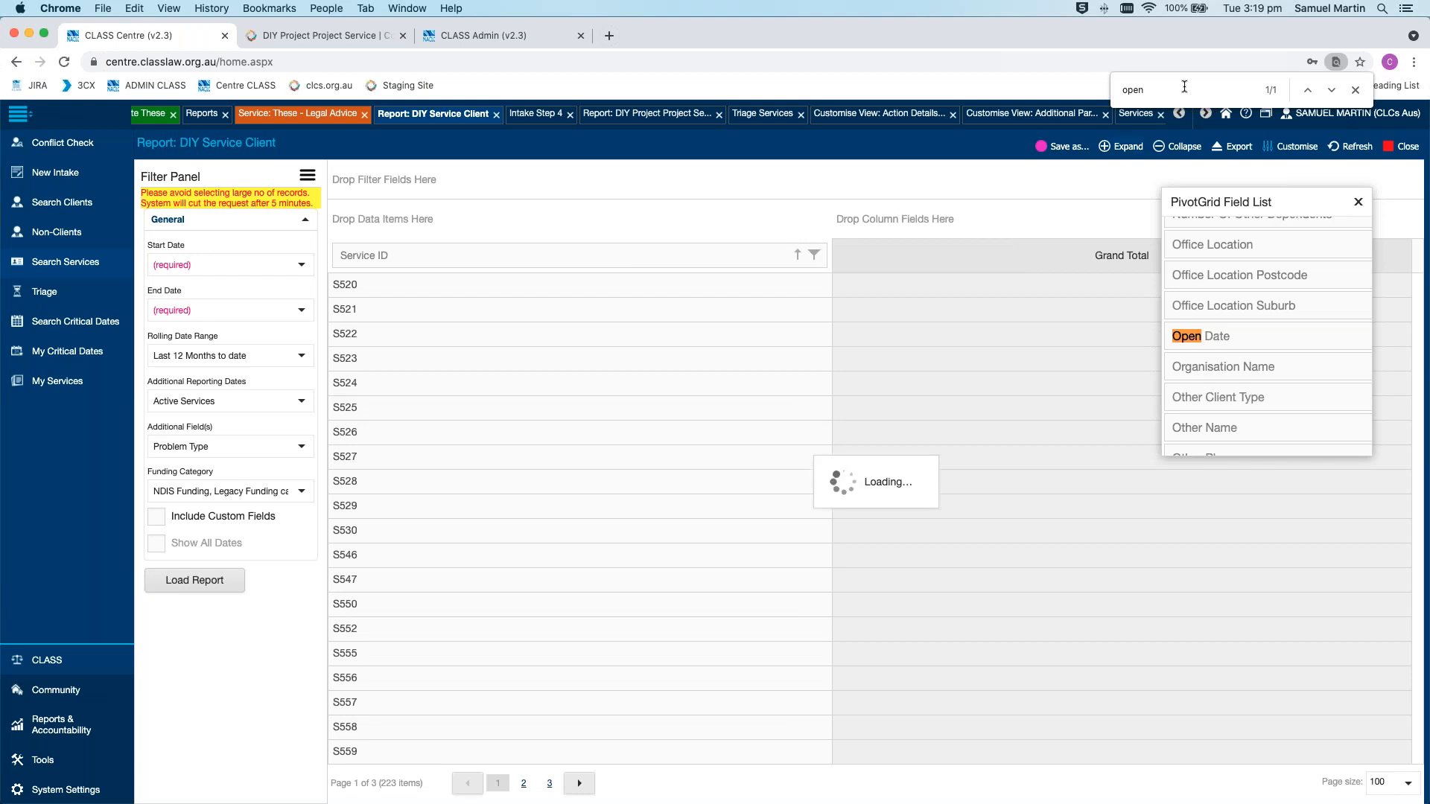
Find the Service Type field and add it as a row field between Service ID and Open Date
key(super+f)
text(service )
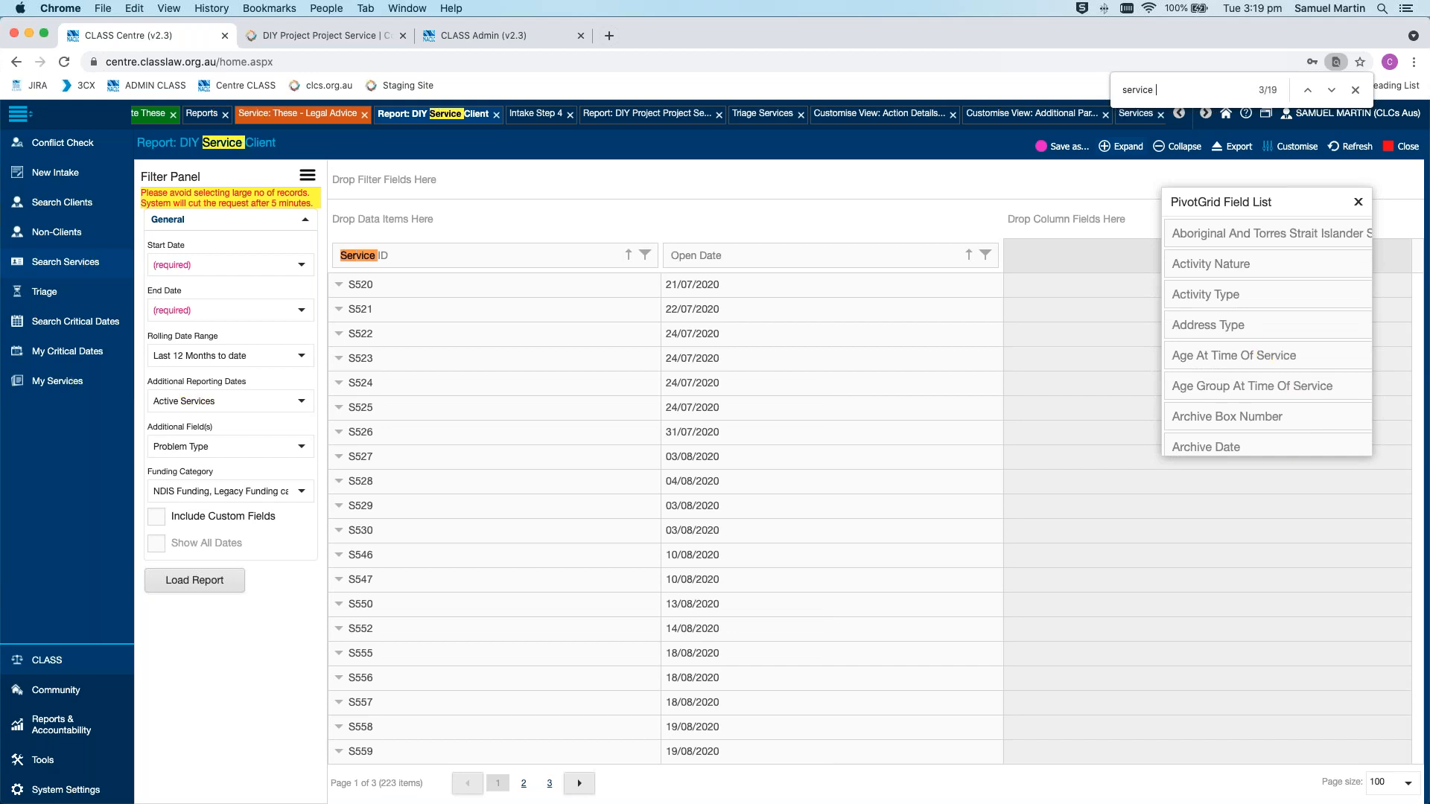
text(t)
drag(1216, 342, 660, 261)
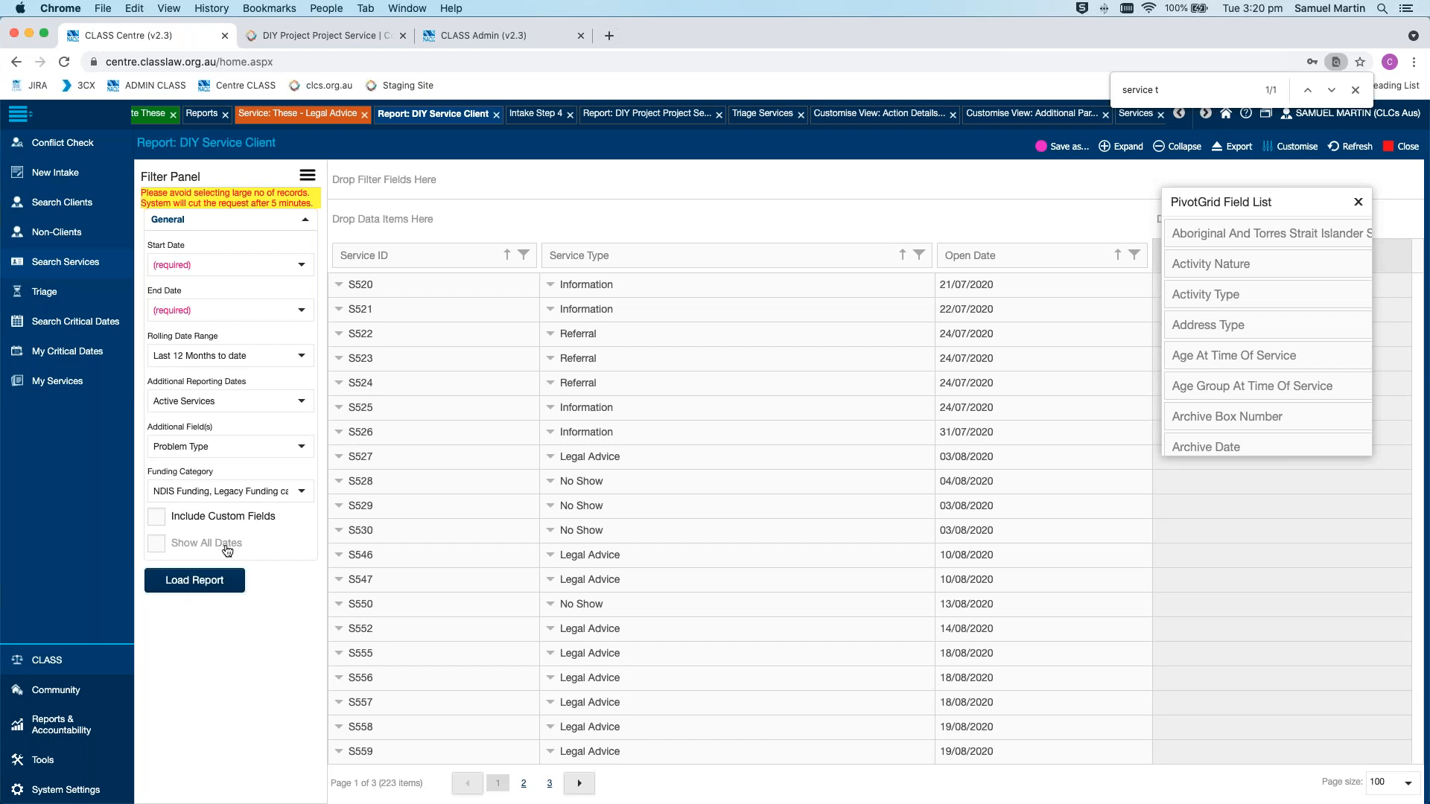
Load the report with Last 12 Months to date, start date 14/04/2020 and end date 13/04/2021, and close the field list
click(202, 584)
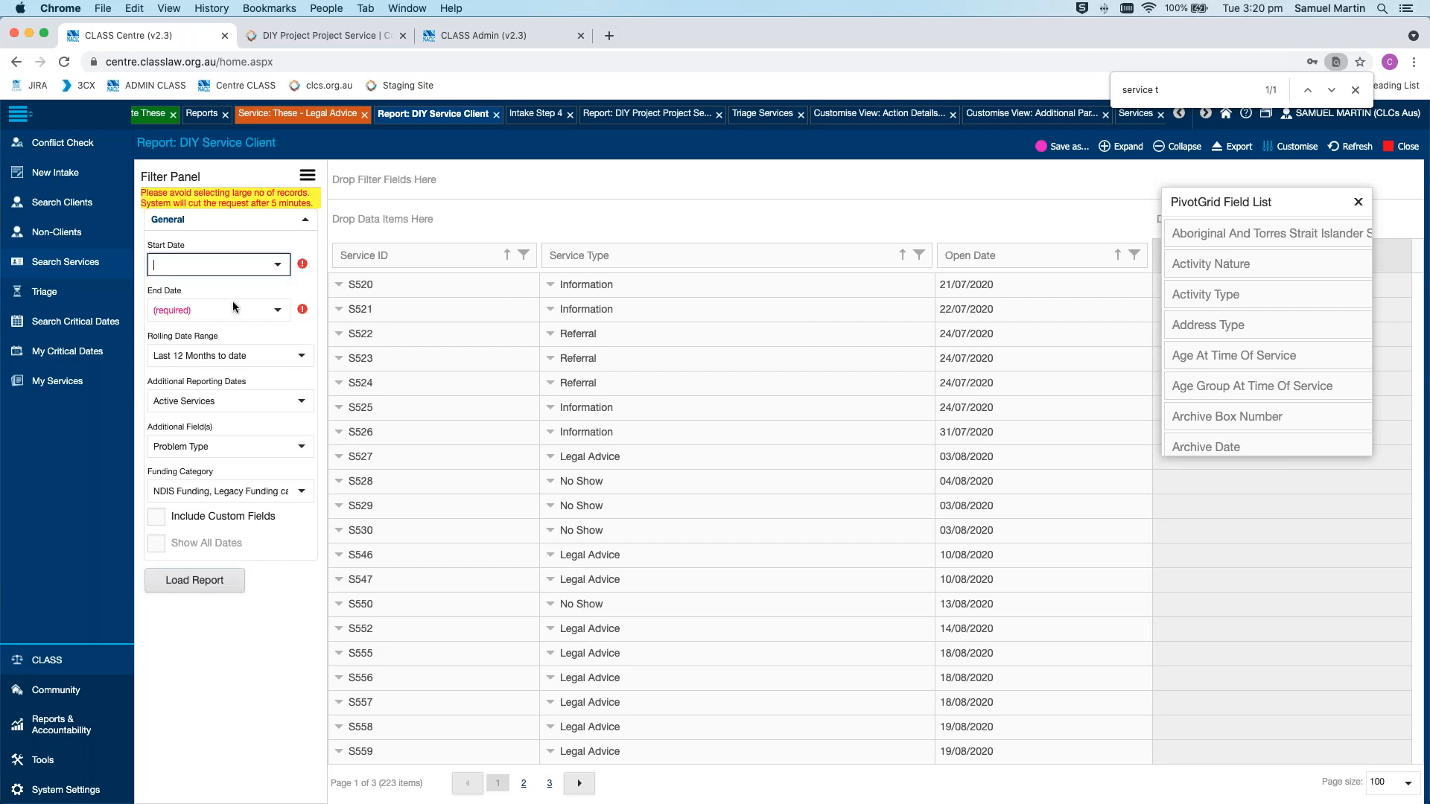
click(301, 355)
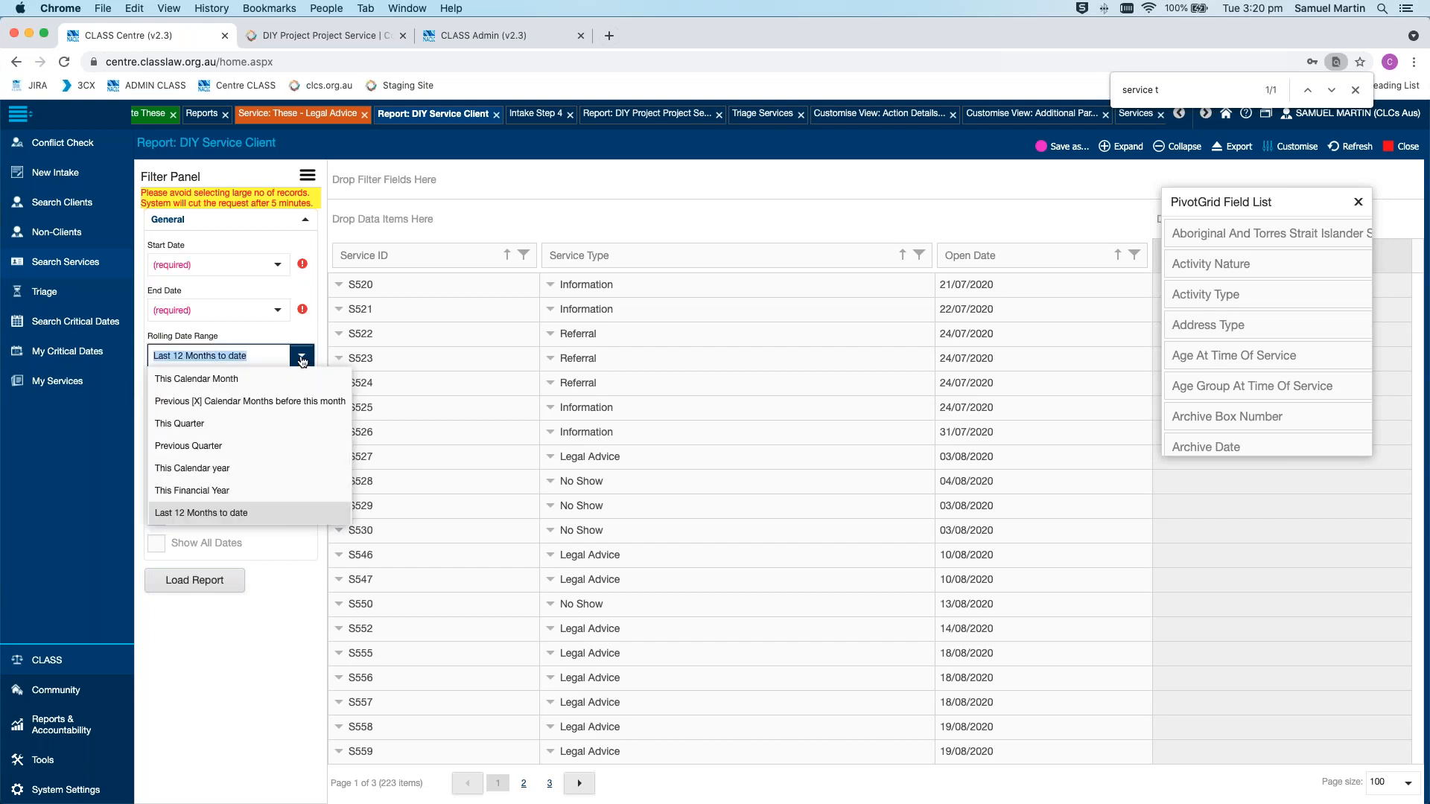
click(247, 514)
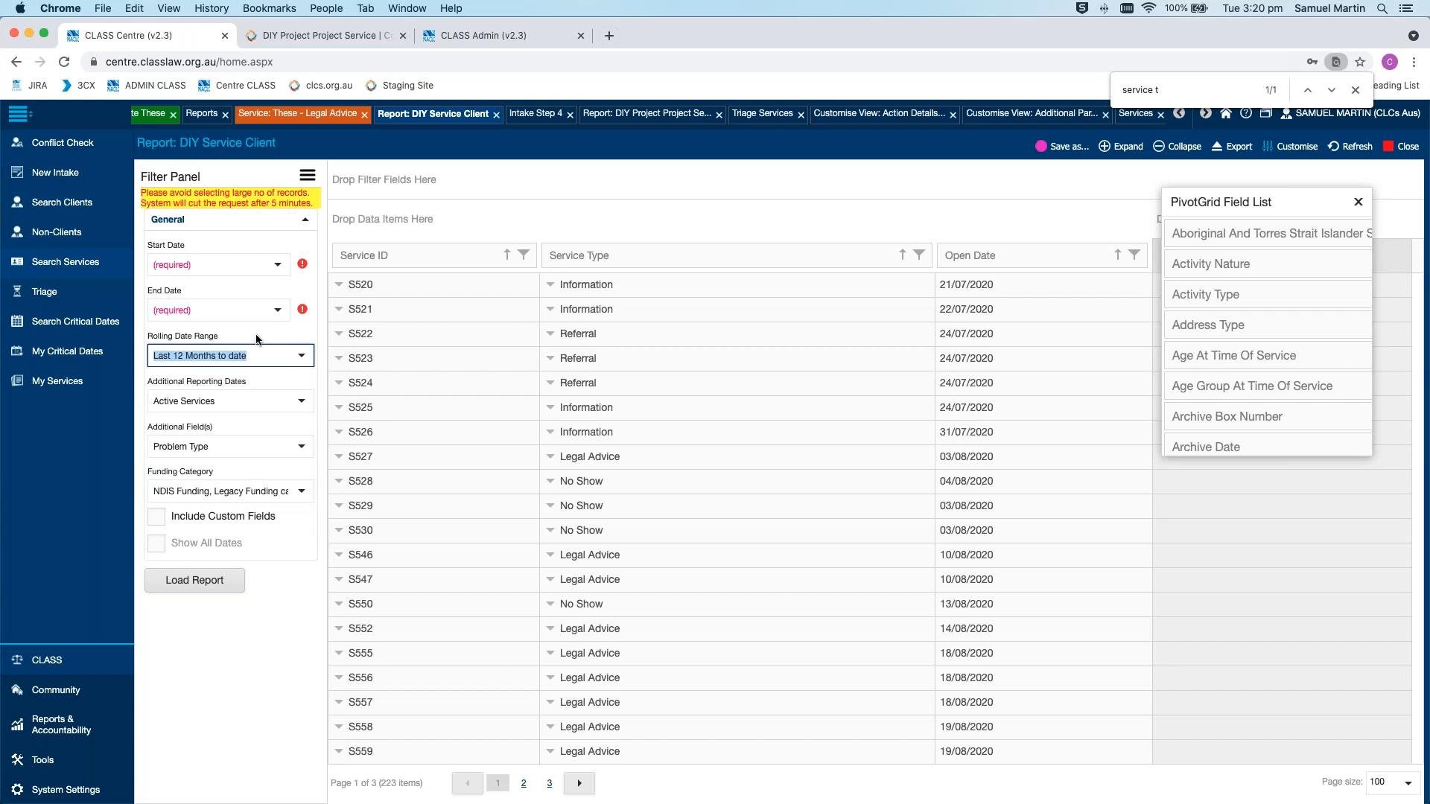
click(277, 264)
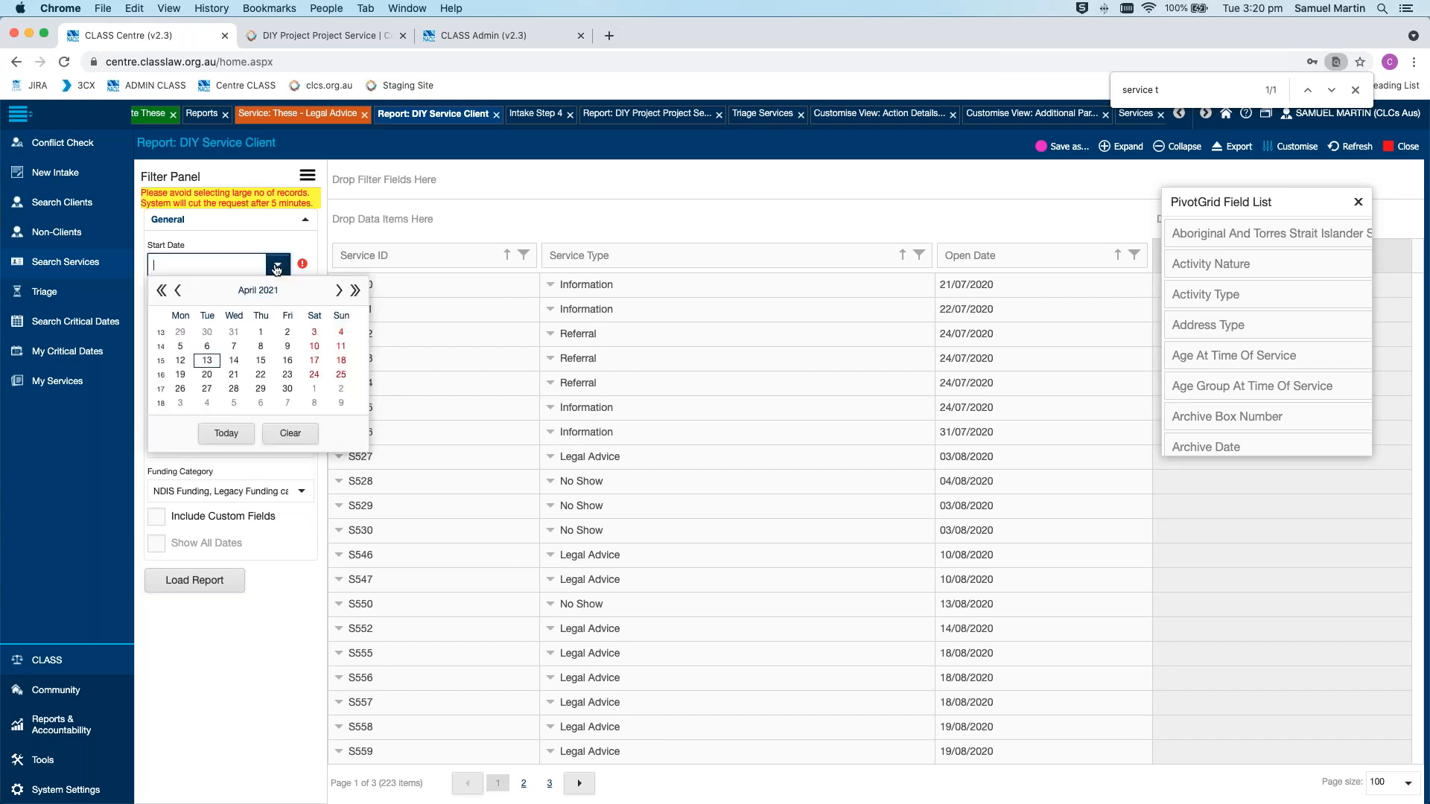
click(161, 290)
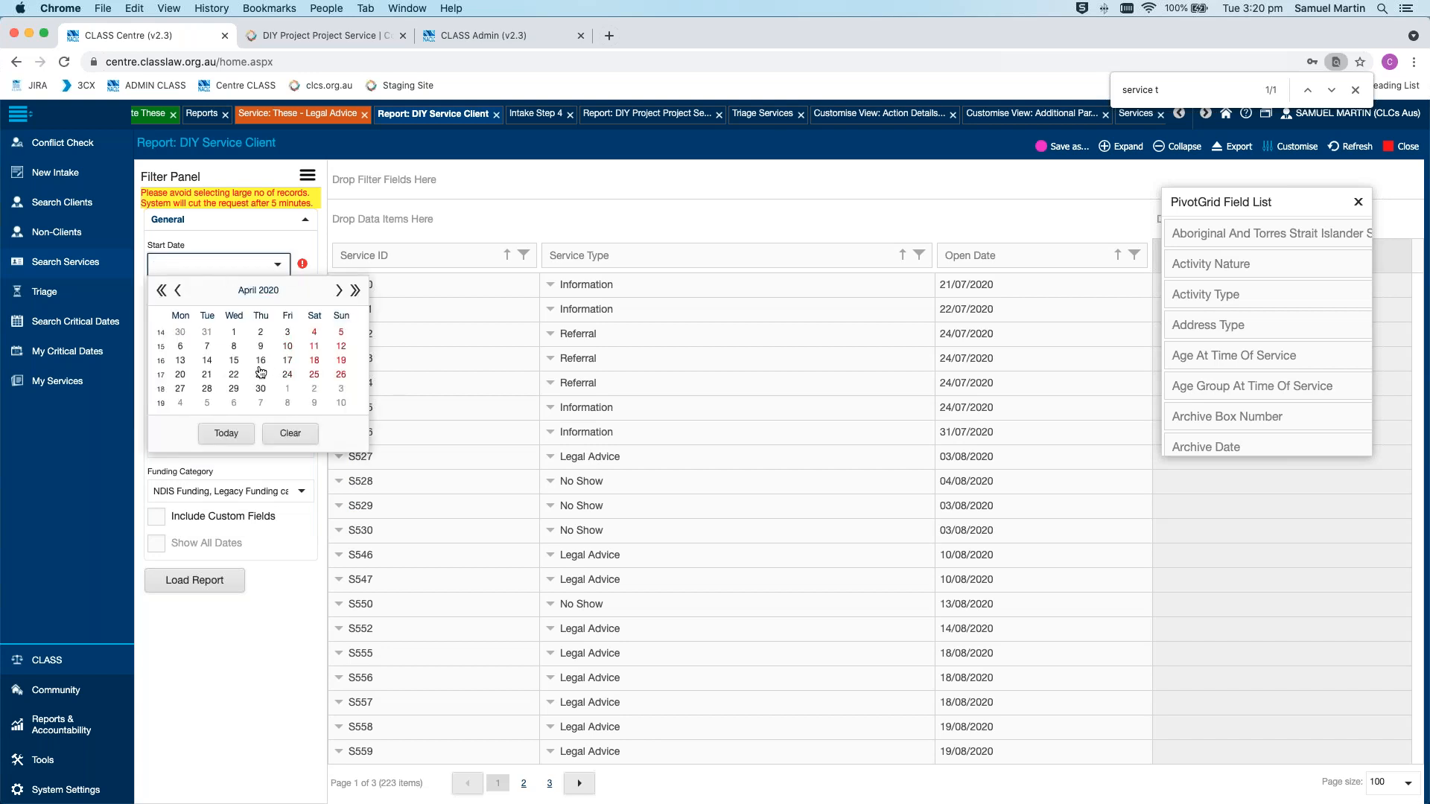
click(207, 363)
click(277, 310)
click(224, 483)
click(195, 581)
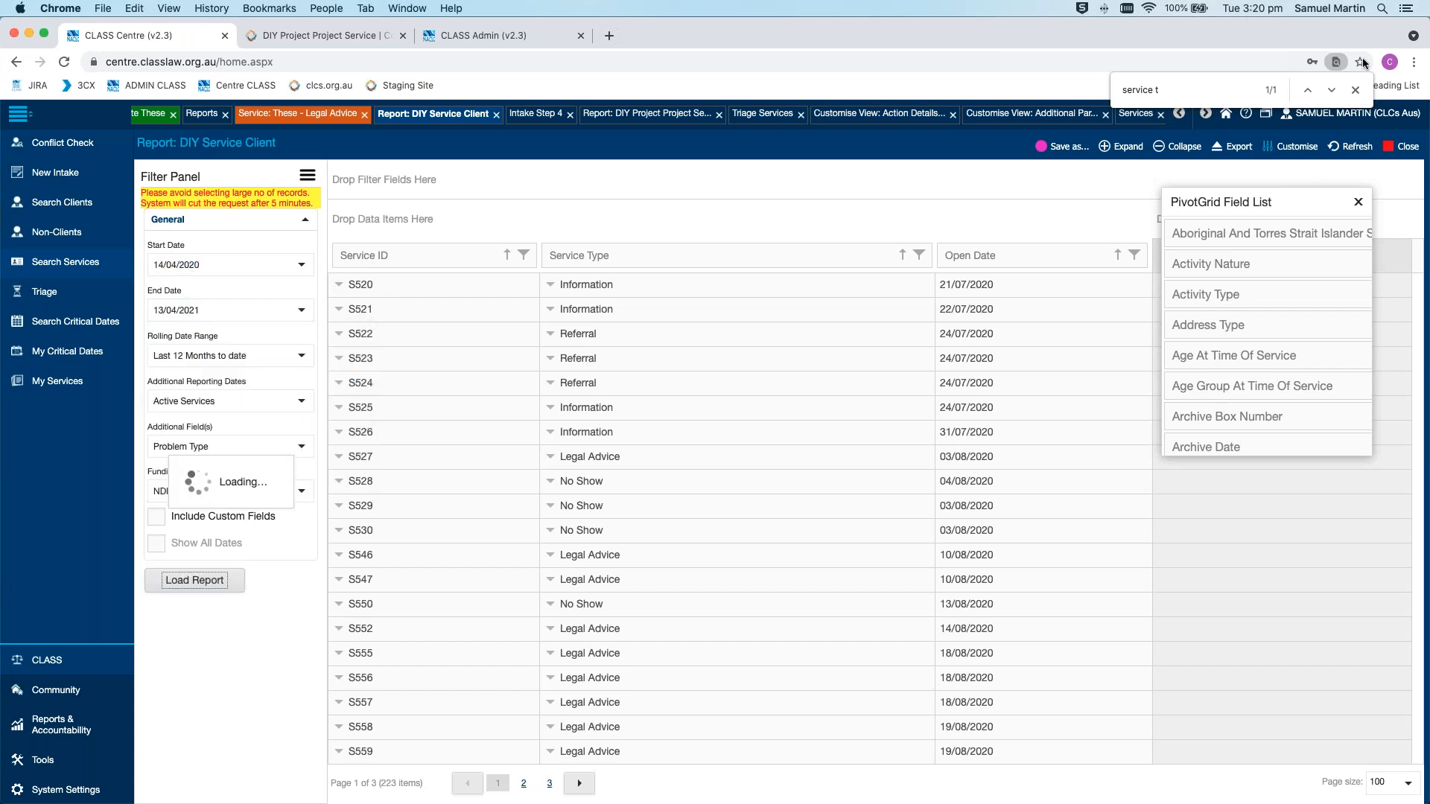
click(1354, 90)
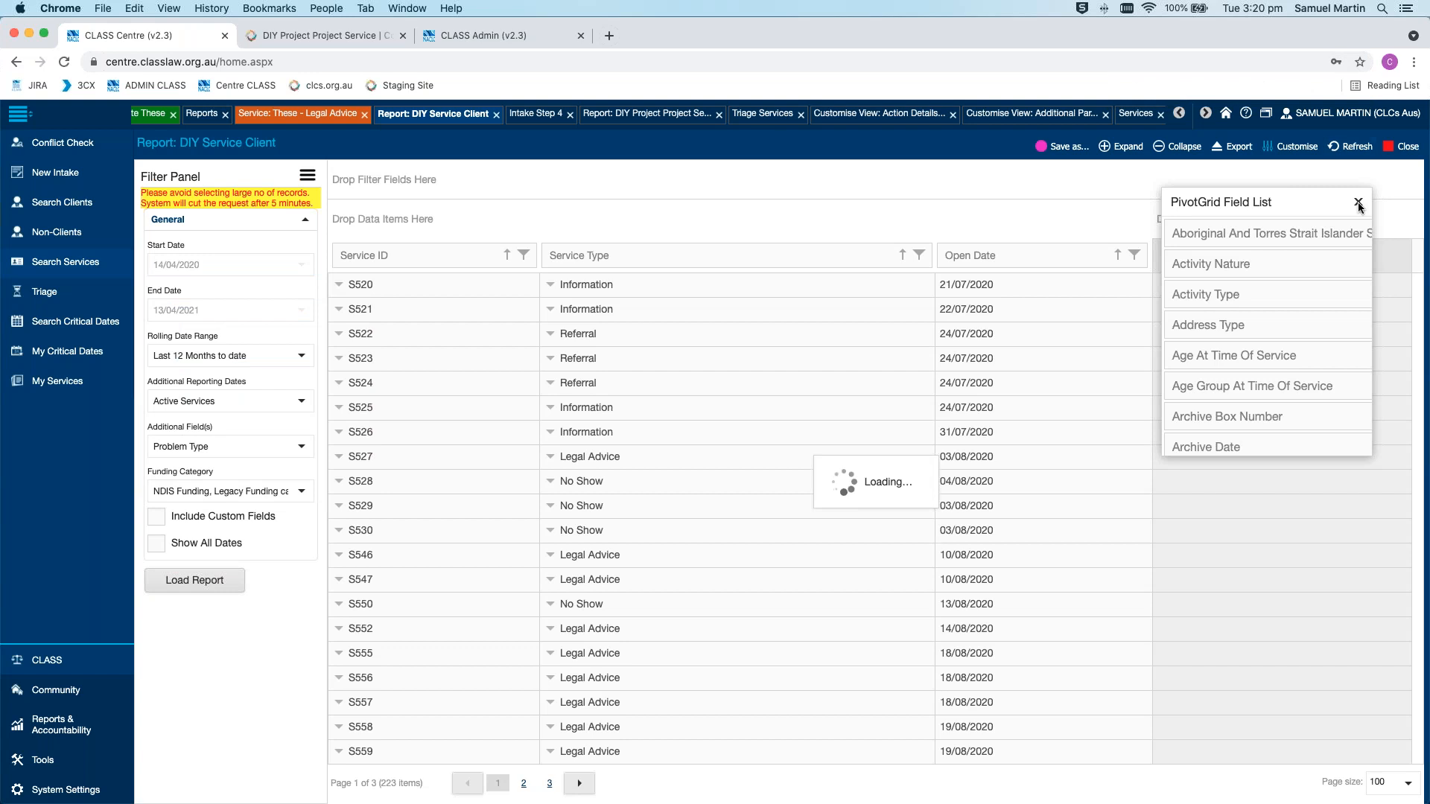
click(1357, 202)
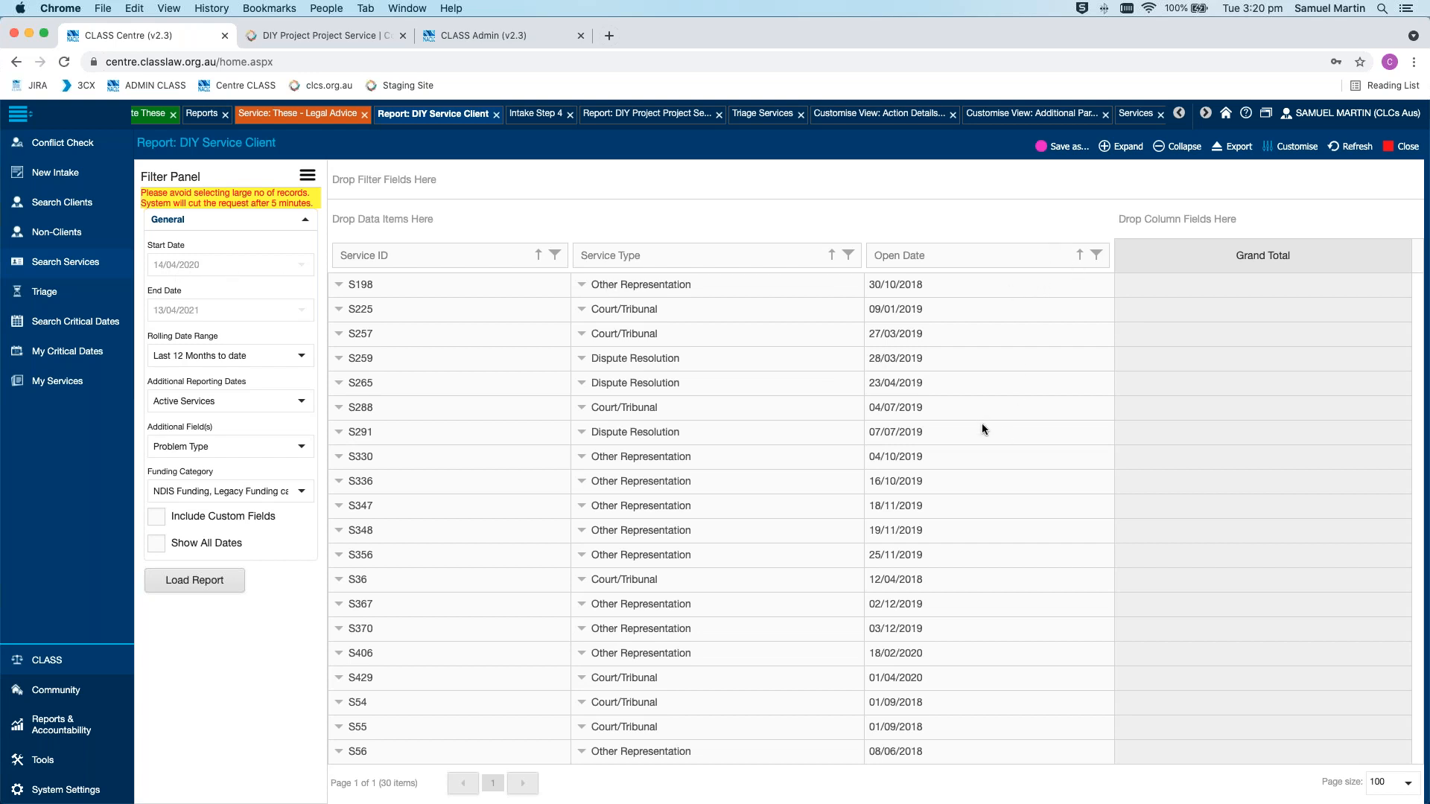
Add the Close Date field as a row field after Open Date and look through the services' open and close dates
scroll(982, 426, down, 5)
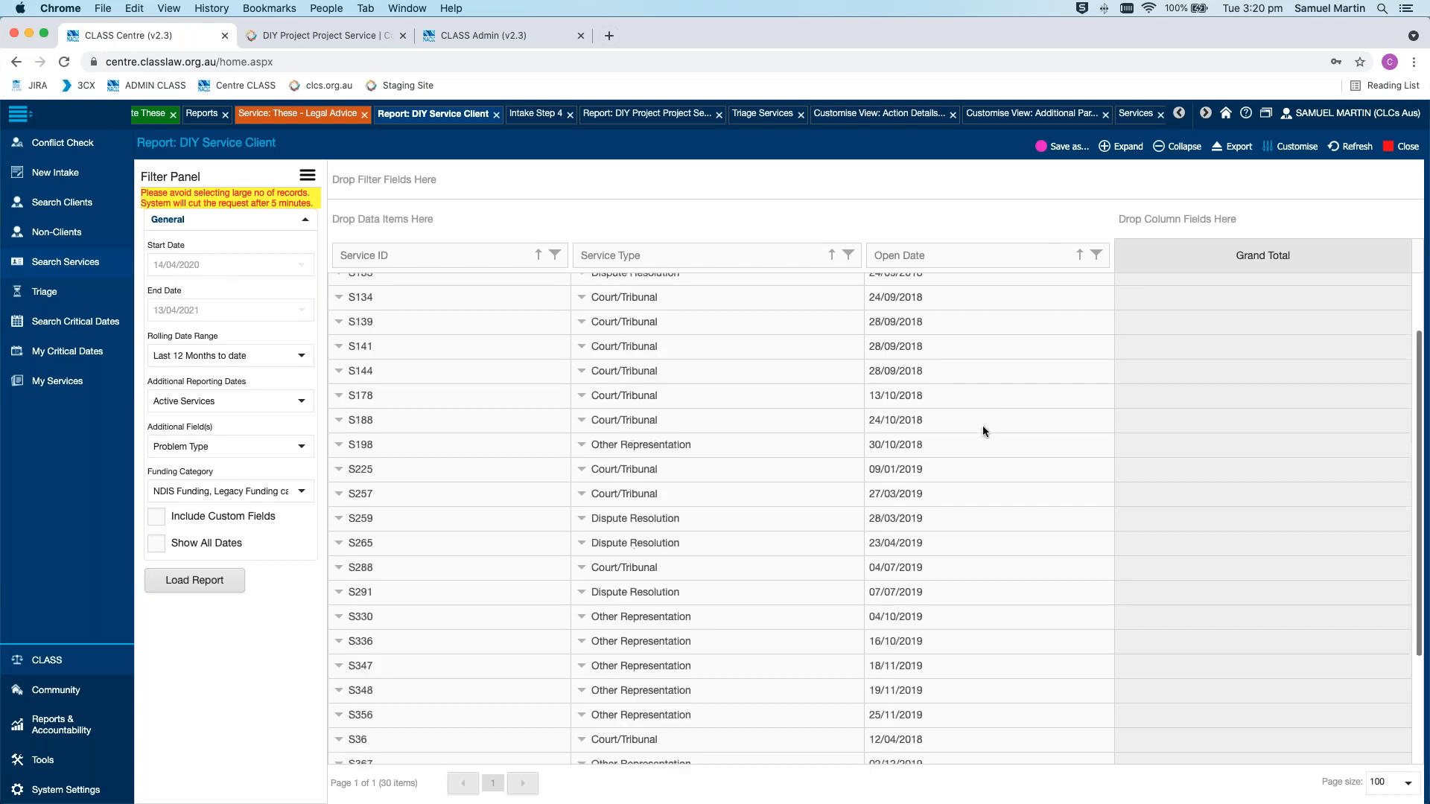
scroll(427, 664, up, 5)
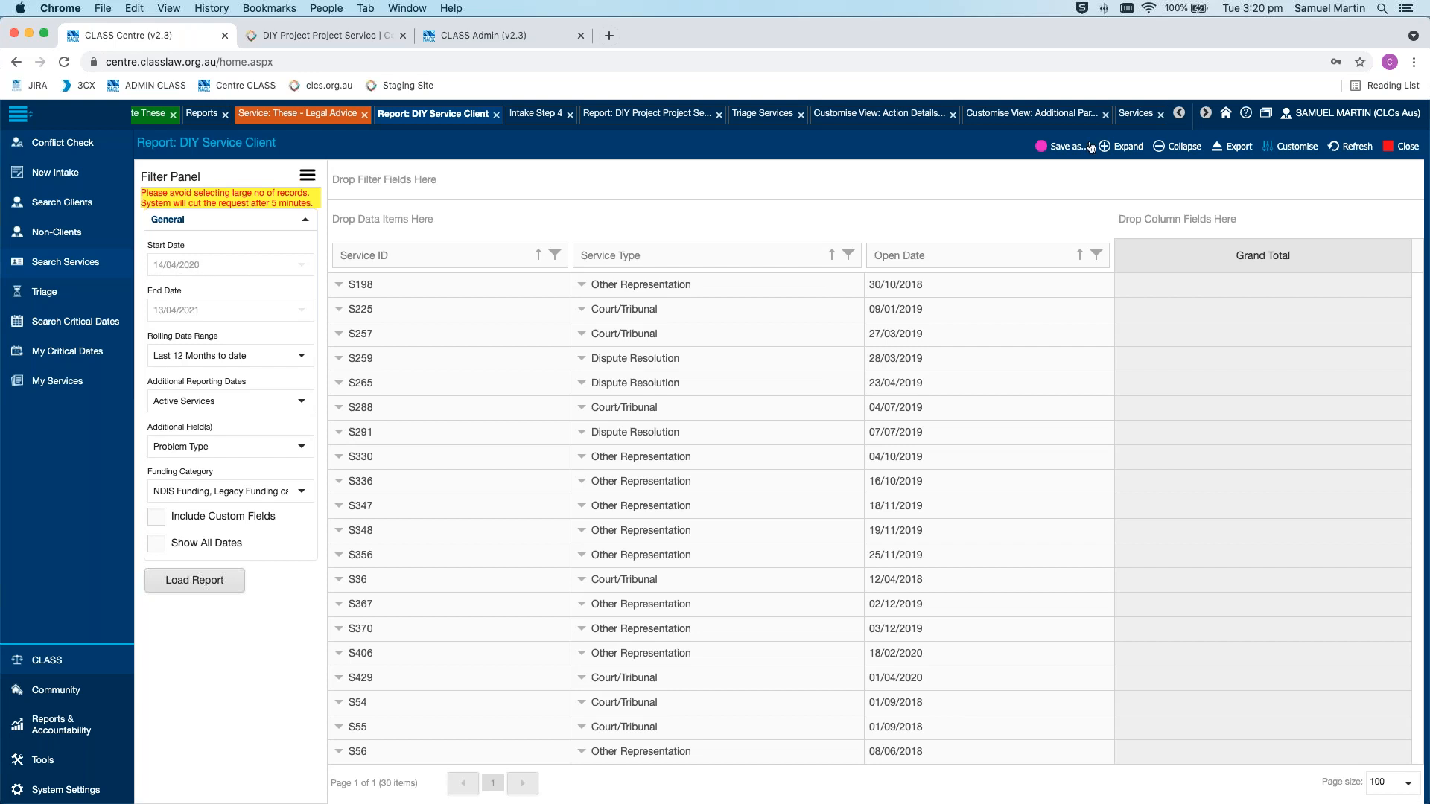
click(1308, 153)
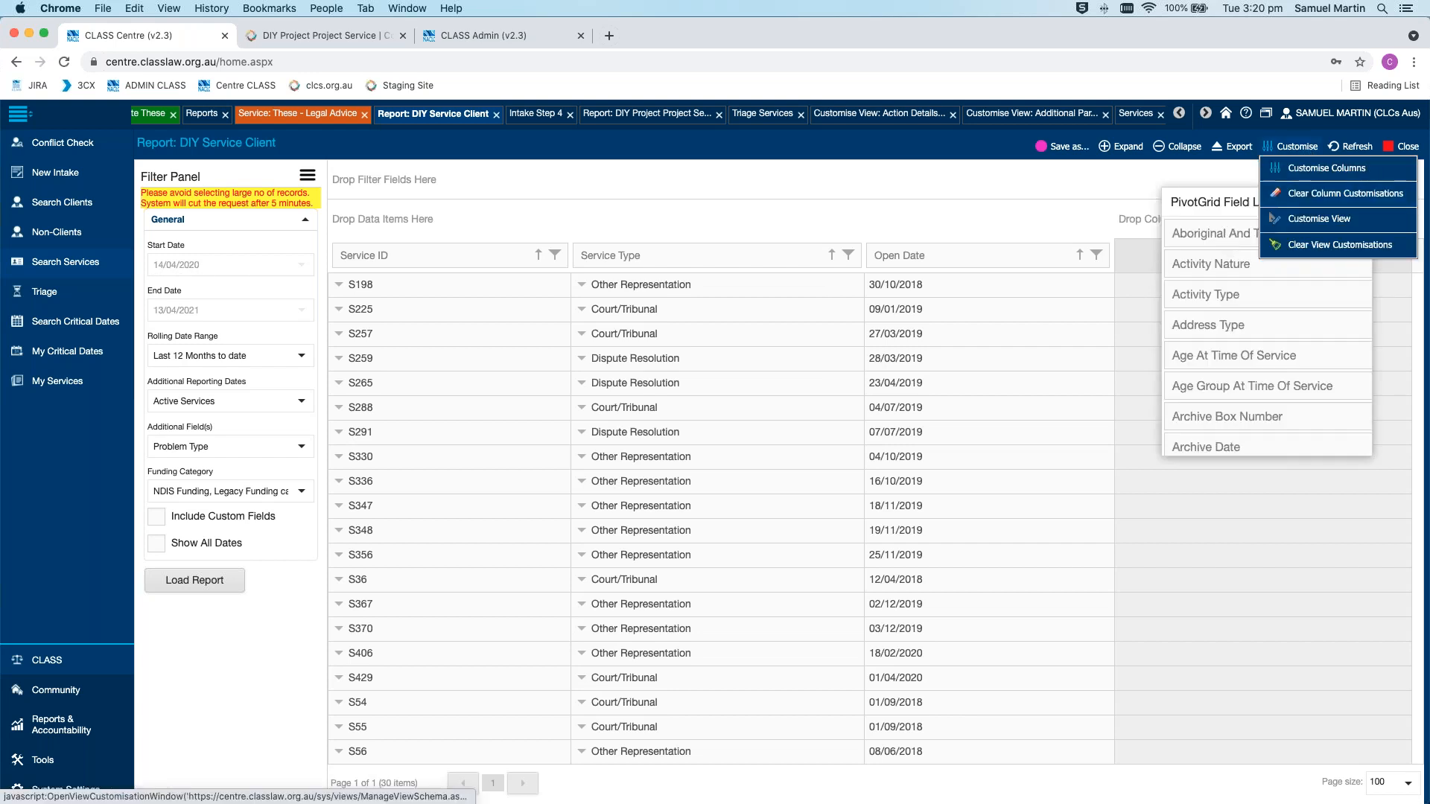
key(super+f)
text(close date)
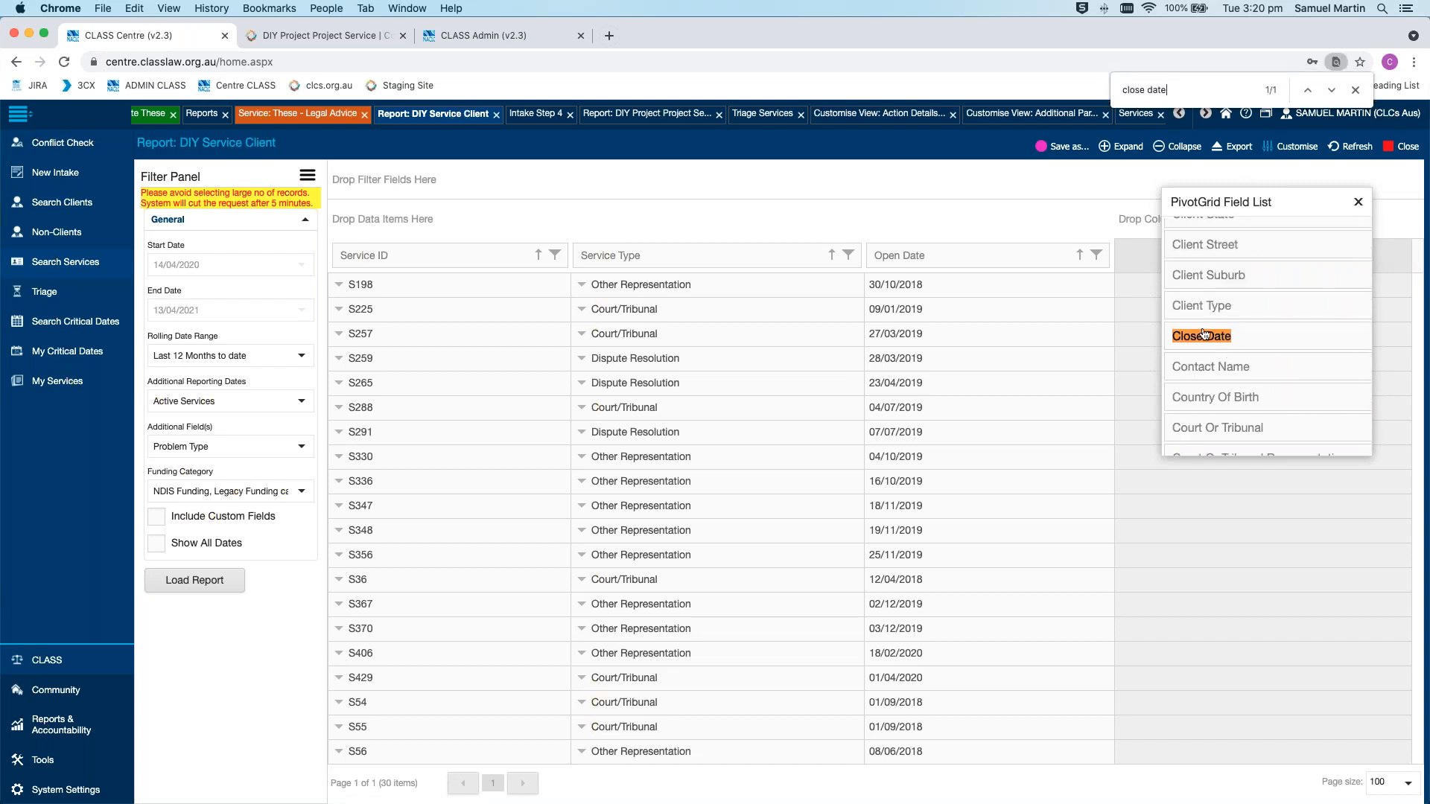
drag(1204, 334, 1105, 253)
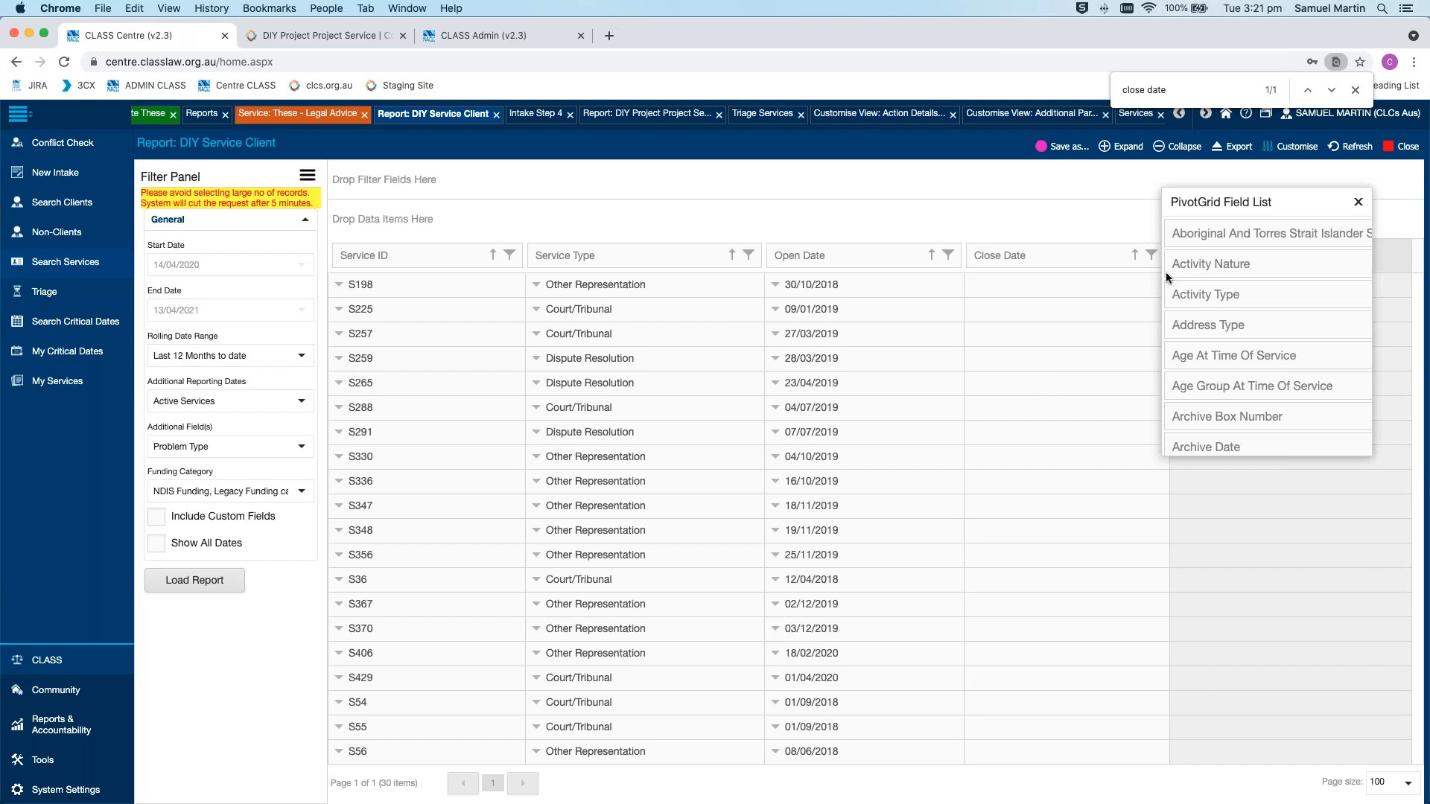
click(1357, 203)
click(1357, 202)
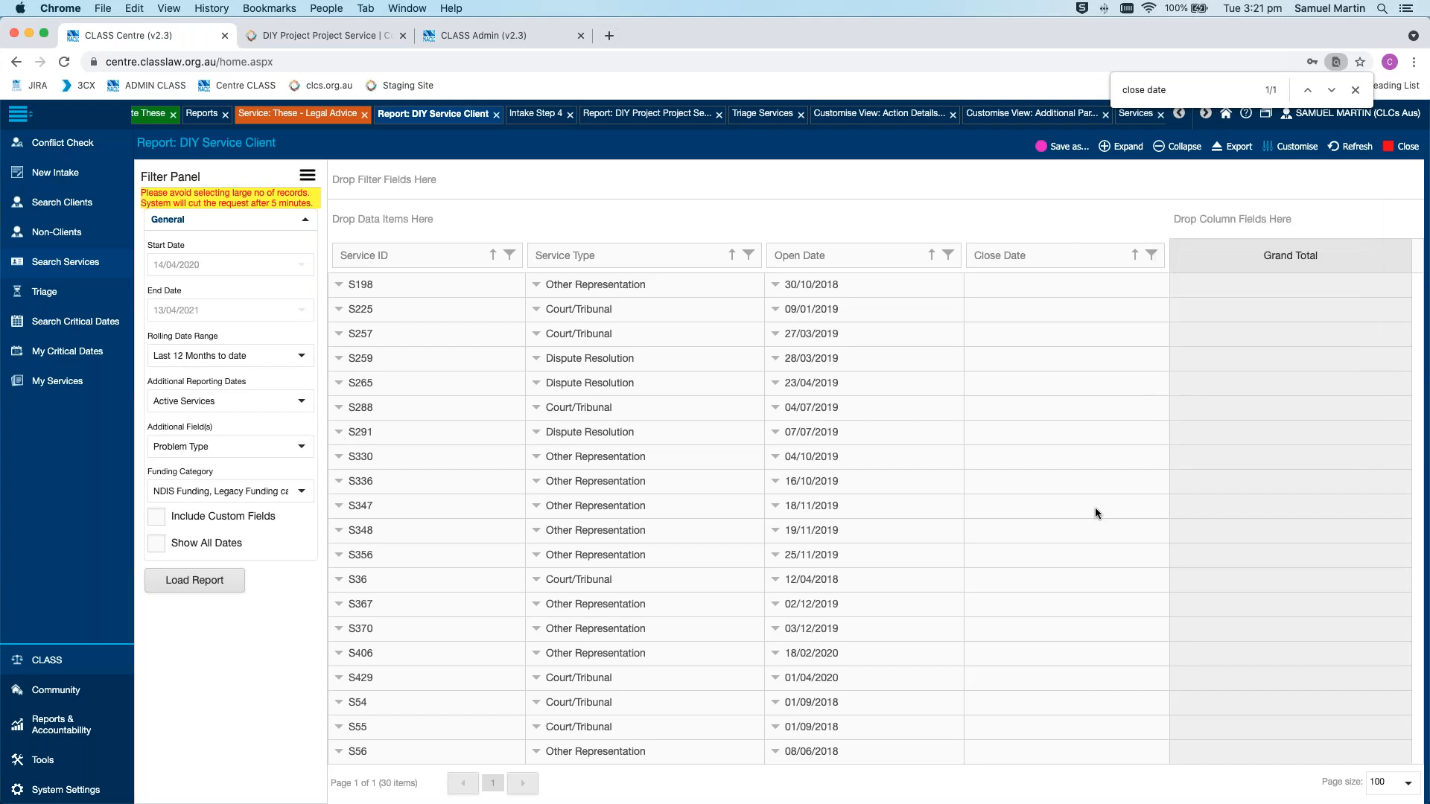
scroll(1095, 513, up, 5)
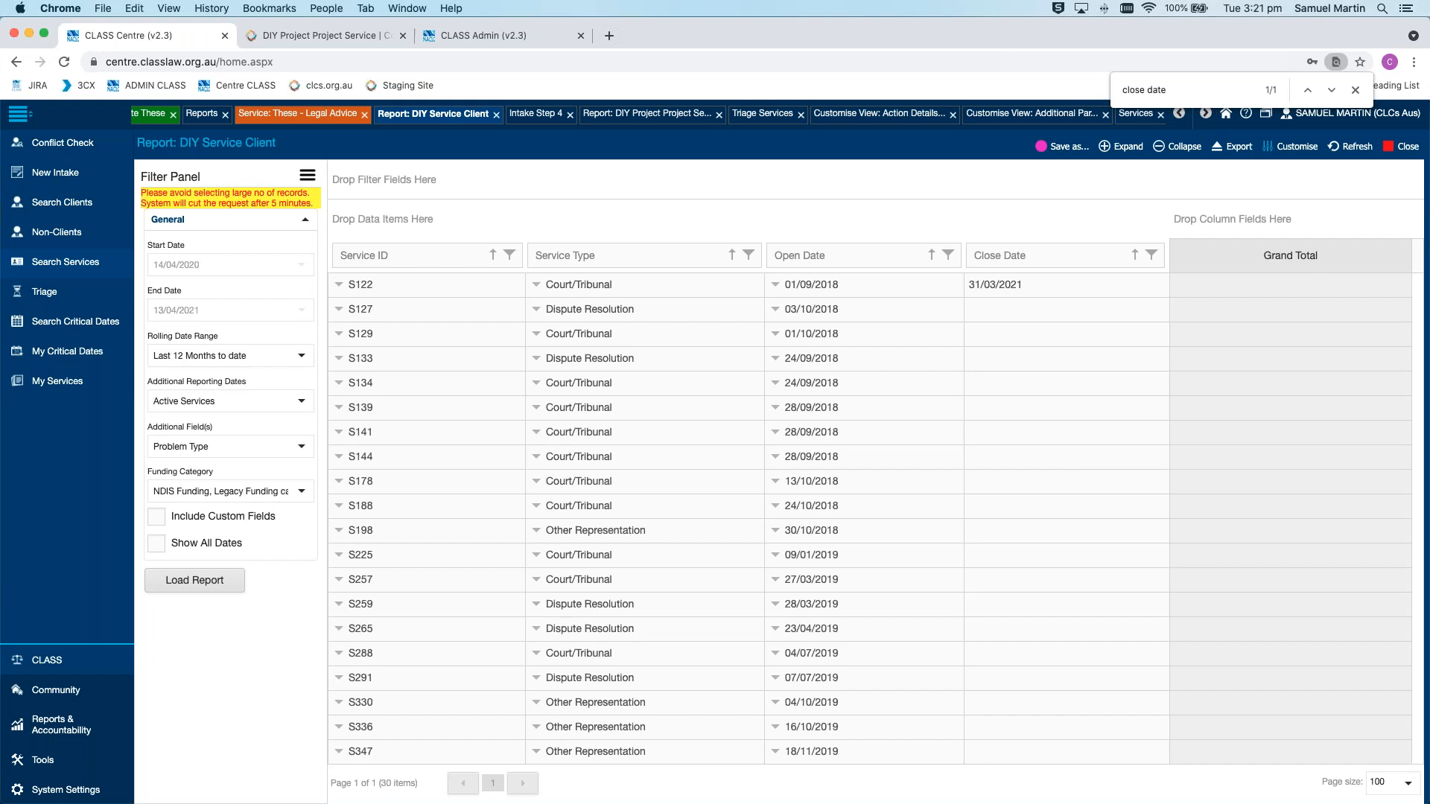
click(1294, 146)
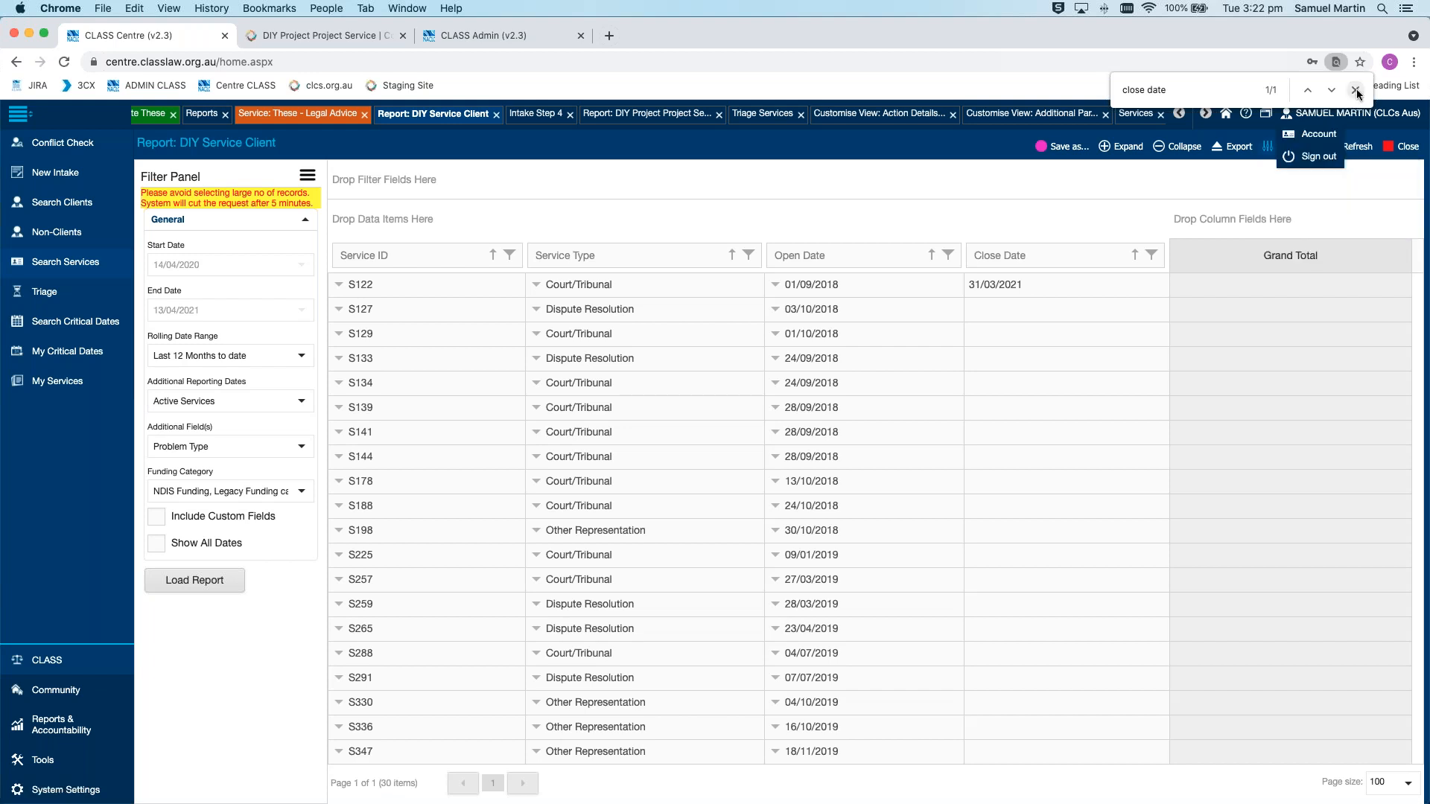
click(1355, 90)
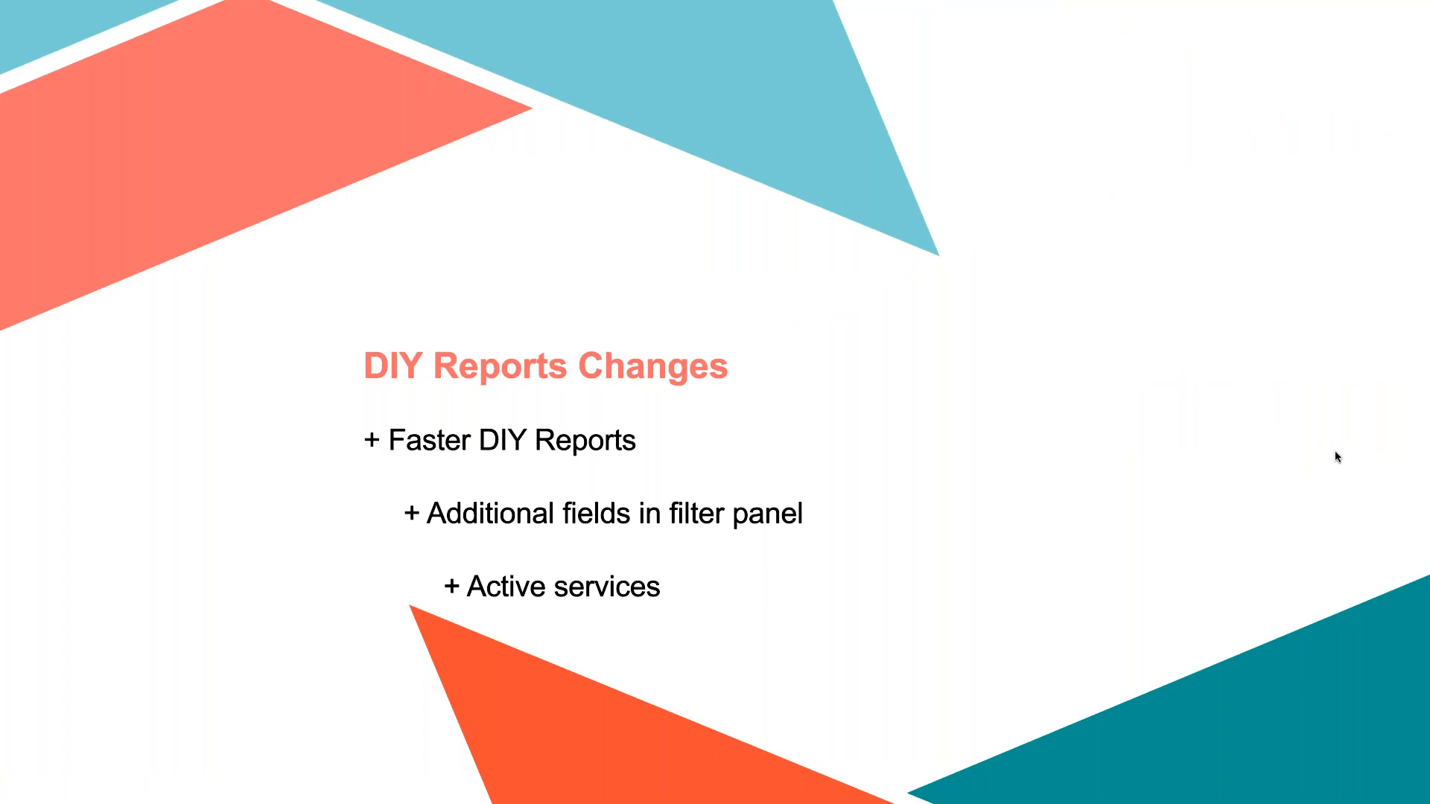
key(Right)
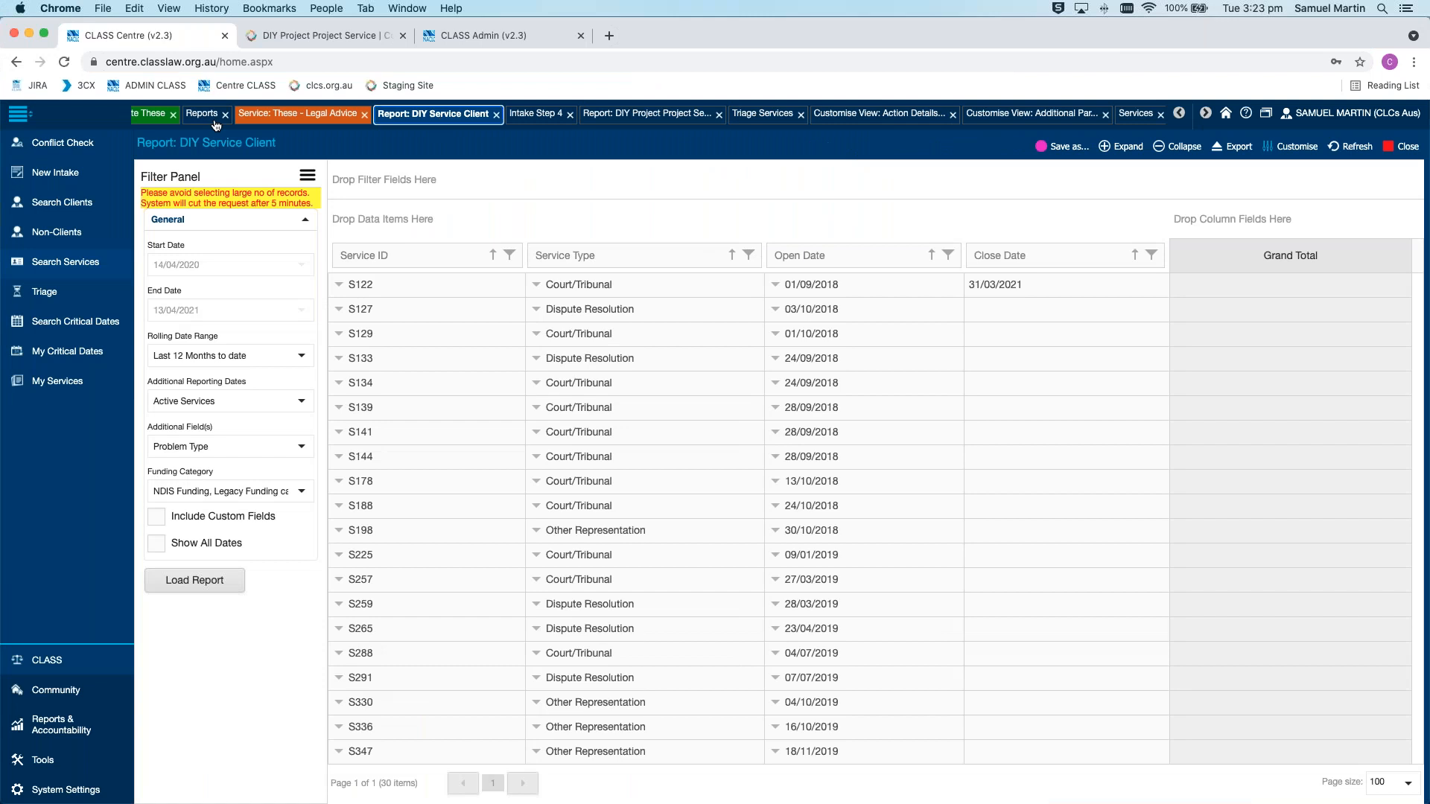
Switch to the open Legal Advice service record and display its Documents list
scroll(476, 127, down, 3)
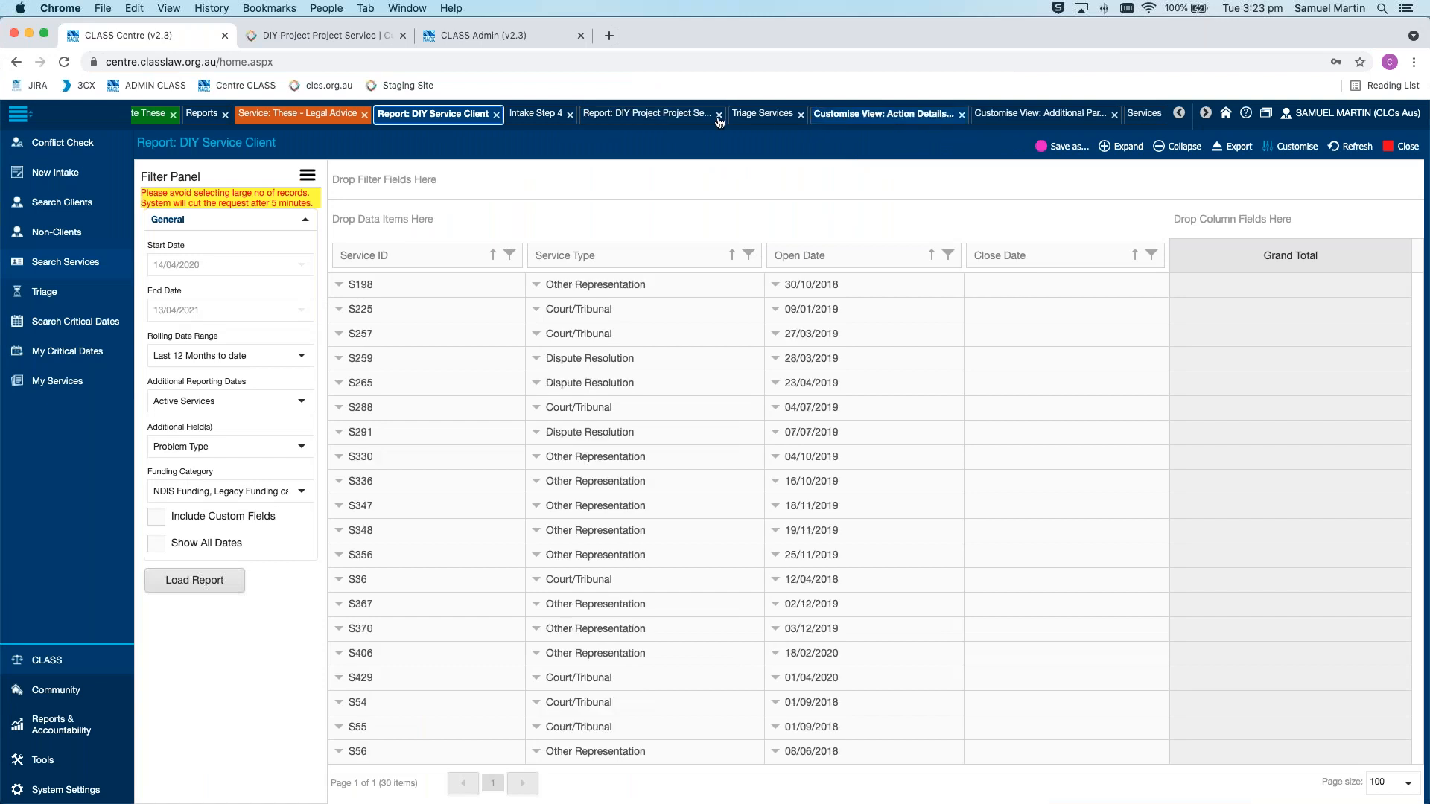
click(306, 119)
click(1164, 260)
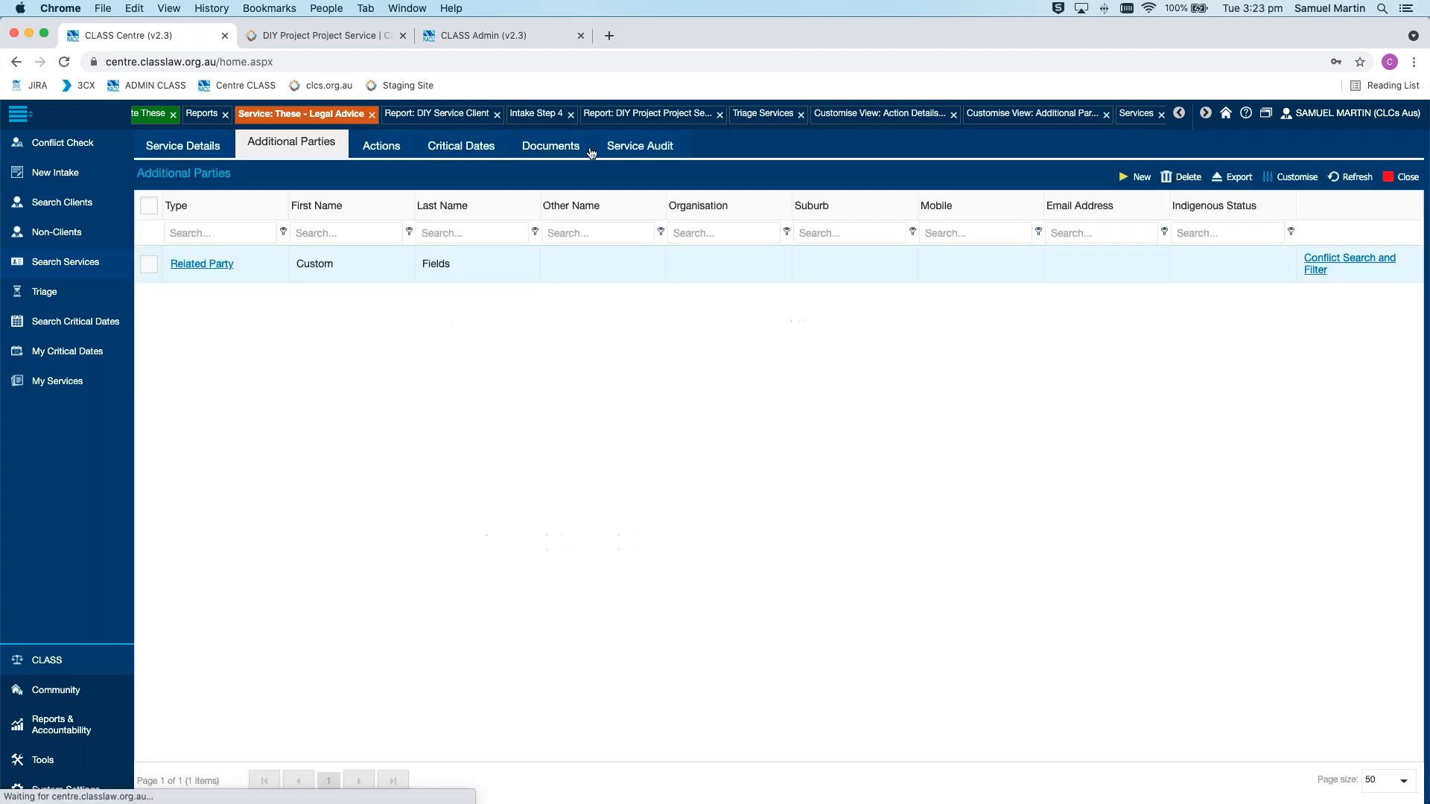
click(550, 146)
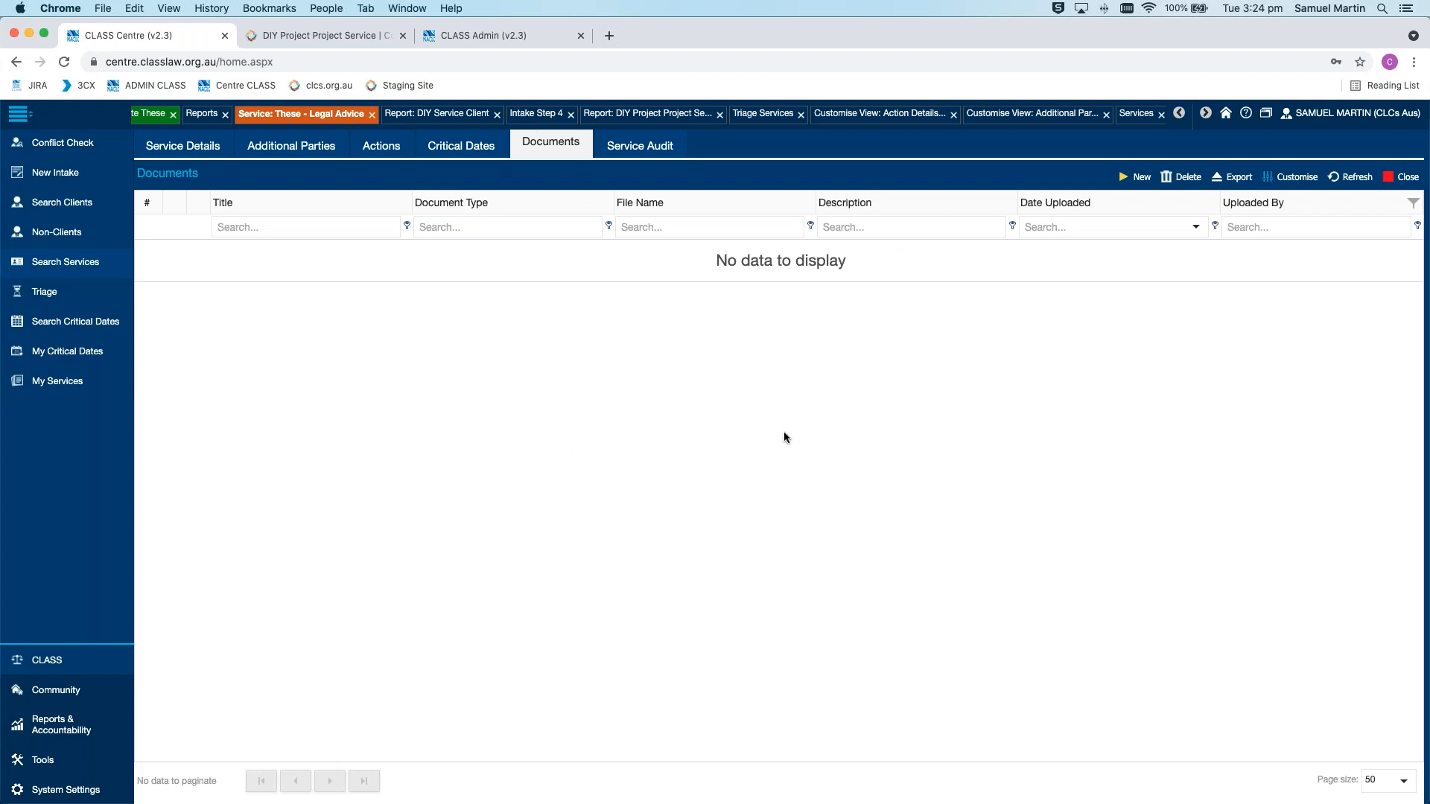
Close the Additional Parties view customisation, the DIY Project report and the Services list
click(1115, 116)
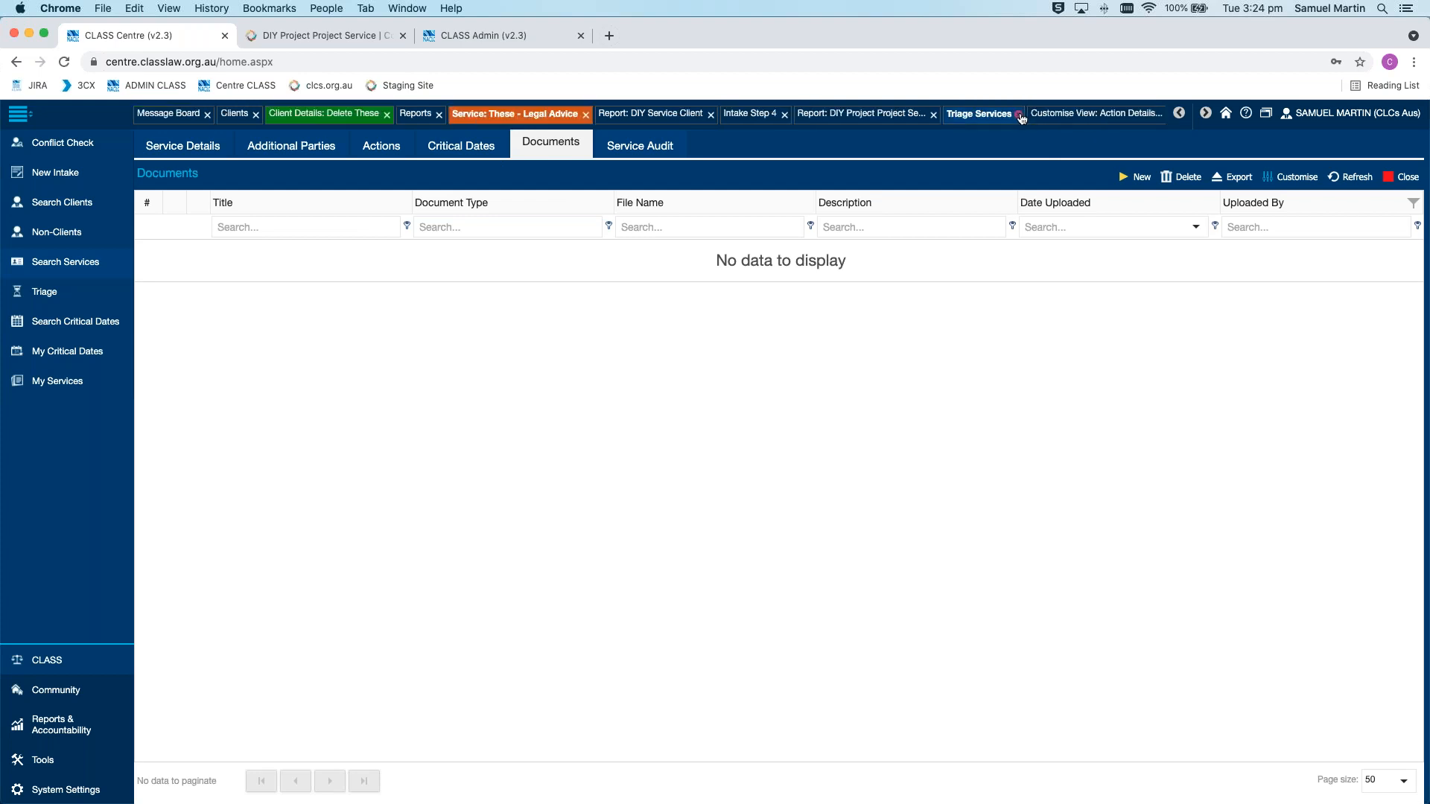
click(940, 115)
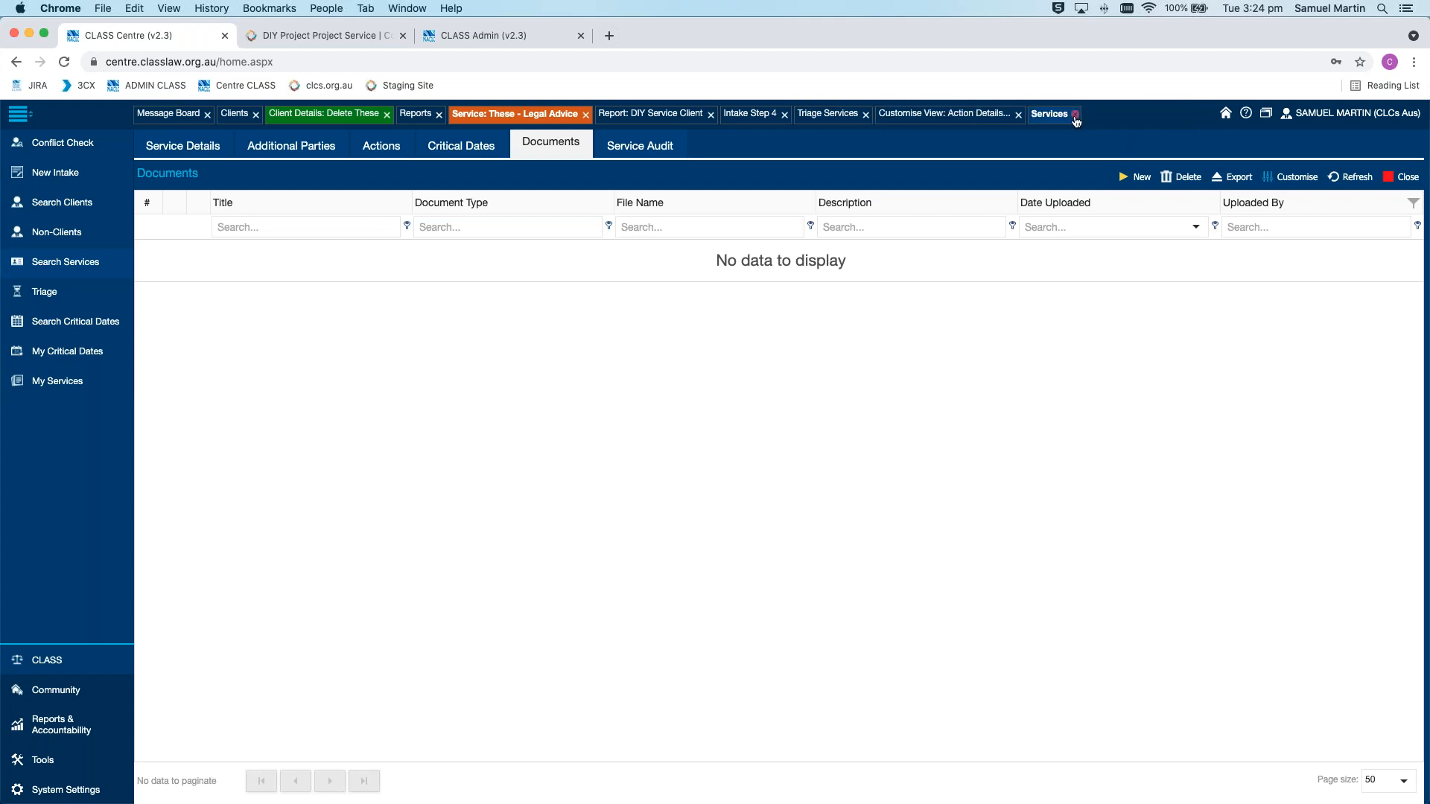
click(1076, 116)
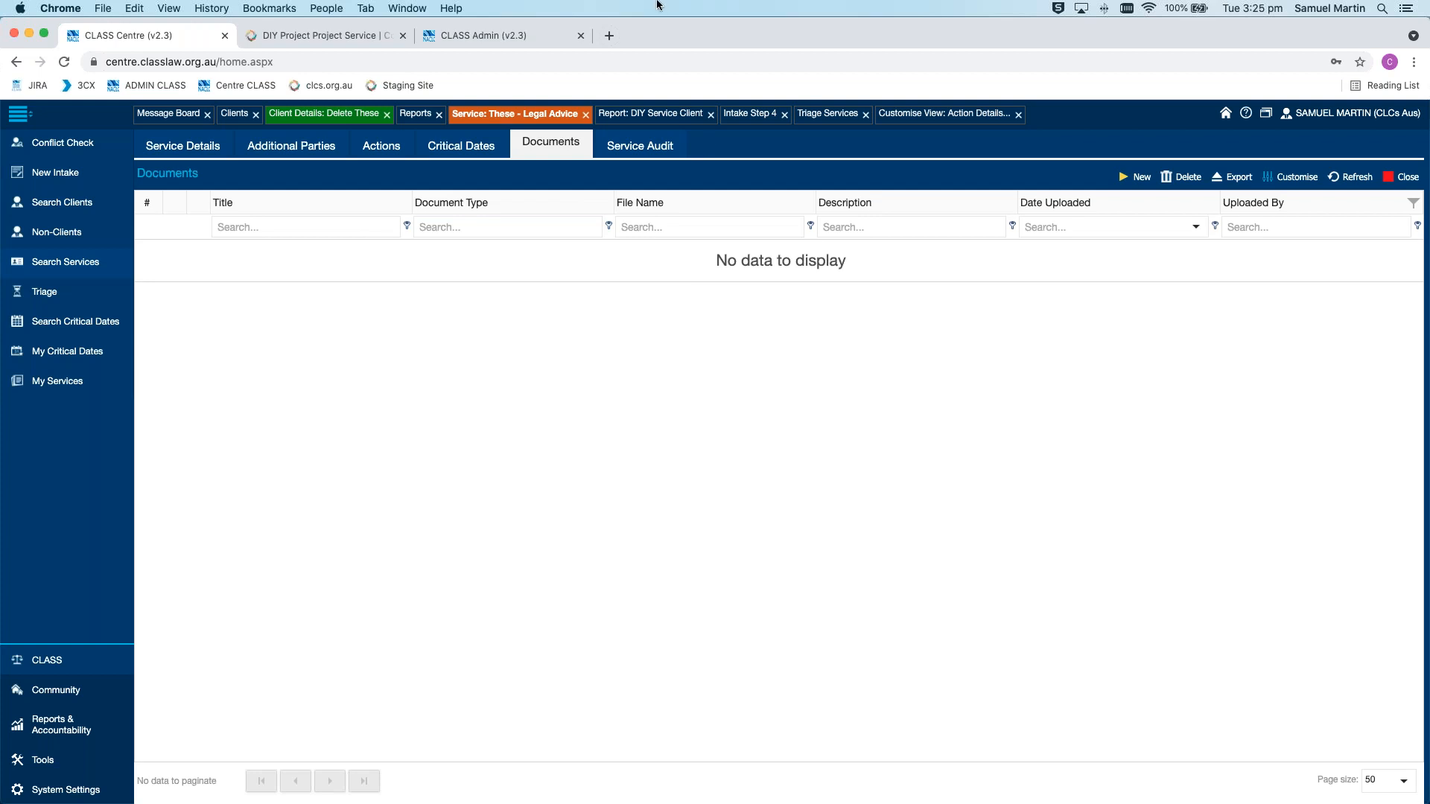
Open a new browser tab, place it directly after the CLASS Centre tab and return to it
click(609, 35)
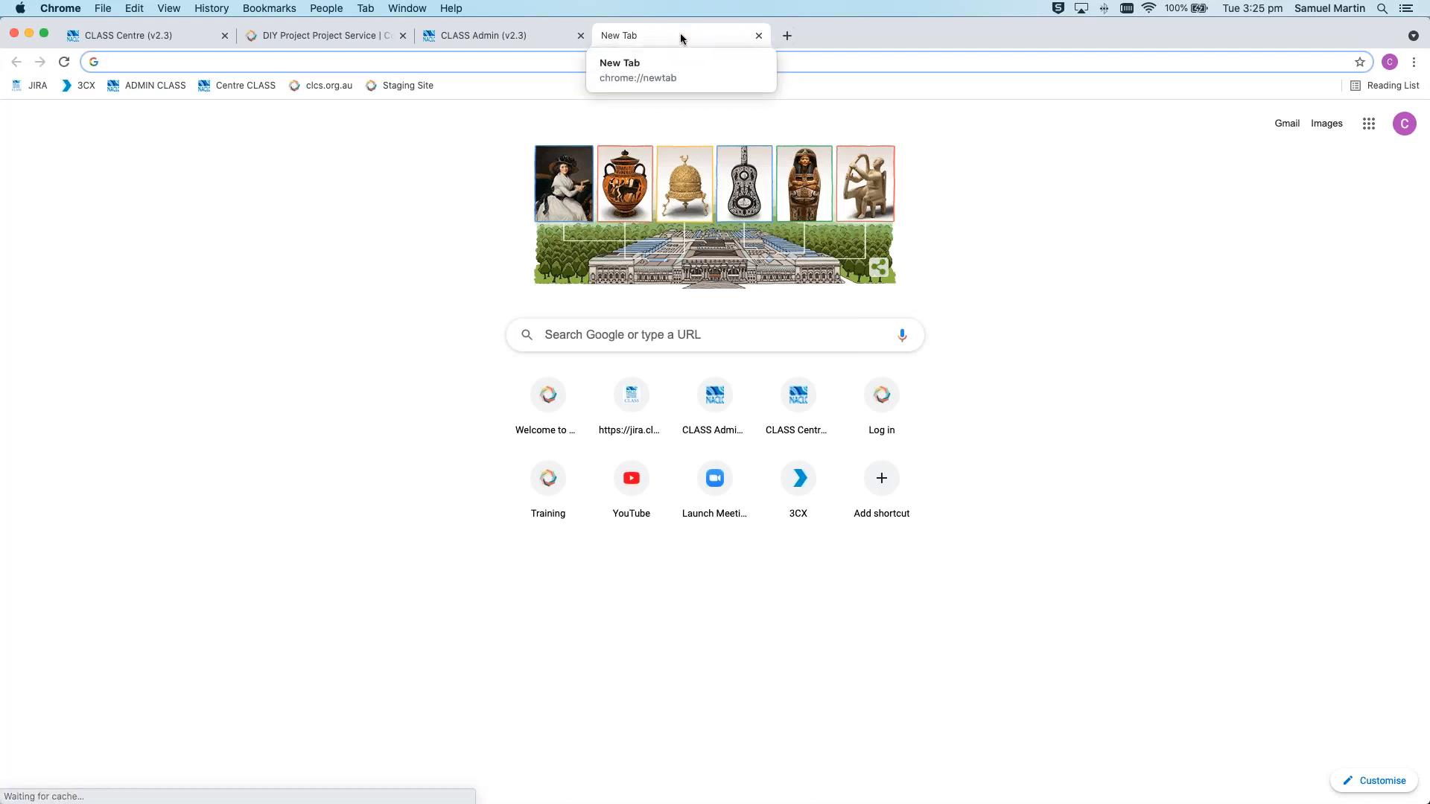
drag(673, 35, 269, 40)
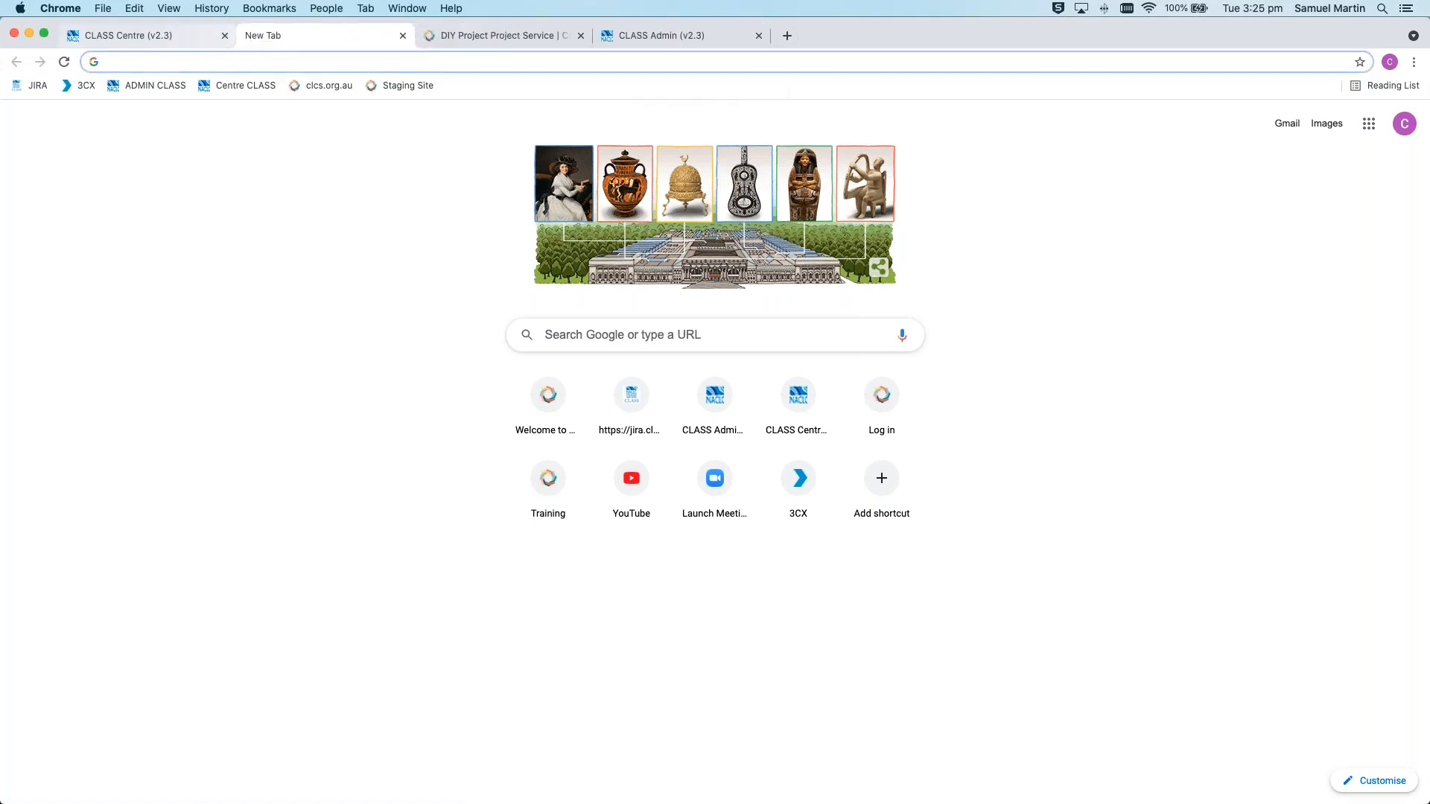
click(154, 41)
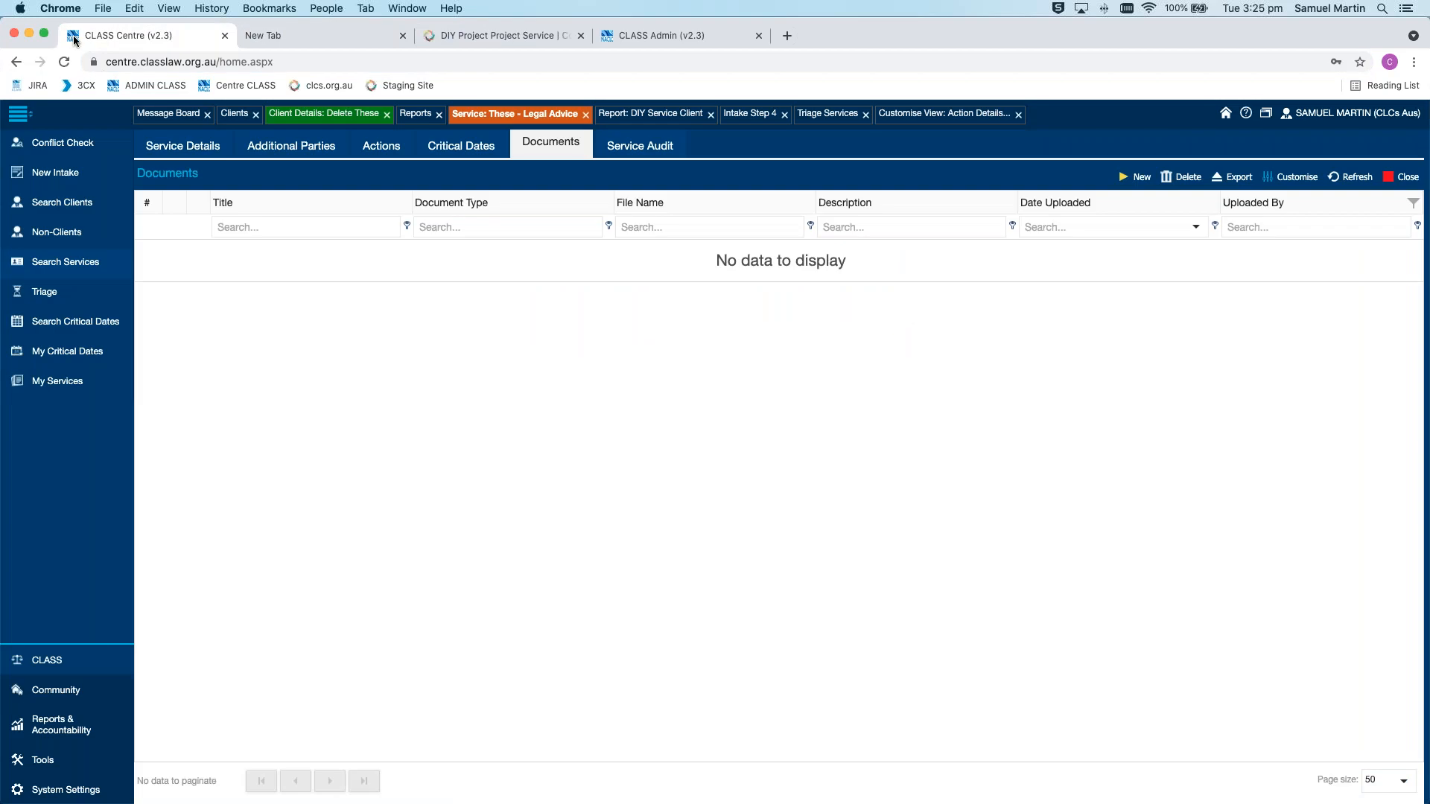
click(302, 36)
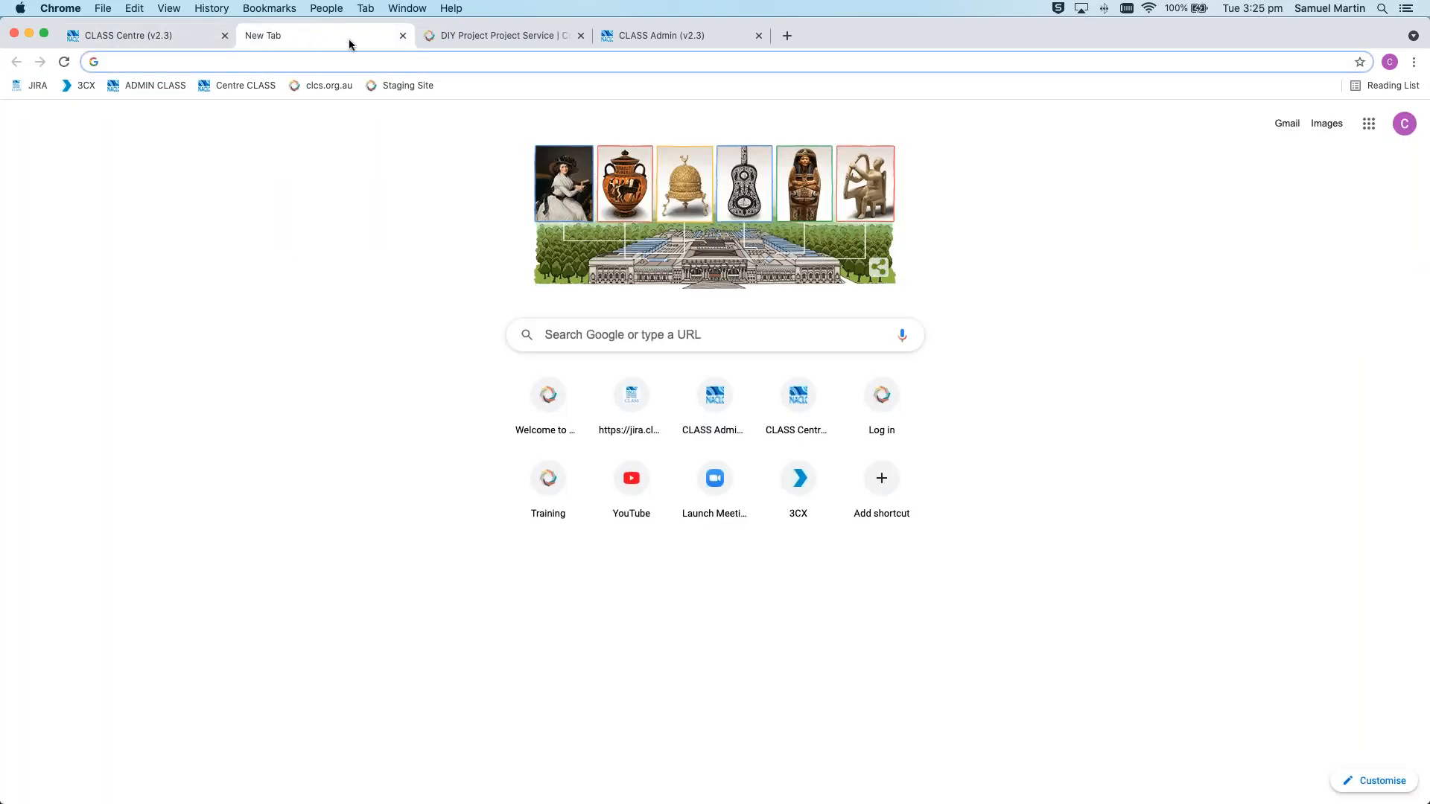